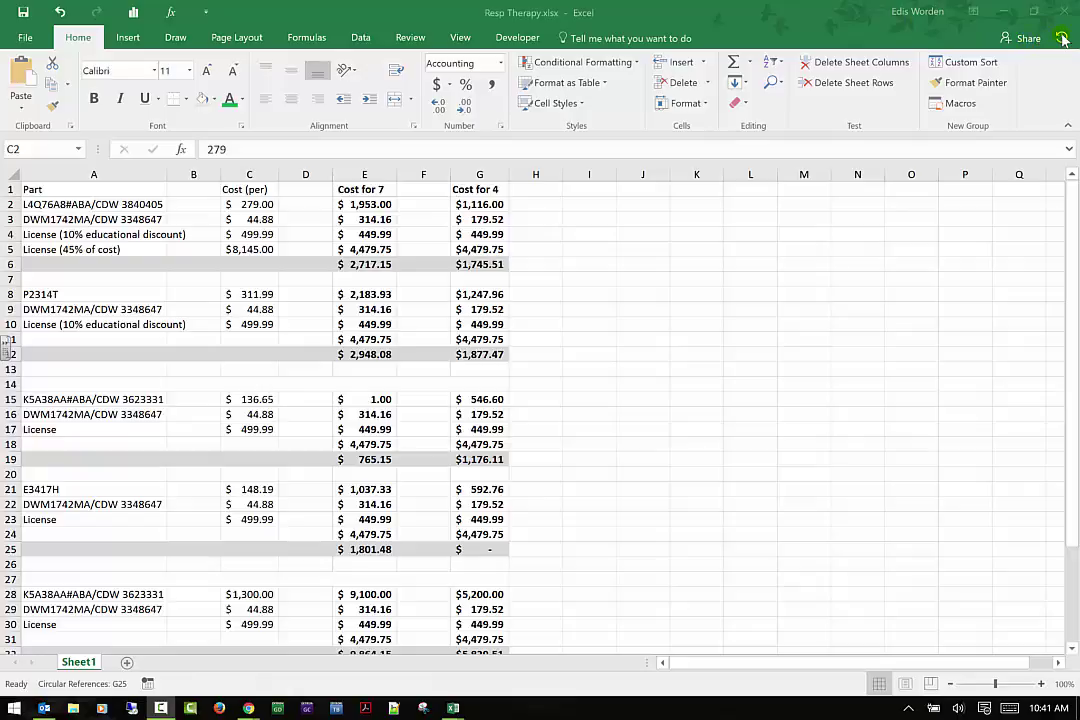
# Review the workbook's Activity history of saved versions and close it again
pyautogui.click(1063, 38)
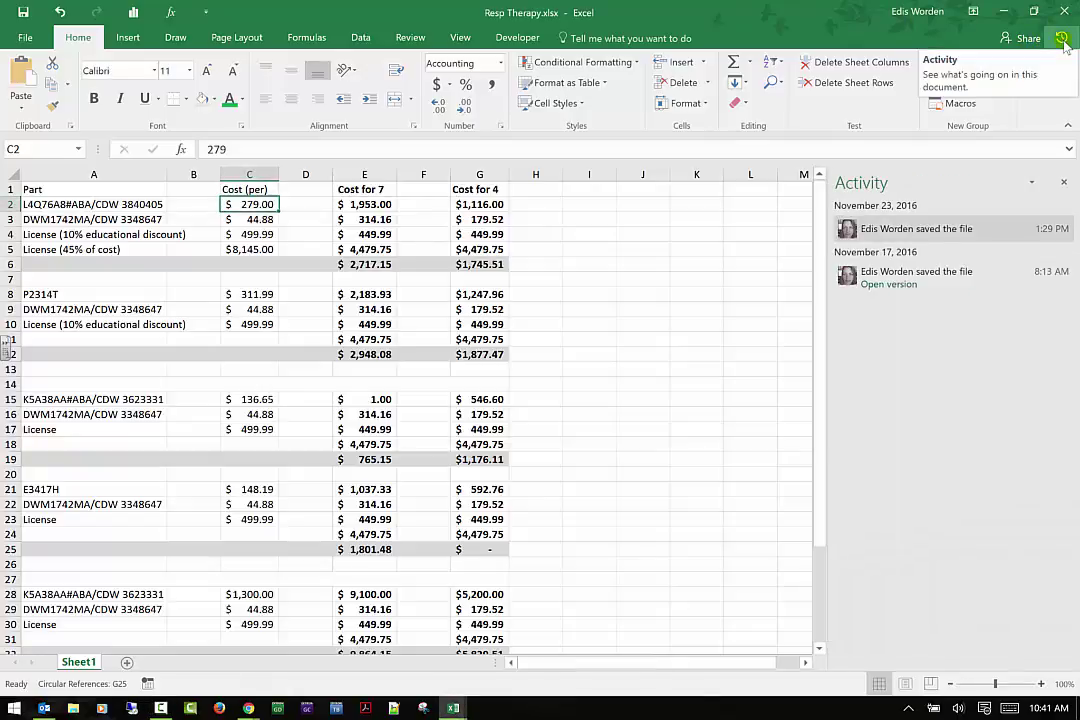
pyautogui.click(1063, 181)
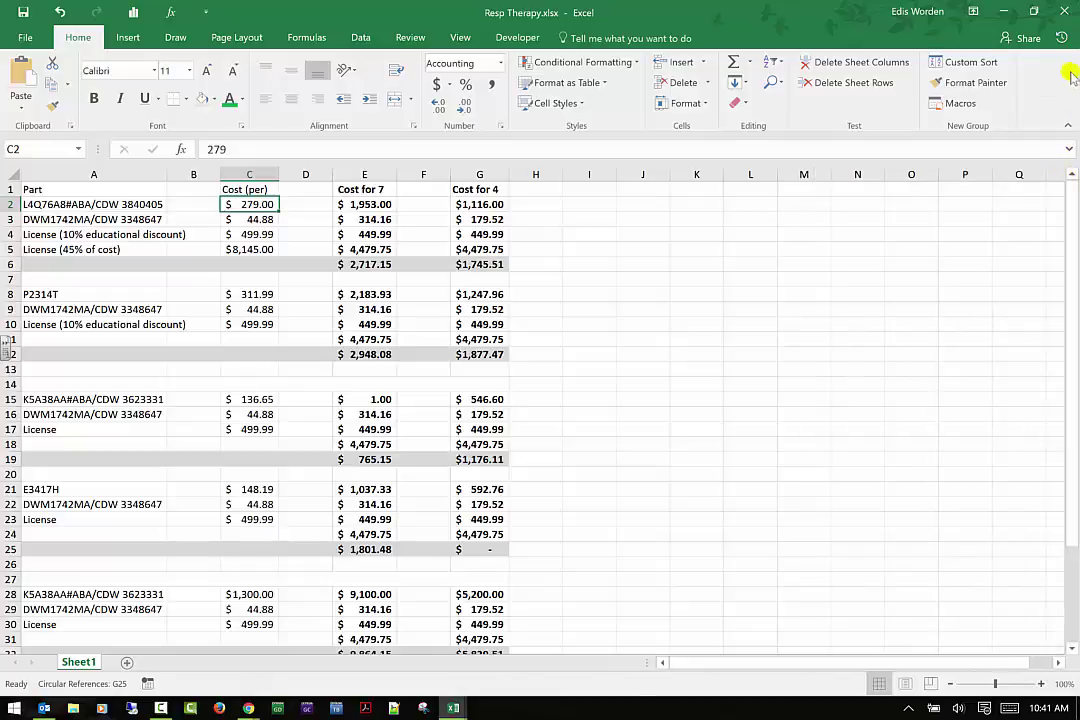
pyautogui.click(1062, 40)
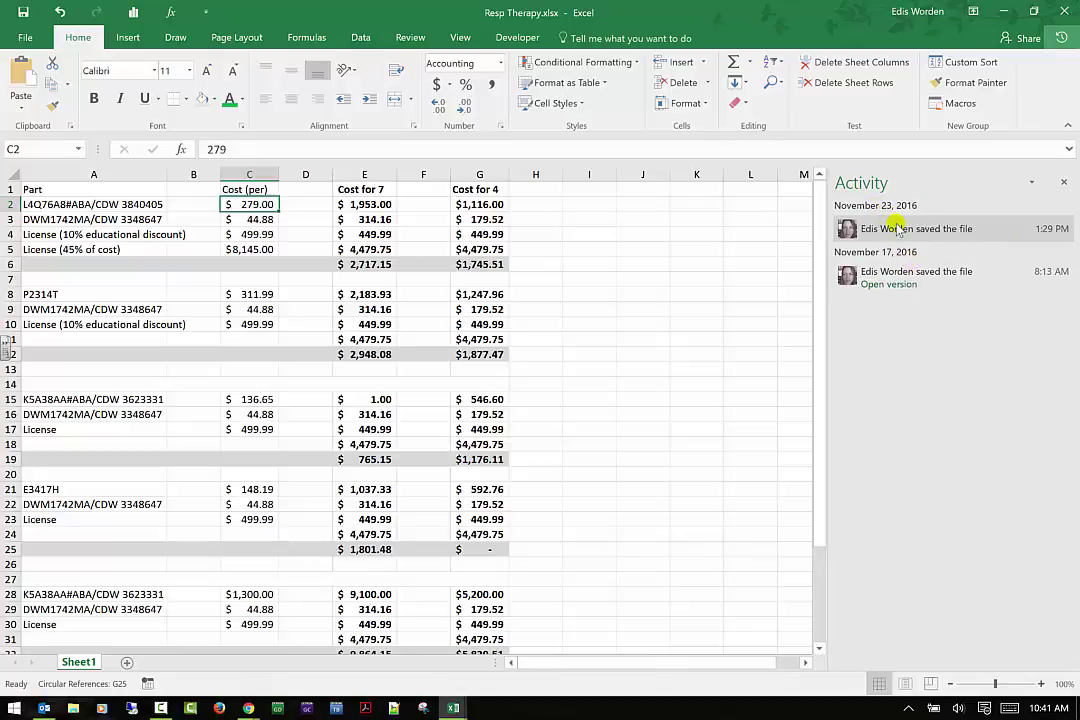
pyautogui.click(1065, 186)
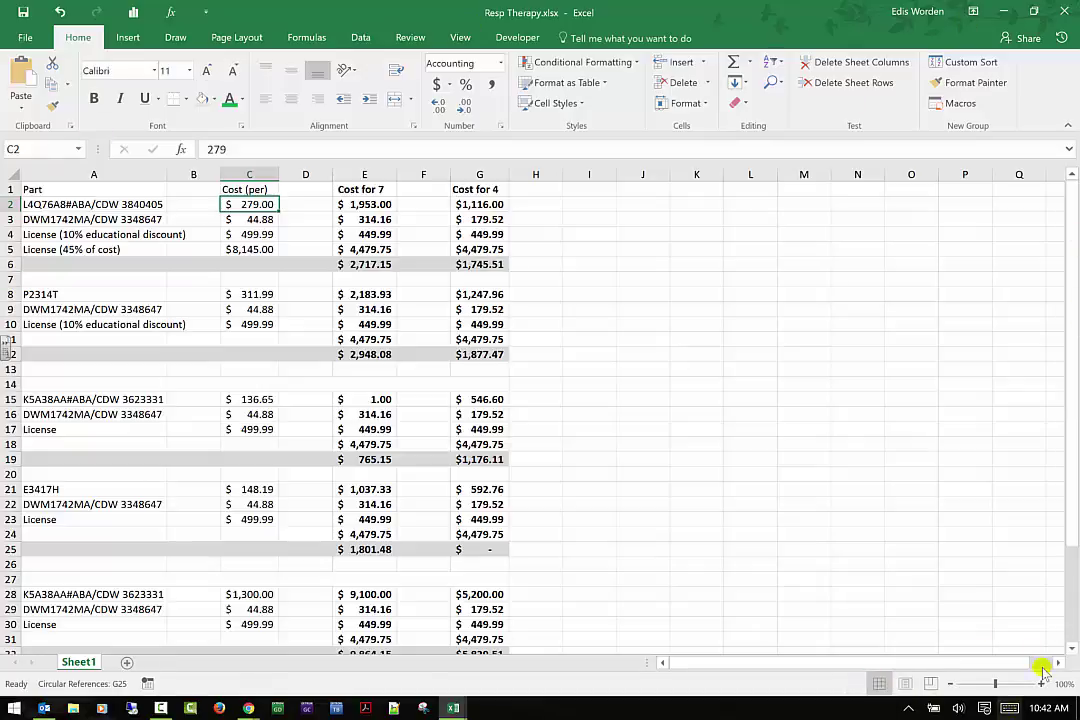
# View the sheet in Page Layout view, checking cells H4 and G10 on the laid-out pages
pyautogui.click(906, 684)
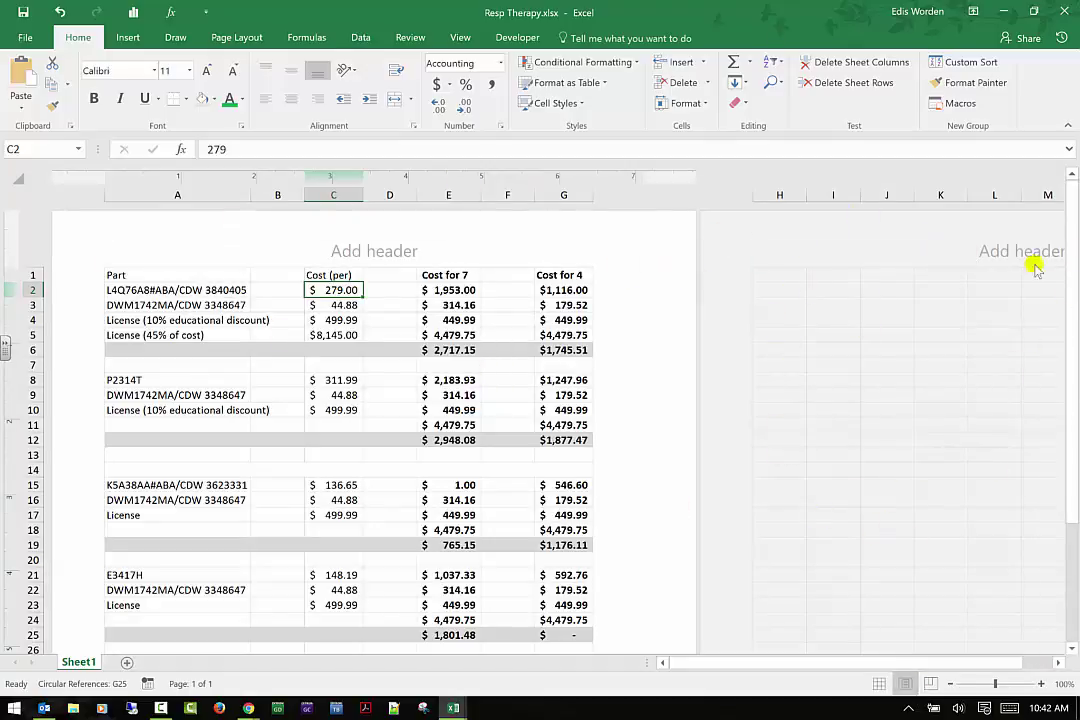
pyautogui.click(774, 320)
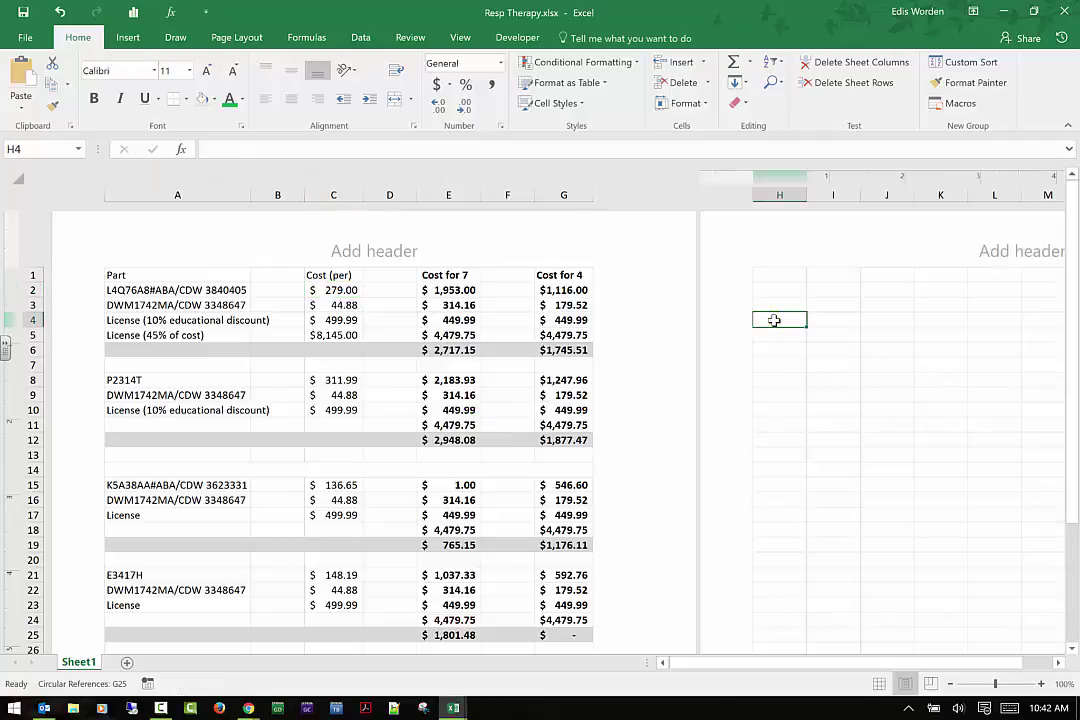
pyautogui.click(554, 409)
# Extend the print area to column S and row 50 in Page Break Preview, and return to Normal view
pyautogui.click(930, 684)
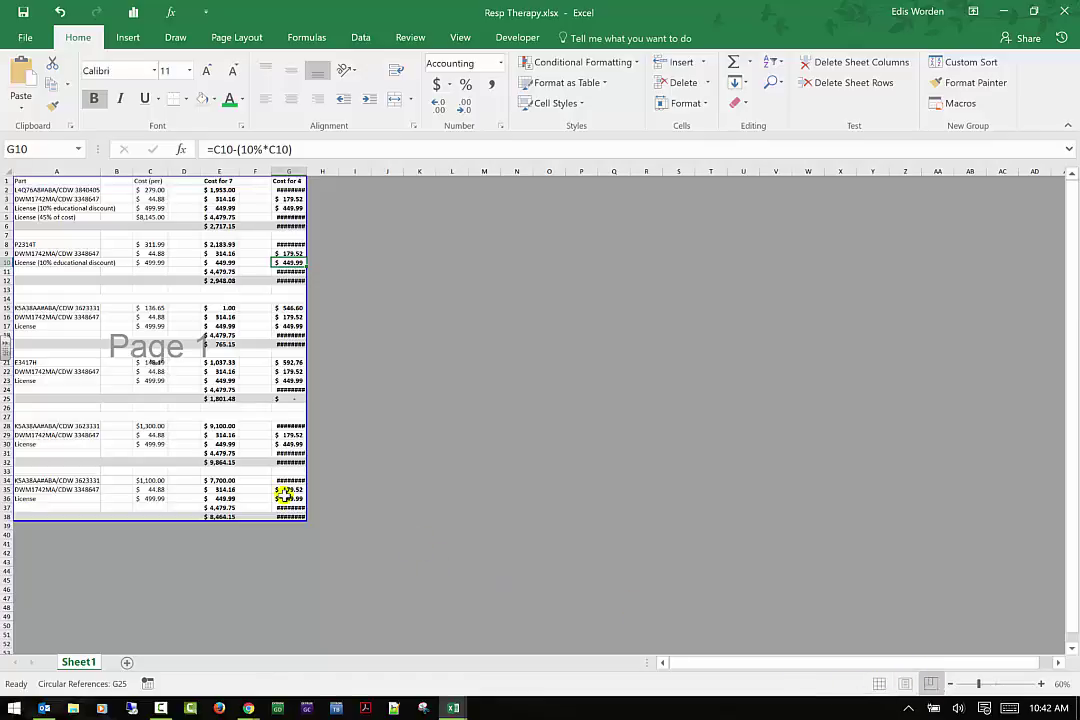
pyautogui.moveTo(307, 522); pyautogui.dragTo(690, 635)
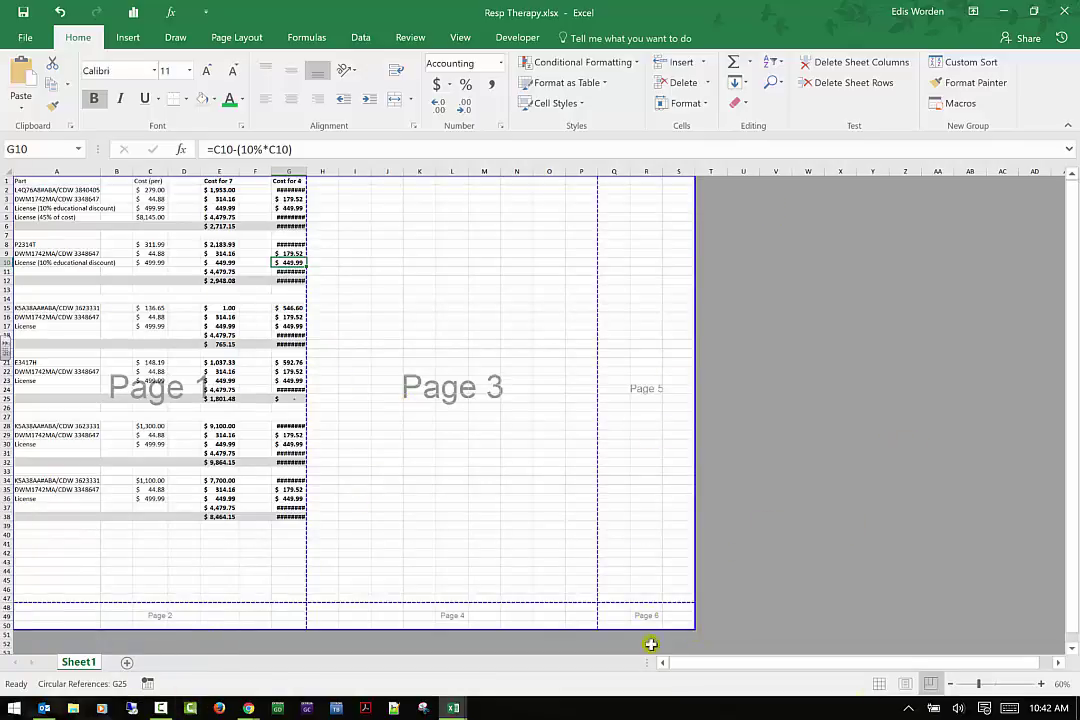
pyautogui.click(879, 683)
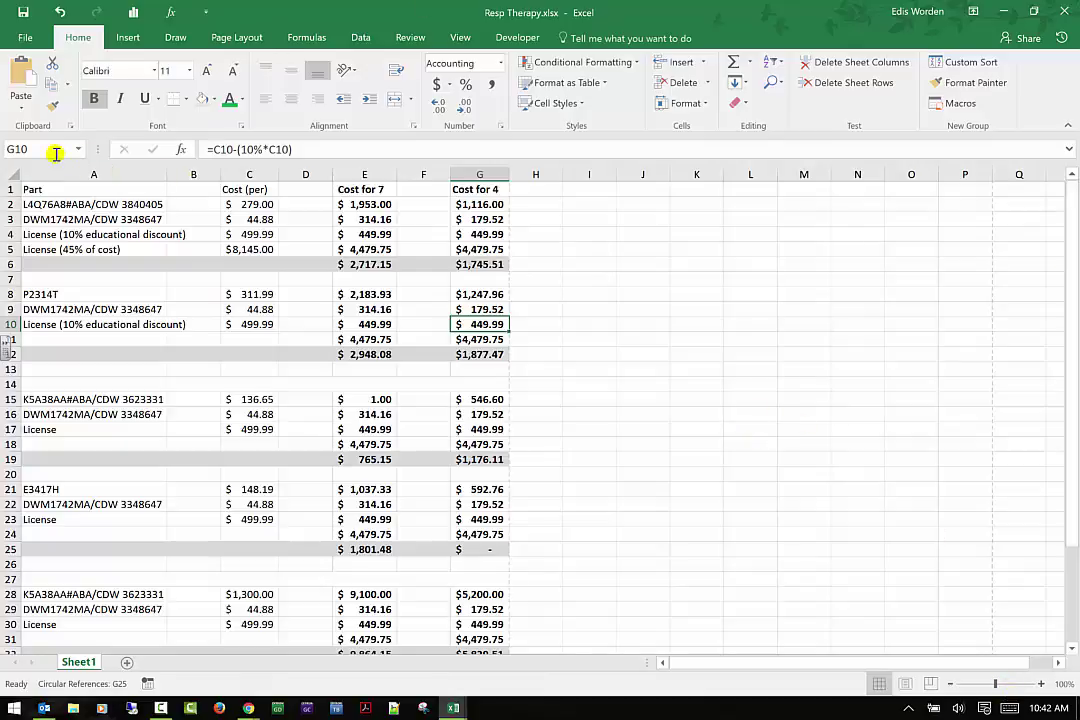
# Zoom the sheet in to 130% and back to 100%, and slightly narrow the Name Box
pyautogui.click(1041, 684)
pyautogui.click(1041, 684)
pyautogui.click(1041, 684)
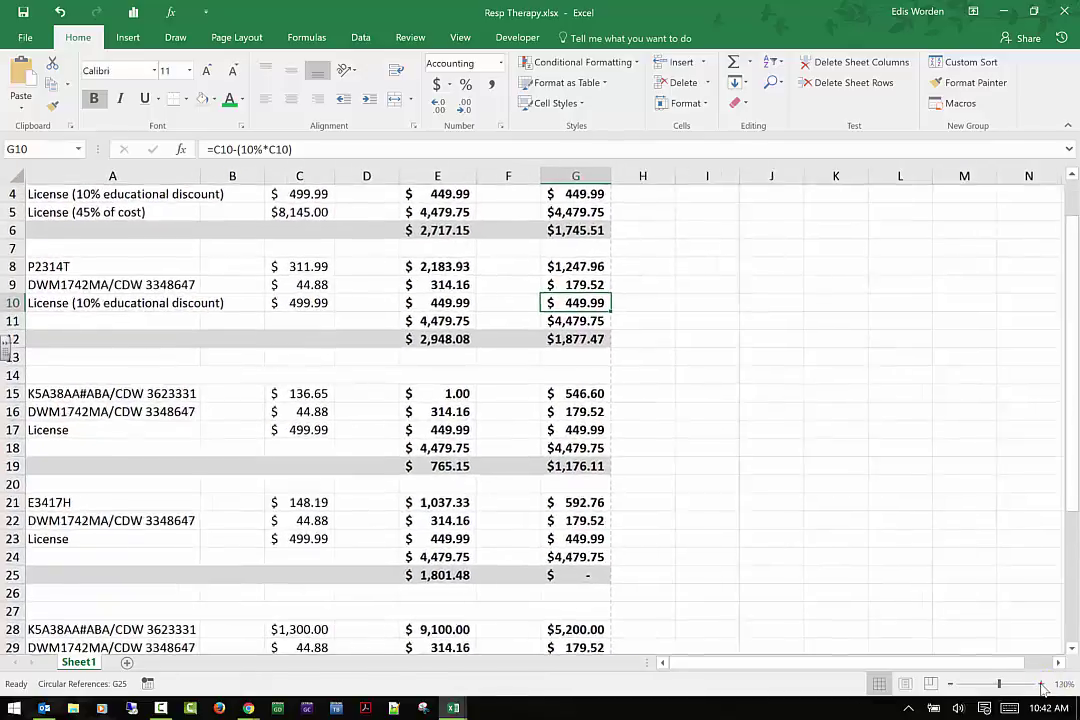
pyautogui.moveTo(999, 684)
pyautogui.mouseDown()
pyautogui.moveTo(1010, 688)
pyautogui.moveTo(993, 684)
pyautogui.mouseUp()
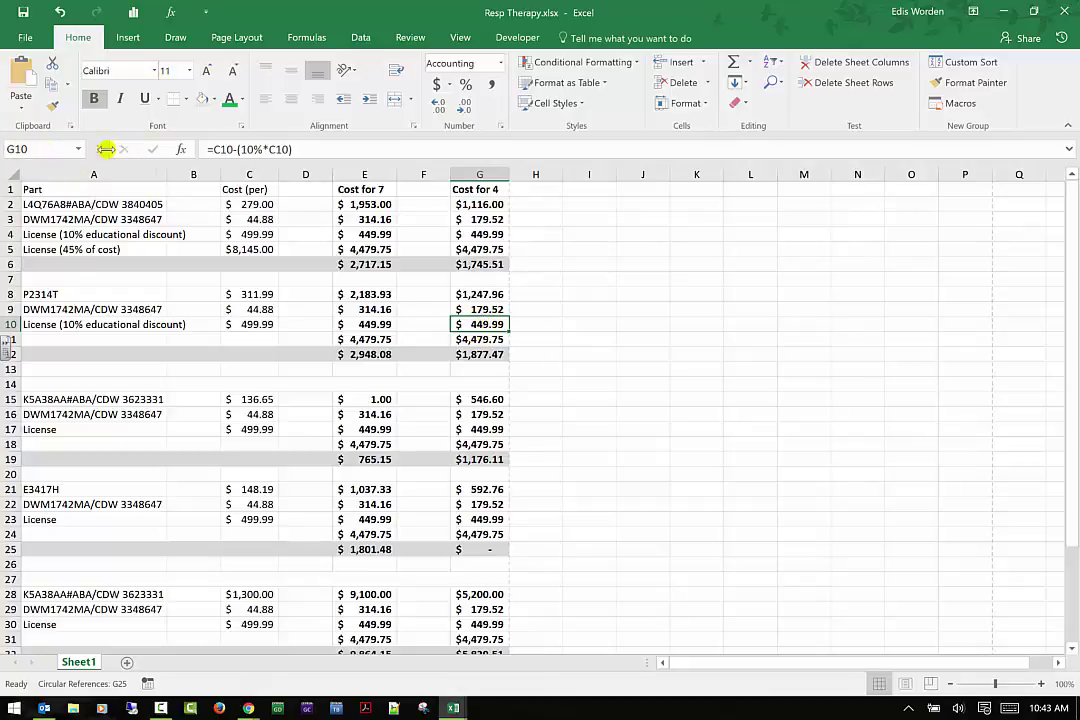
pyautogui.moveTo(100, 148)
pyautogui.mouseDown()
pyautogui.moveTo(292, 149)
pyautogui.moveTo(57, 148)
pyautogui.moveTo(354, 152)
pyautogui.moveTo(82, 153)
pyautogui.mouseUp()
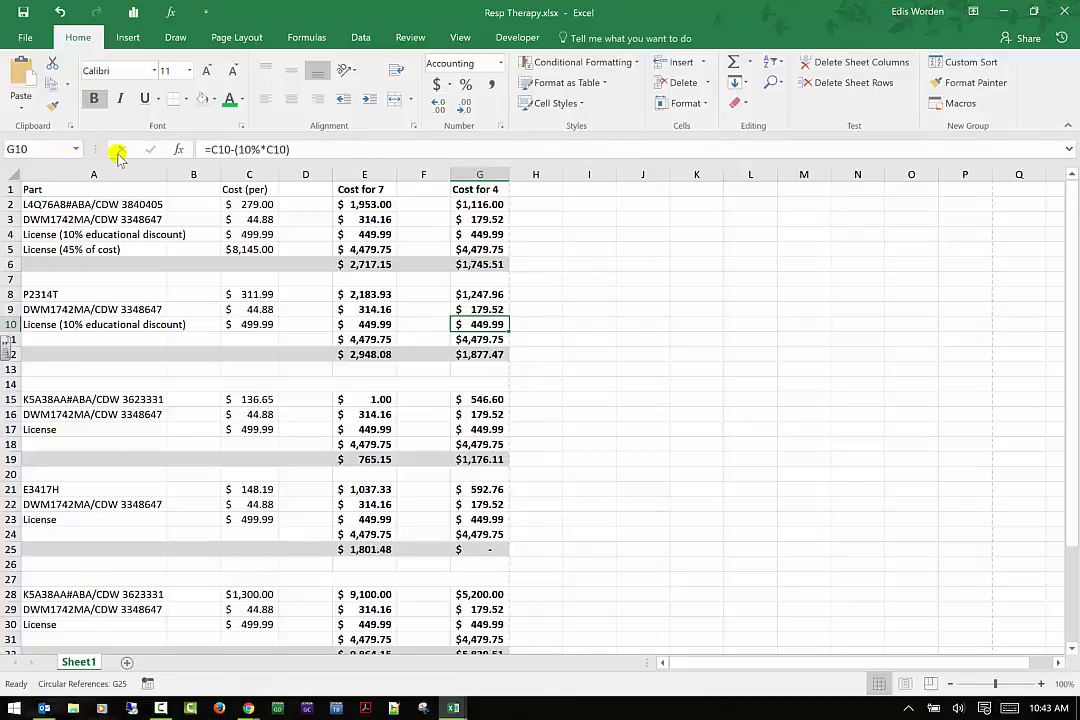
pyautogui.click(233, 200)
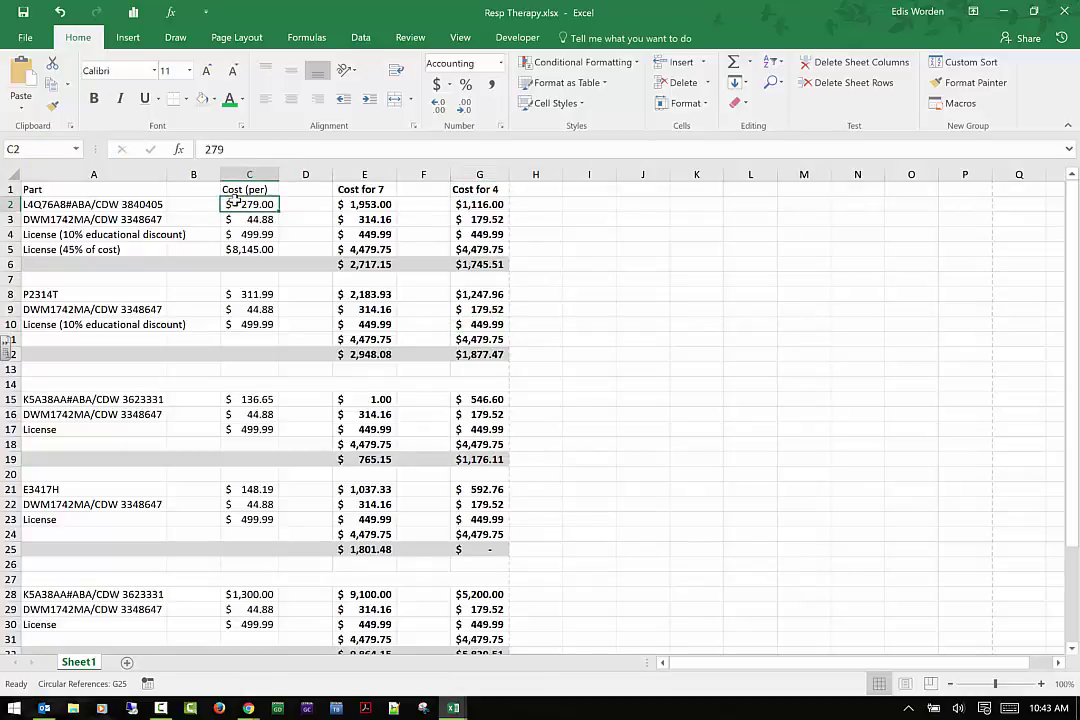
pyautogui.write('2')
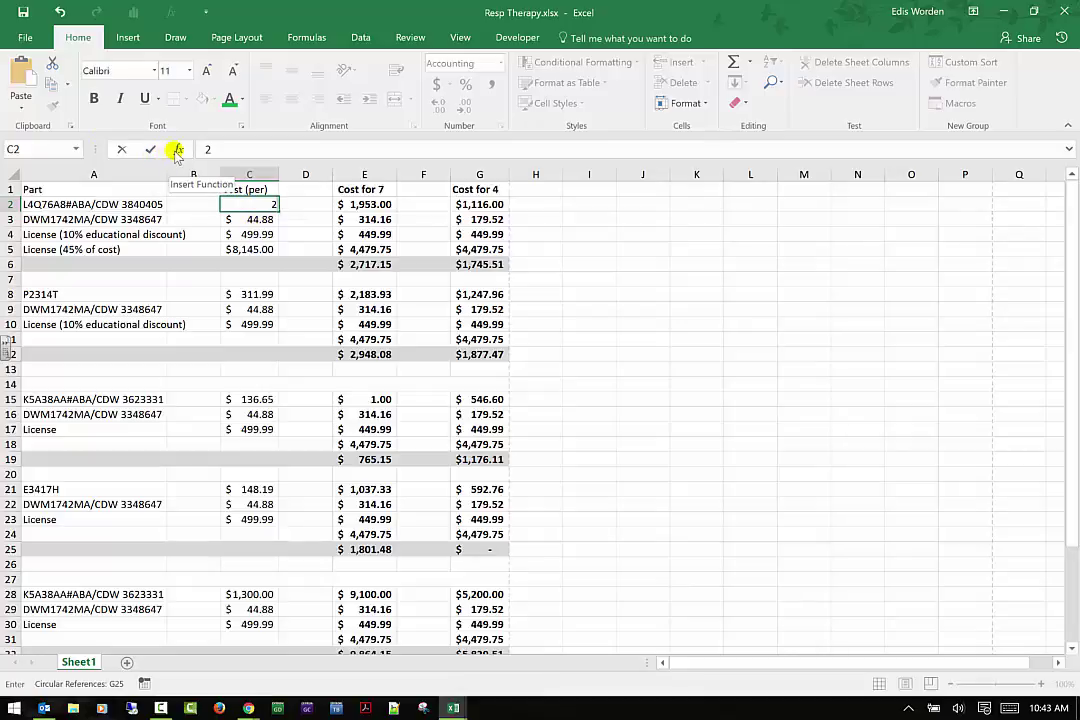
pyautogui.click(121, 149)
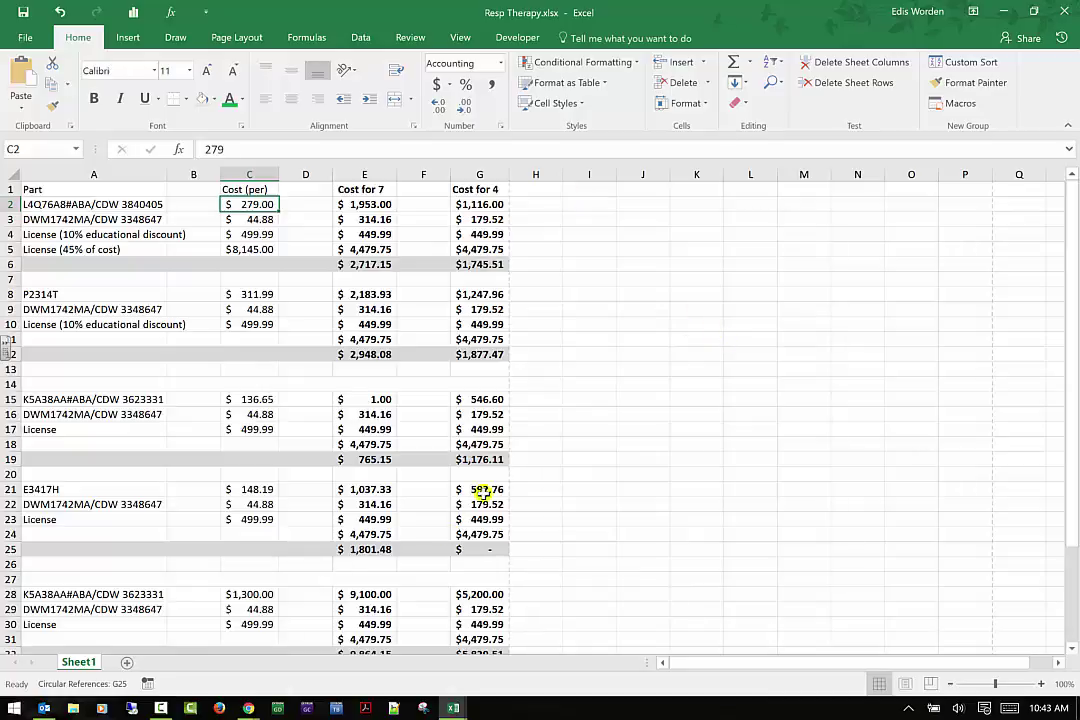
# Add four new blank worksheets after Sheet1
pyautogui.click(128, 664)
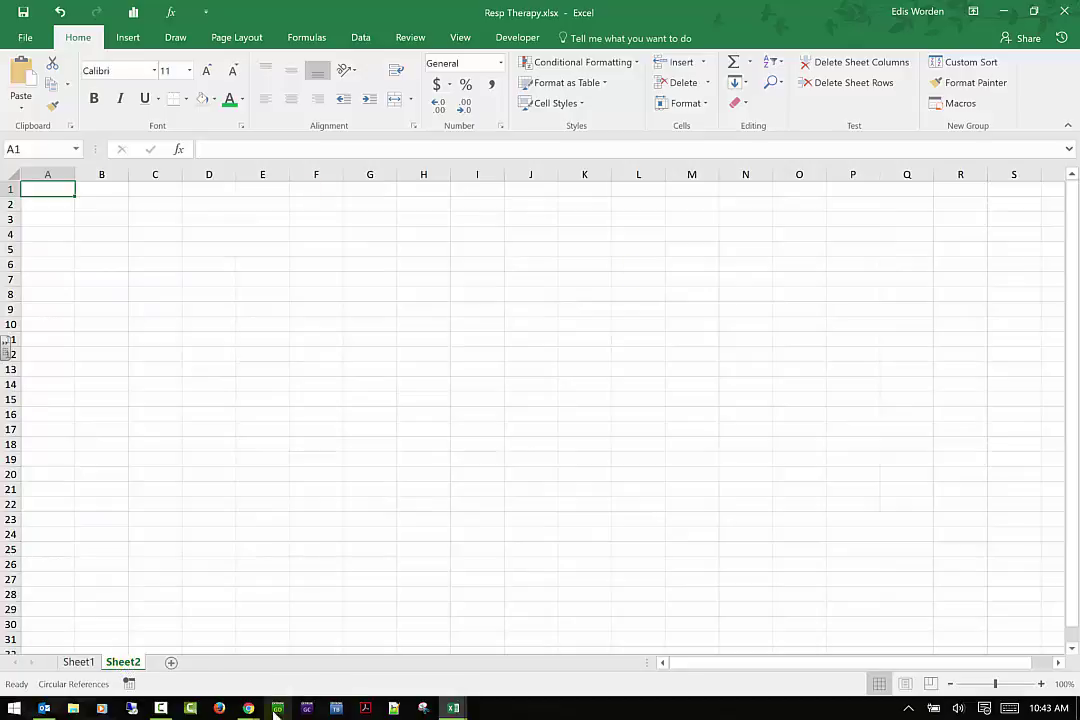
pyautogui.click(175, 664)
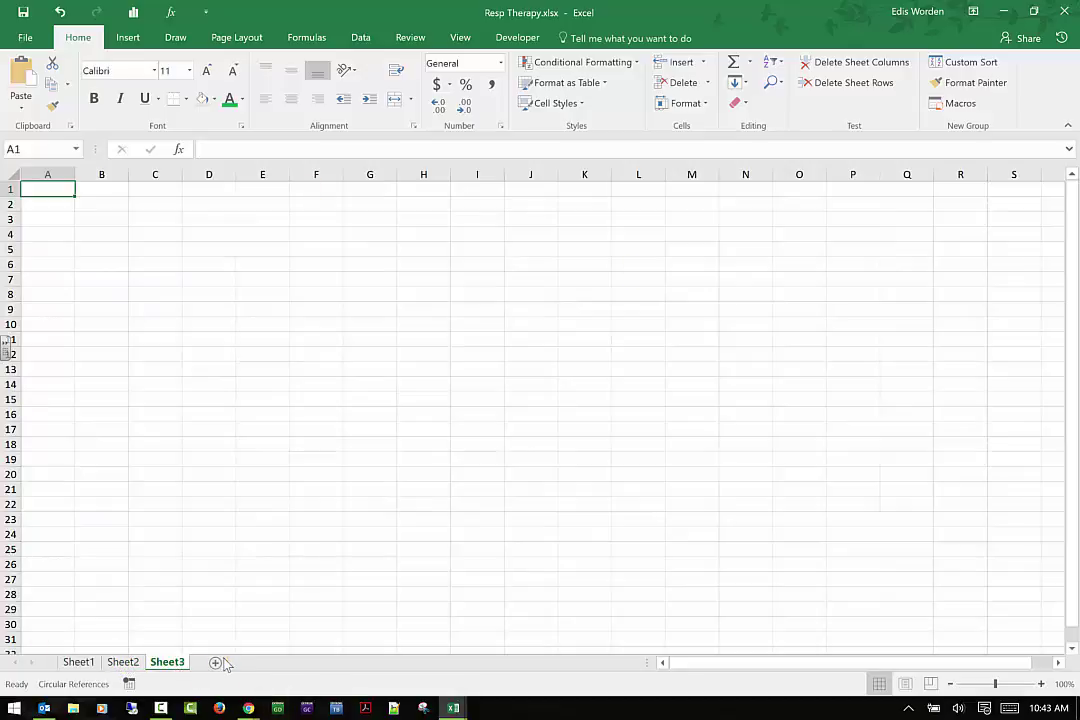
pyautogui.click(216, 664)
pyautogui.click(259, 663)
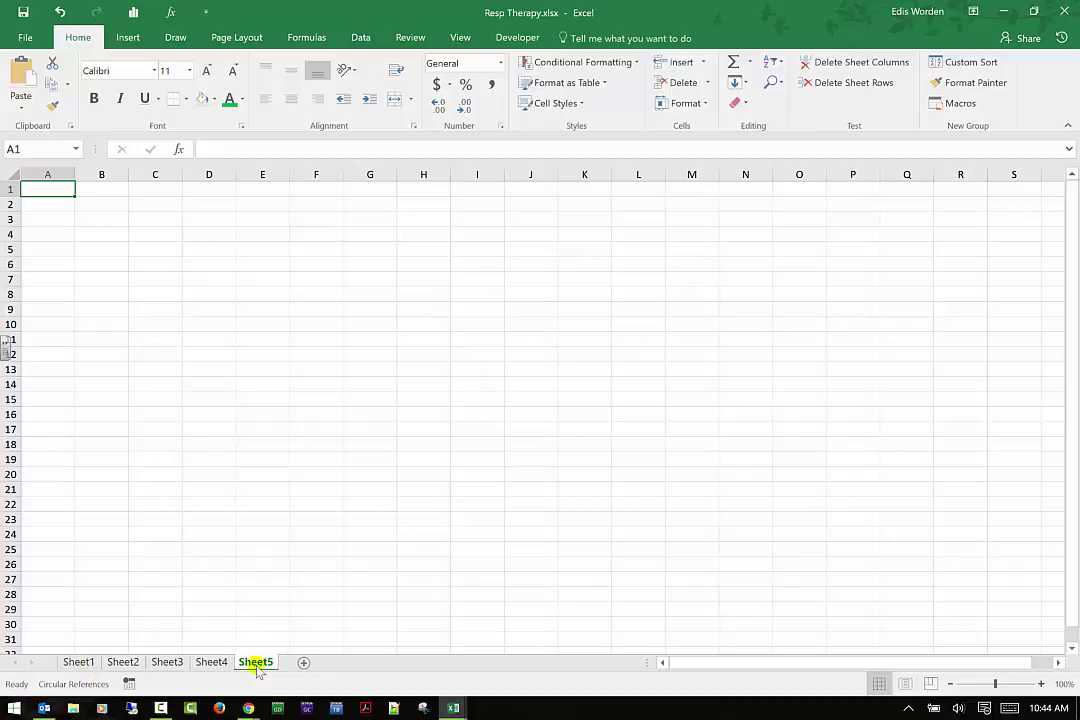
# Rename the Sheet1 worksheet as Costs
pyautogui.click(77, 665)
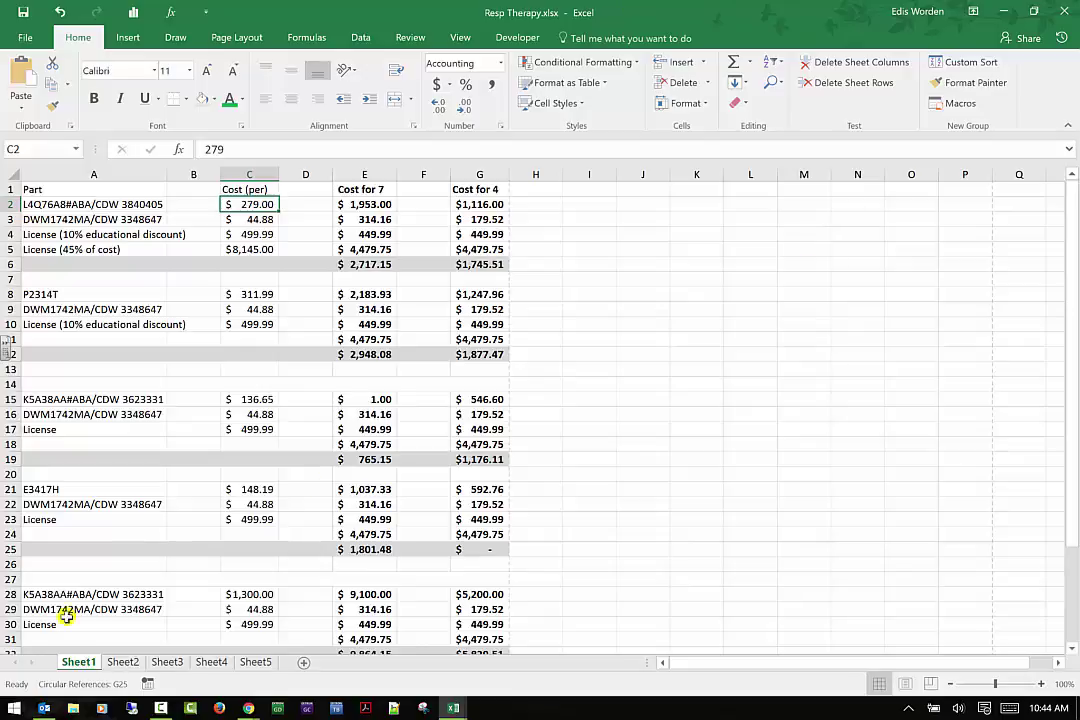
pyautogui.rightClick(74, 668)
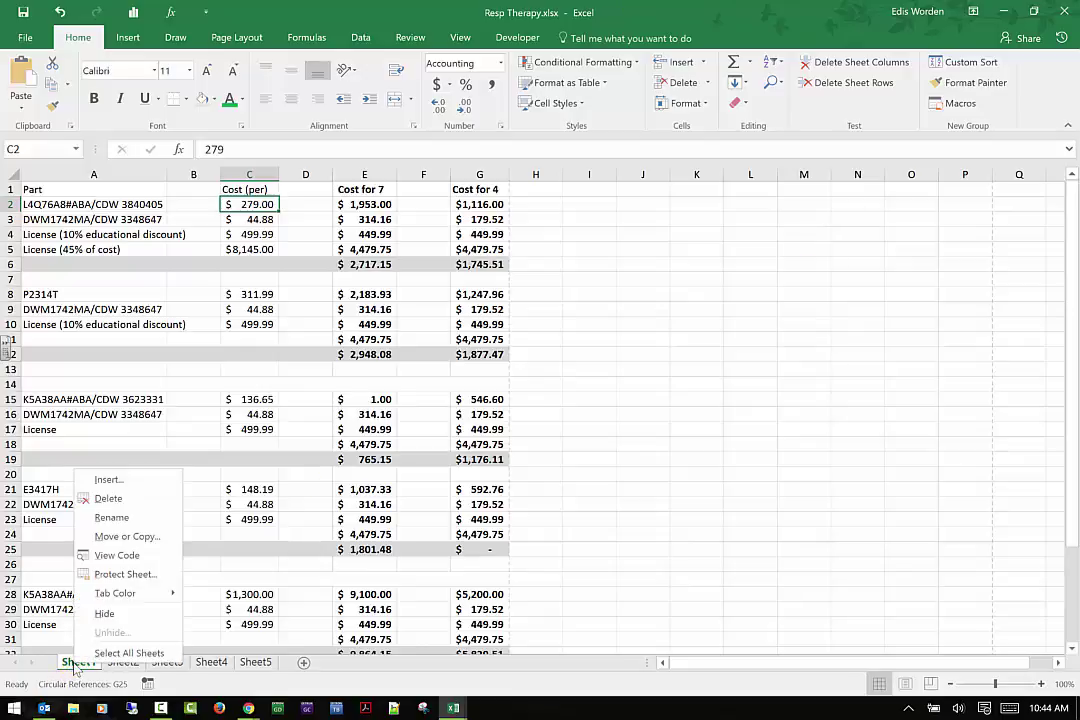
pyautogui.click(112, 516)
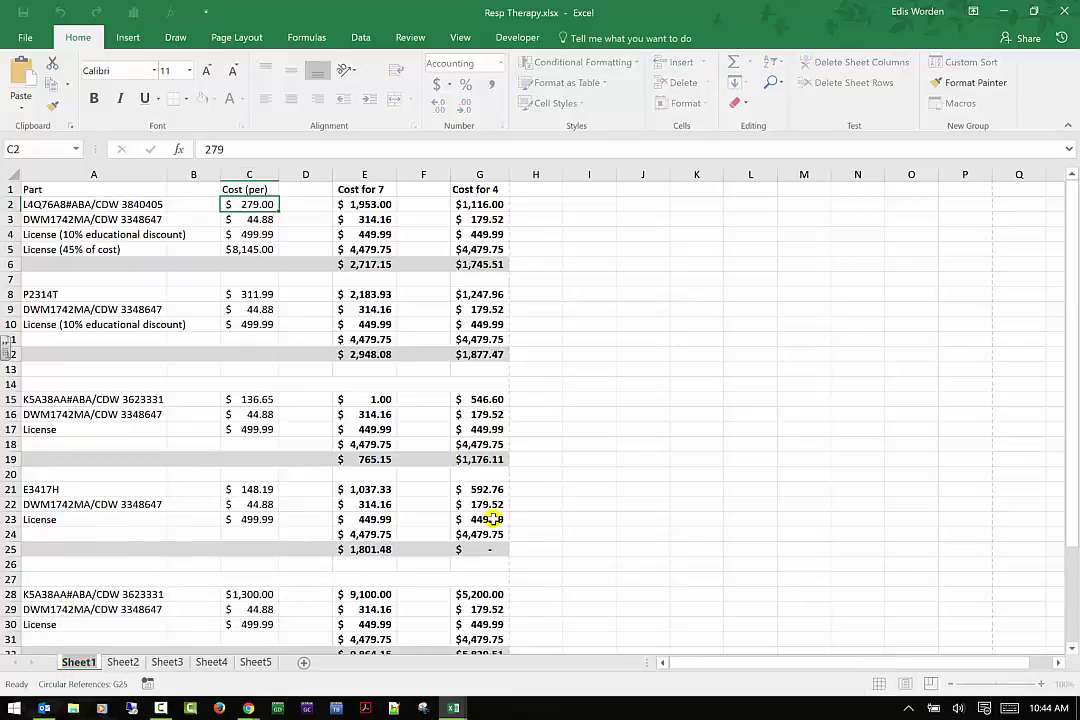
pyautogui.write('Costs')
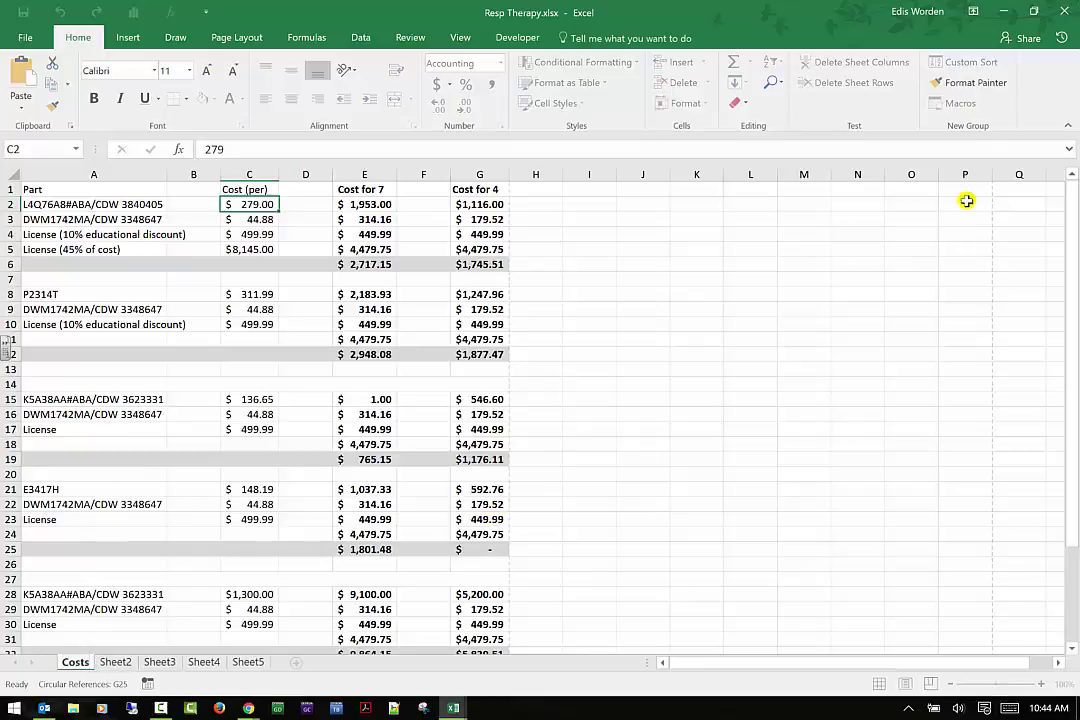
pyautogui.click(863, 310)
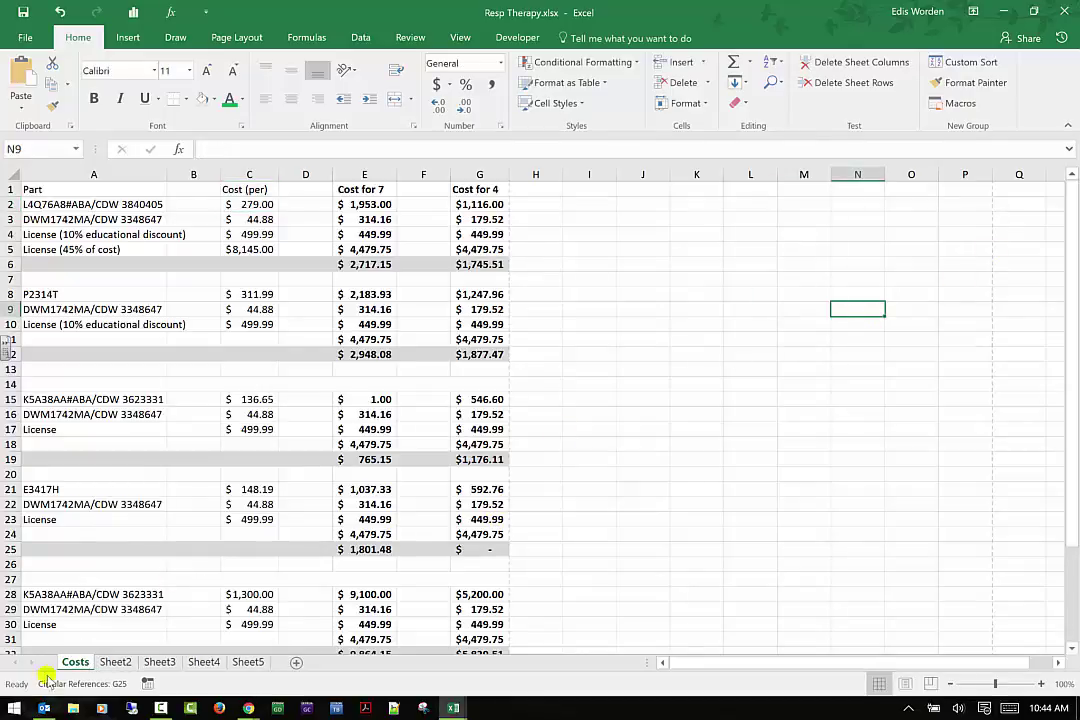
# Rename the Sheet2 worksheet as Eqp
pyautogui.click(118, 663)
pyautogui.rightClick(123, 664)
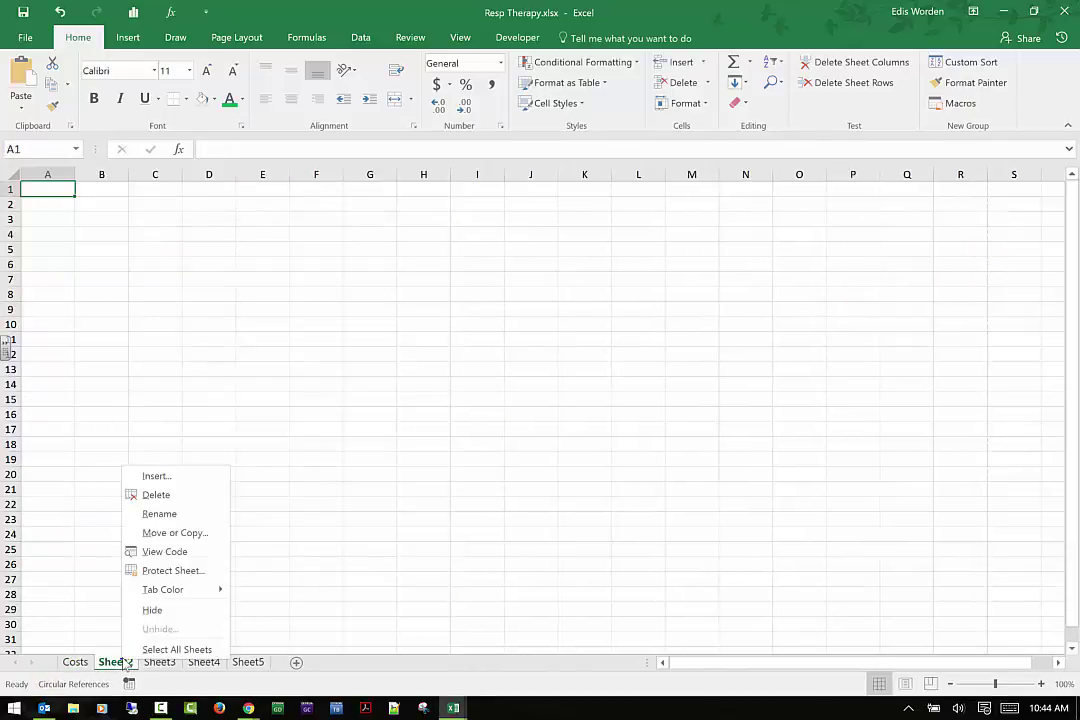
pyautogui.click(155, 476)
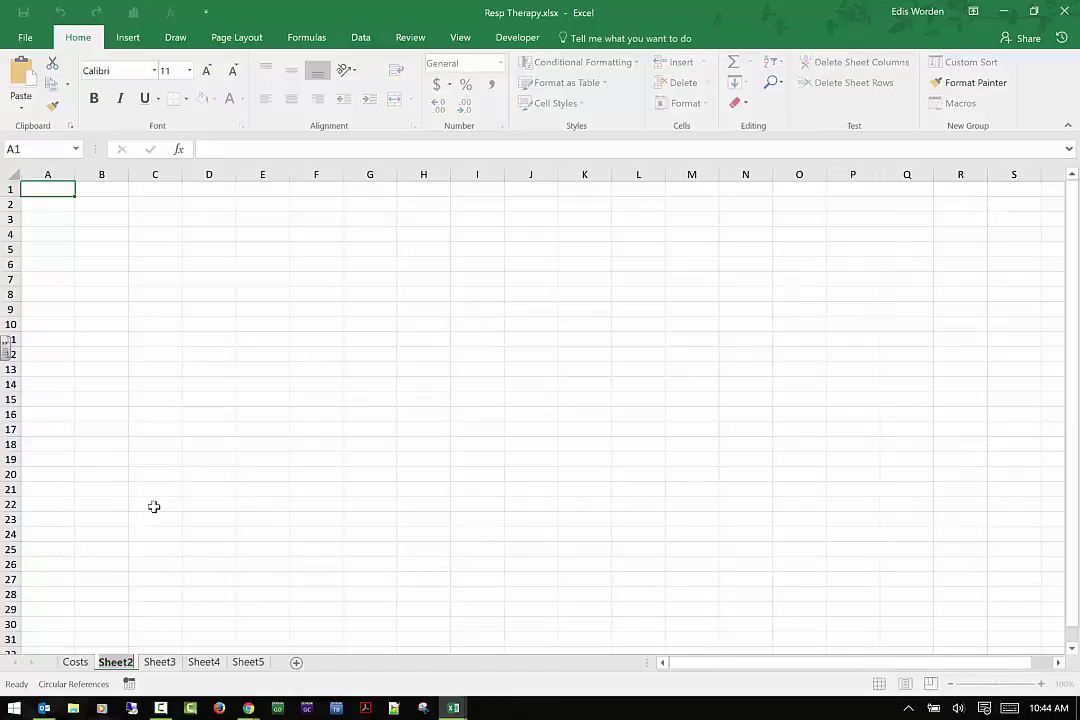
pyautogui.write('Equip')
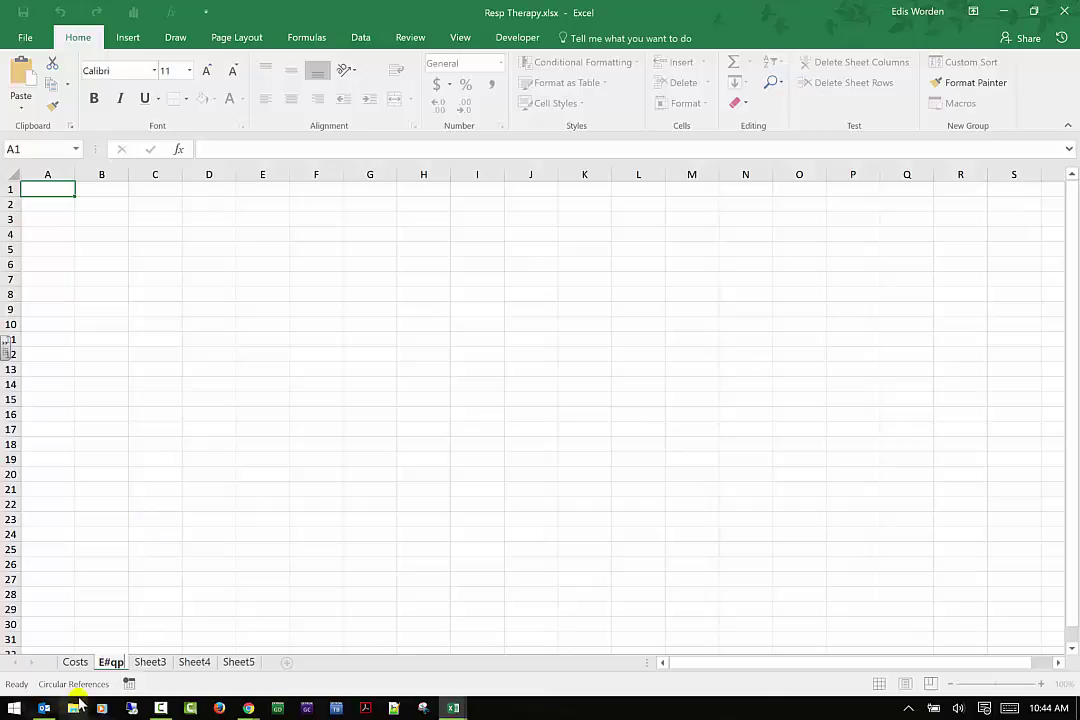
pyautogui.press('BackSpace')
pyautogui.press('BackSpace')
pyautogui.press('BackSpace')
pyautogui.write('qp')
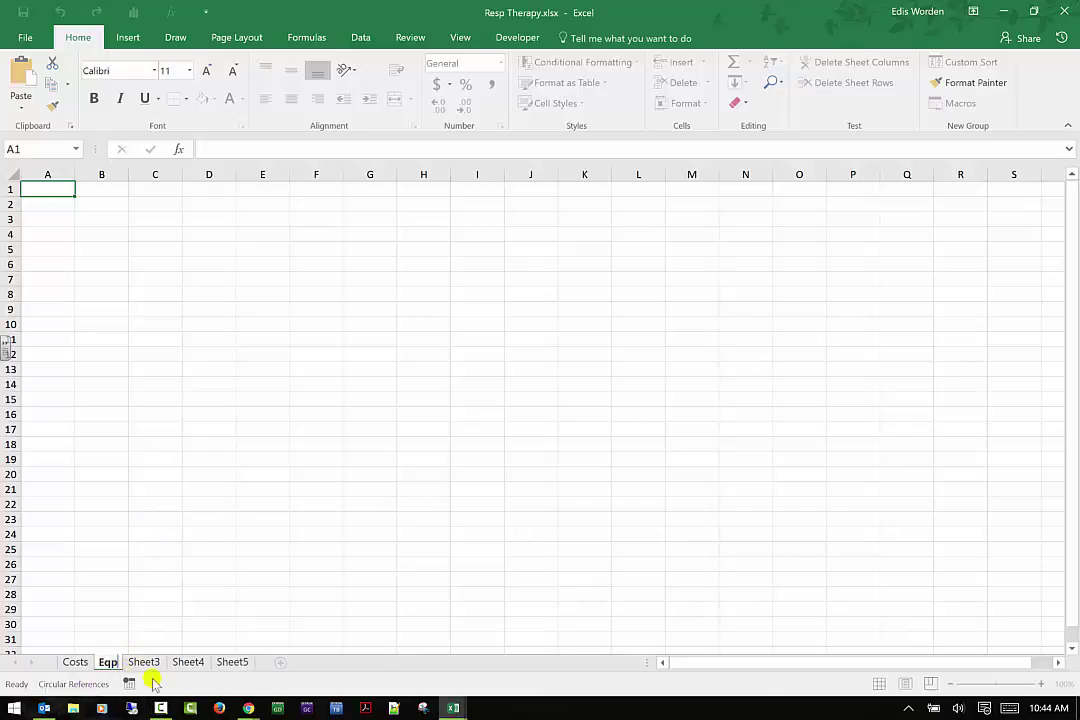
pyautogui.press('Return')
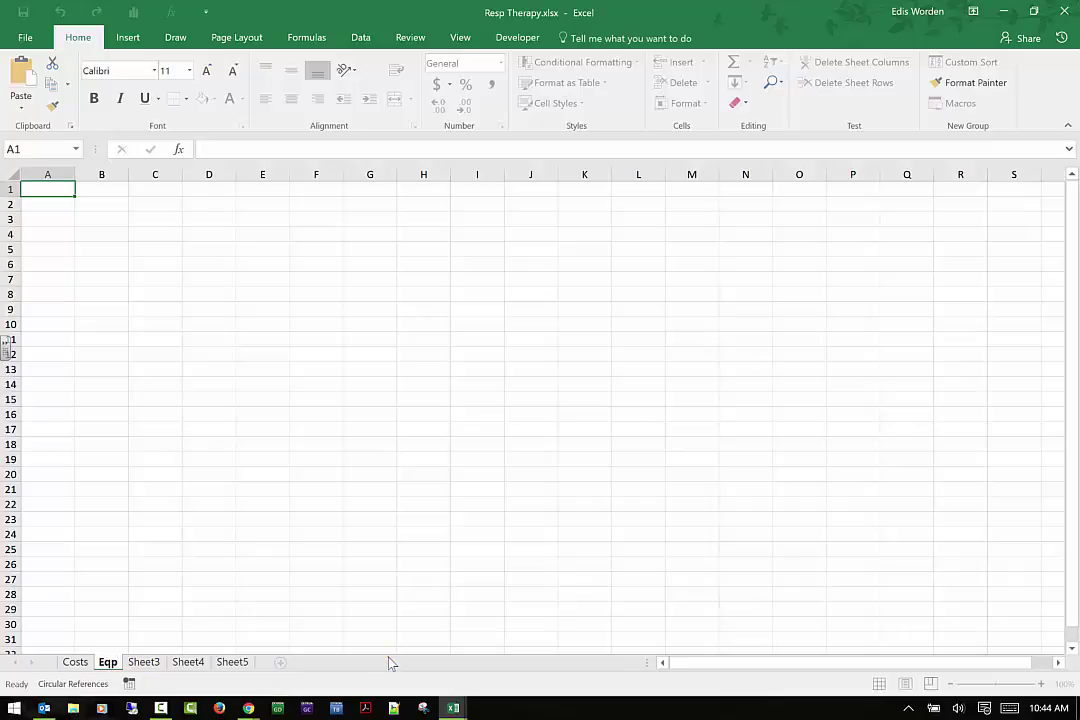
# Fix the circular reference on the Costs sheet by changing the formula in G25 to =SUM(G21:G24)
pyautogui.click(80, 662)
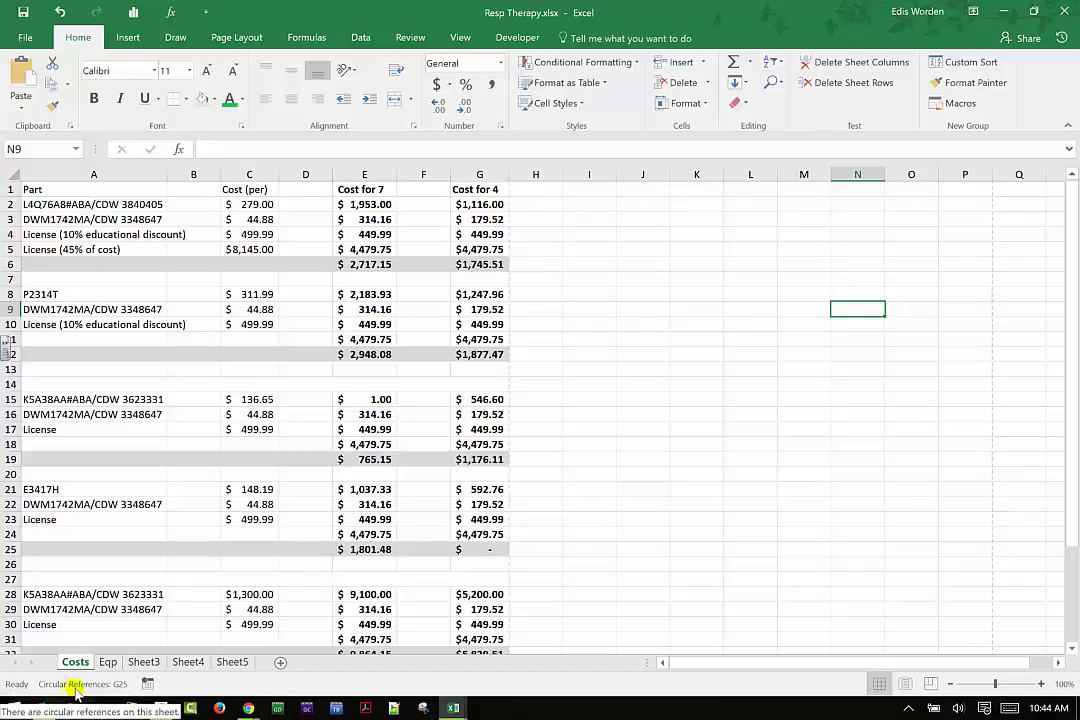
pyautogui.click(485, 549)
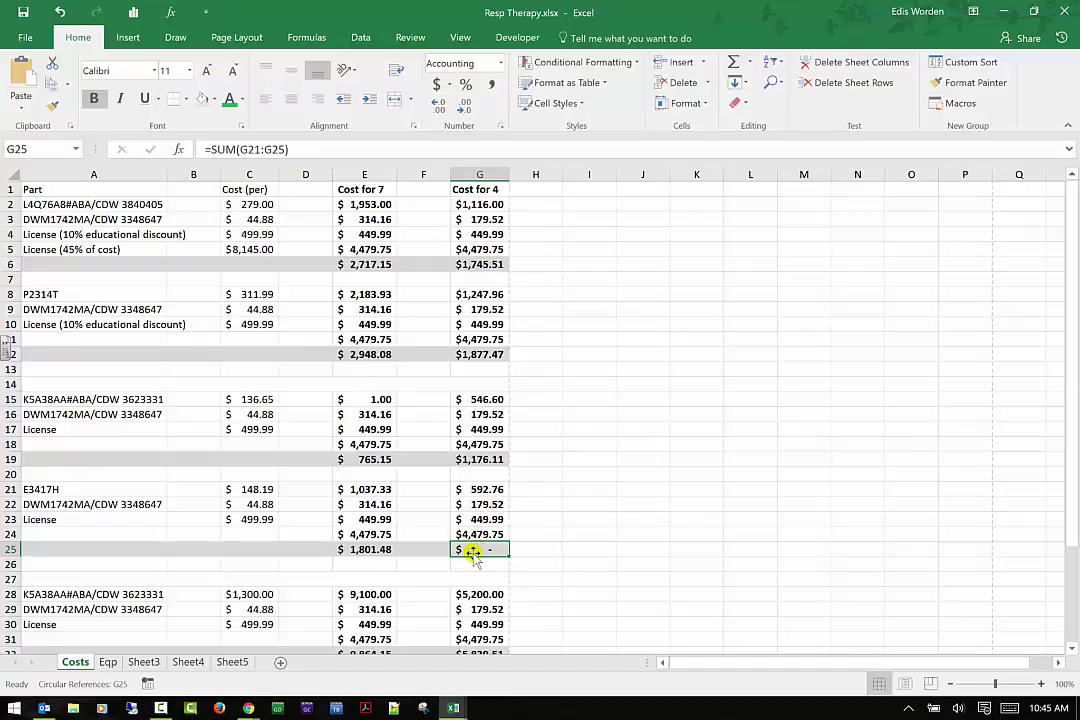
pyautogui.click(287, 149)
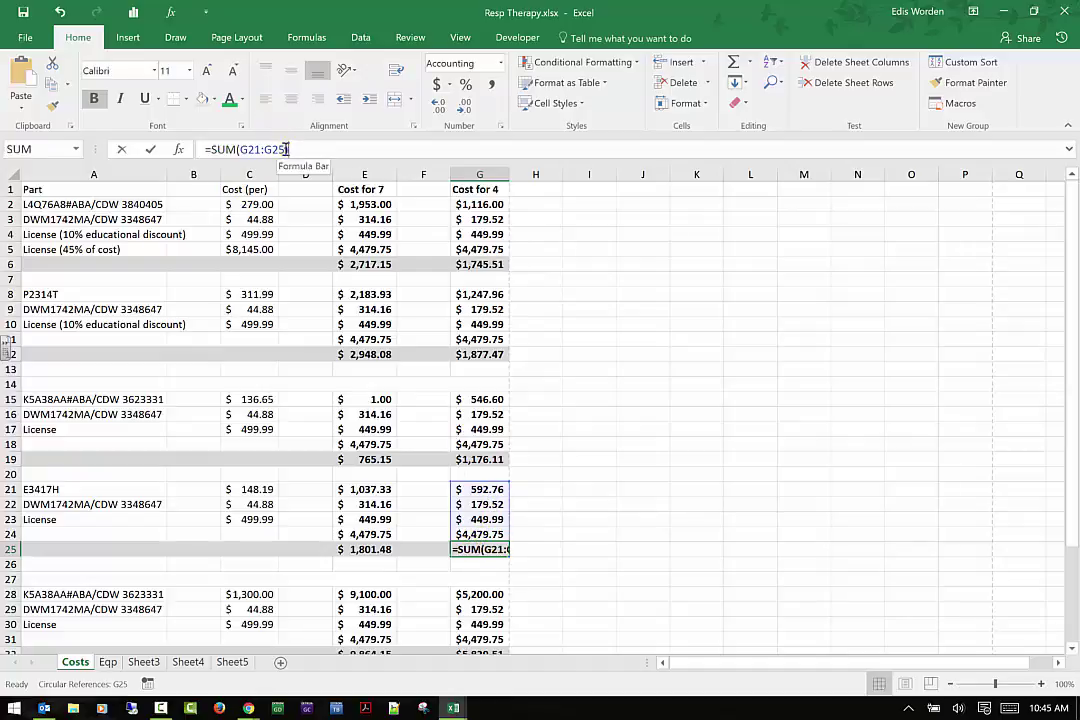
pyautogui.press('BackSpace')
pyautogui.write('4')
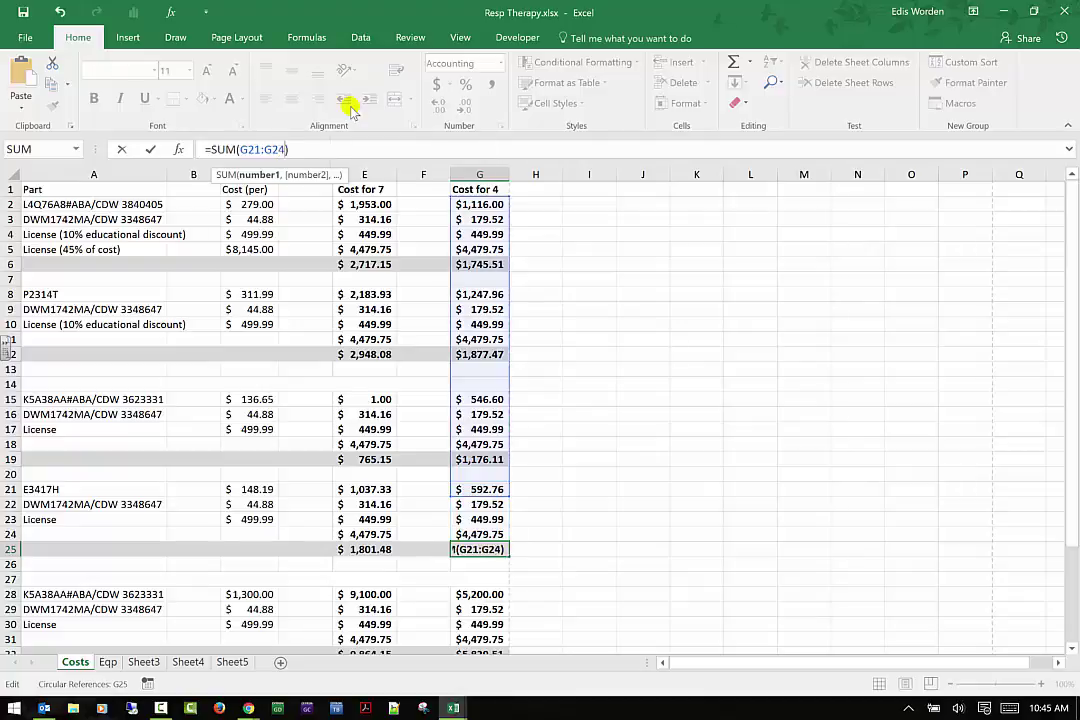
pyautogui.press('Return')
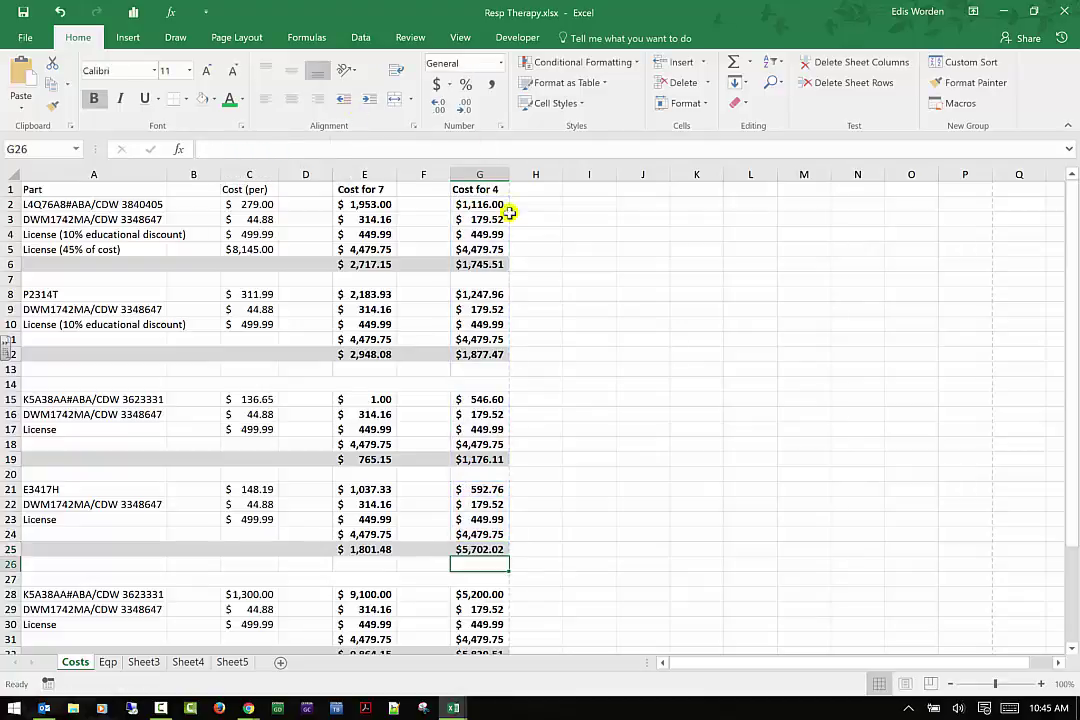
# Check the formulas in cells G25 and E5 of the Costs sheet
pyautogui.click(478, 551)
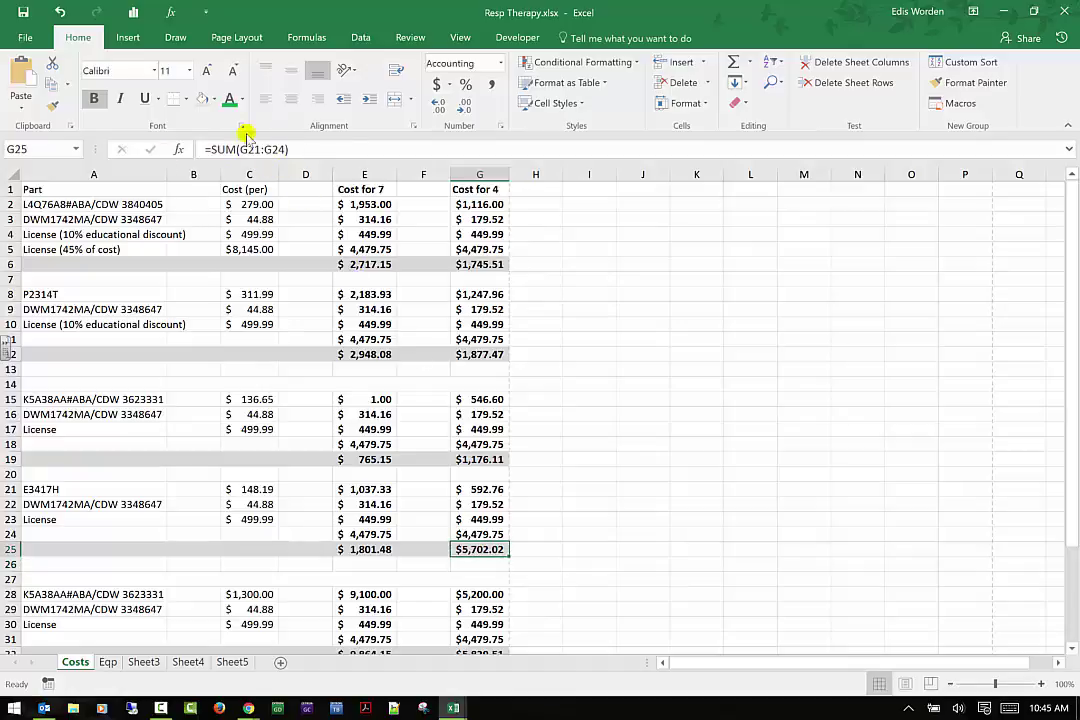
pyautogui.click(368, 249)
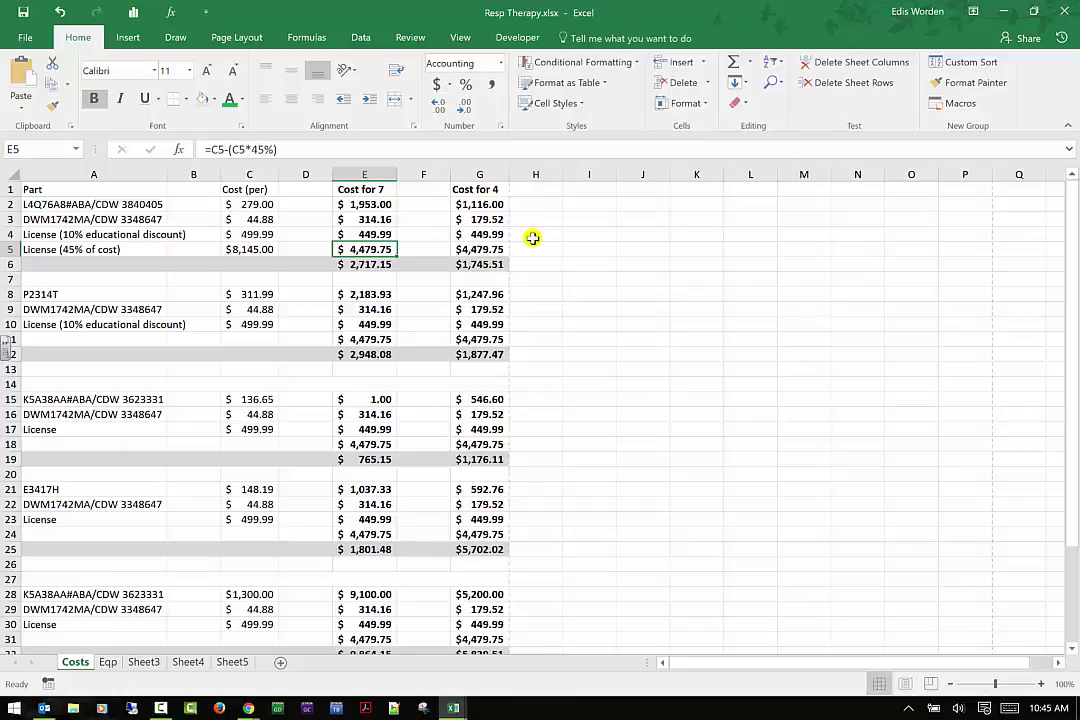
# Copy cell E2 on the Costs sheet and paste only its formula into I2
pyautogui.click(554, 203)
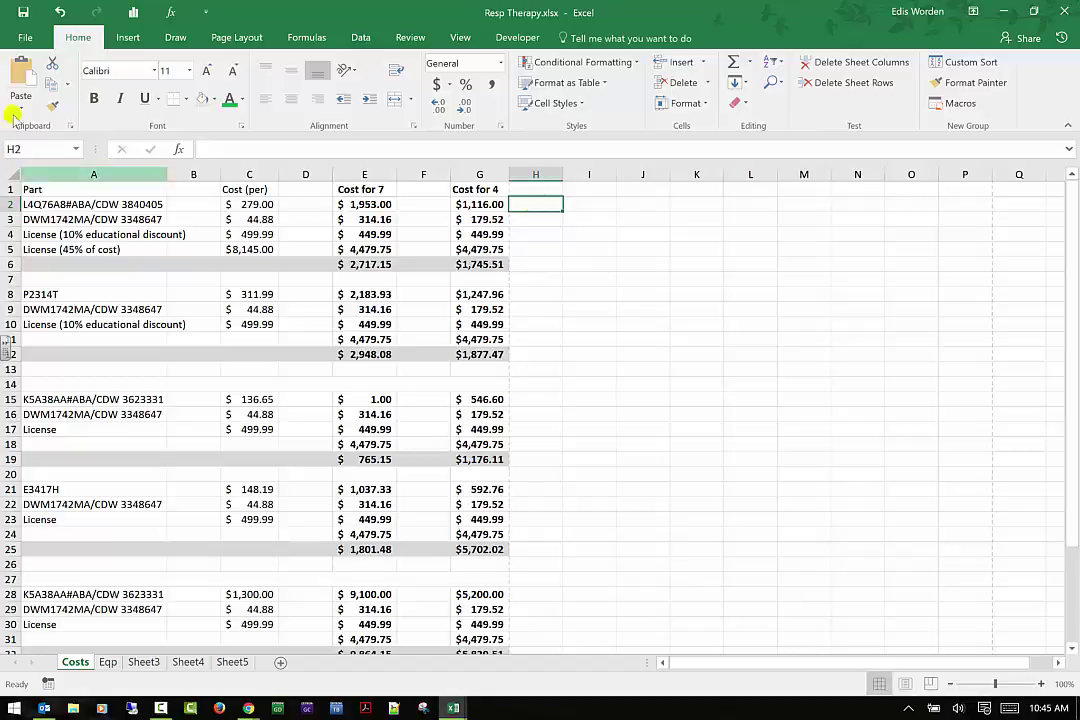
pyautogui.click(376, 201)
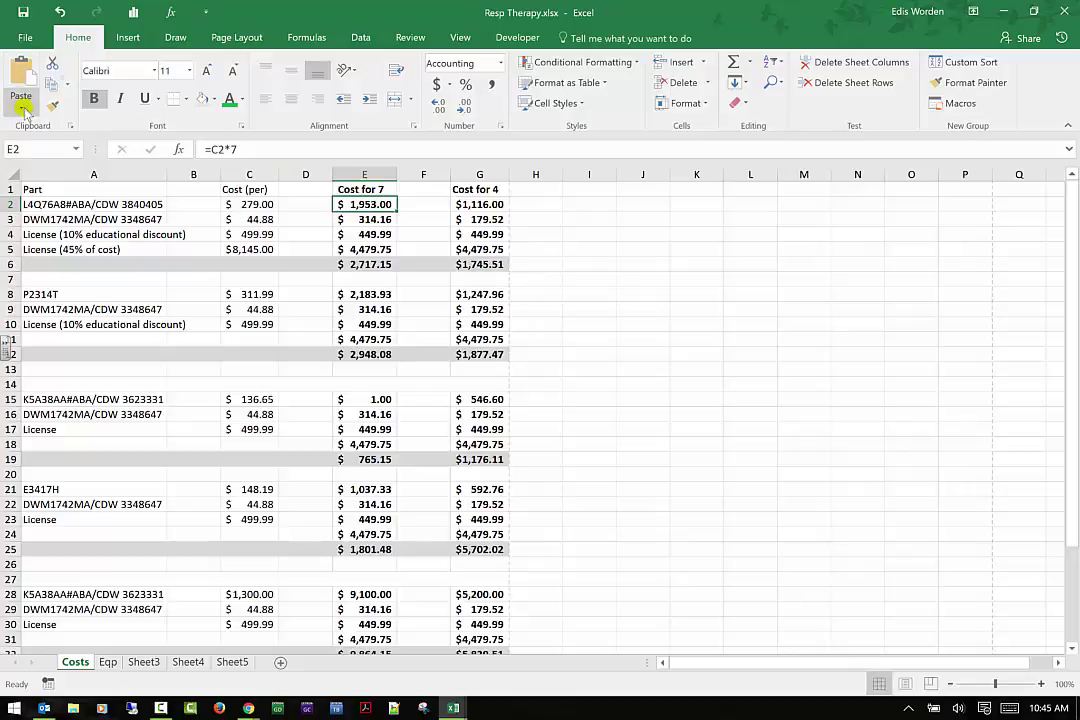
pyautogui.click(371, 204)
pyautogui.rightClick(372, 204)
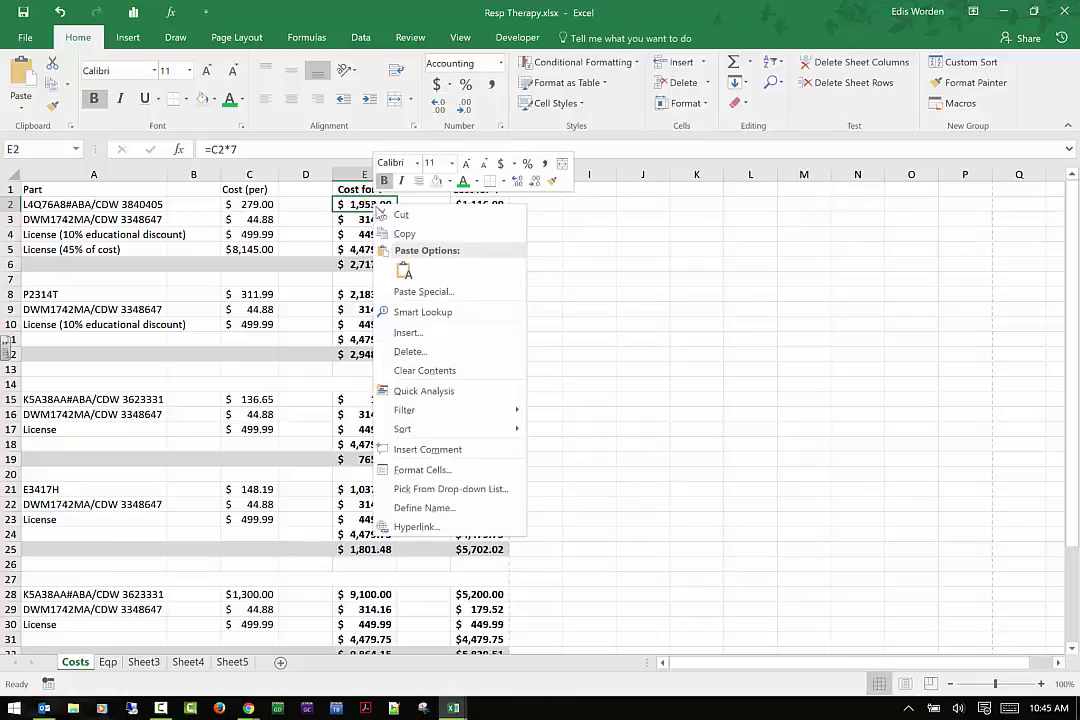
pyautogui.click(404, 233)
pyautogui.click(588, 204)
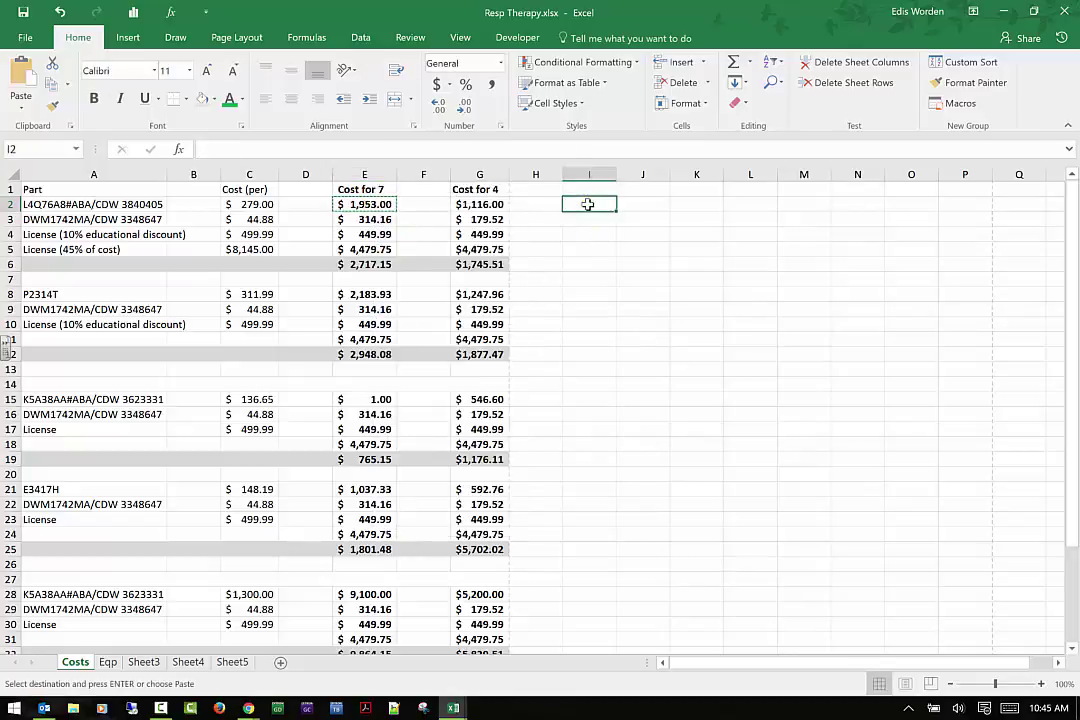
pyautogui.rightClick(588, 204)
pyautogui.click(622, 270)
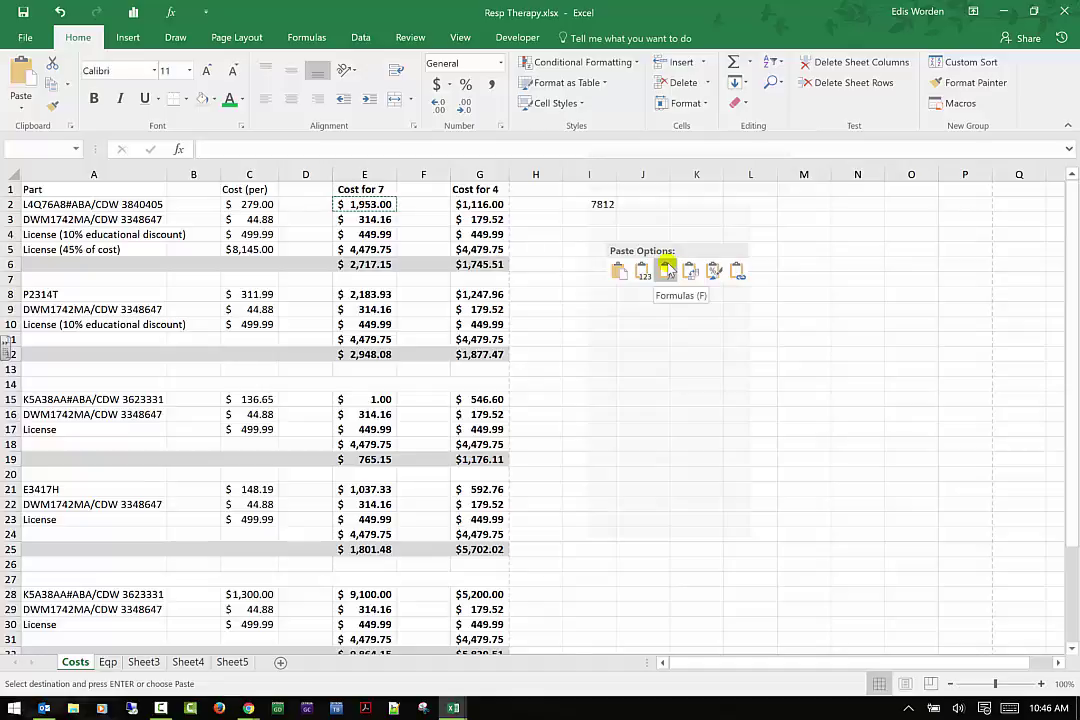
pyautogui.click(666, 270)
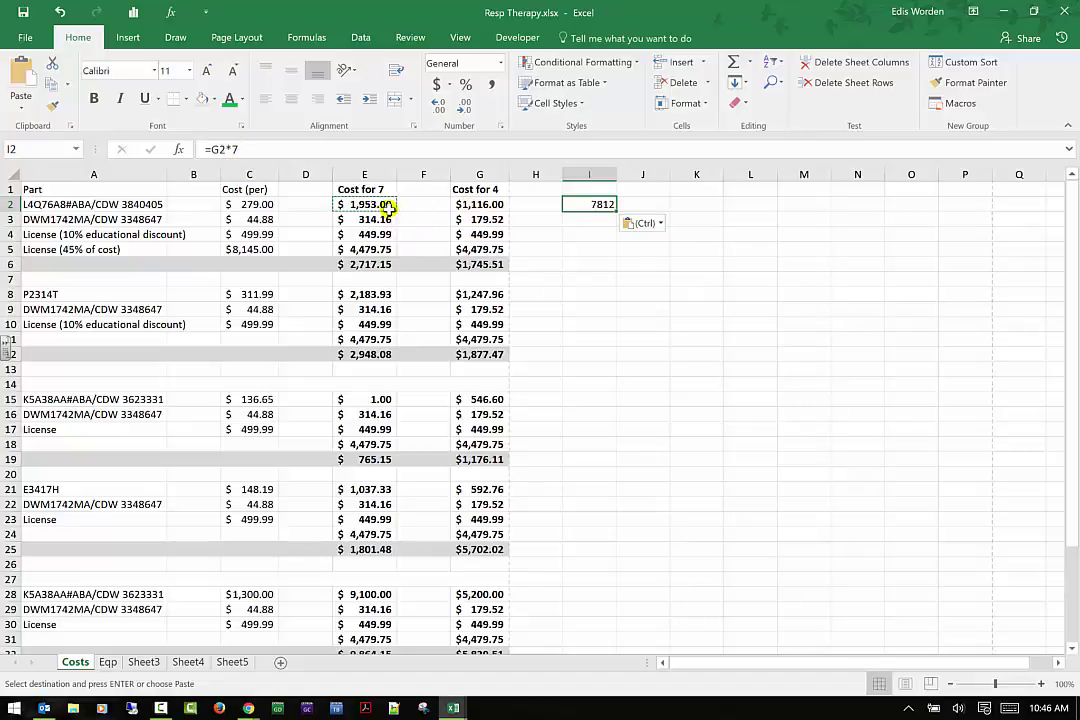
# Compare the formula in G2 with the one in I2, and change the I2 formula to =C2*7
pyautogui.click(500, 204)
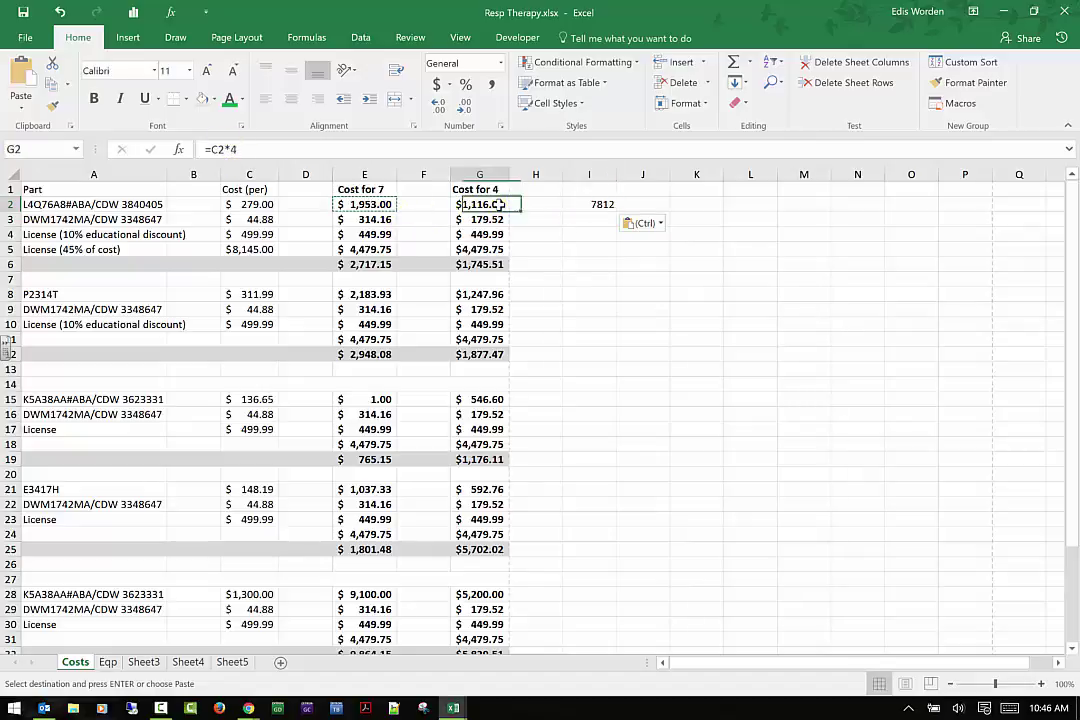
pyautogui.click(498, 204)
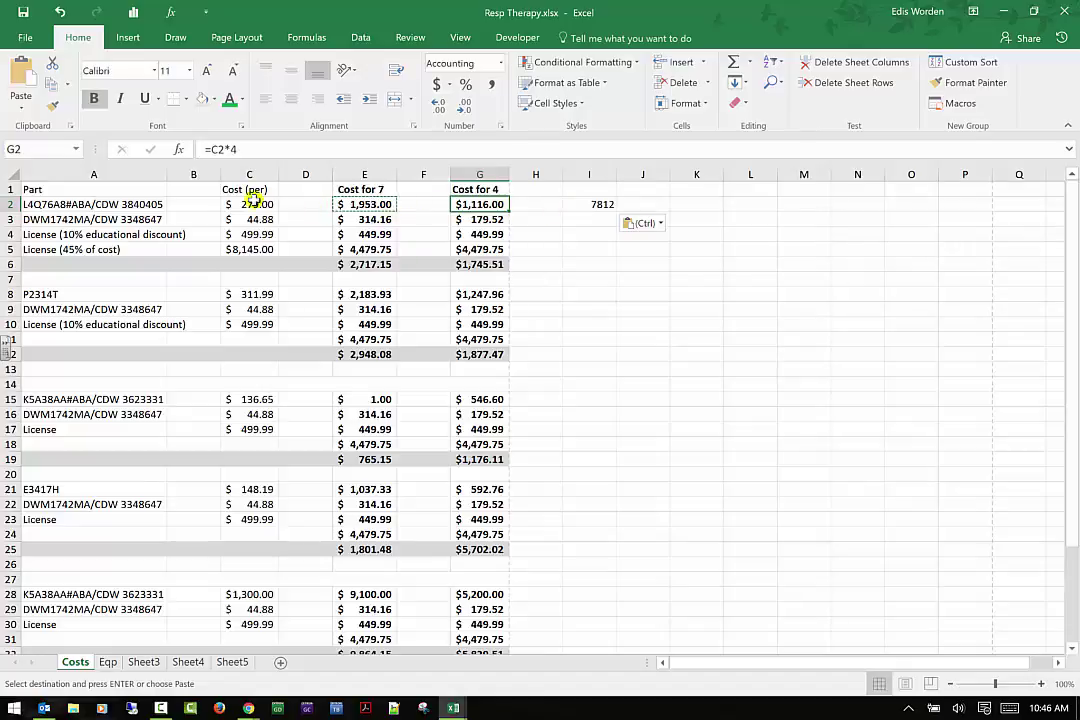
pyautogui.click(600, 205)
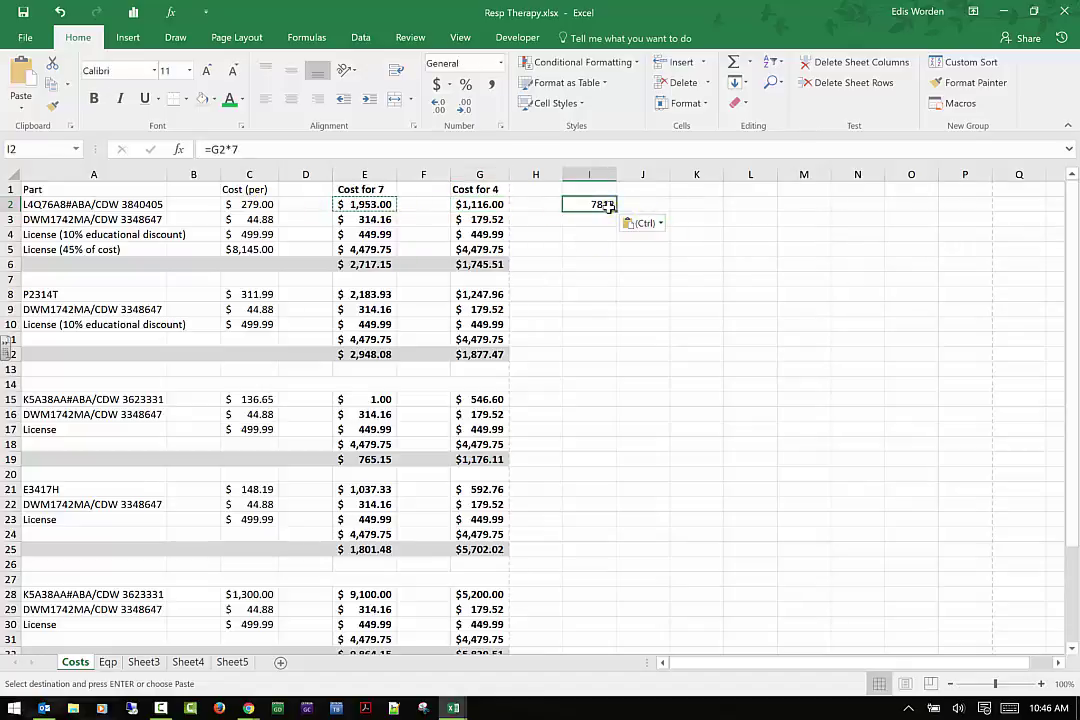
pyautogui.click(220, 148)
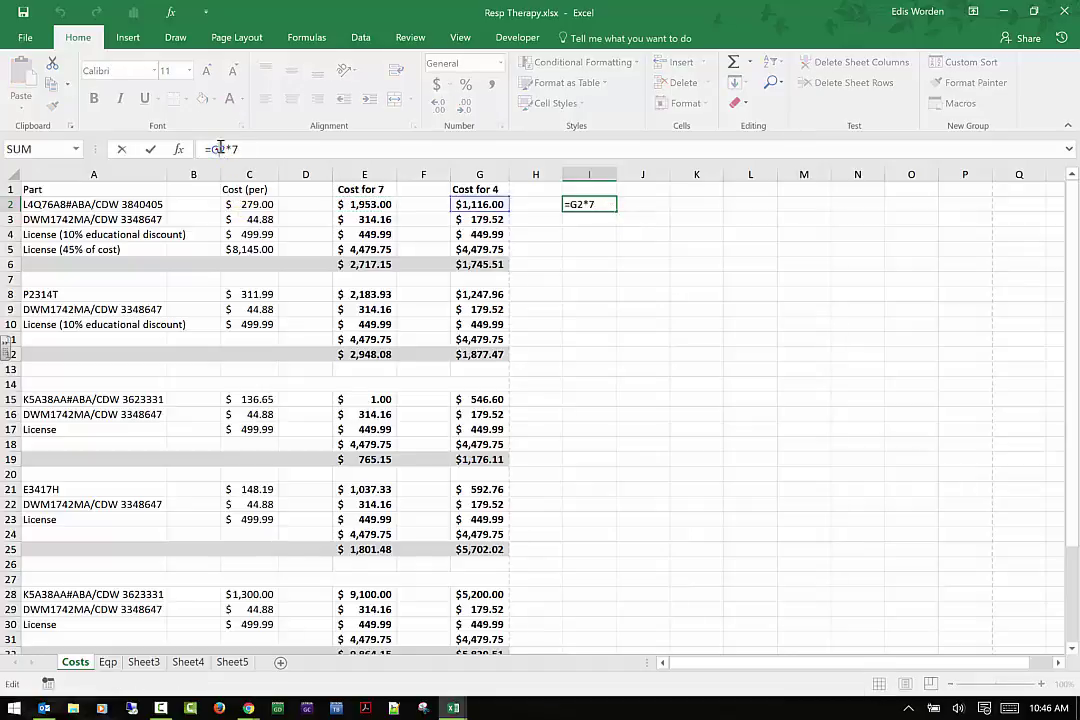
pyautogui.press('BackSpace')
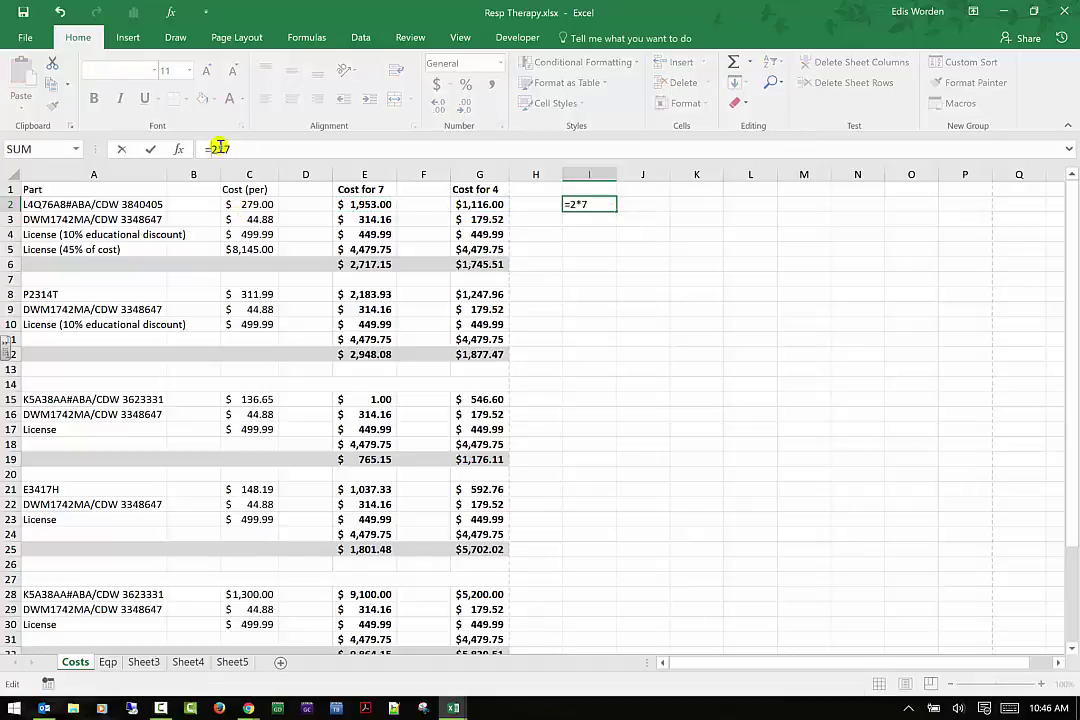
pyautogui.write('c')
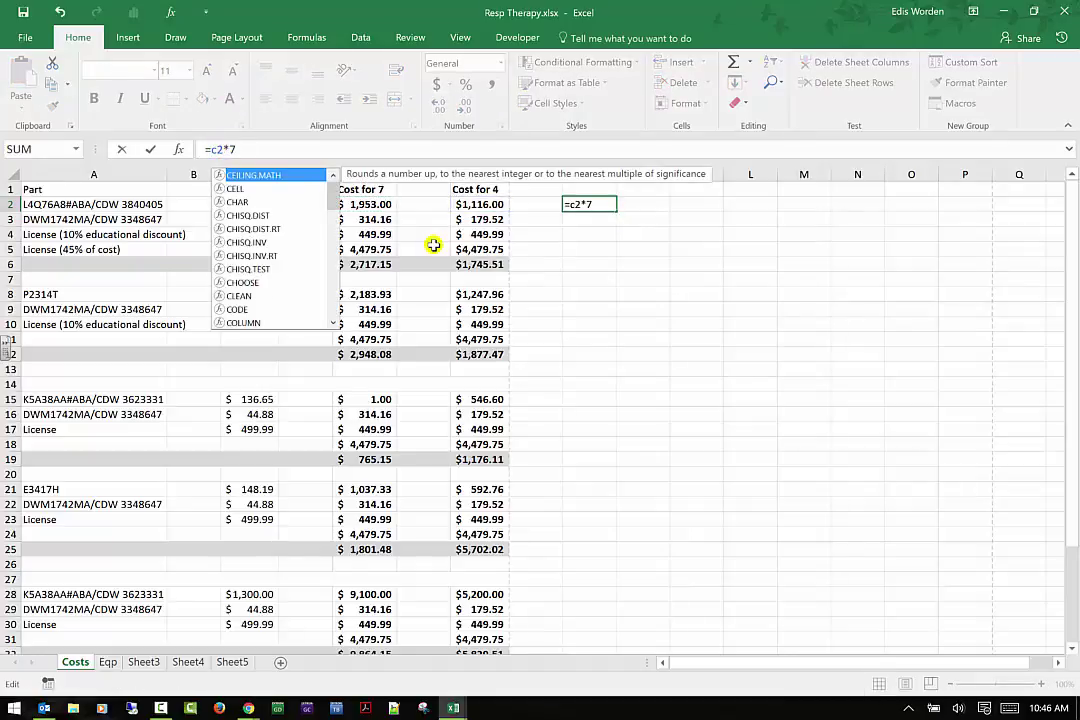
pyautogui.hotkey('ctrl', 'Return')
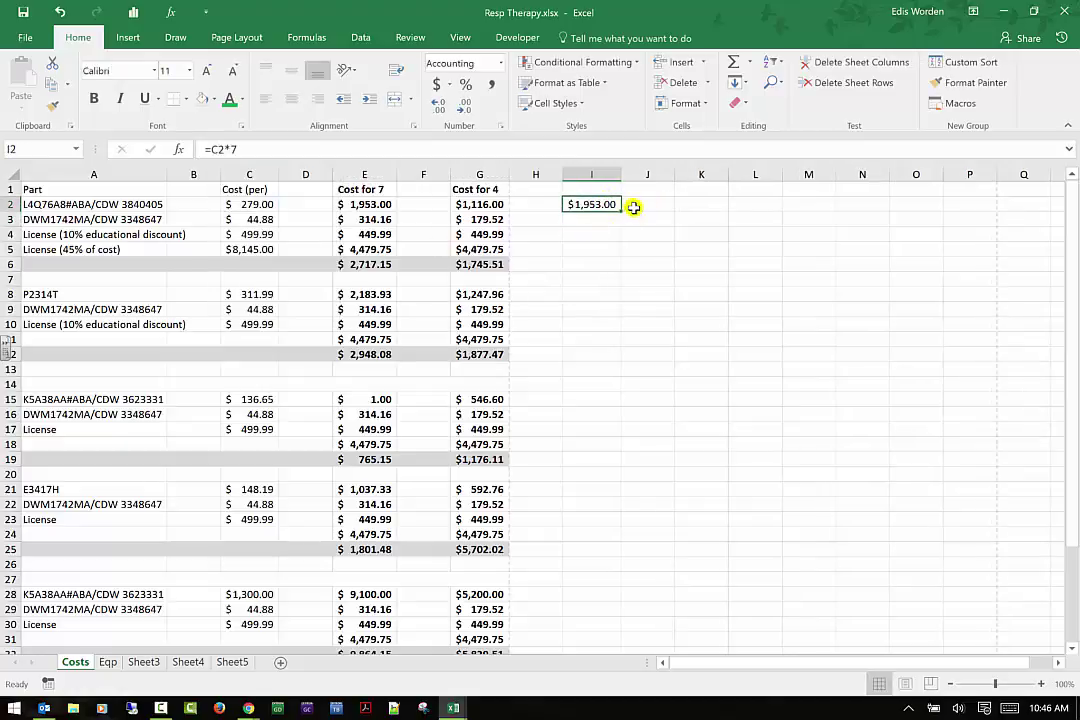
# Copy cell I2 and paste it into J2 with the Transpose option
pyautogui.rightClick(643, 207)
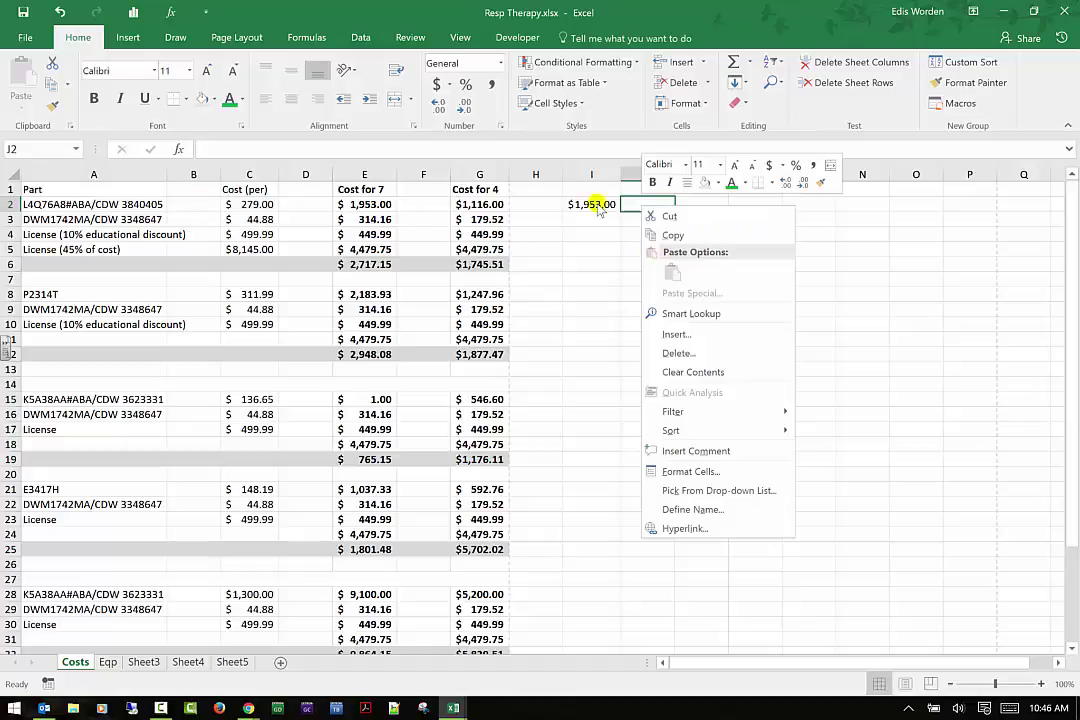
pyautogui.click(594, 201)
pyautogui.click(594, 201)
pyautogui.rightClick(594, 203)
pyautogui.click(622, 231)
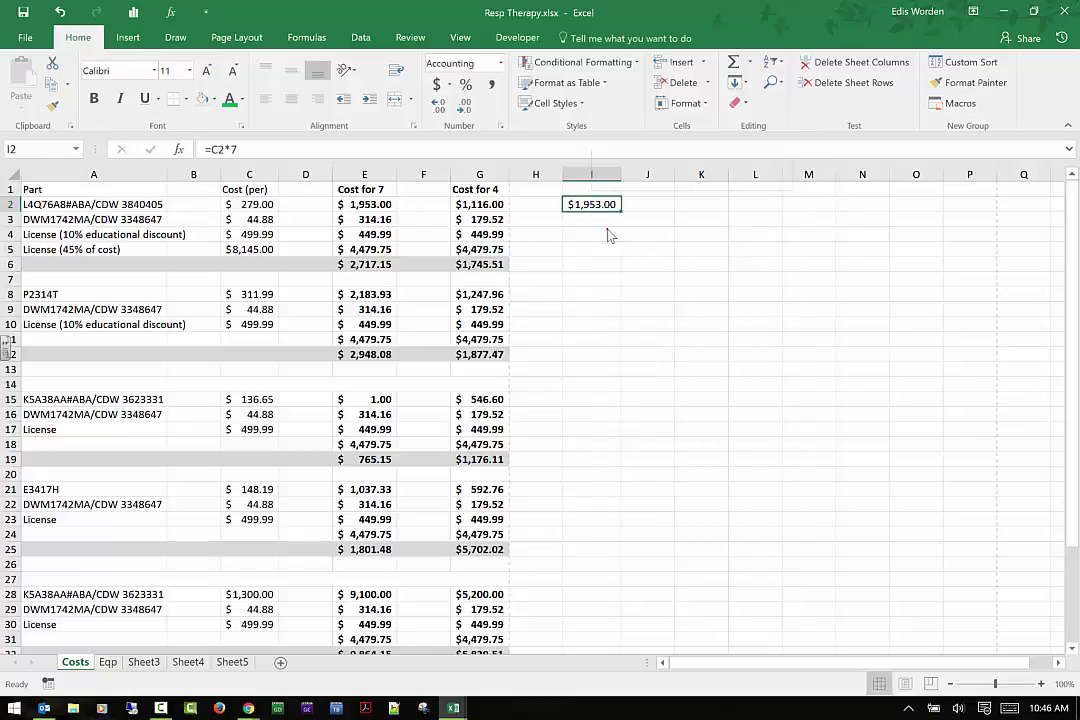
pyautogui.rightClick(651, 206)
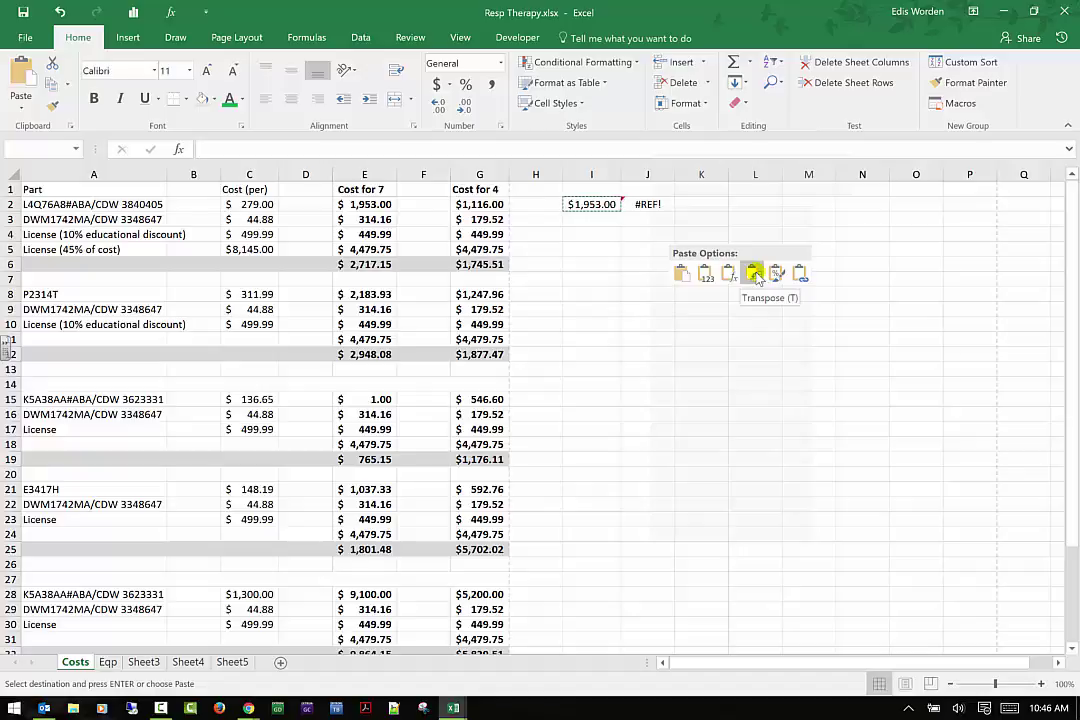
pyautogui.click(755, 274)
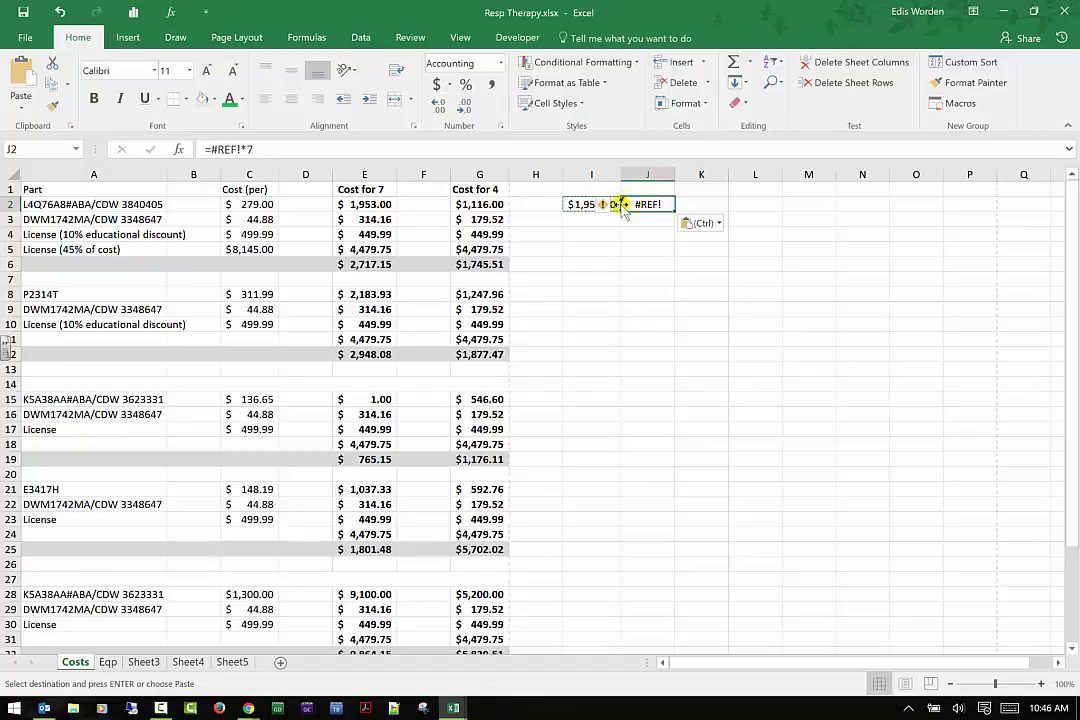
# Switch the J2 paste to values with number formatting, and widen column J until the amount fits
pyautogui.click(720, 224)
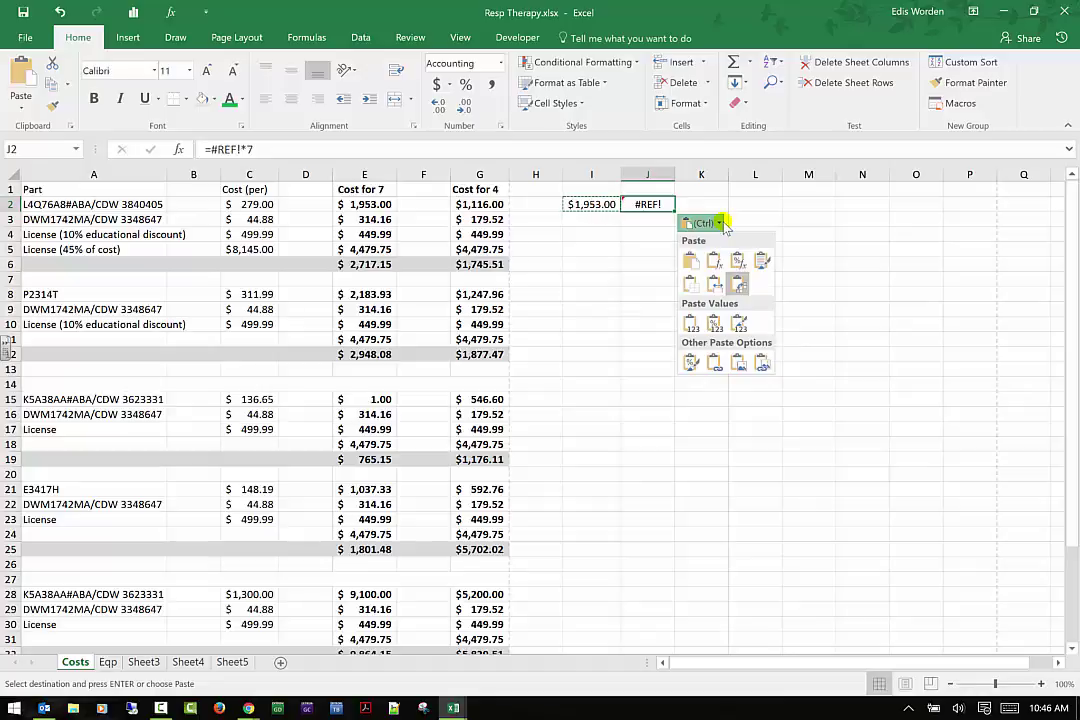
pyautogui.click(716, 325)
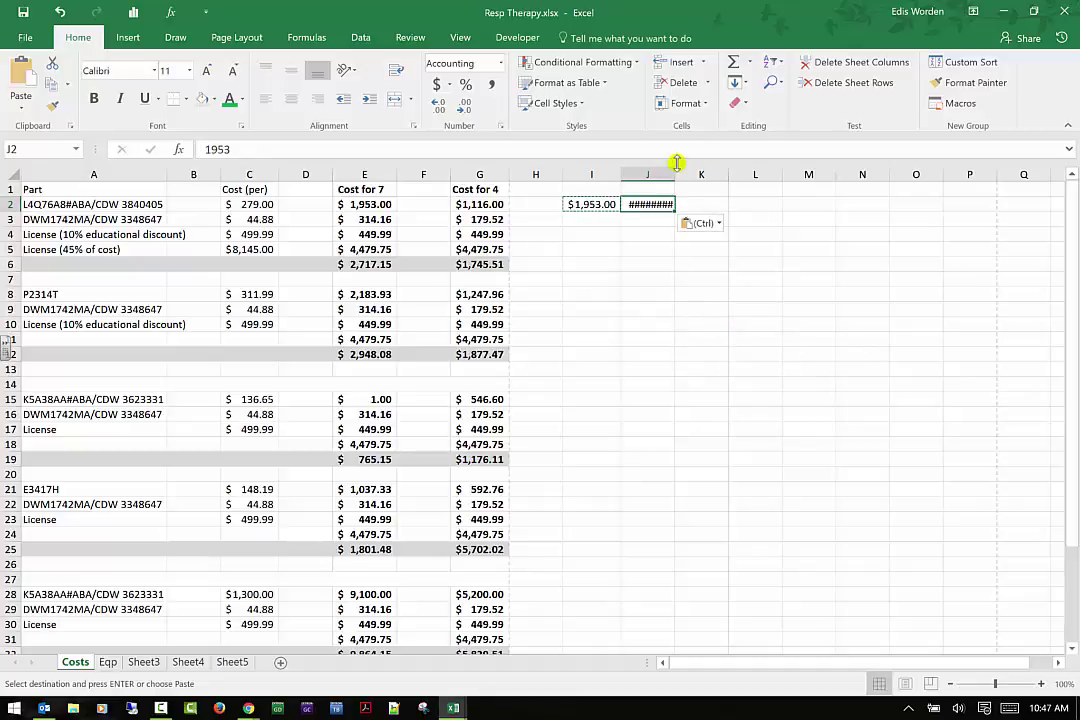
pyautogui.moveTo(673, 174); pyautogui.dragTo(714, 174)
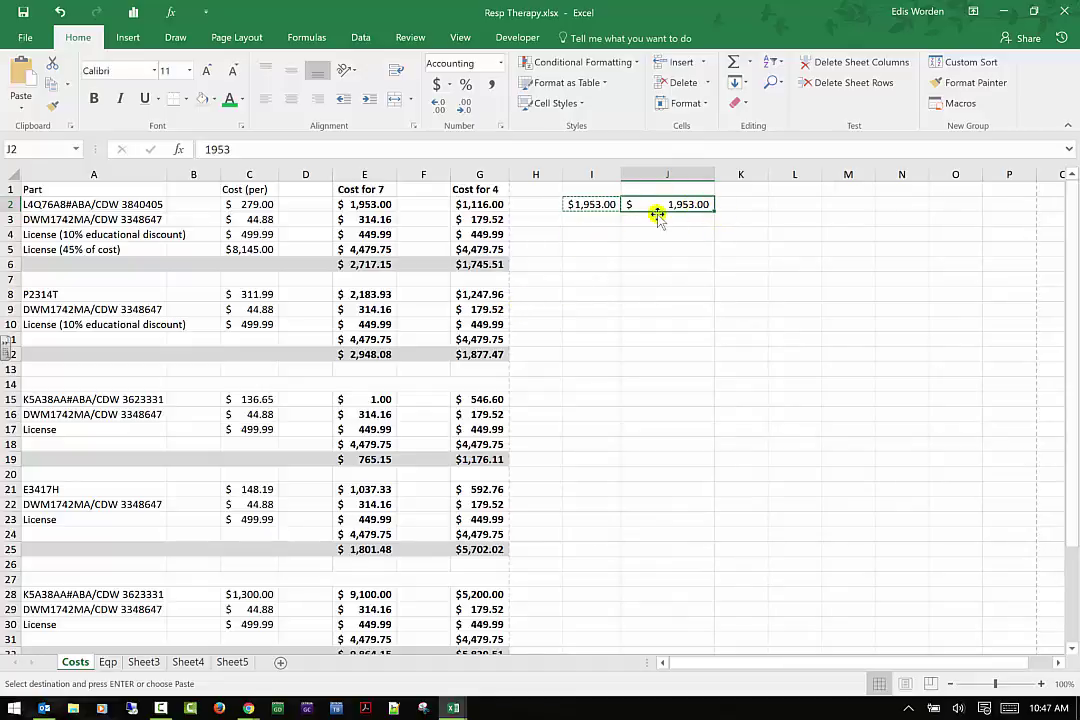
# Paste only the formatting of the copied I2 into I4, and switch that paste to keep the source formatting
pyautogui.rightClick(603, 240)
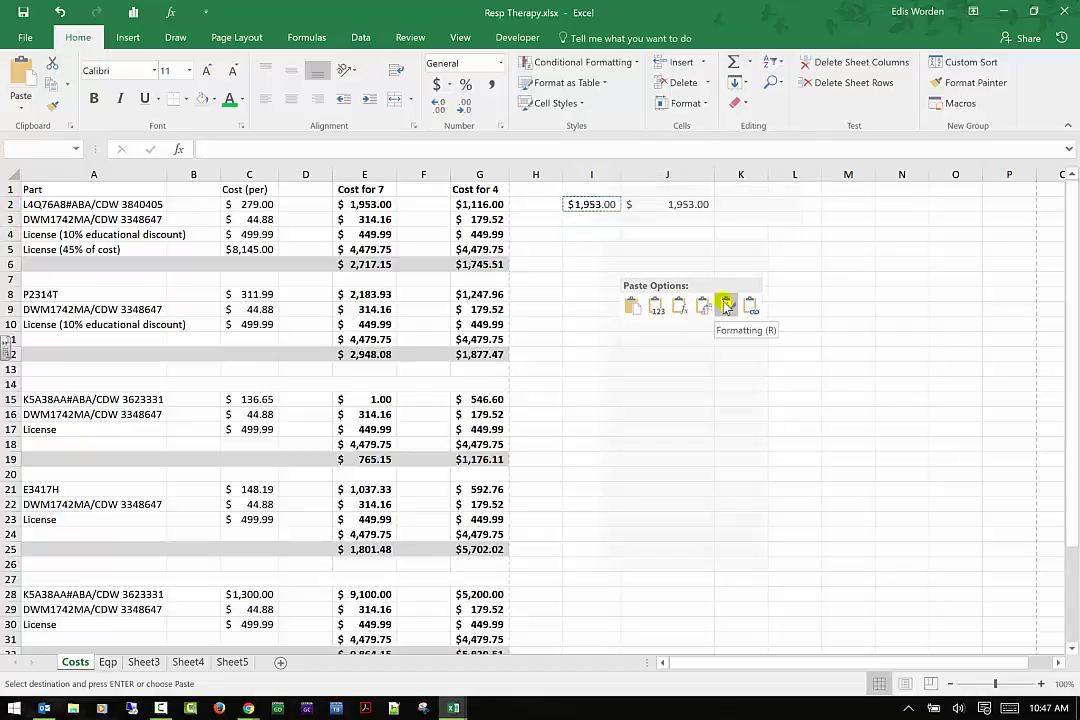
pyautogui.click(726, 305)
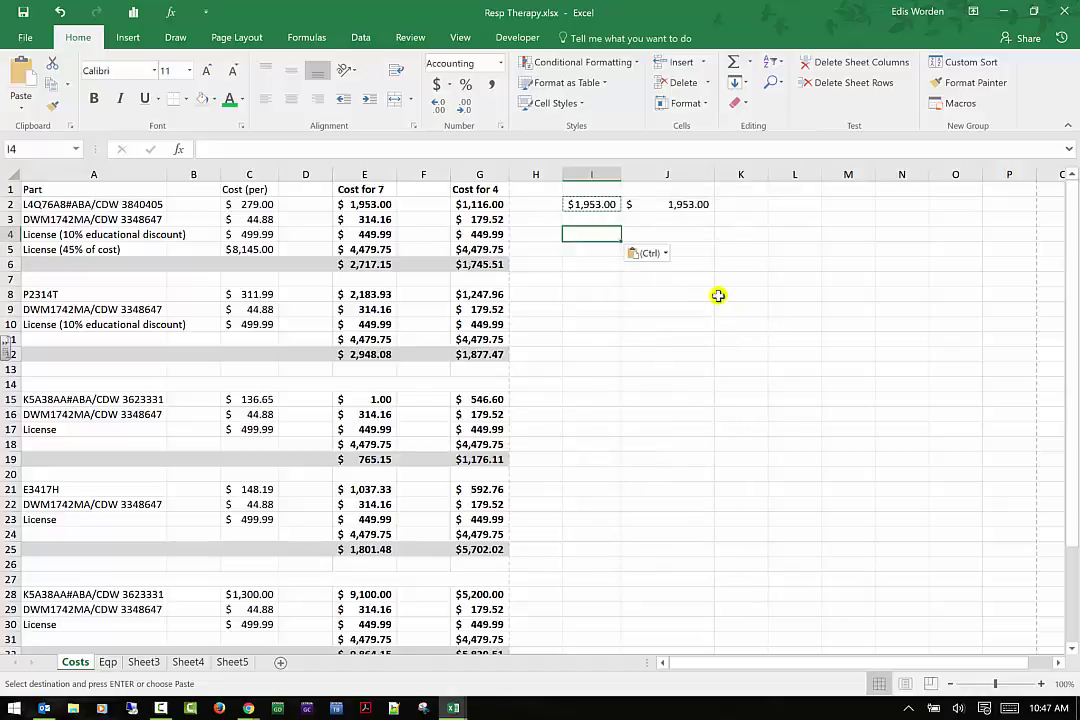
pyautogui.click(655, 252)
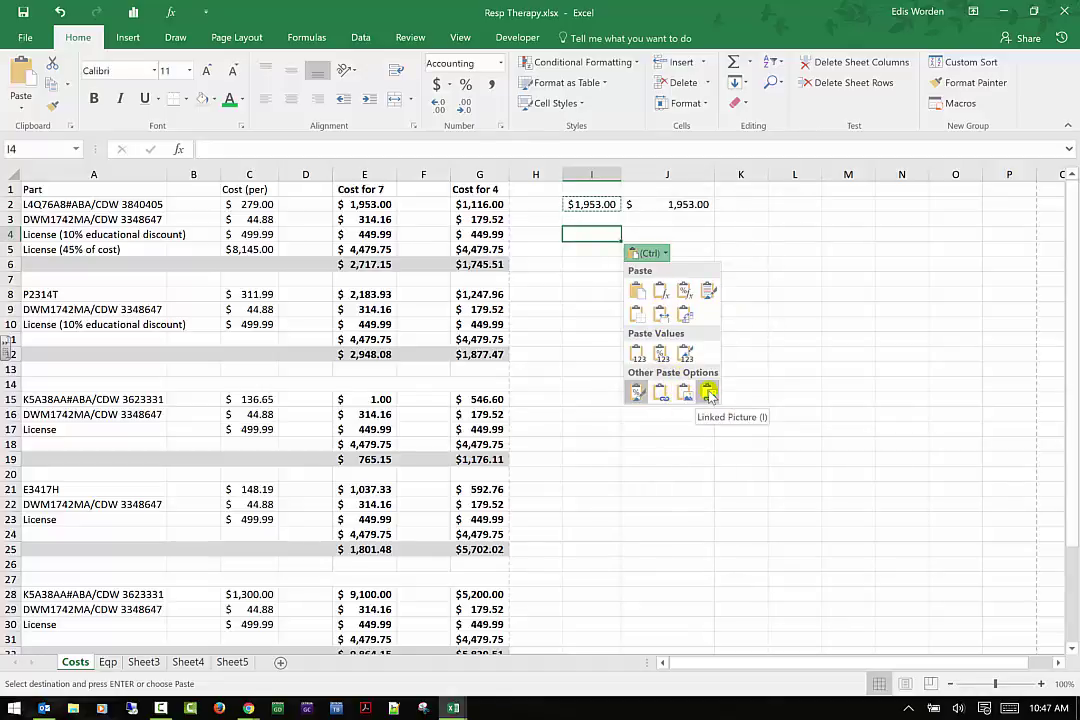
pyautogui.click(707, 292)
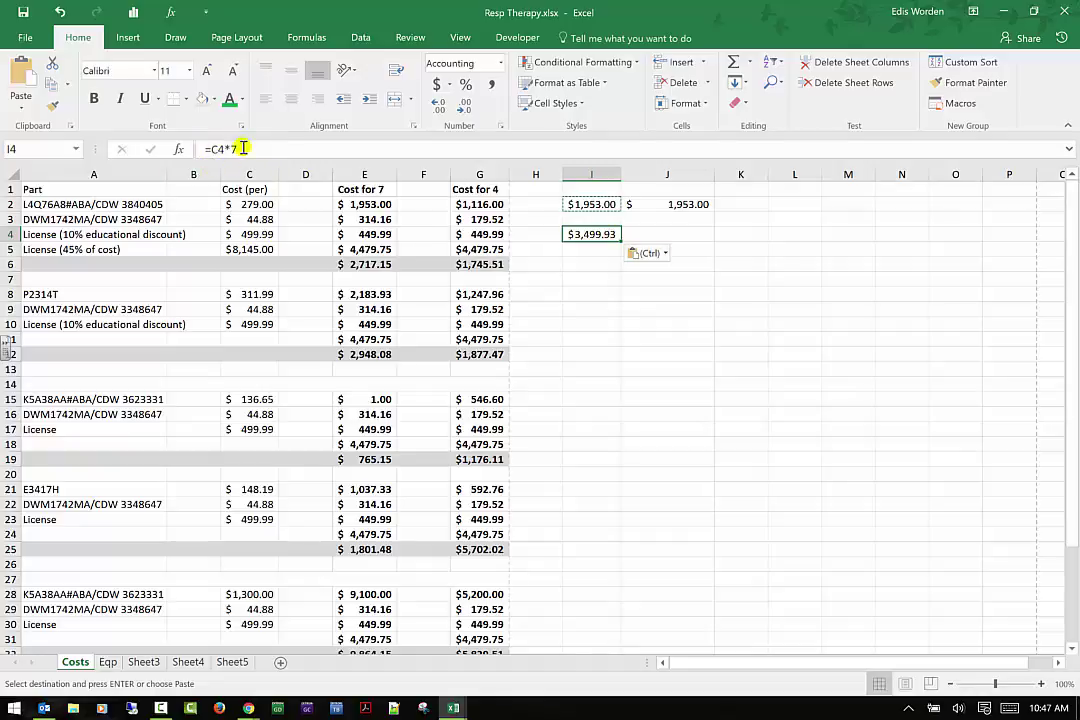
pyautogui.click(652, 253)
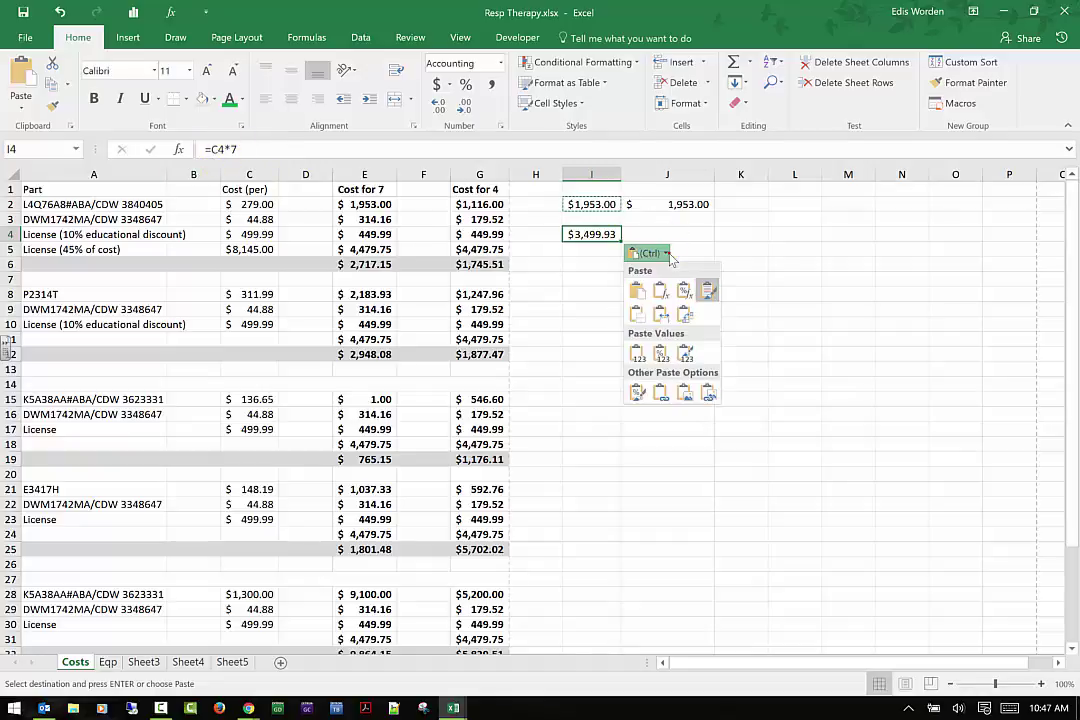
pyautogui.click(648, 318)
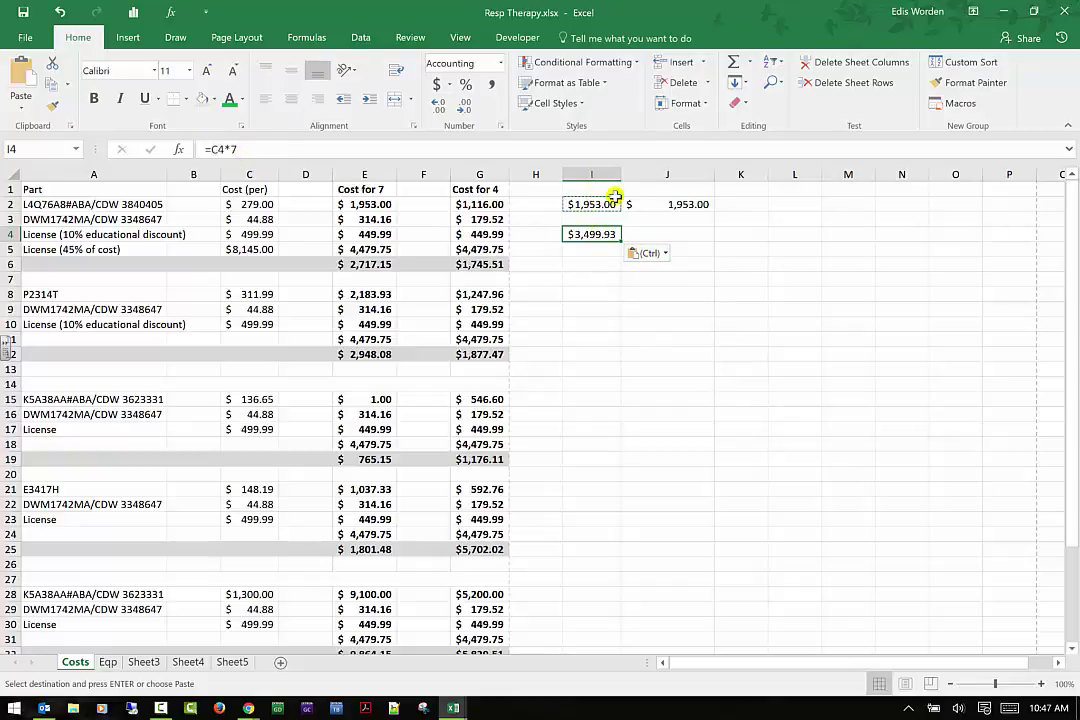
# Clear the contents of the range I1:J5
pyautogui.press('Down')
pyautogui.press('Right')
pyautogui.press('Right')
pyautogui.moveTo(586, 191); pyautogui.dragTo(680, 251)
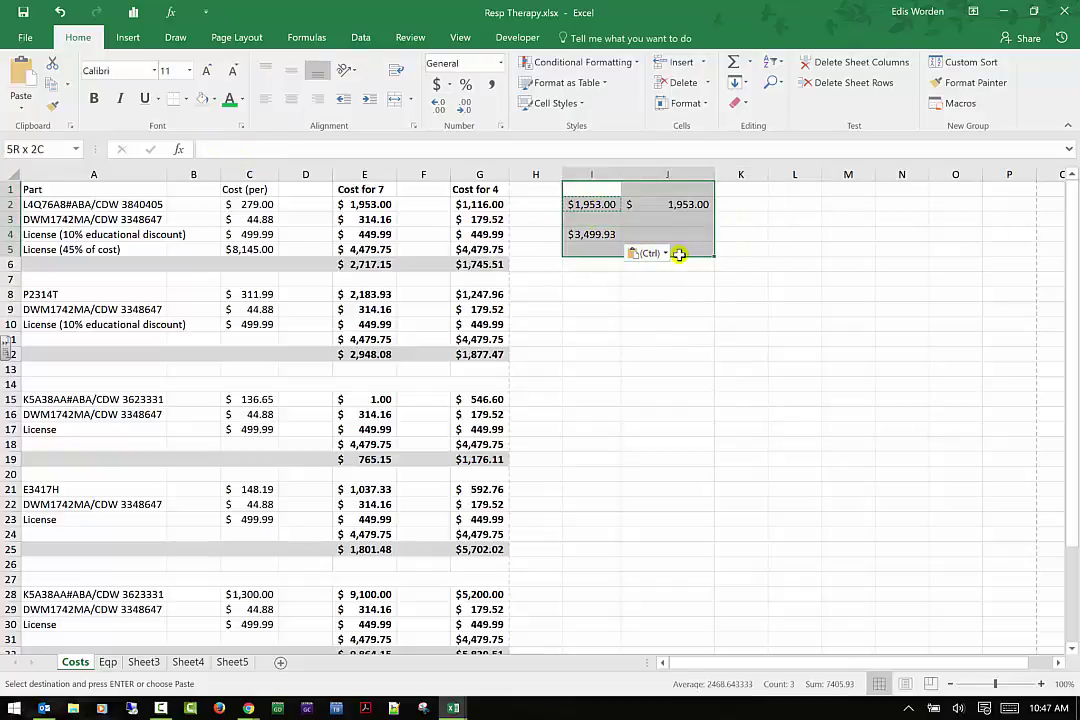
pyautogui.rightClick(686, 214)
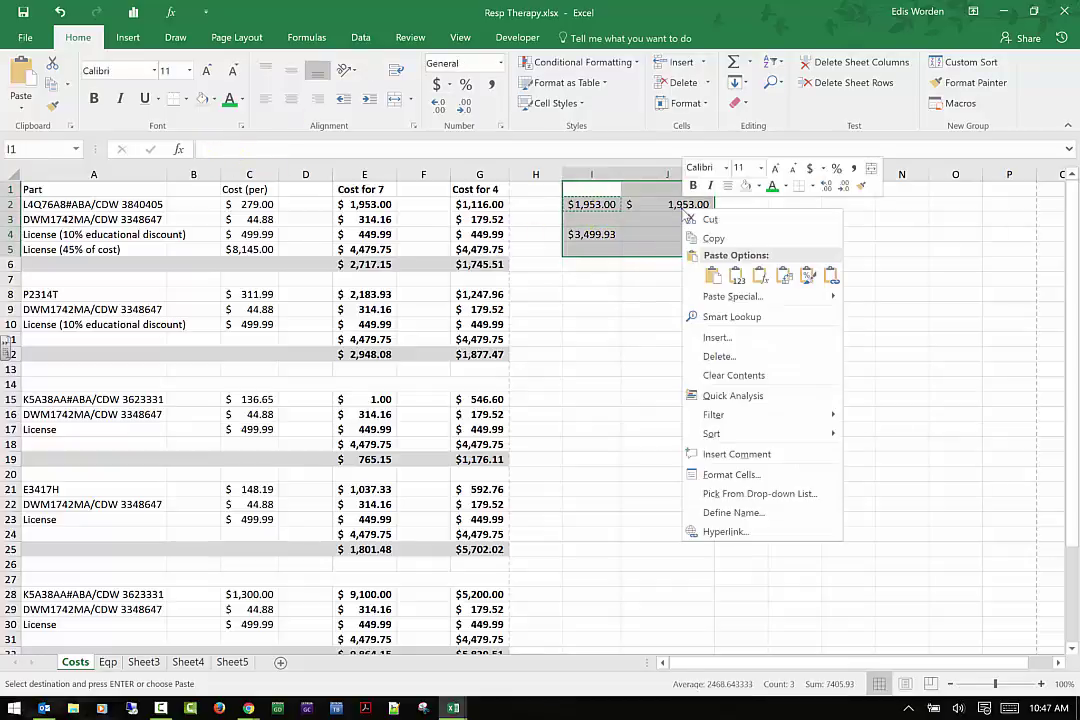
pyautogui.click(720, 374)
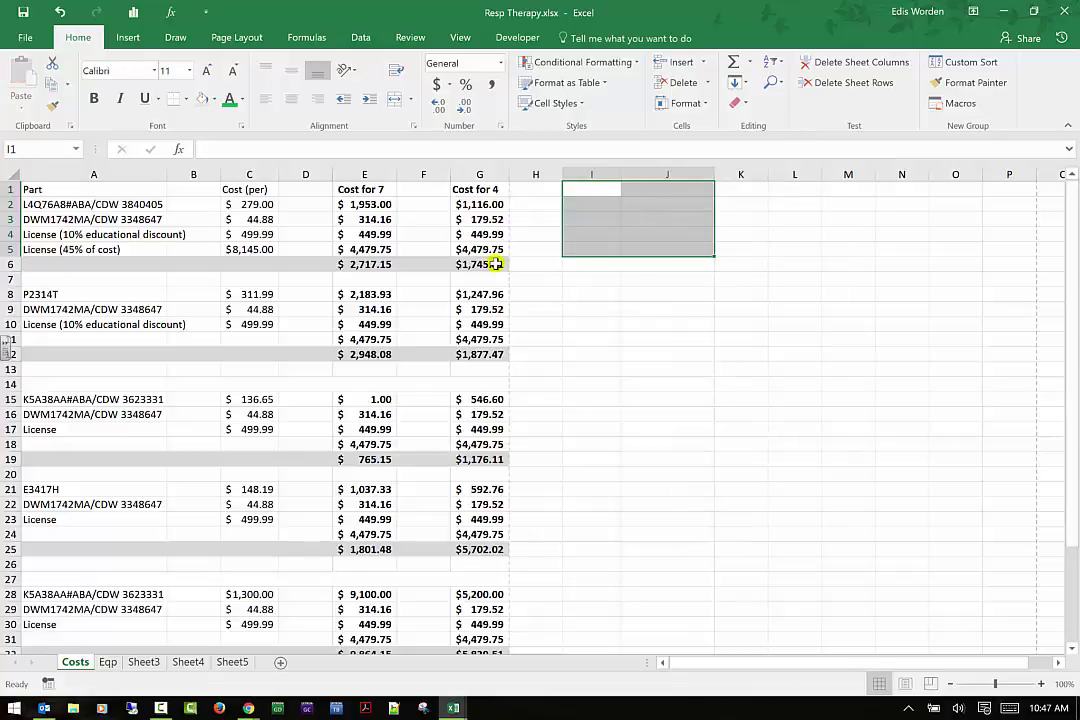
# Increase the font size of cell G6 to 12 and reduce it back to 11
pyautogui.rightClick(495, 263)
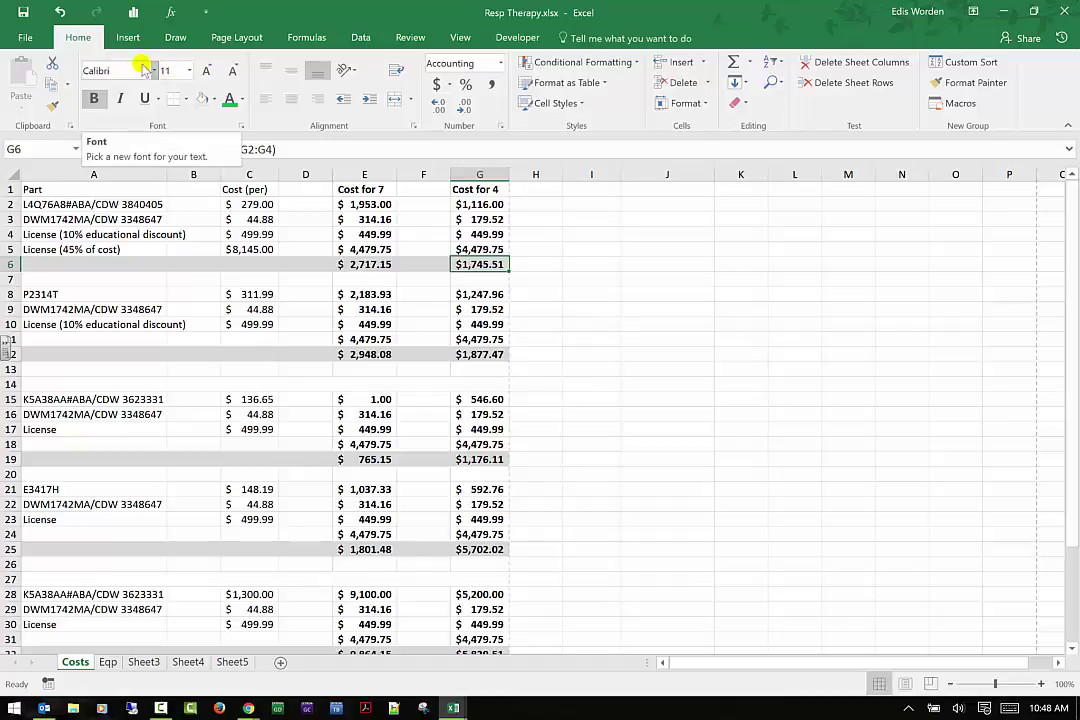
pyautogui.click(204, 72)
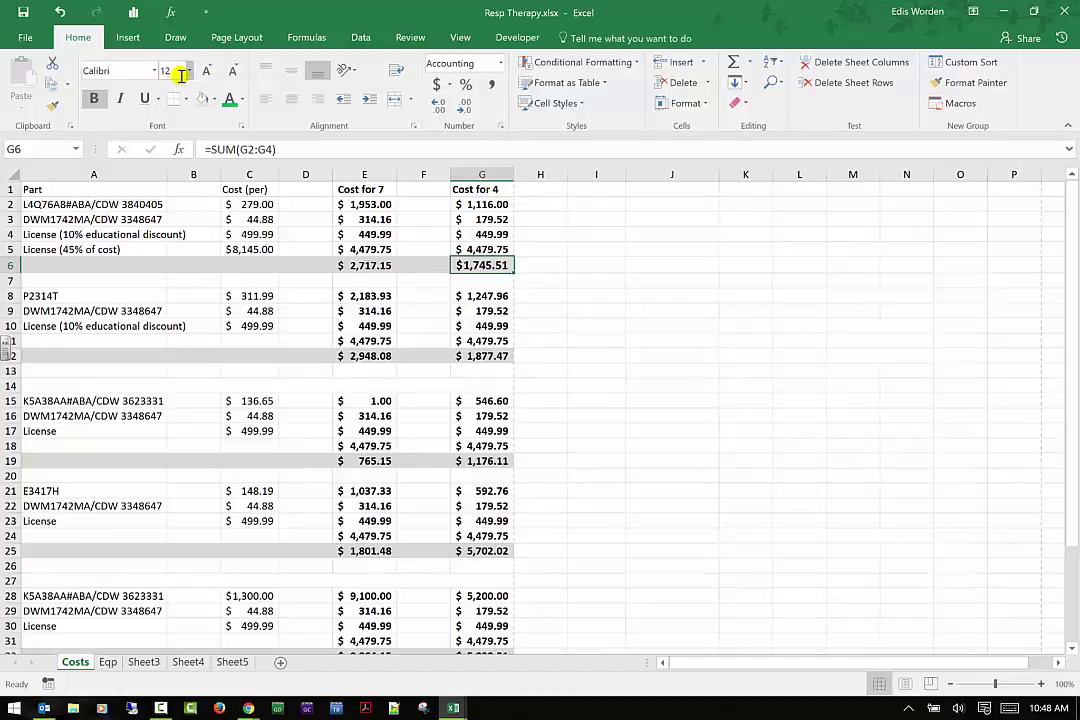
pyautogui.click(187, 71)
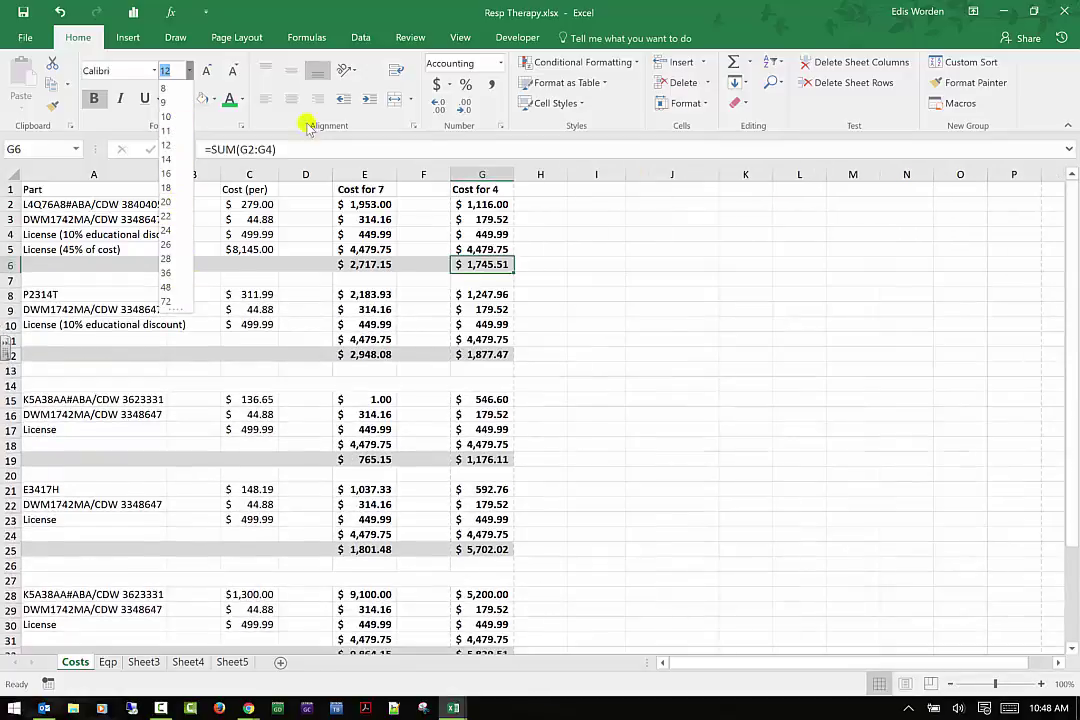
pyautogui.click(610, 272)
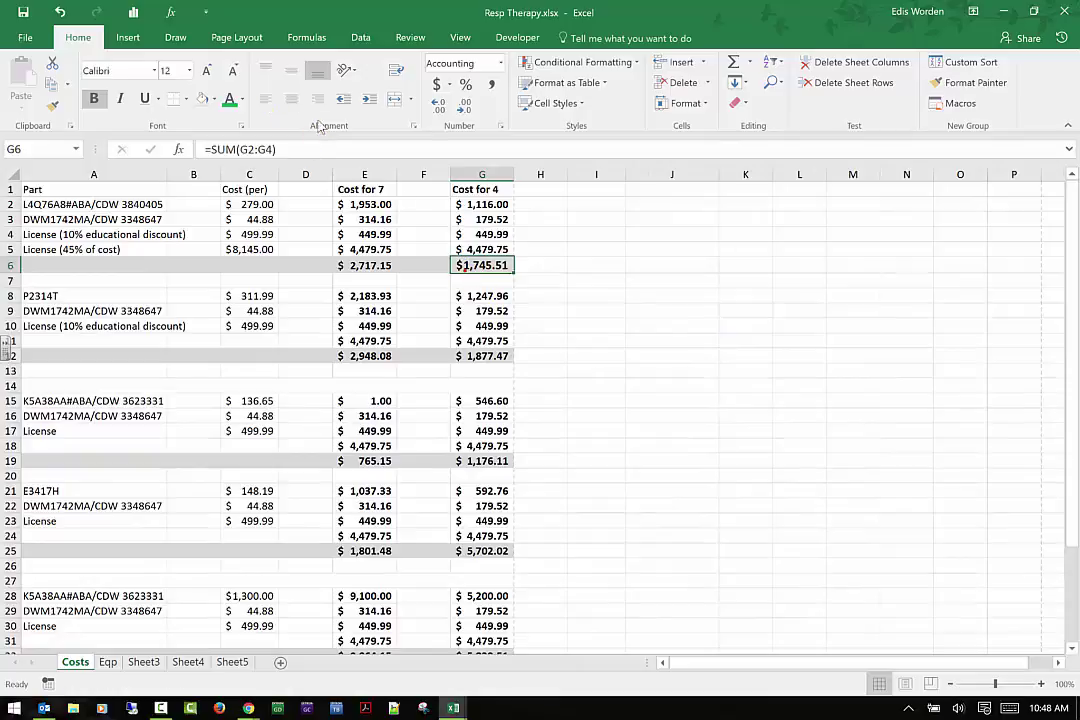
pyautogui.click(232, 71)
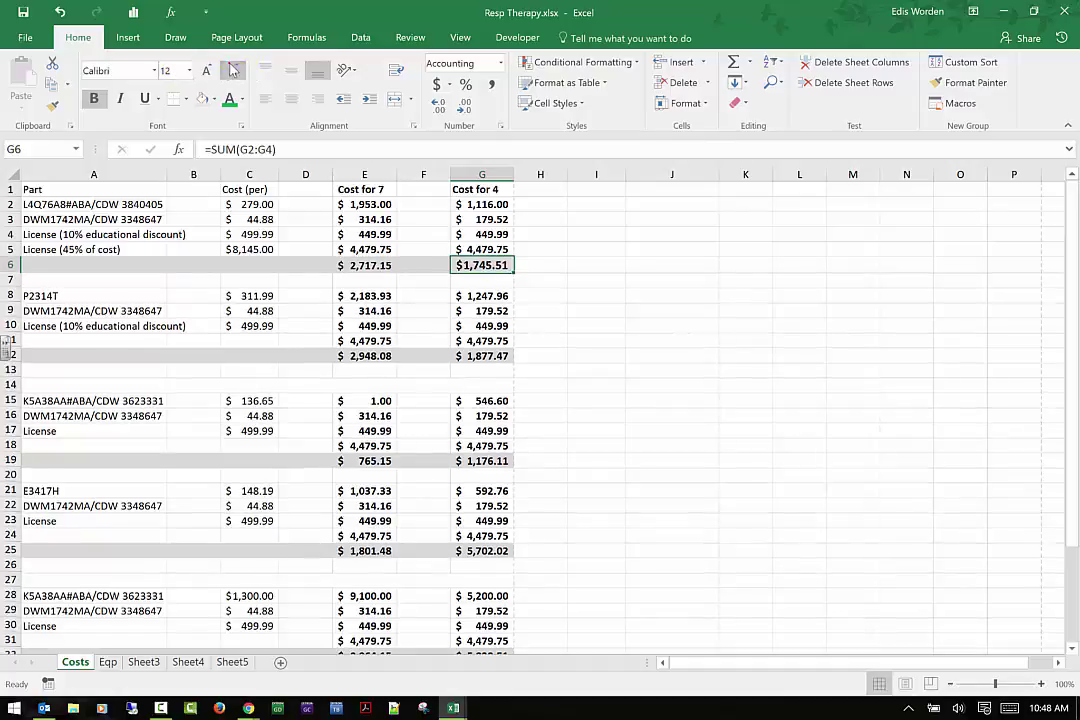
pyautogui.click(157, 100)
pyautogui.click(158, 101)
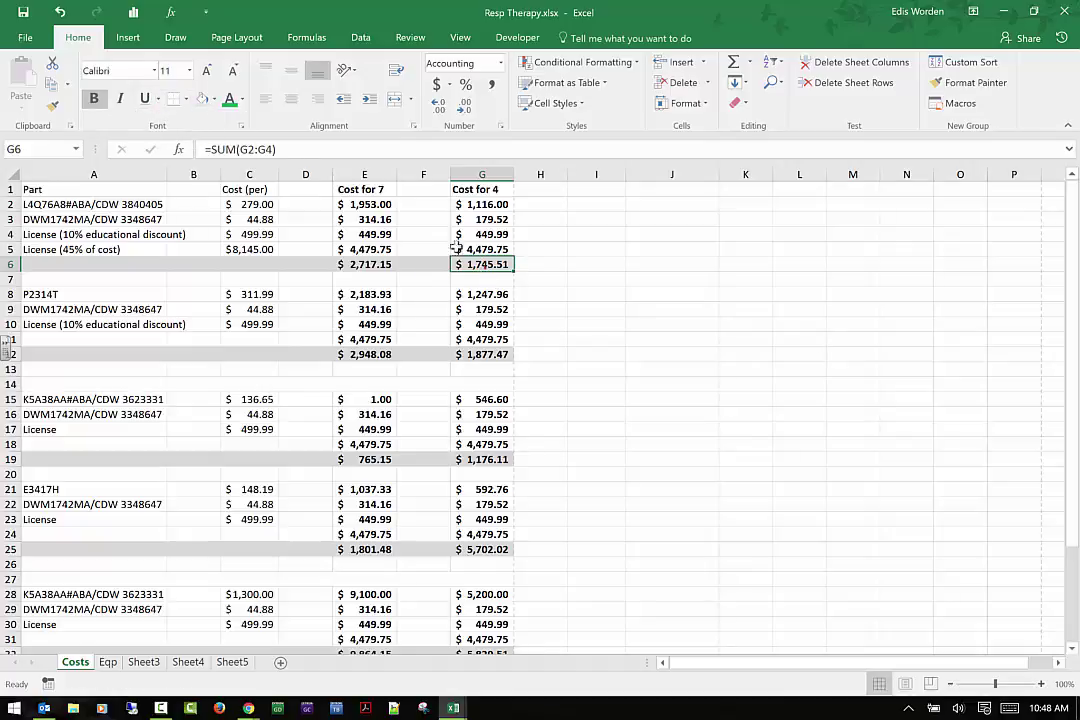
# Apply a top and double bottom border to cell G6 and inspect the lines at a larger magnification
pyautogui.click(186, 100)
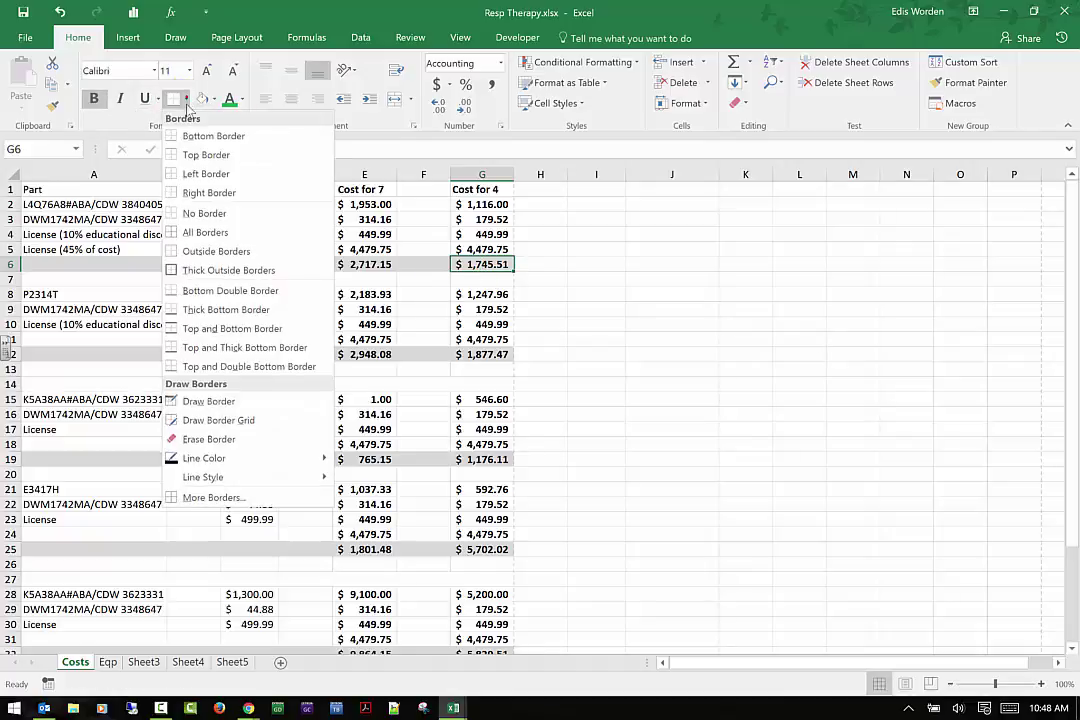
pyautogui.click(250, 370)
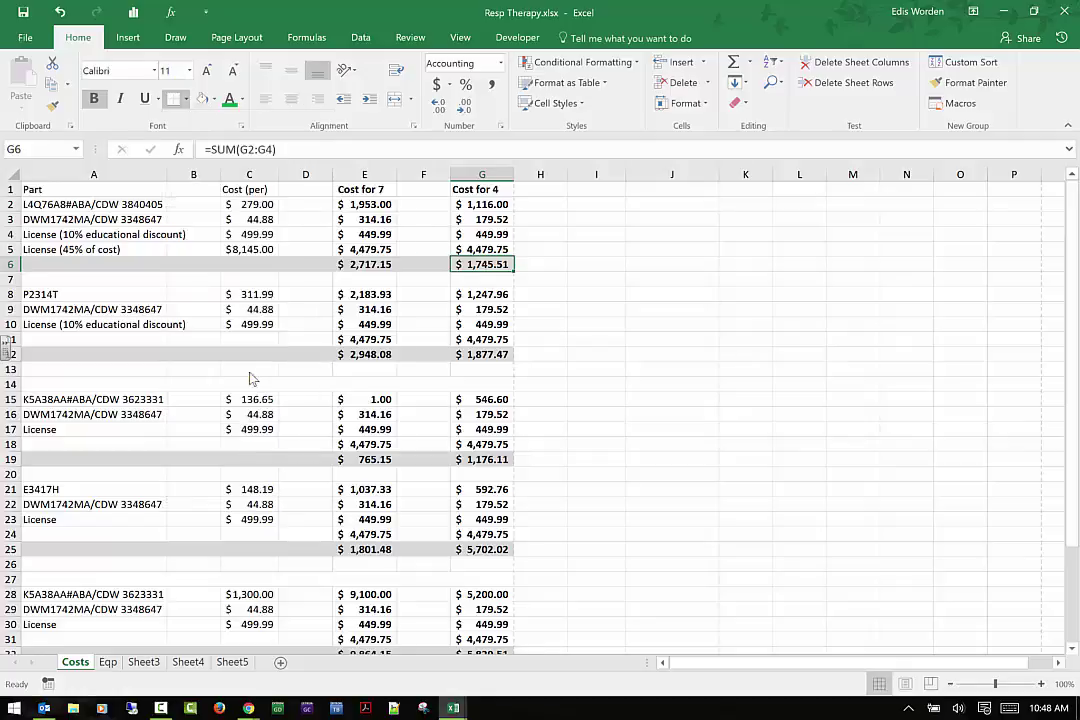
pyautogui.click(606, 282)
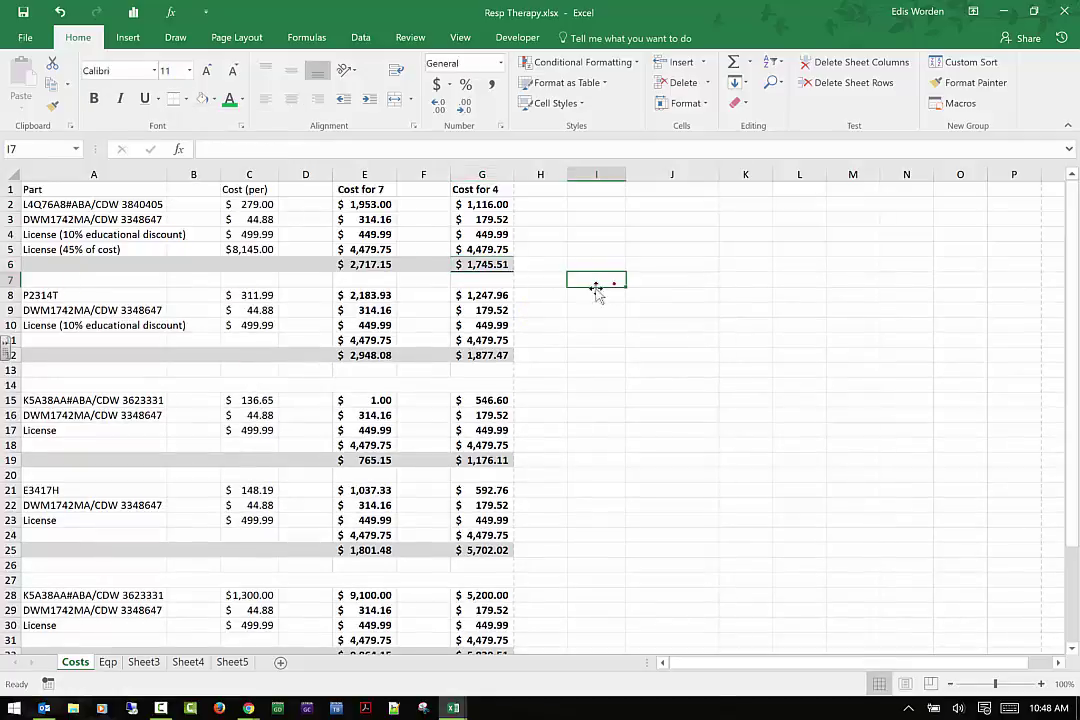
pyautogui.click(1040, 684)
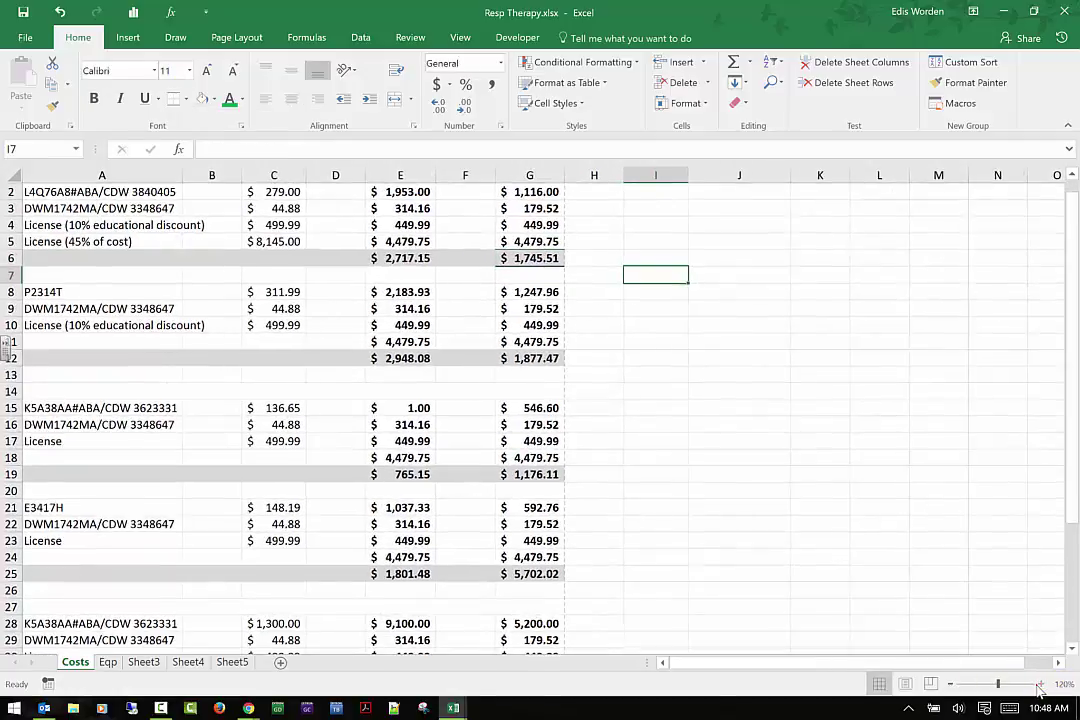
pyautogui.click(1040, 684)
pyautogui.click(1040, 684)
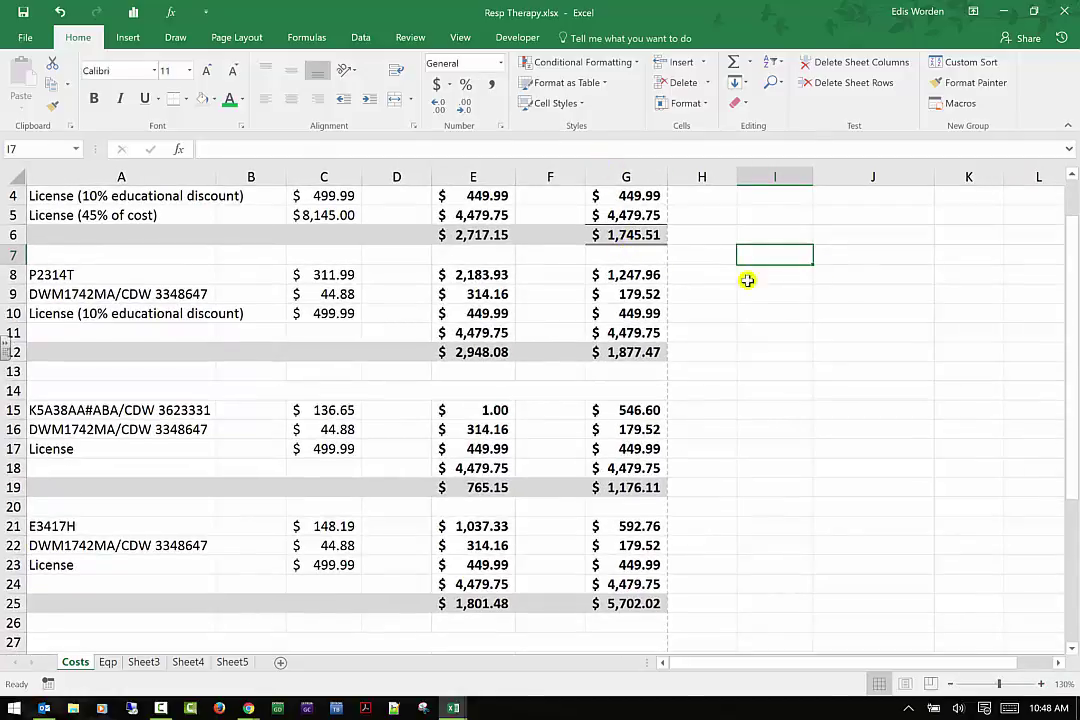
pyautogui.click(664, 238)
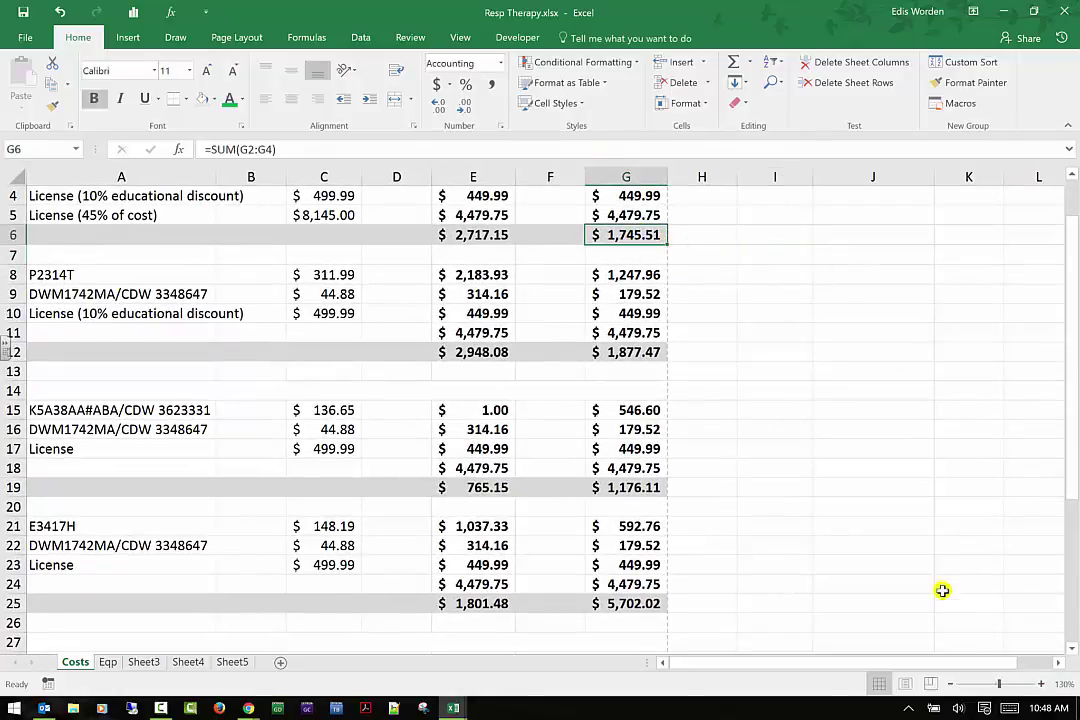
pyautogui.moveTo(998, 686); pyautogui.dragTo(994, 686)
pyautogui.click(538, 266)
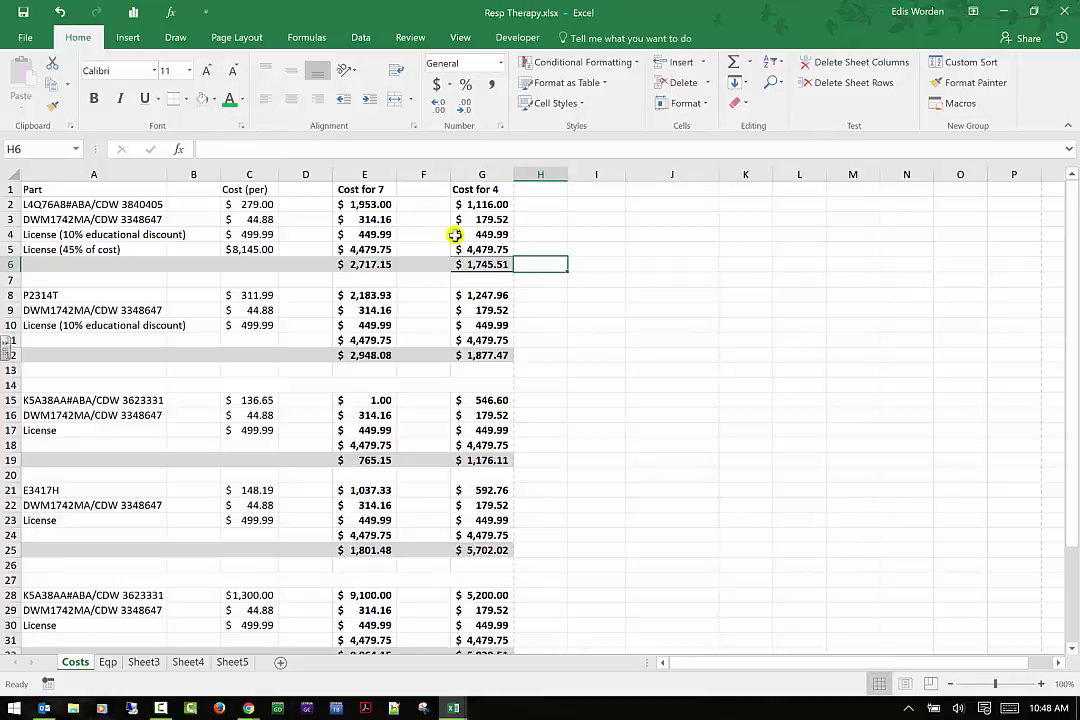
# Color the text of cell G6 green and return its font color to Automatic
pyautogui.click(482, 264)
pyautogui.click(229, 100)
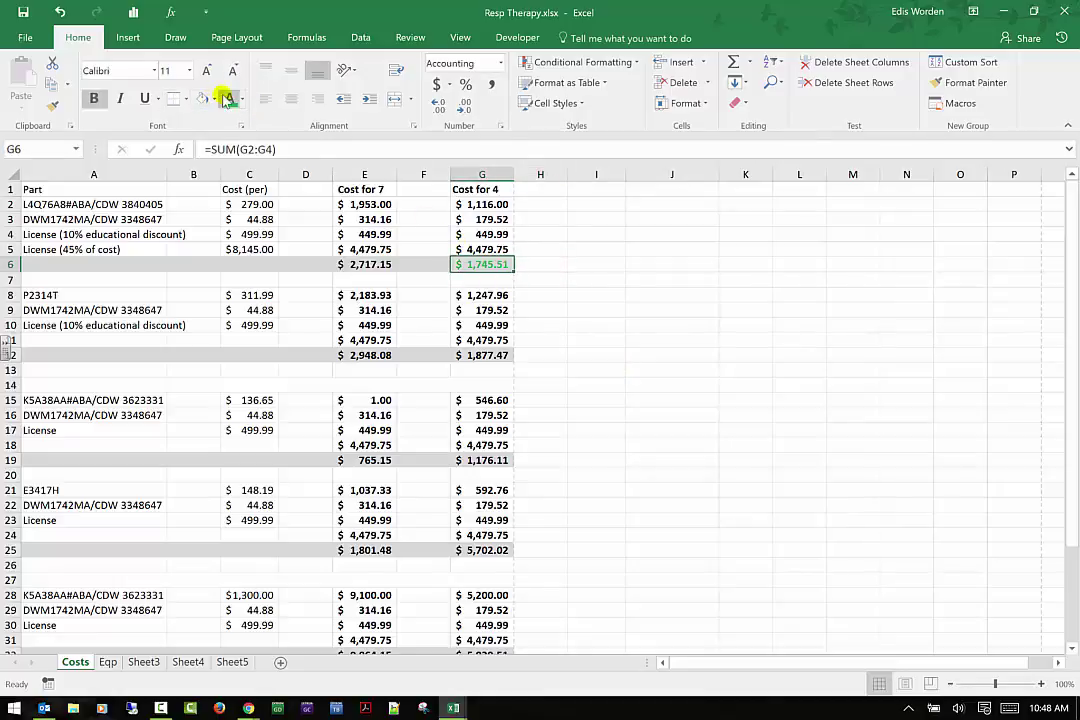
pyautogui.click(241, 101)
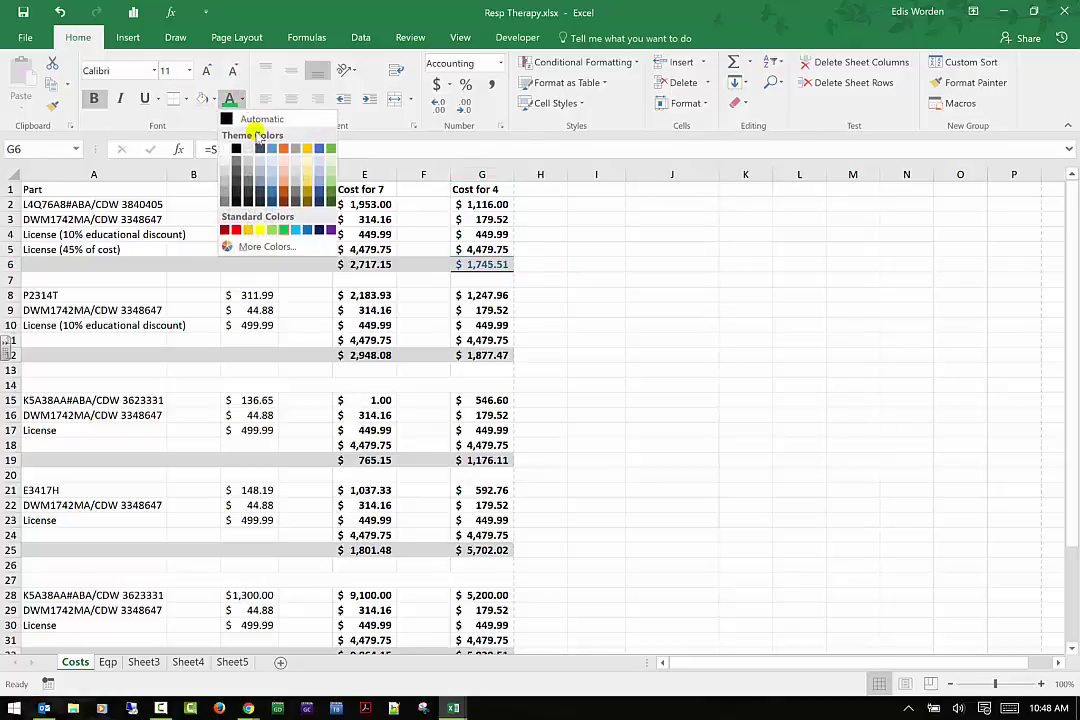
pyautogui.click(252, 114)
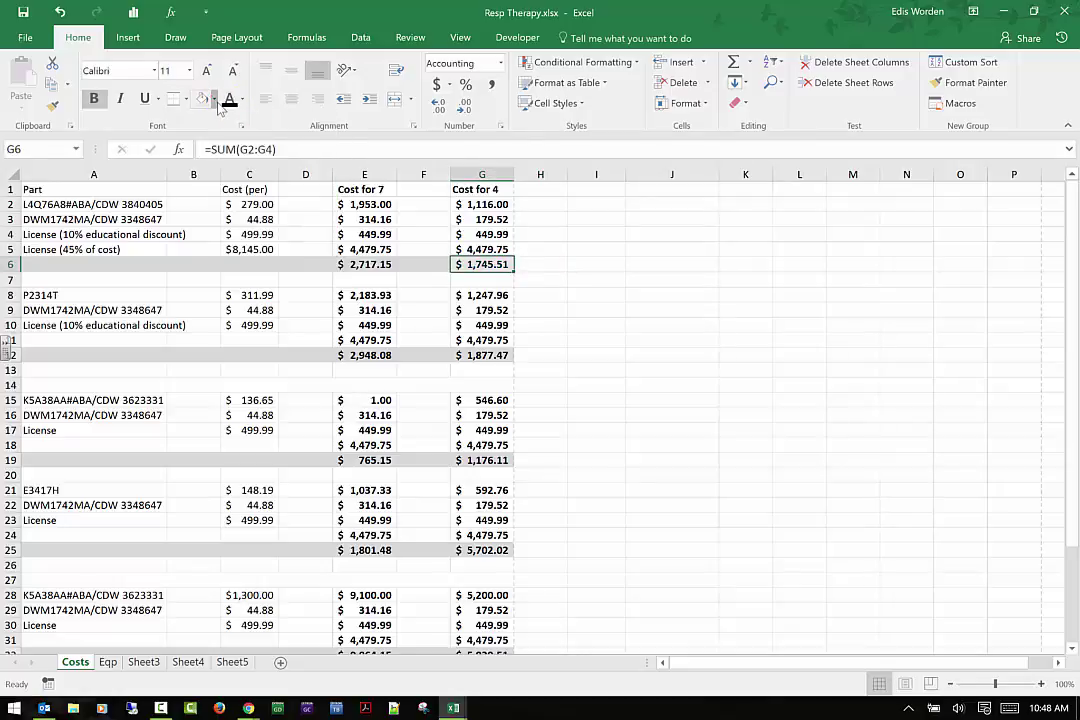
# Fill cells G6 and G12 with the standard green color
pyautogui.click(214, 100)
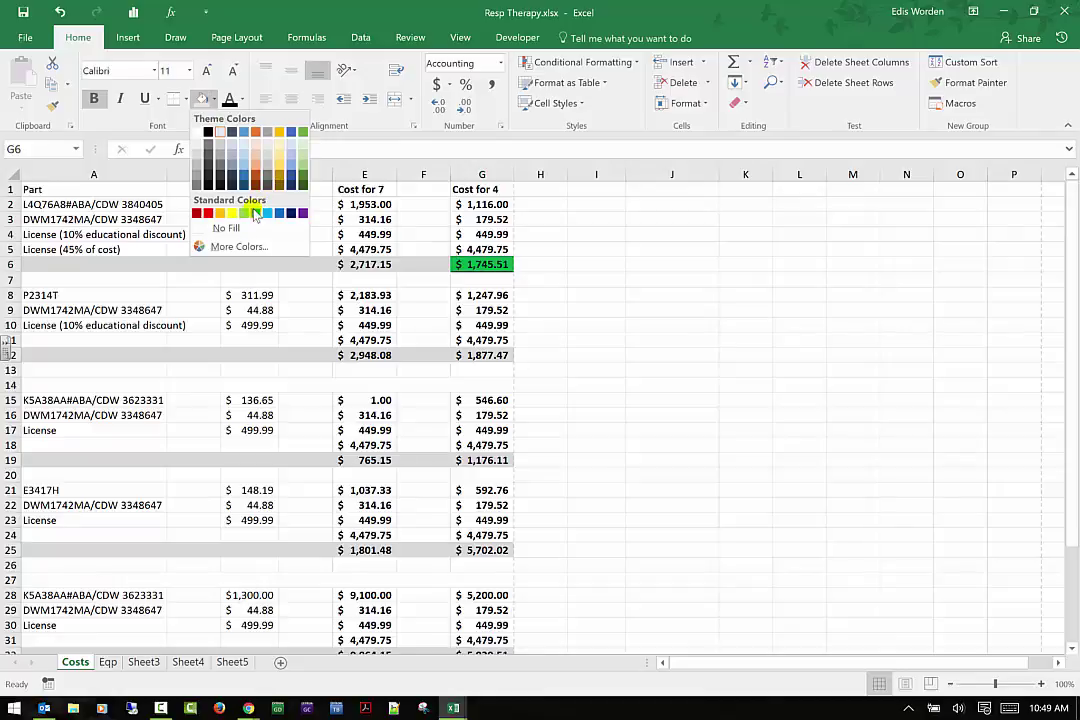
pyautogui.click(255, 213)
pyautogui.click(484, 355)
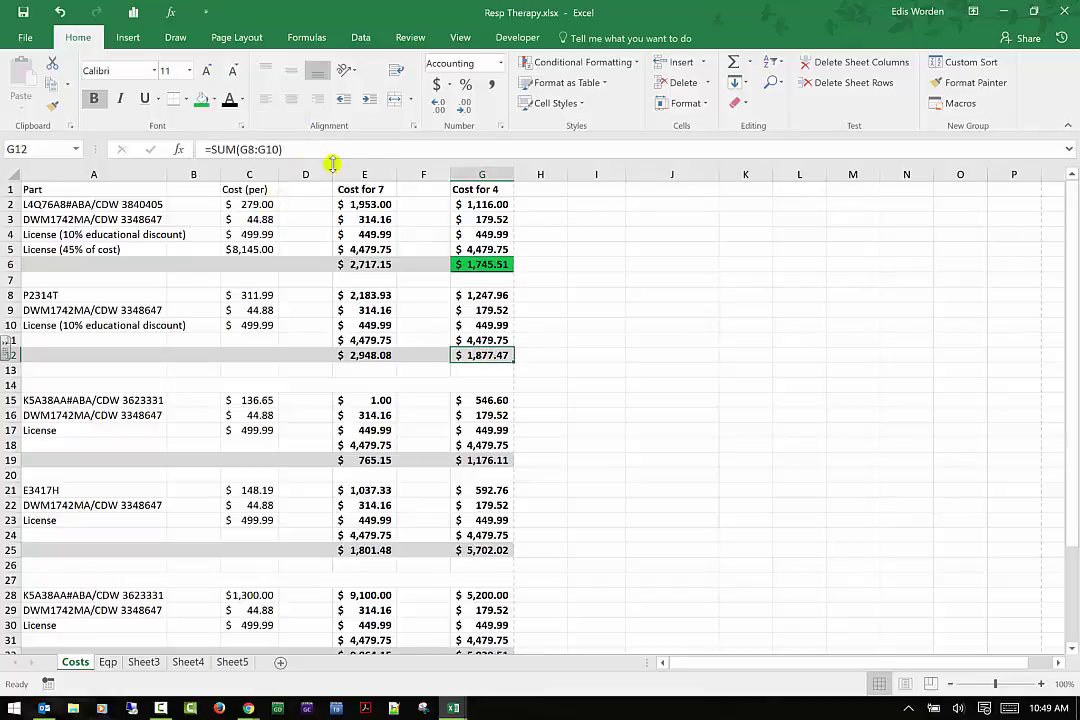
pyautogui.click(201, 99)
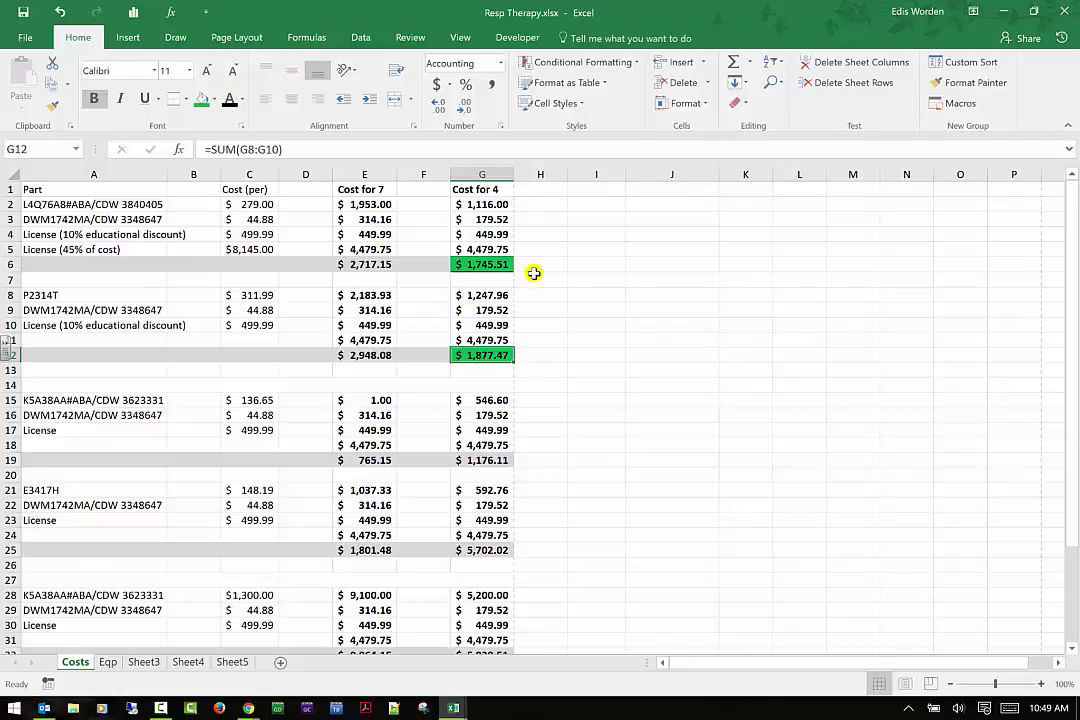
# Make row 6 several times taller and try G6's vertical alignments, finishing with Top Align
pyautogui.moveTo(11, 270); pyautogui.dragTo(11, 312)
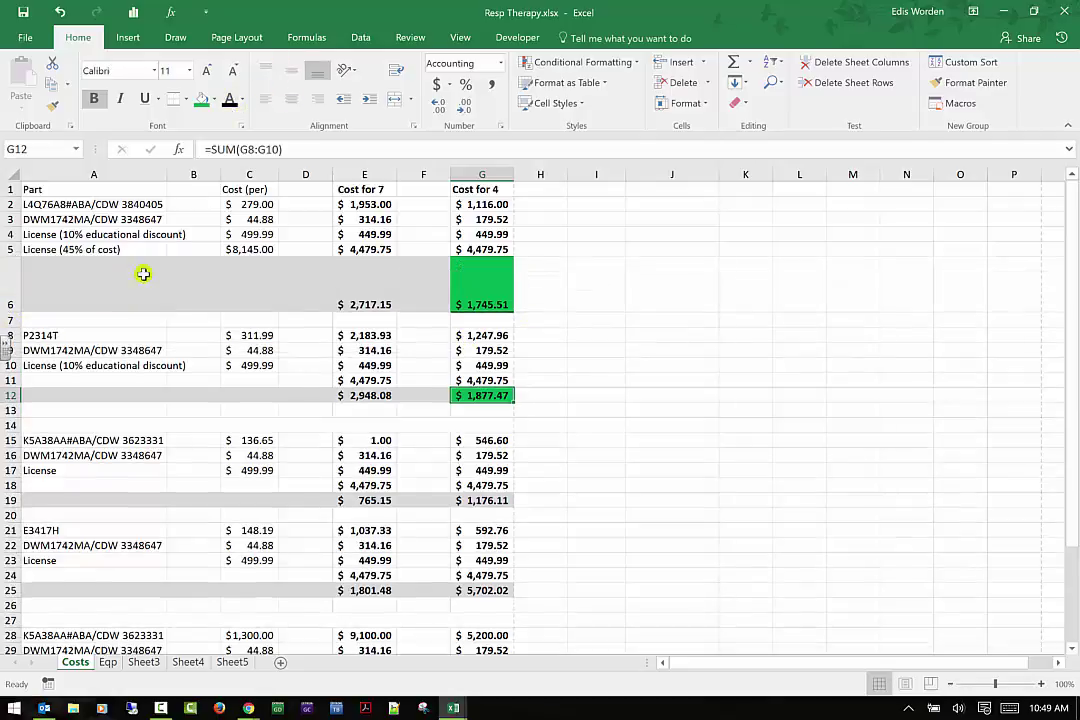
pyautogui.click(490, 284)
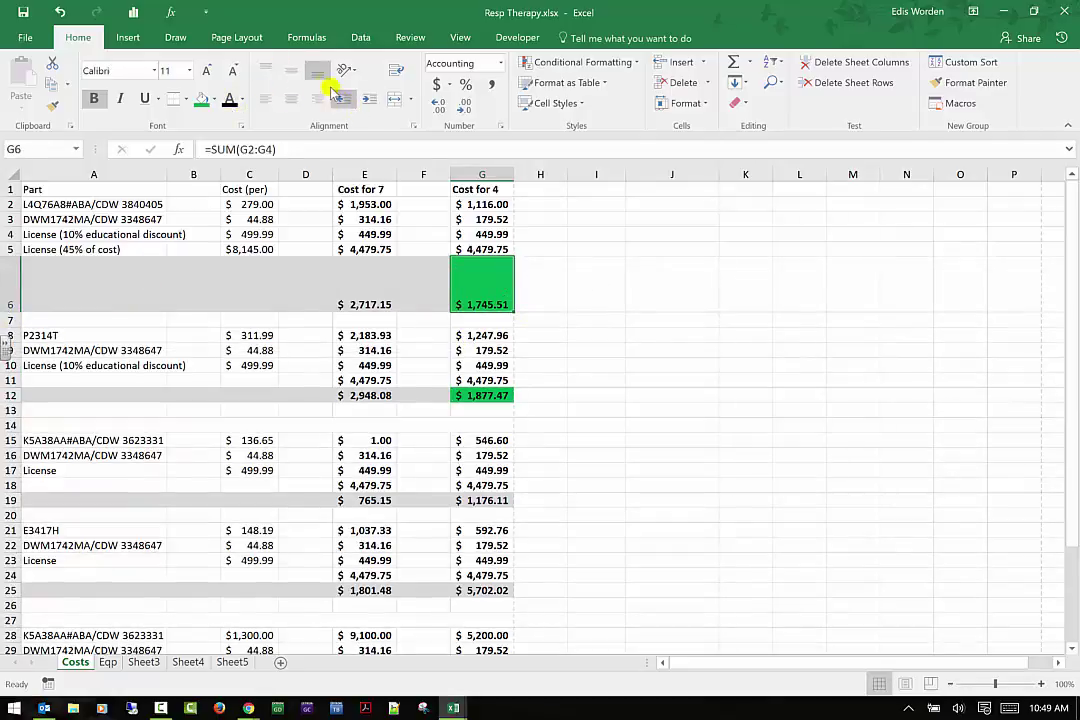
pyautogui.click(265, 75)
pyautogui.click(290, 76)
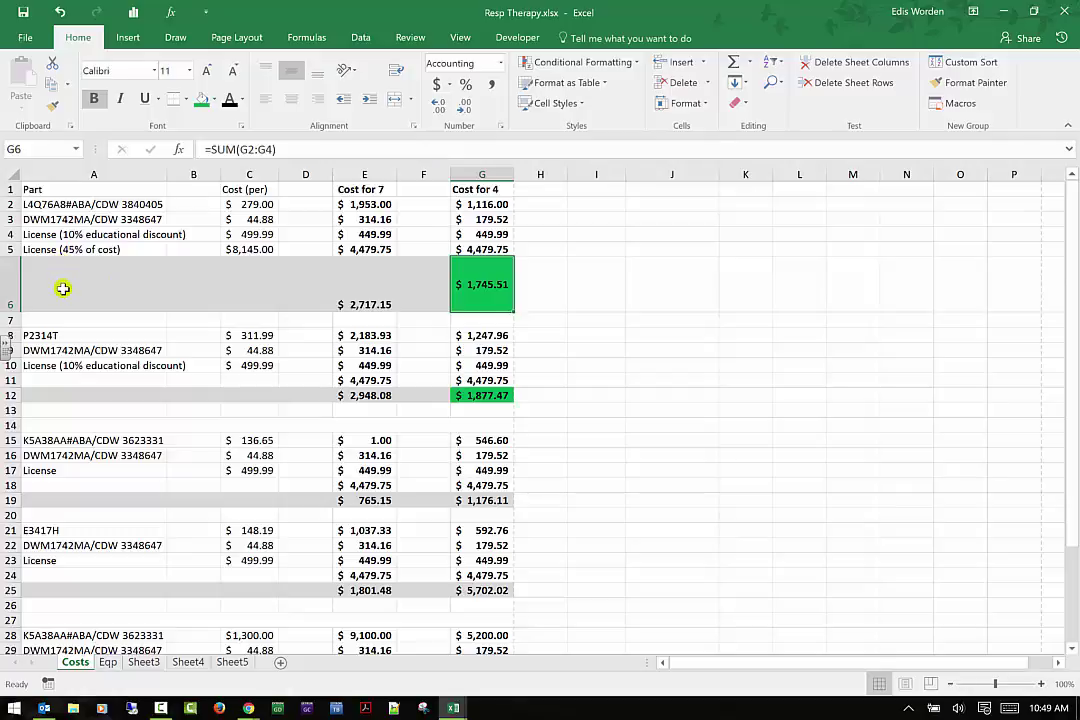
pyautogui.click(62, 287)
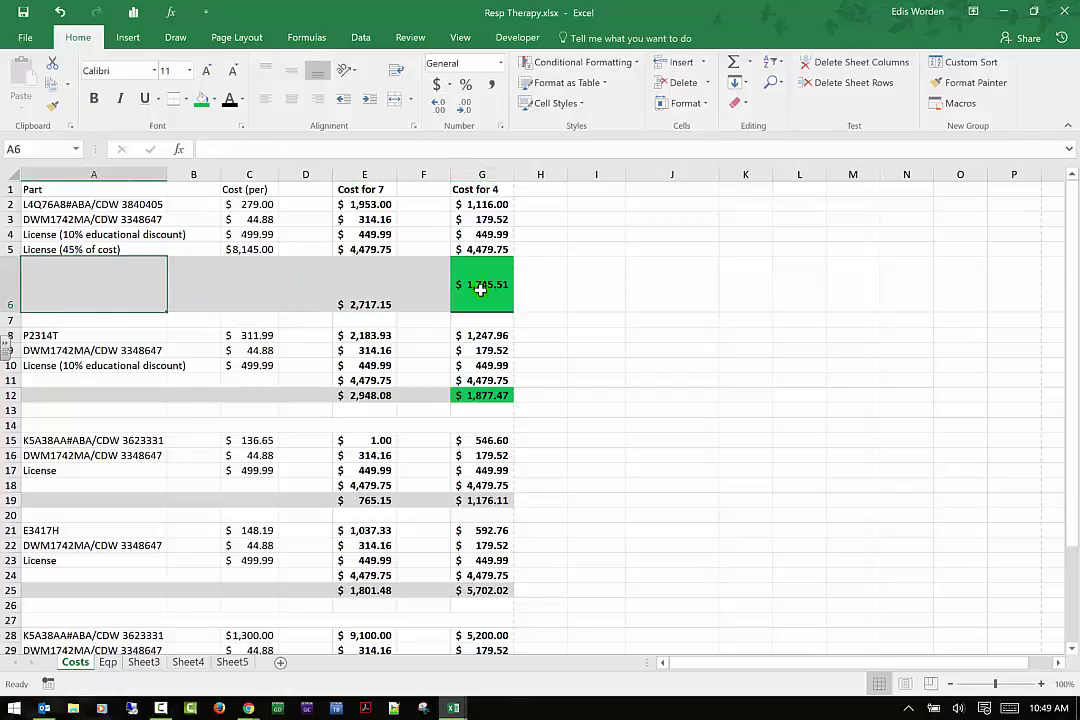
pyautogui.click(481, 289)
pyautogui.click(290, 77)
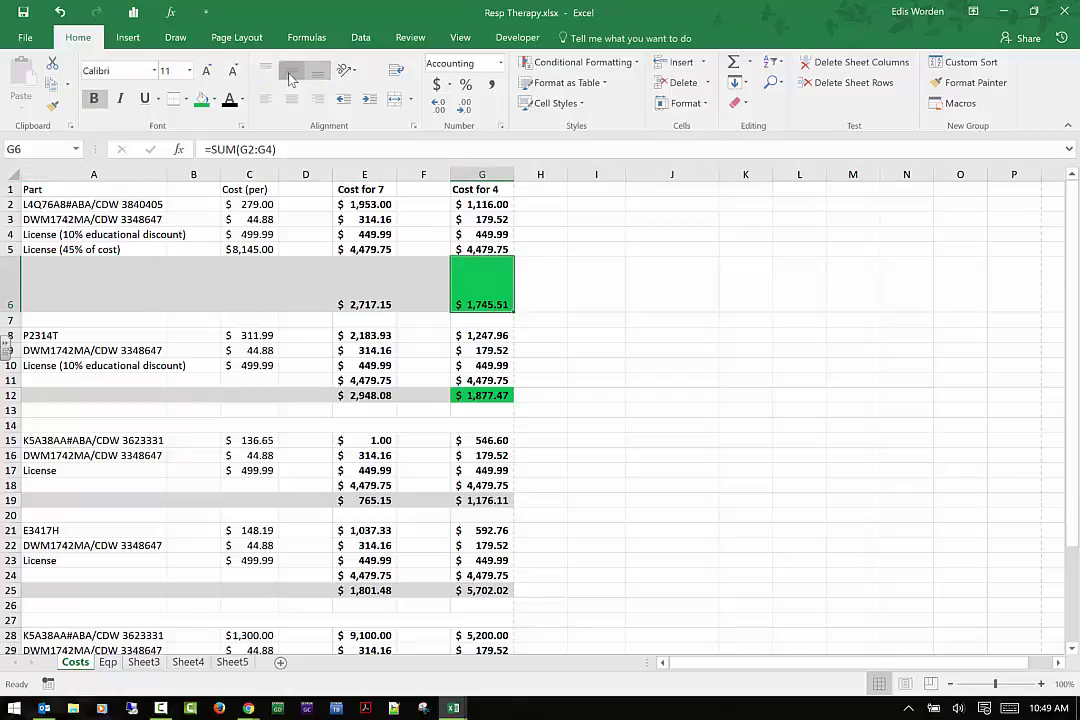
pyautogui.click(265, 70)
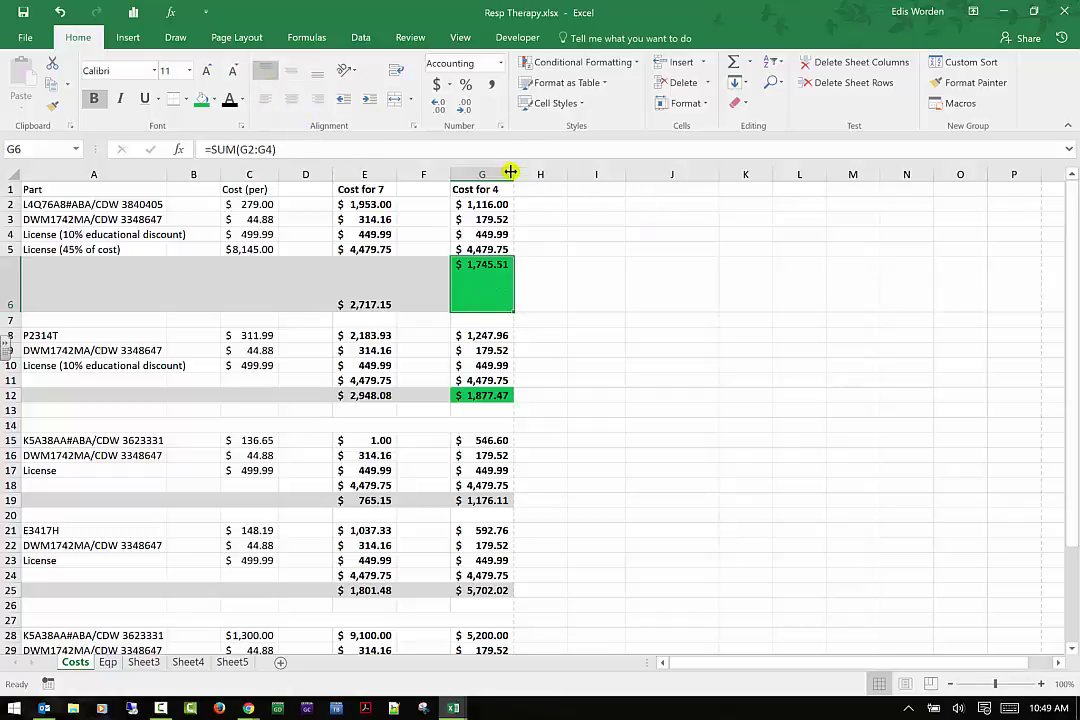
# Widen column G to about twice its width and try changing the horizontal alignment of G6's amount
pyautogui.moveTo(510, 173); pyautogui.dragTo(590, 172)
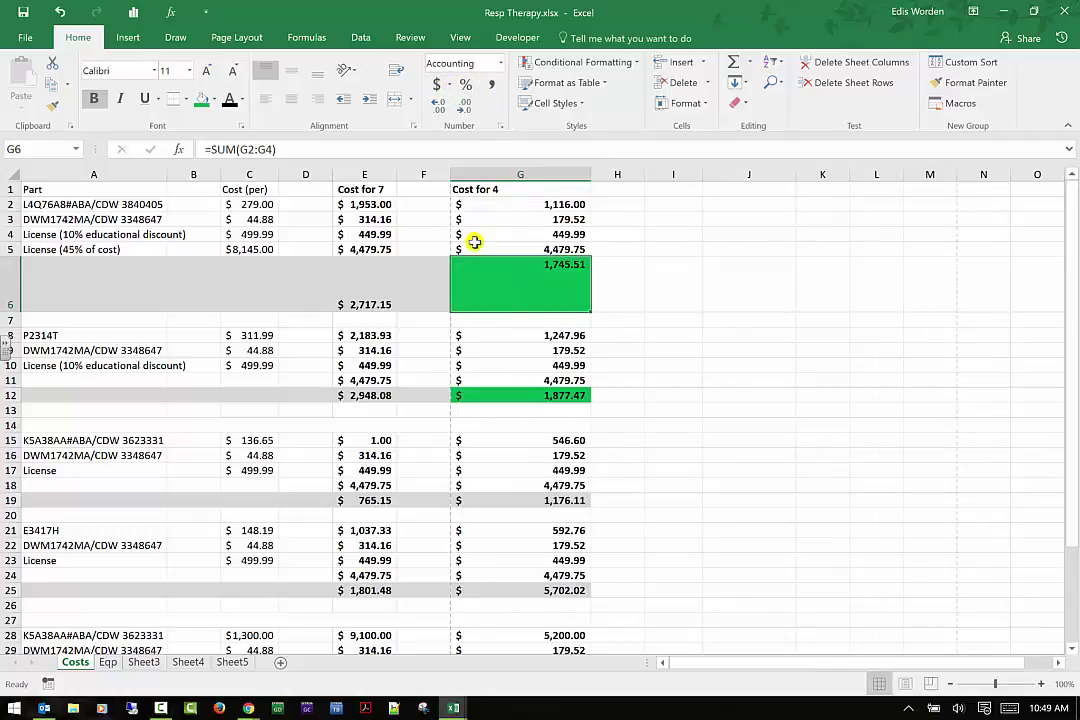
pyautogui.click(272, 103)
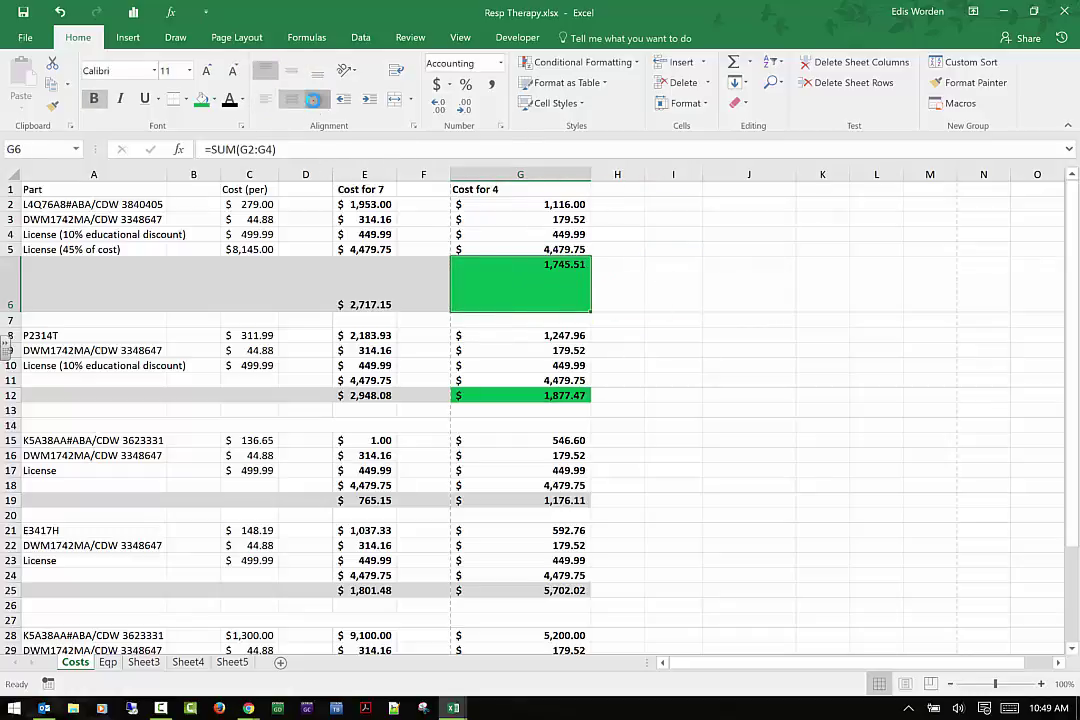
# Widen column A well beyond its text, right-align cell A4, and switch it back to left alignment
pyautogui.click(67, 238)
pyautogui.moveTo(167, 175); pyautogui.dragTo(120, 187)
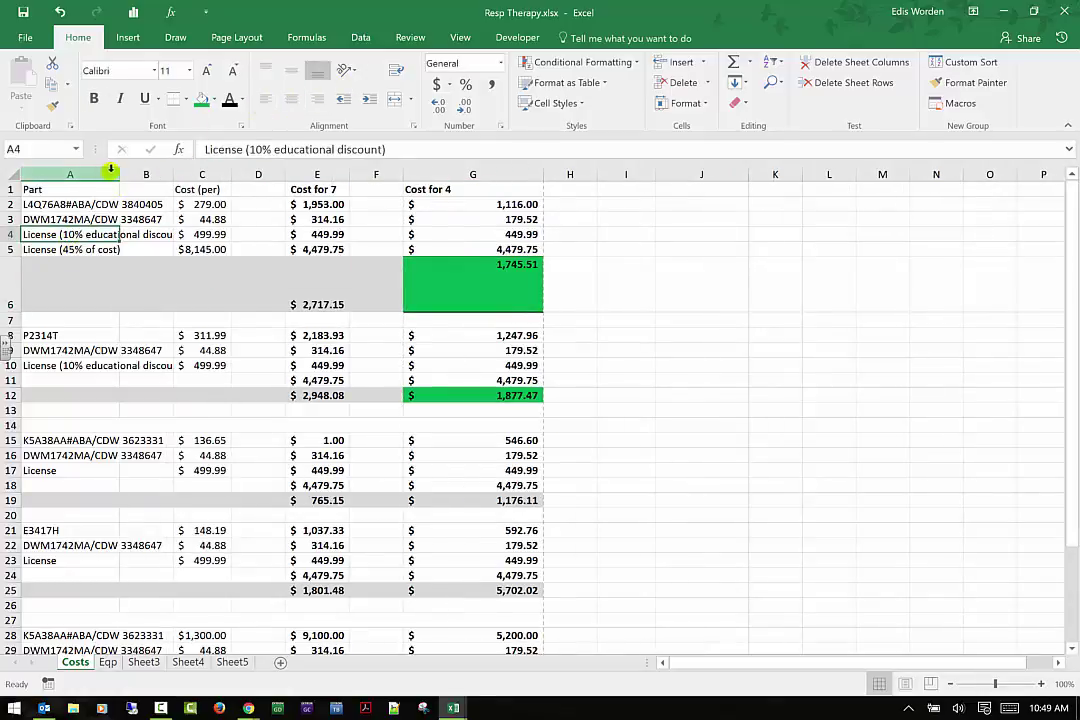
pyautogui.moveTo(119, 175); pyautogui.dragTo(368, 182)
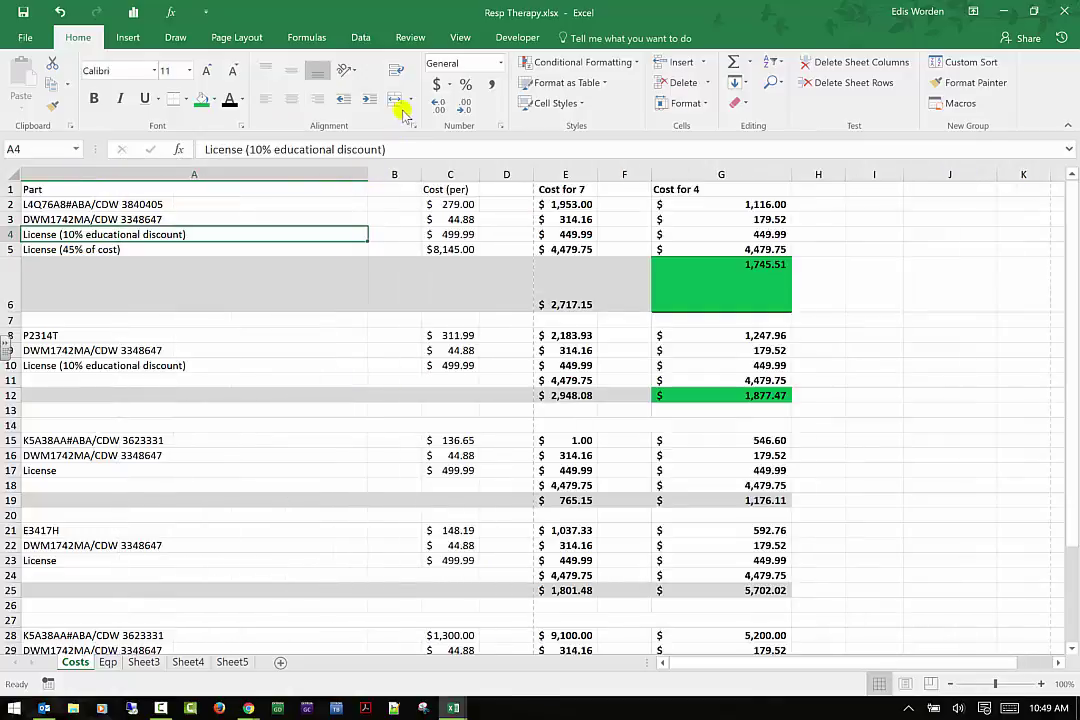
pyautogui.click(317, 99)
pyautogui.click(265, 99)
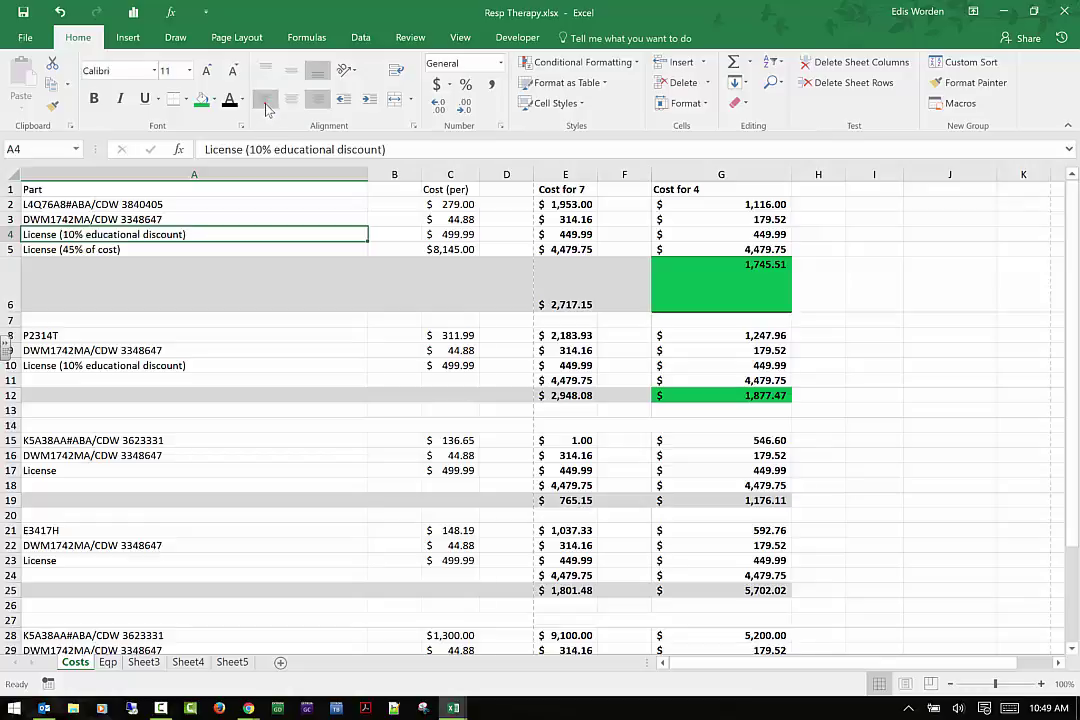
# Angle the text in A4 clockwise, and change its orientation to 45 degrees in the Format Cells dialog
pyautogui.click(345, 70)
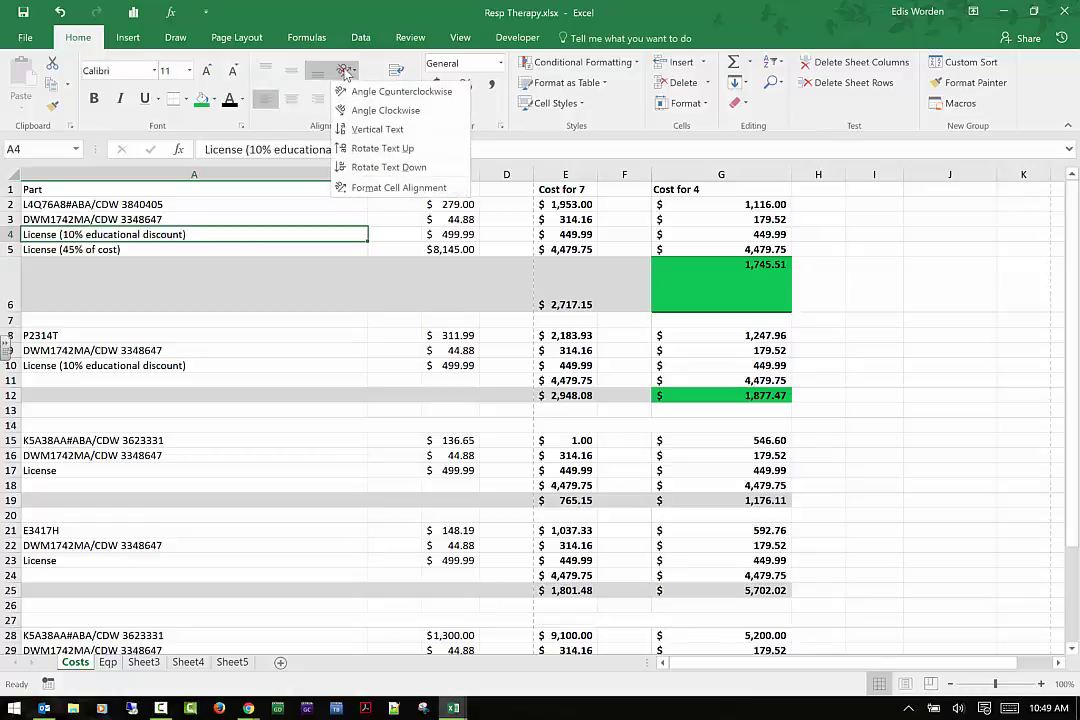
pyautogui.click(360, 110)
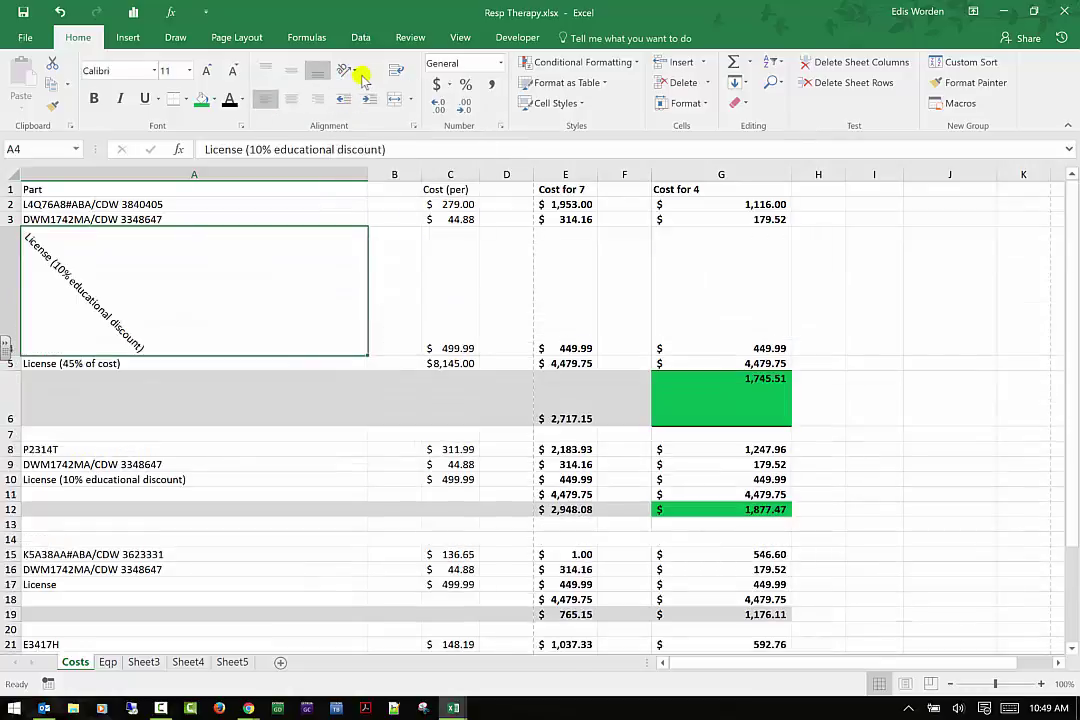
pyautogui.click(350, 72)
pyautogui.click(385, 162)
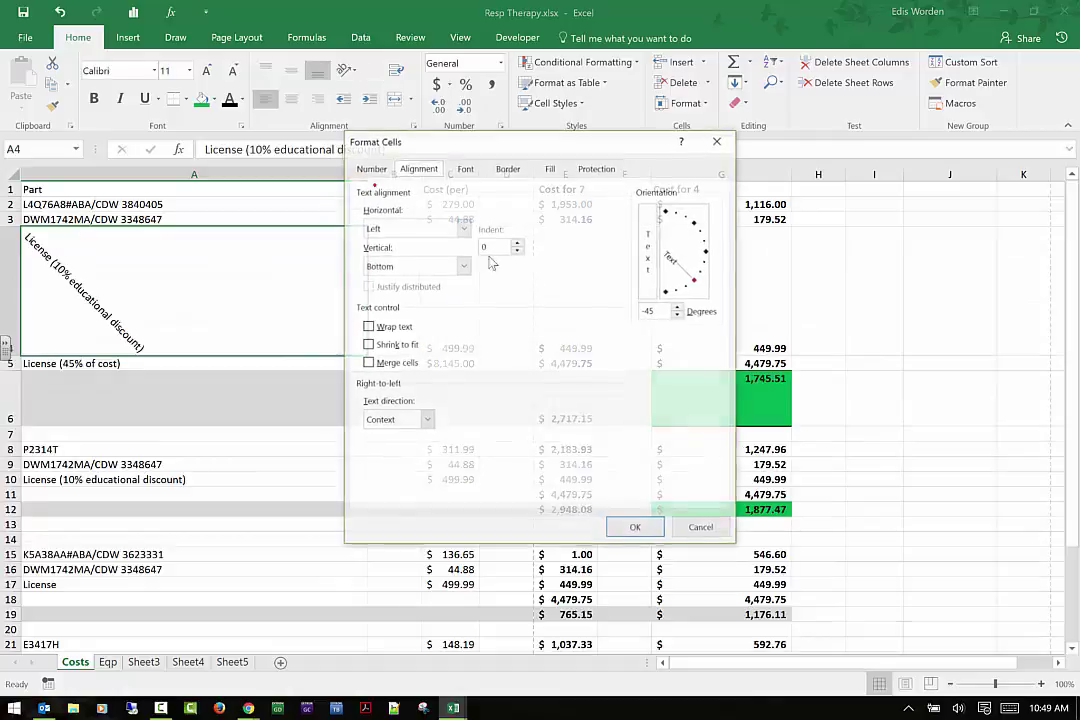
pyautogui.moveTo(698, 280); pyautogui.dragTo(696, 223)
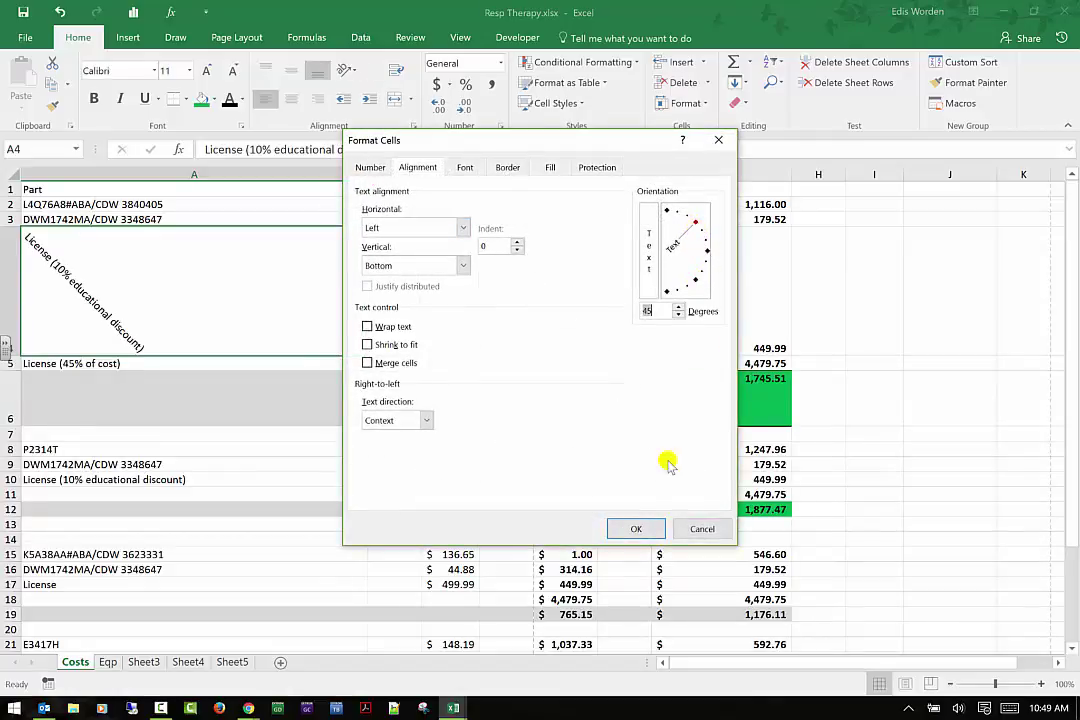
pyautogui.click(638, 528)
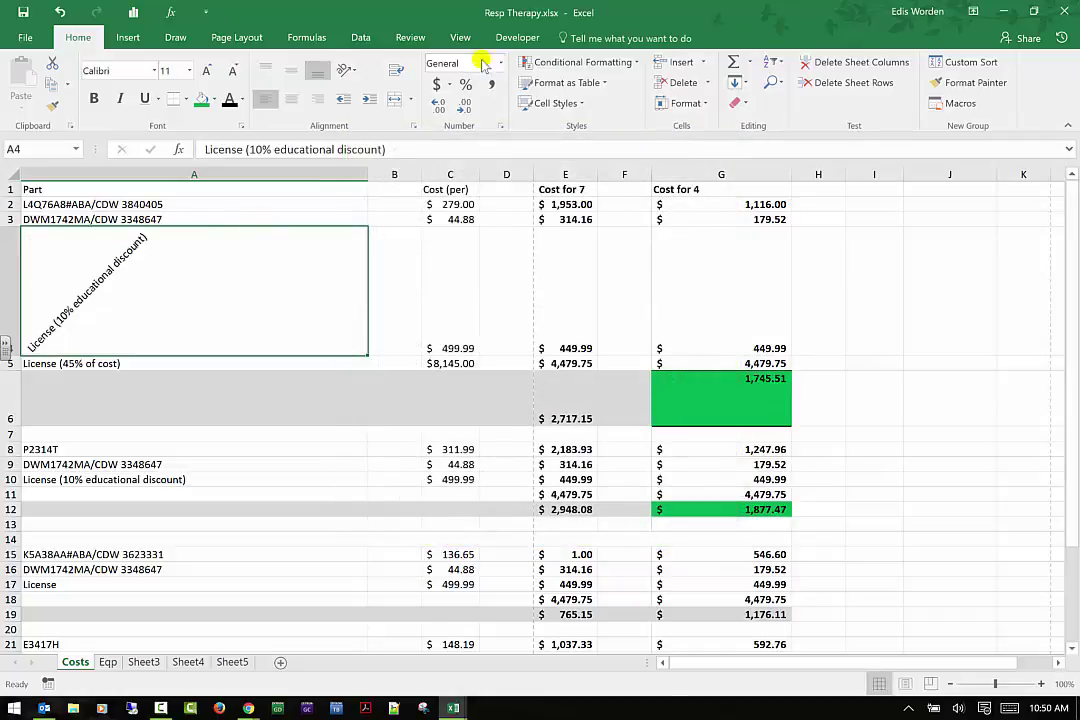
# Set the text orientation of cell A4 to Vertical Text
pyautogui.click(350, 71)
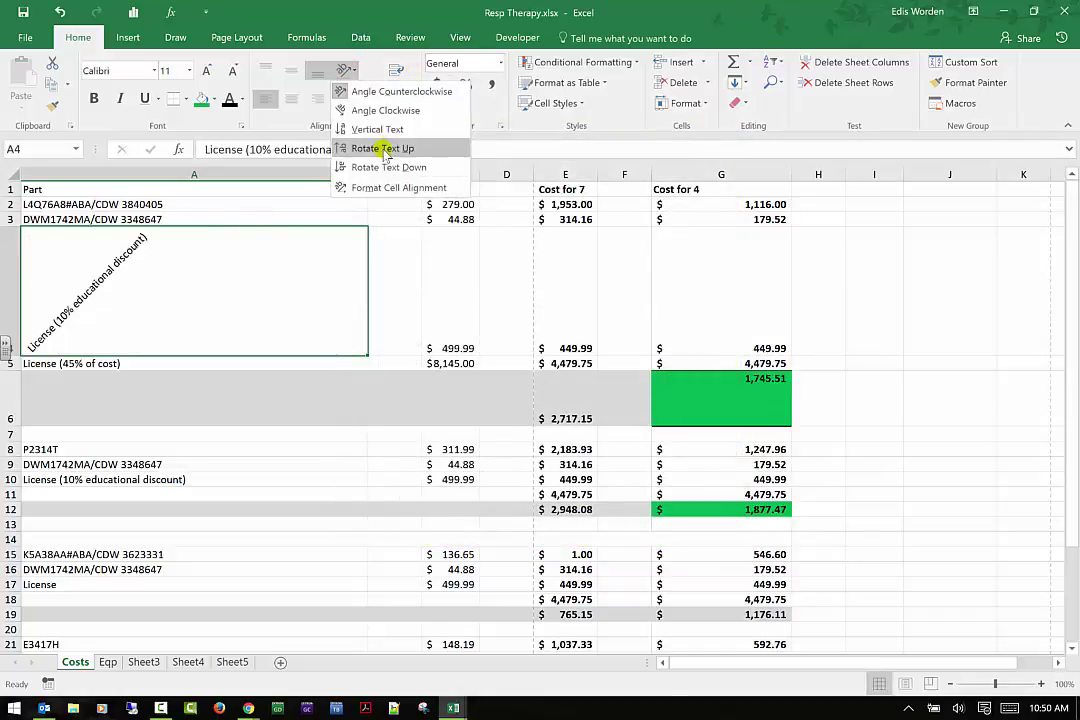
pyautogui.click(378, 130)
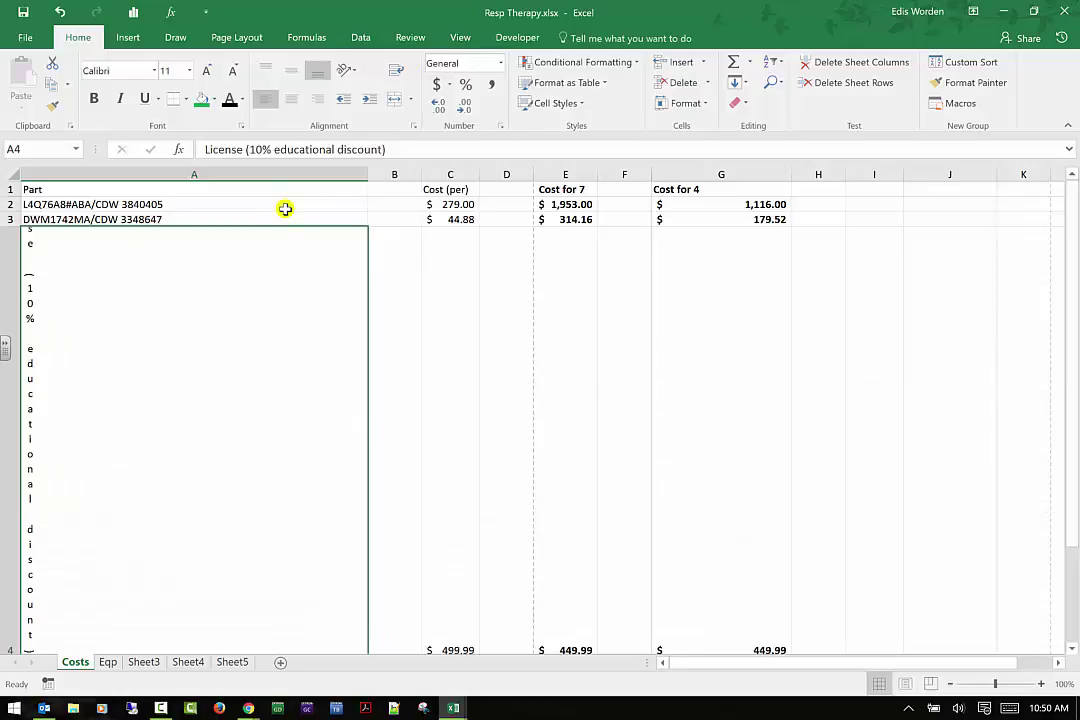
# In cell A4's alignment settings, set the horizontal alignment to General and the vertical alignment to Distributed (Indent)
pyautogui.click(345, 70)
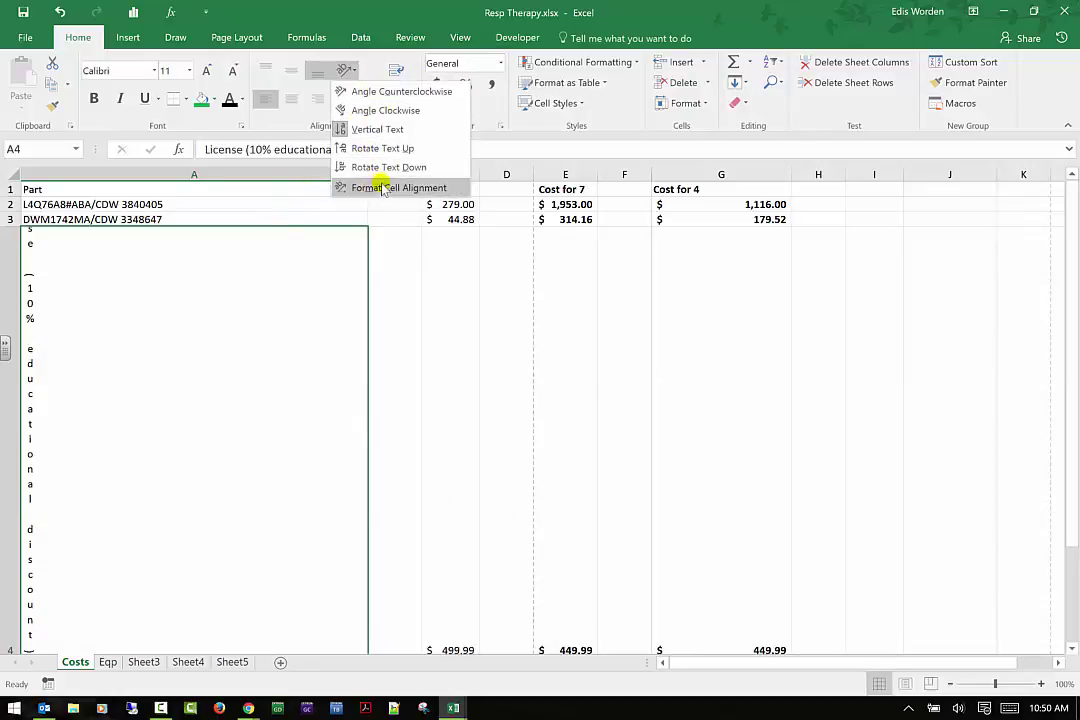
pyautogui.click(383, 190)
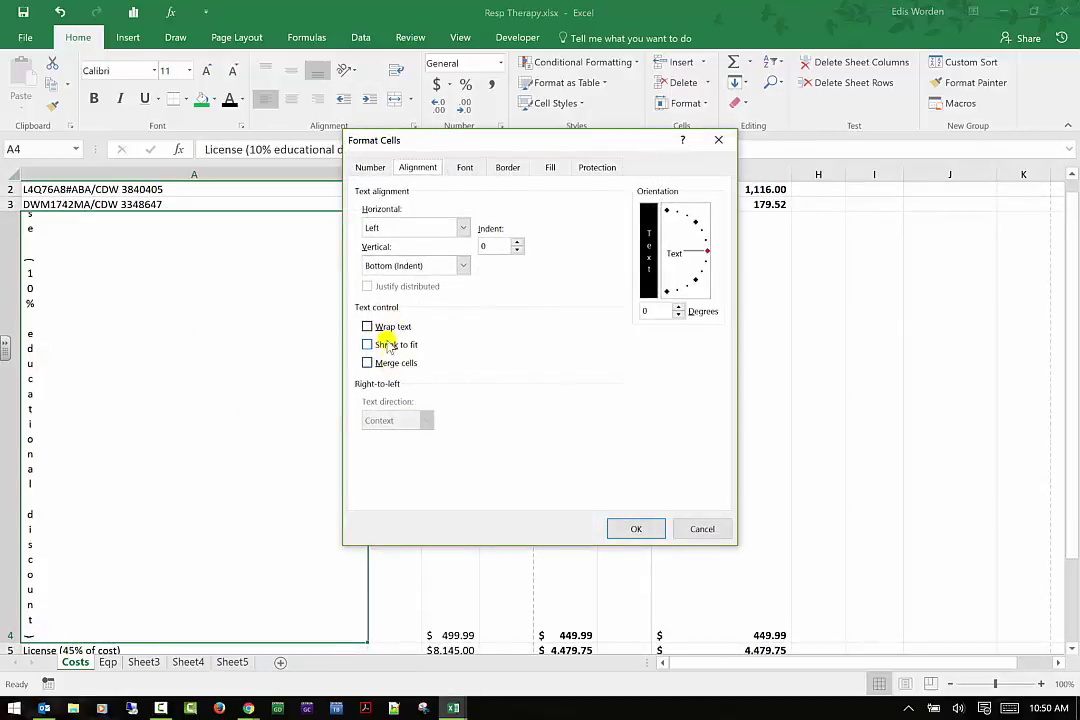
pyautogui.click(458, 226)
pyautogui.click(438, 241)
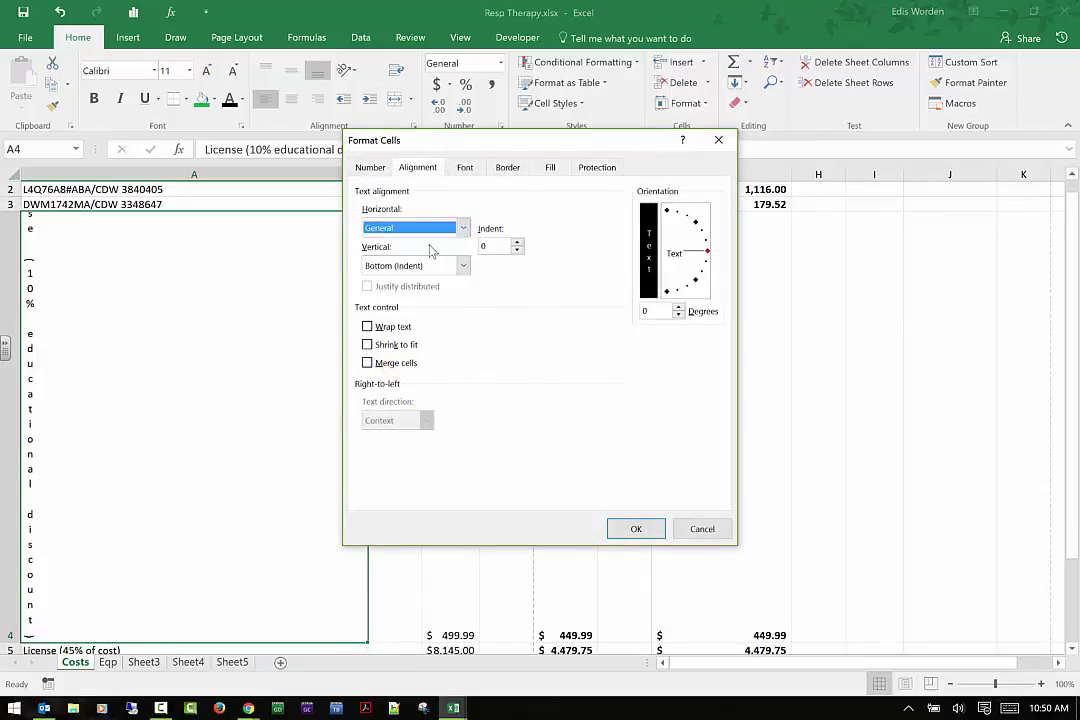
pyautogui.click(448, 266)
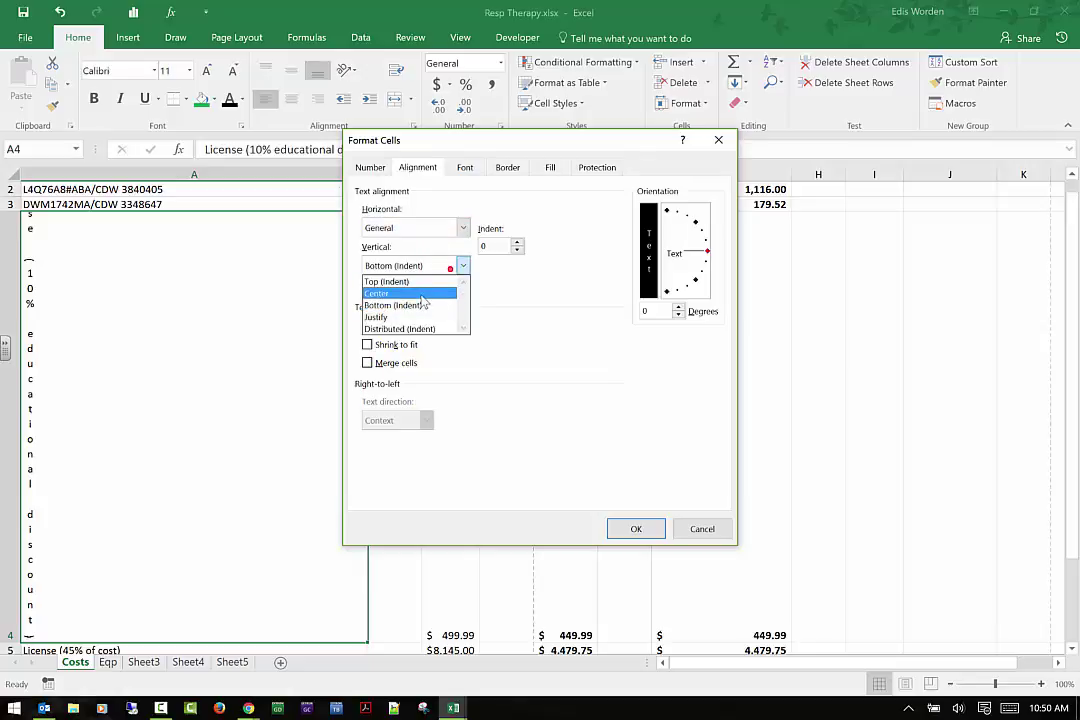
pyautogui.click(405, 328)
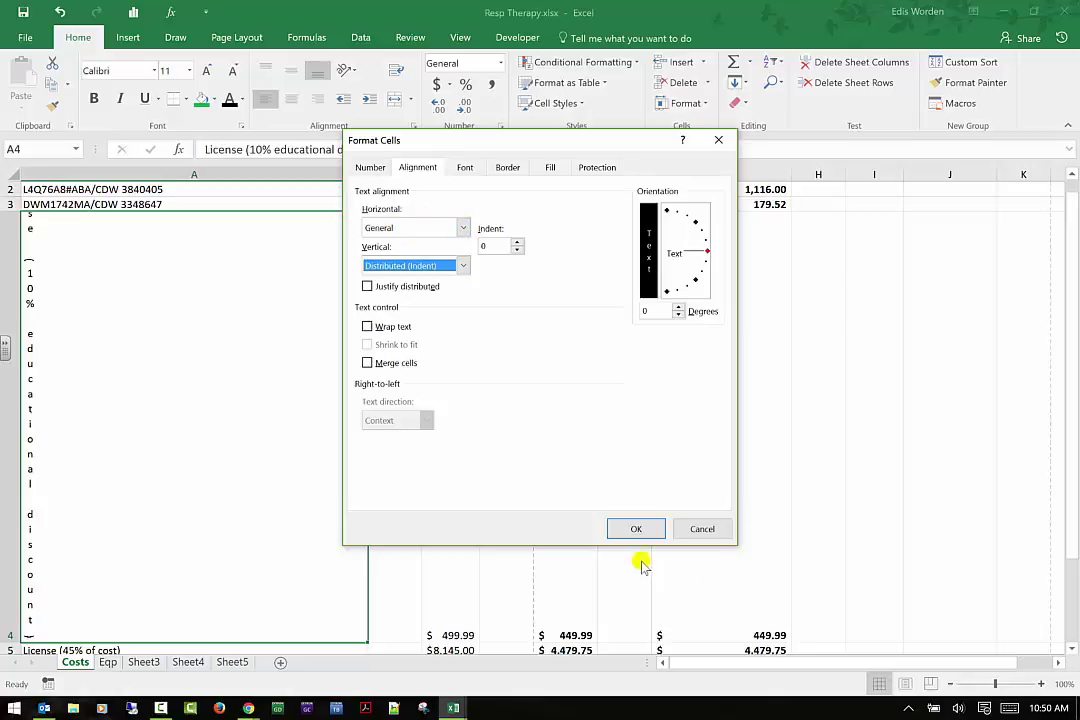
pyautogui.click(642, 528)
pyautogui.click(646, 524)
pyautogui.click(173, 393)
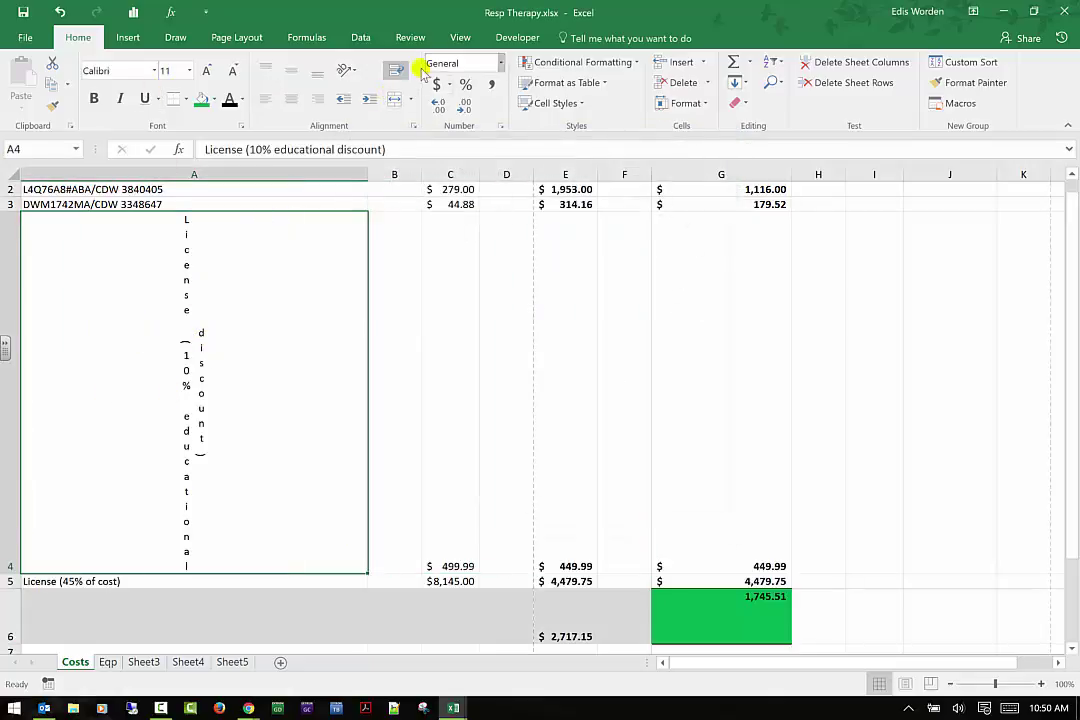
# Turn off Vertical Text in cell A4, try Vertical Text and Rotate Text Up again, and return the text to horizontal
pyautogui.click(355, 72)
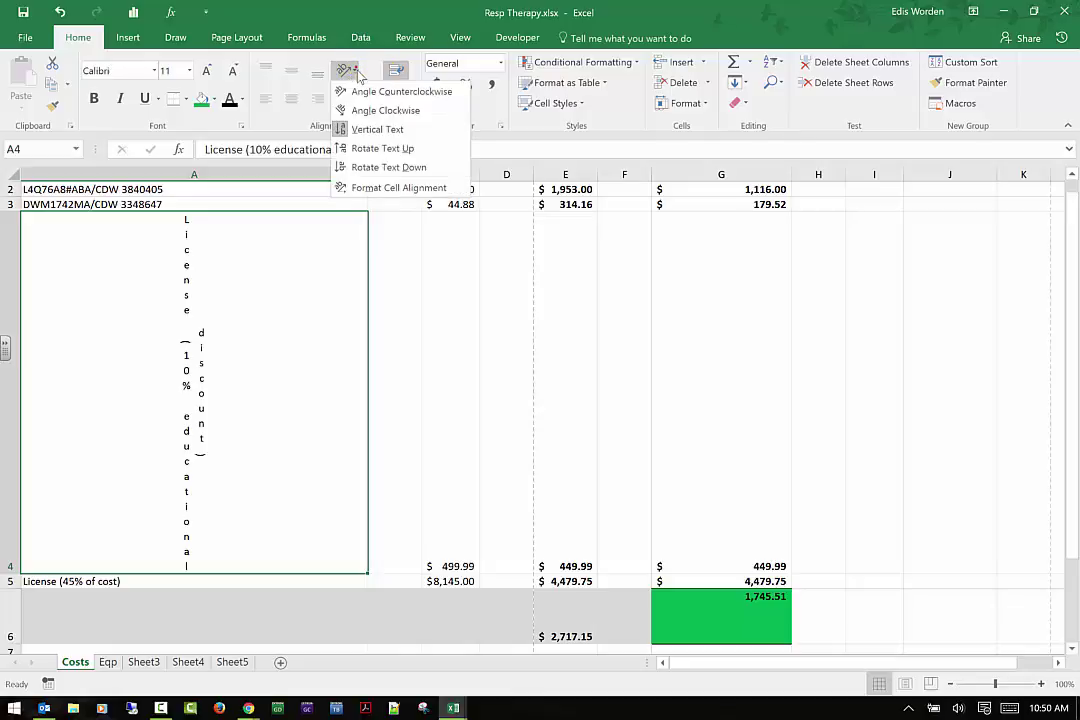
pyautogui.click(360, 127)
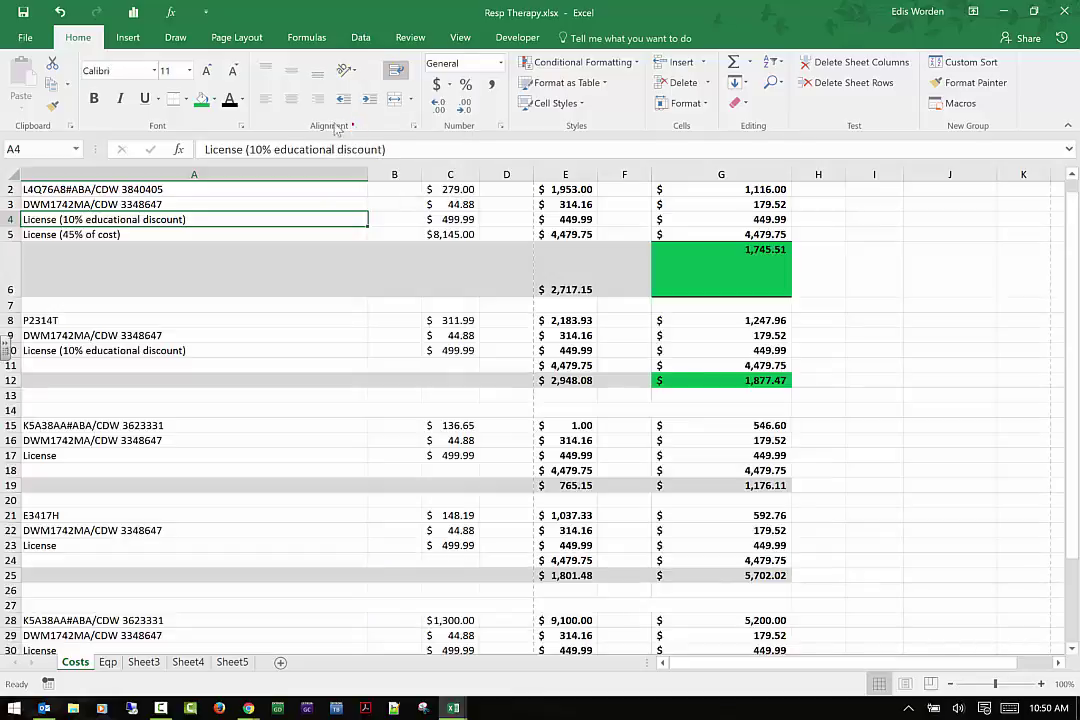
pyautogui.click(345, 70)
pyautogui.click(366, 129)
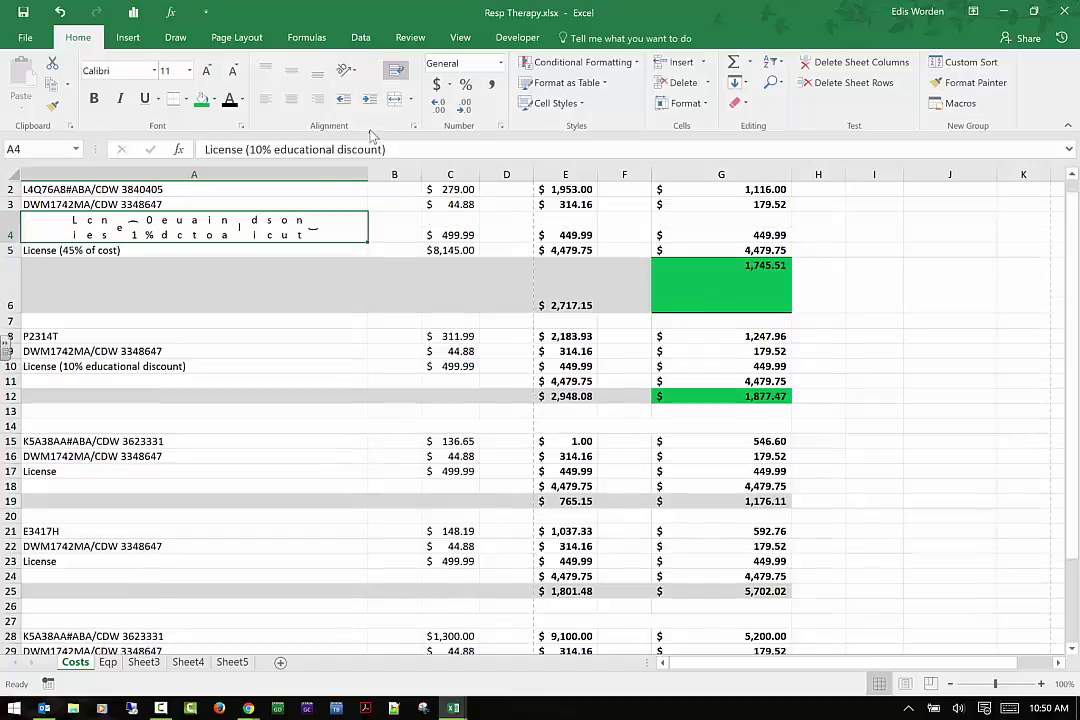
pyautogui.click(345, 70)
pyautogui.click(374, 148)
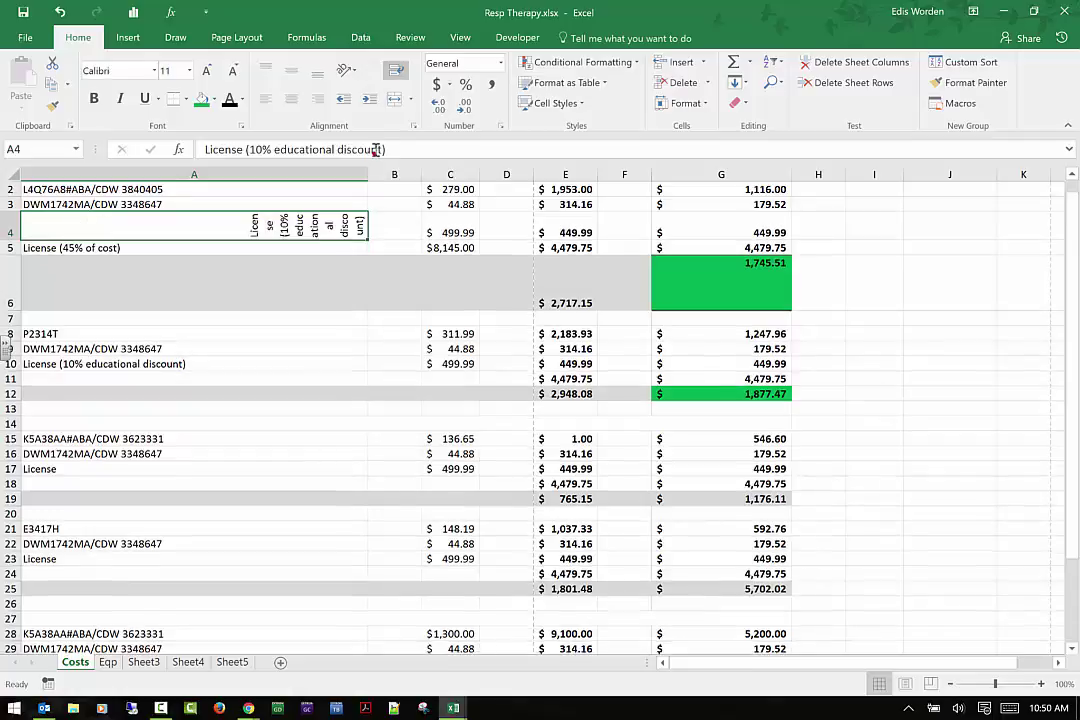
pyautogui.click(350, 72)
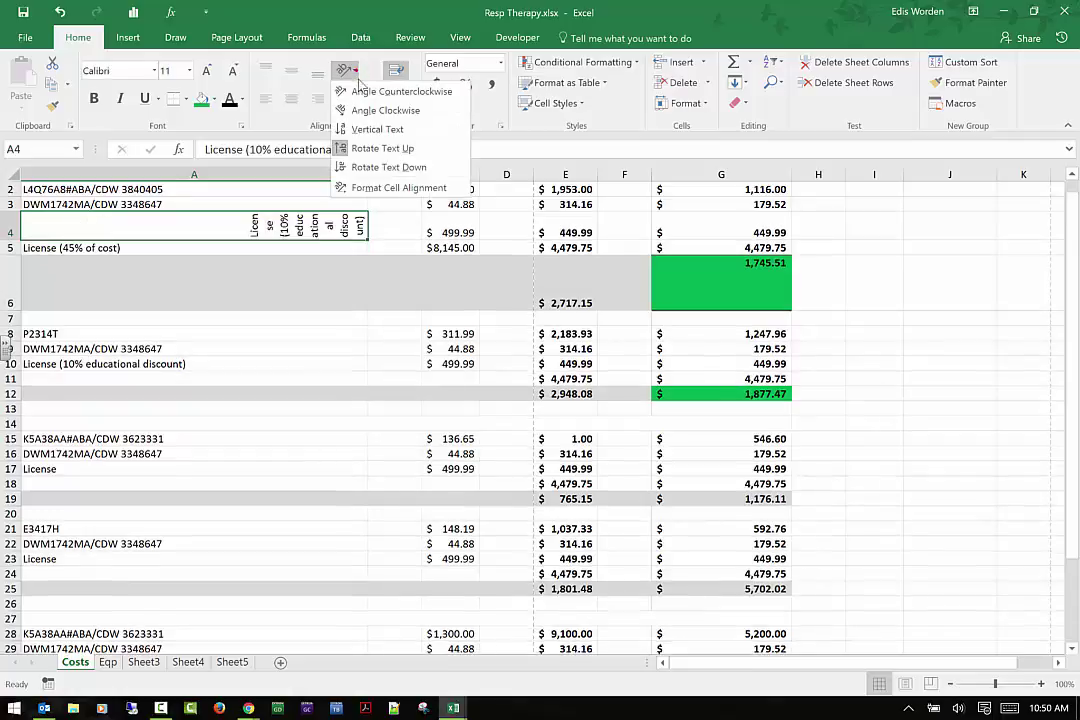
pyautogui.click(372, 148)
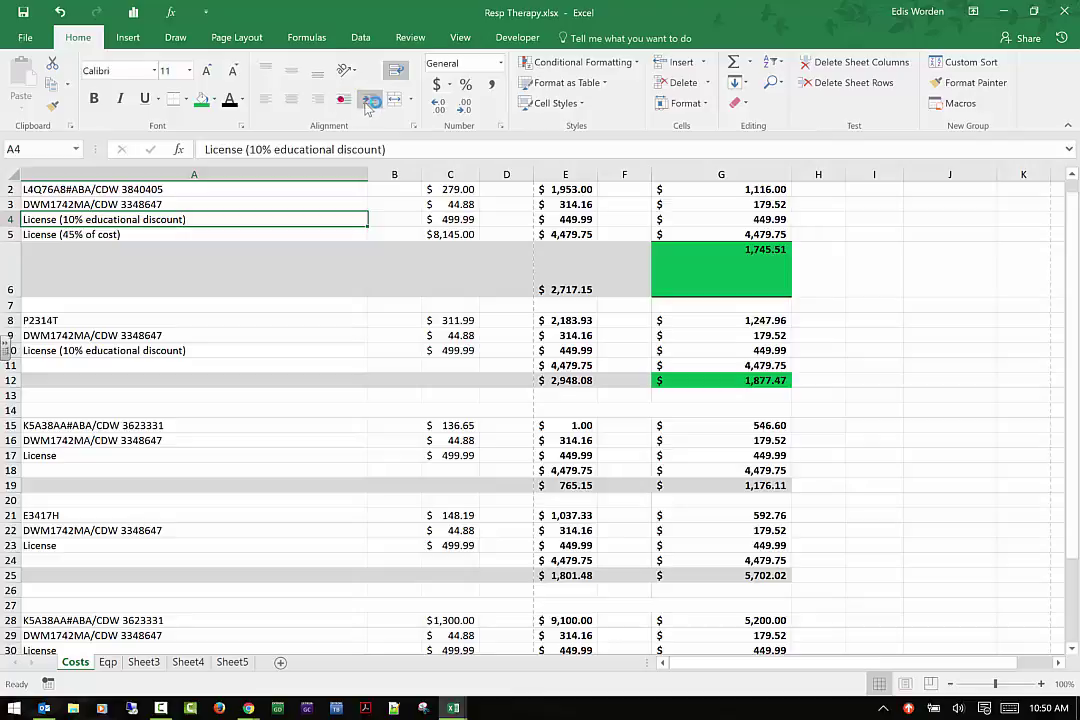
# Increase the indent of the text in cell A4 by several levels and decrease it back to no indent
pyautogui.click(370, 100)
pyautogui.click(370, 100)
pyautogui.click(371, 101)
pyautogui.click(372, 103)
pyautogui.click(372, 103)
pyautogui.click(372, 103)
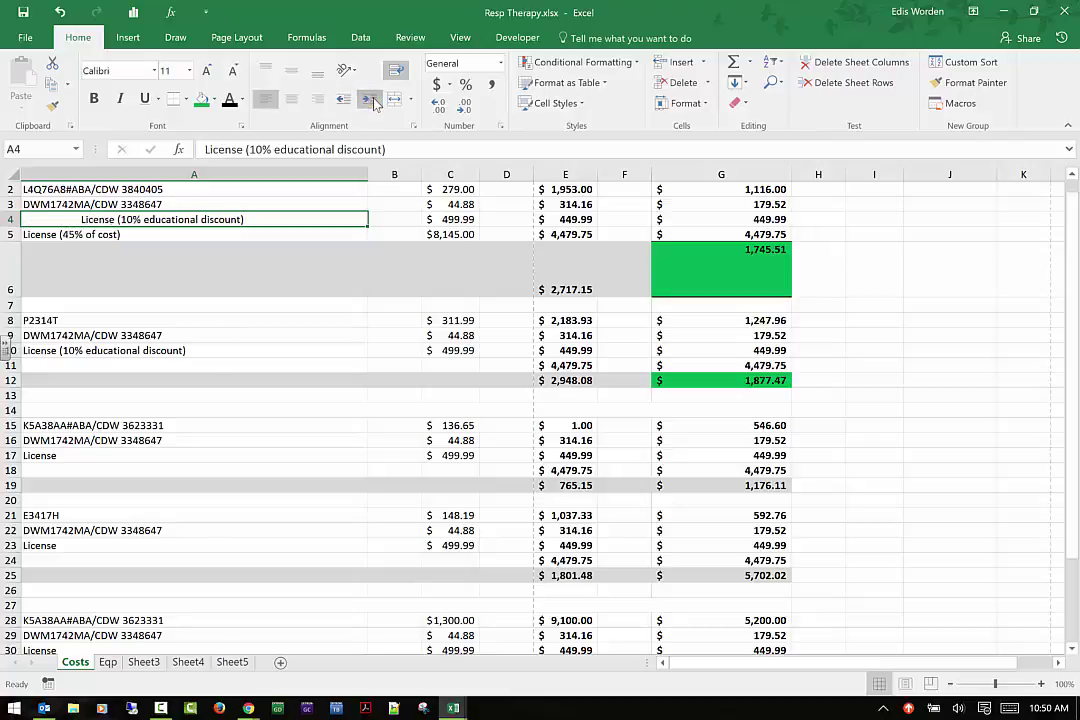
pyautogui.click(342, 101)
pyautogui.click(342, 101)
pyautogui.click(342, 101)
pyautogui.click(342, 101)
pyautogui.click(342, 101)
pyautogui.click(342, 101)
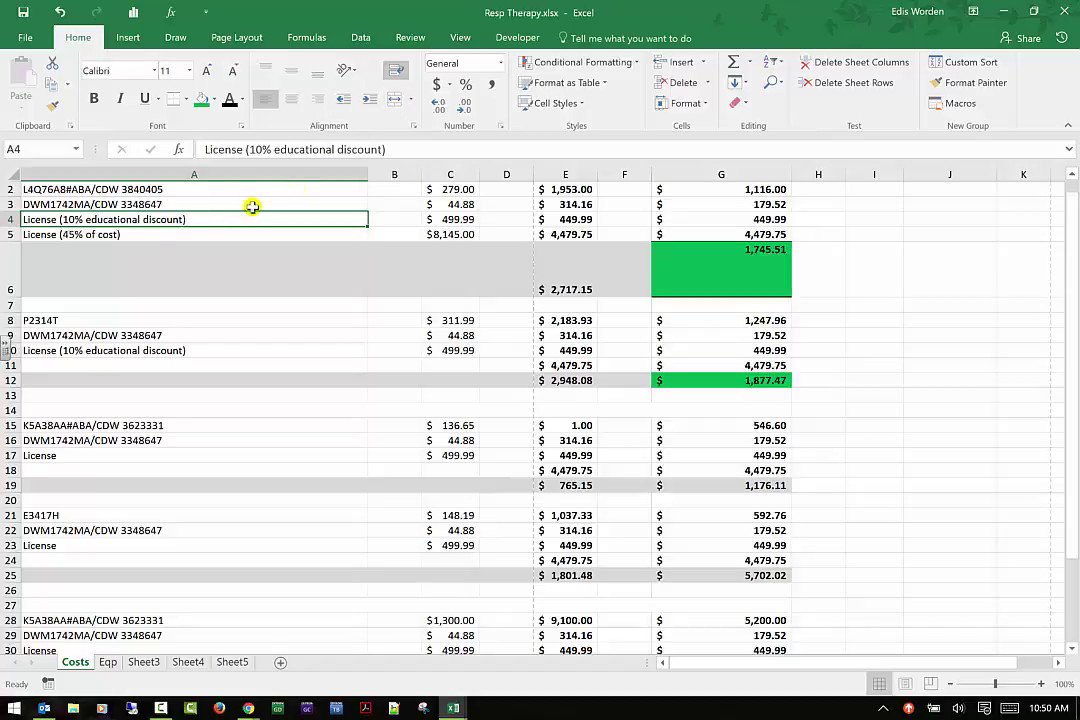
# Narrow column A until A4's wrapped text needs three lines, and fit row 4's height to show all of it
pyautogui.moveTo(362, 175); pyautogui.dragTo(142, 190)
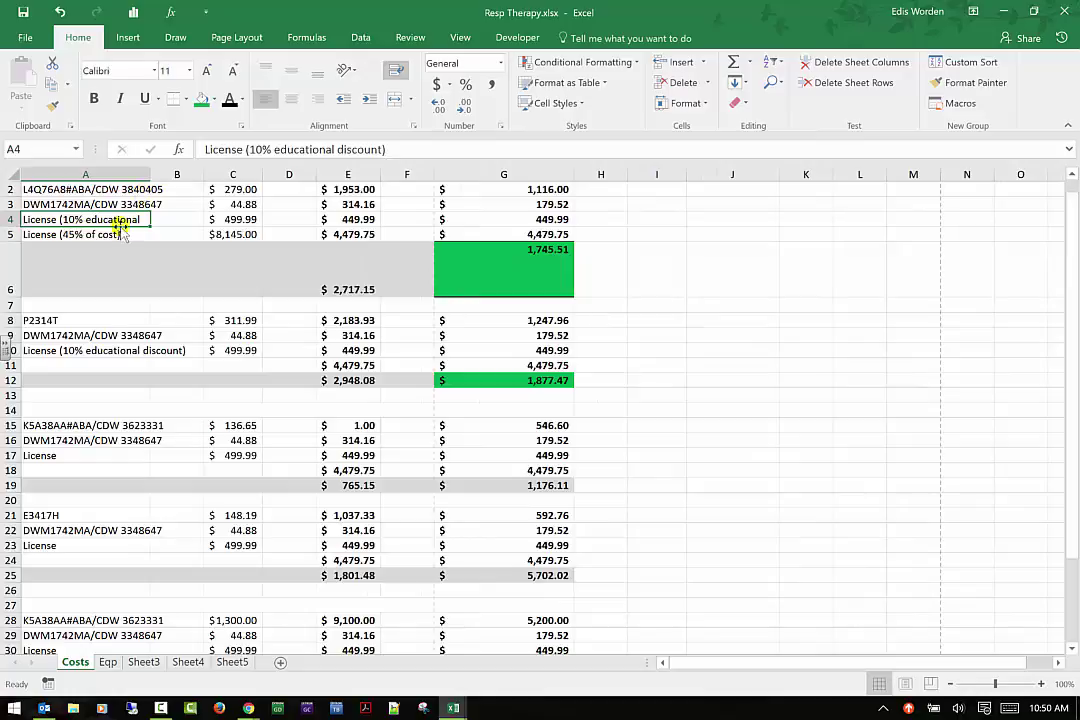
pyautogui.click(406, 73)
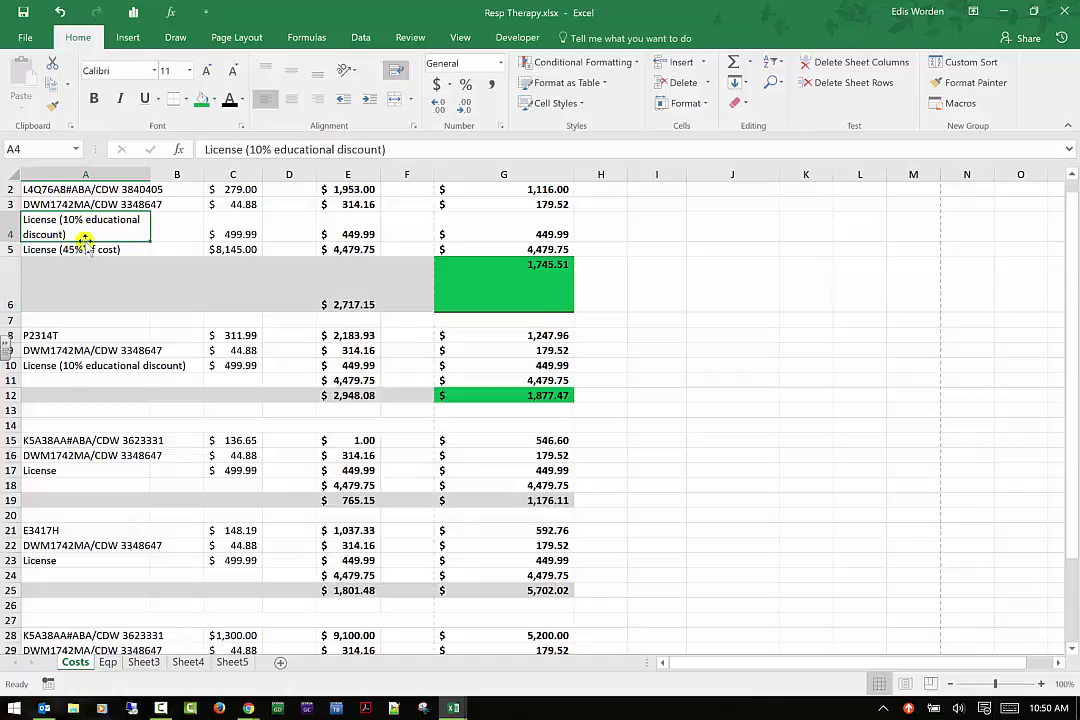
pyautogui.moveTo(150, 175); pyautogui.dragTo(97, 186)
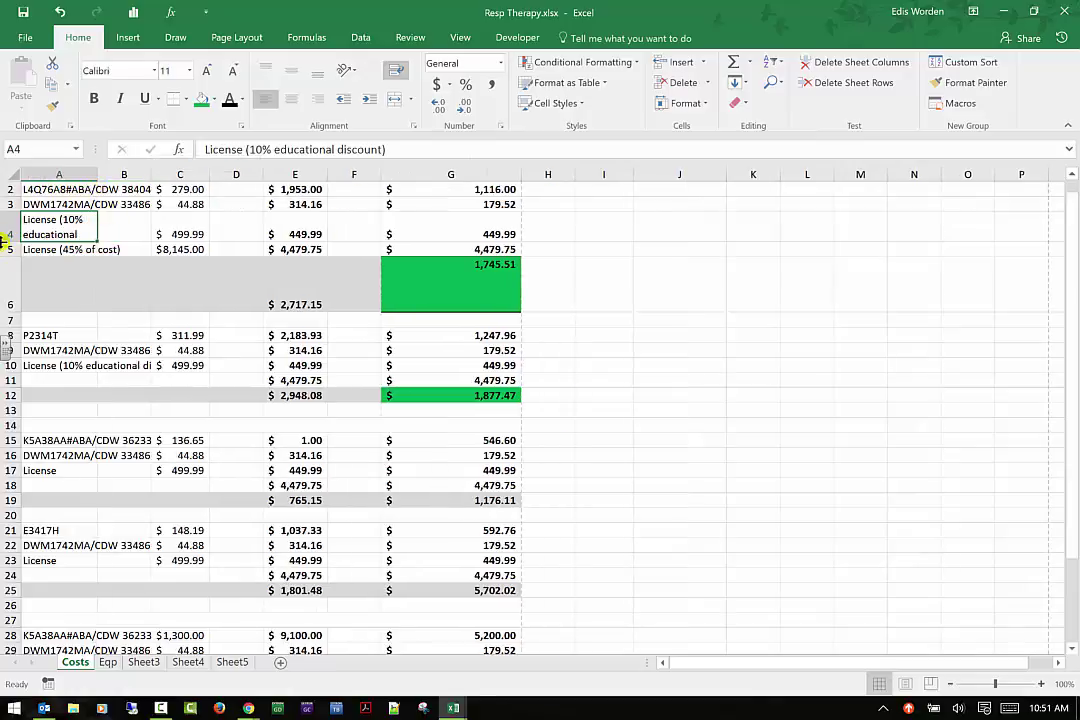
pyautogui.click(337, 91)
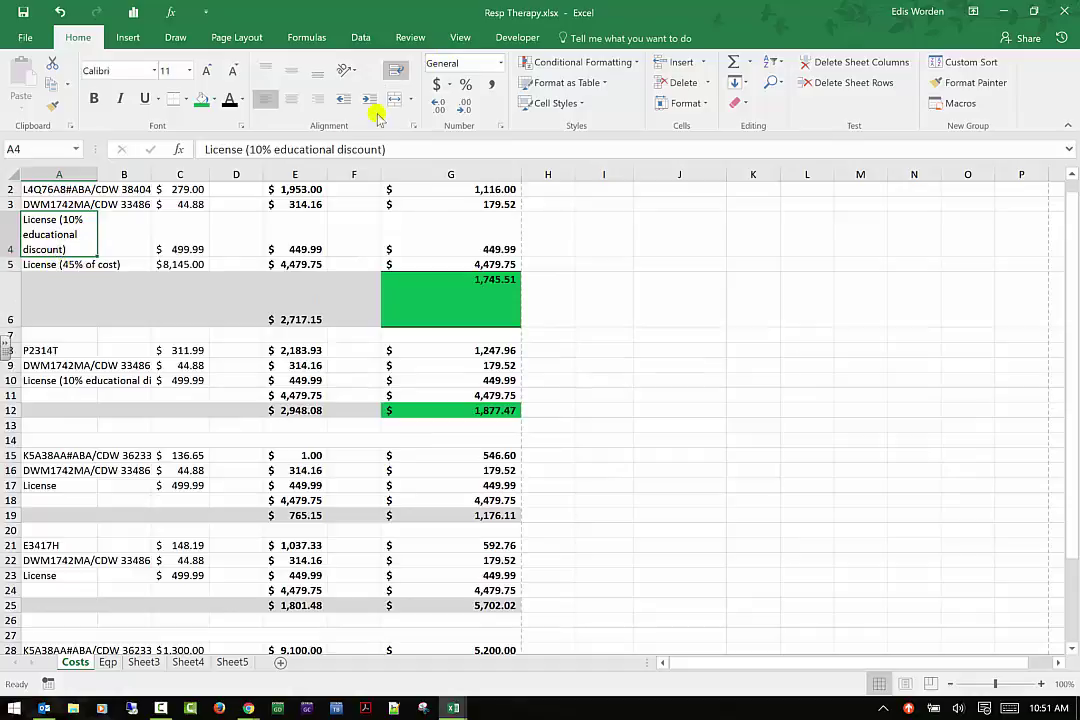
# Set the vertical alignment of the amount in cell G4 to Middle Align
pyautogui.click(448, 292)
pyautogui.click(446, 229)
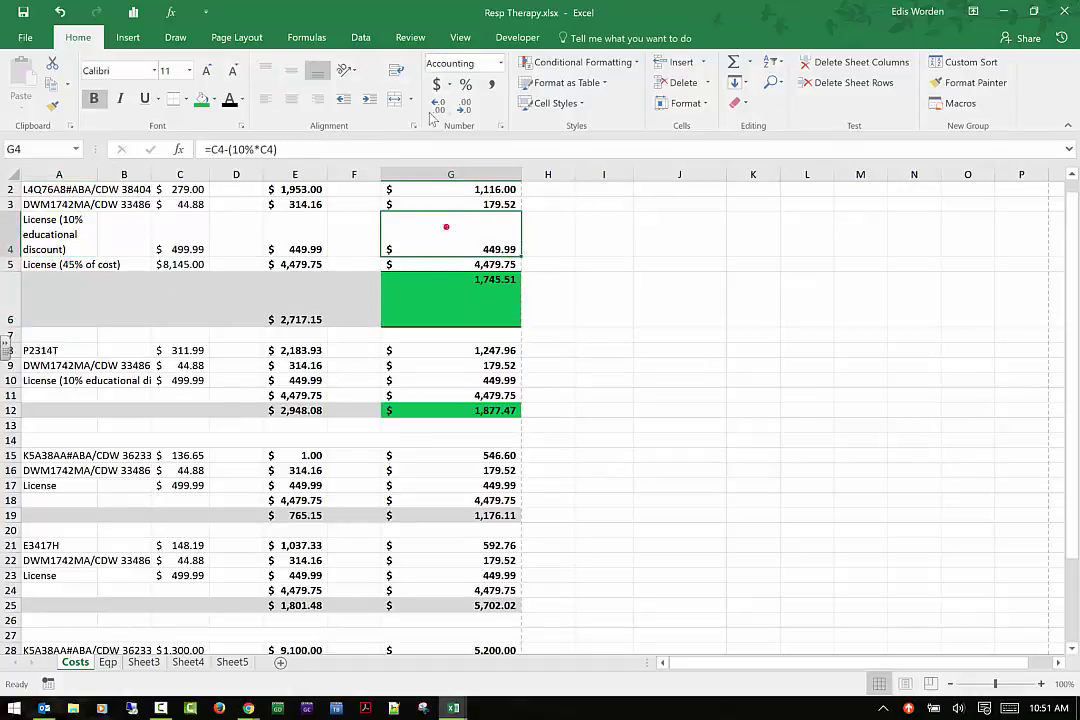
pyautogui.click(292, 72)
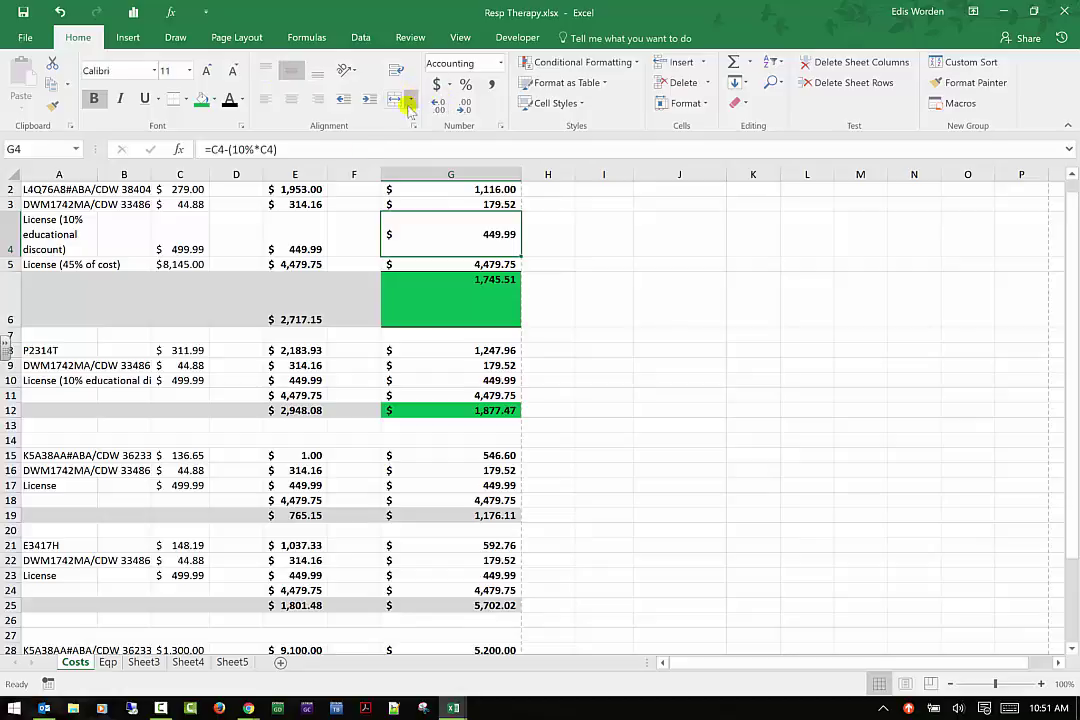
# Merge and center the "Cost (per)" heading across cells C1 and D1
pyautogui.click(89, 230)
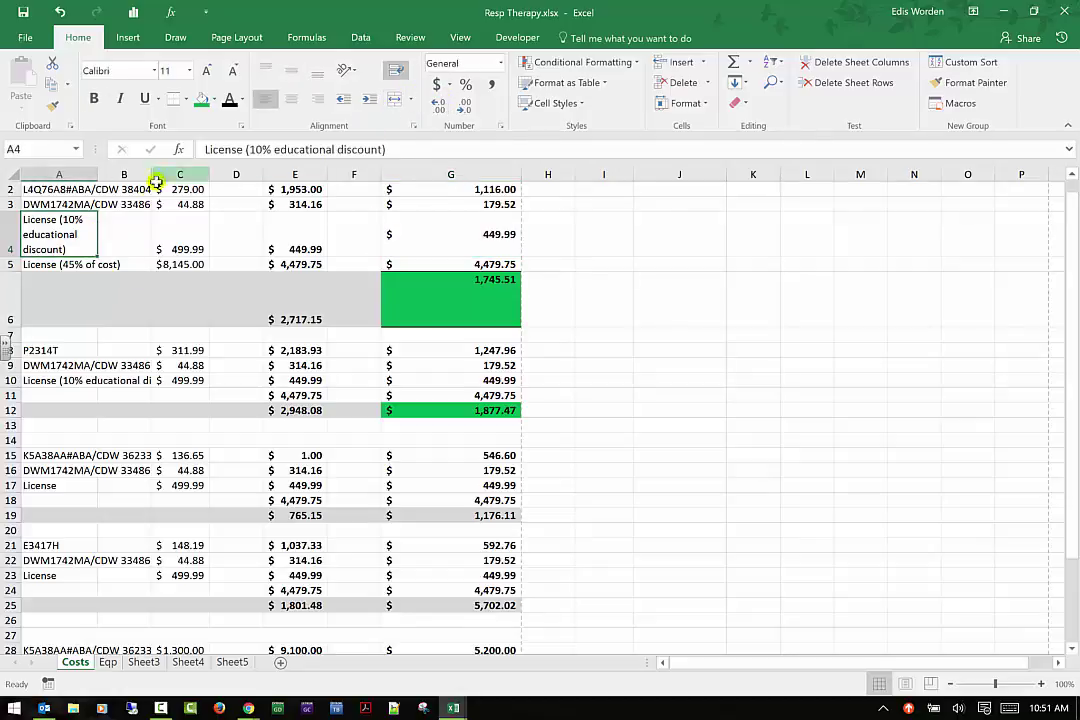
pyautogui.scroll(1, 220, 345)
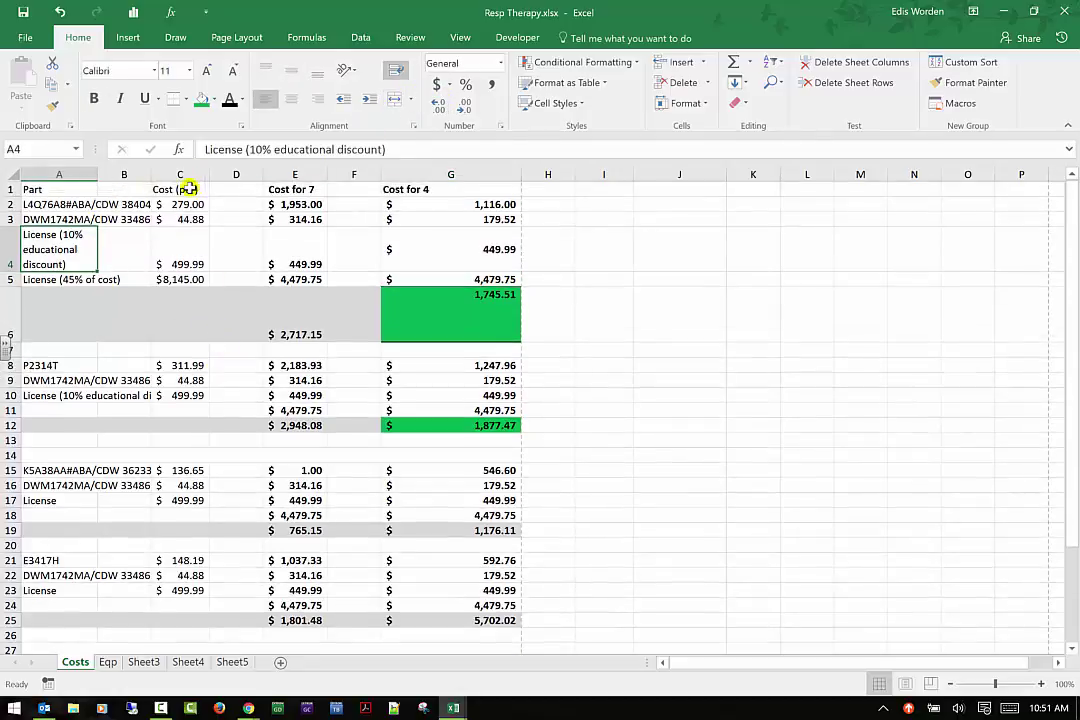
pyautogui.moveTo(189, 188); pyautogui.dragTo(234, 189)
pyautogui.click(412, 98)
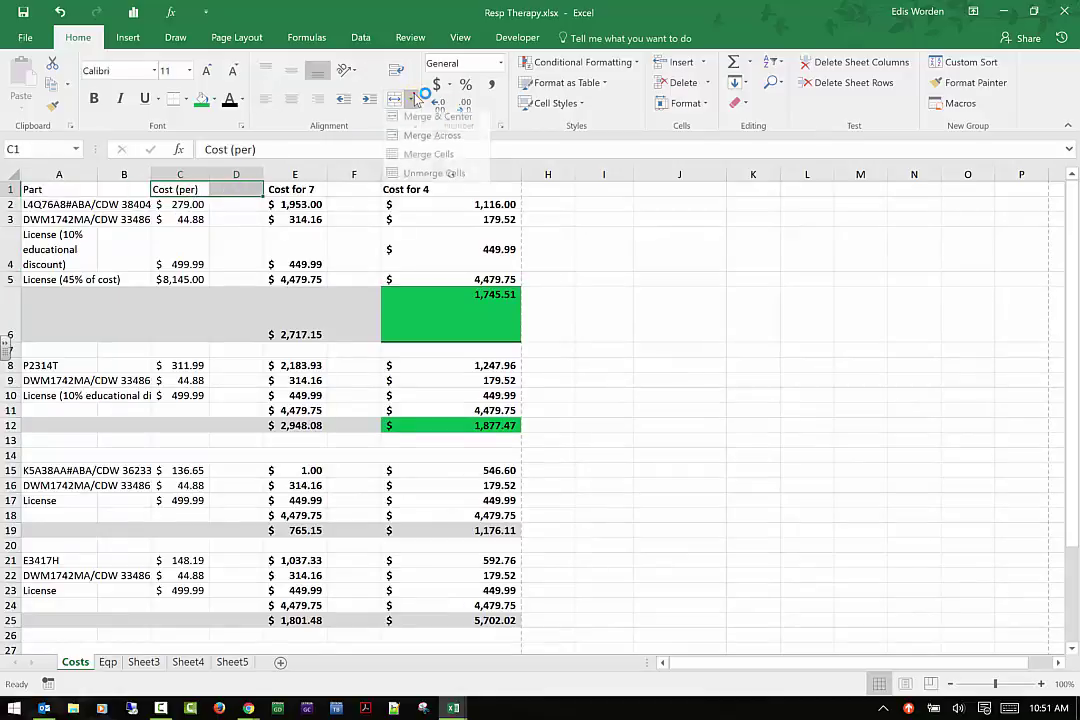
pyautogui.click(434, 117)
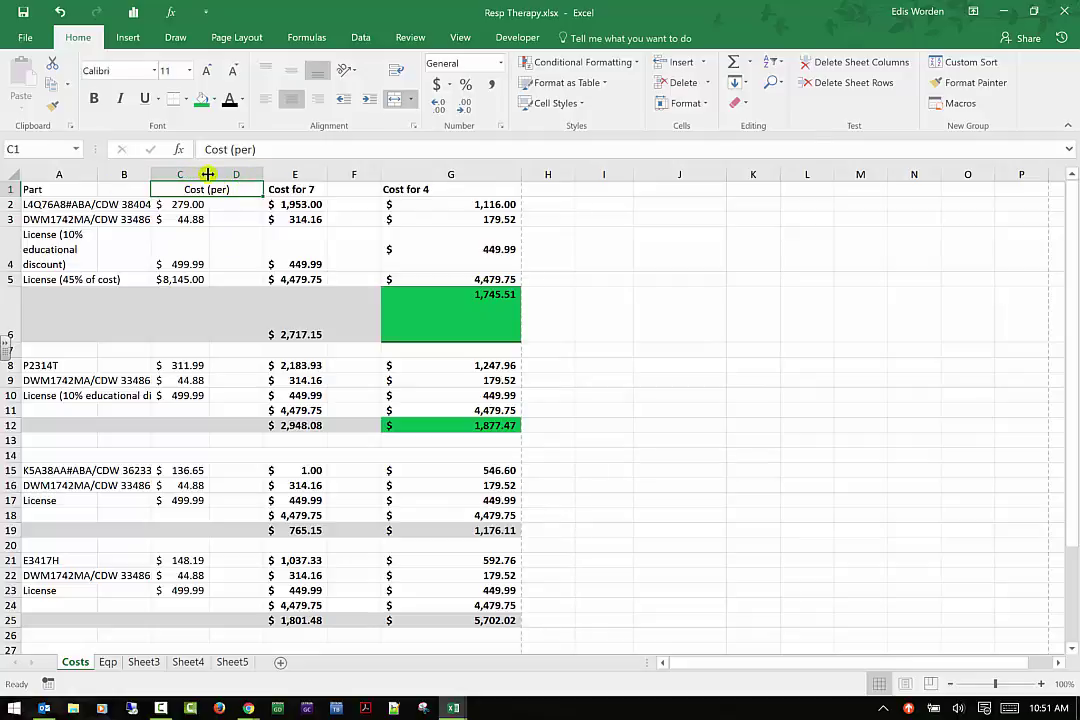
# Apply Merge Across to the "Cost for 7" heading over cells E1 and F1
pyautogui.moveTo(312, 189); pyautogui.dragTo(362, 189)
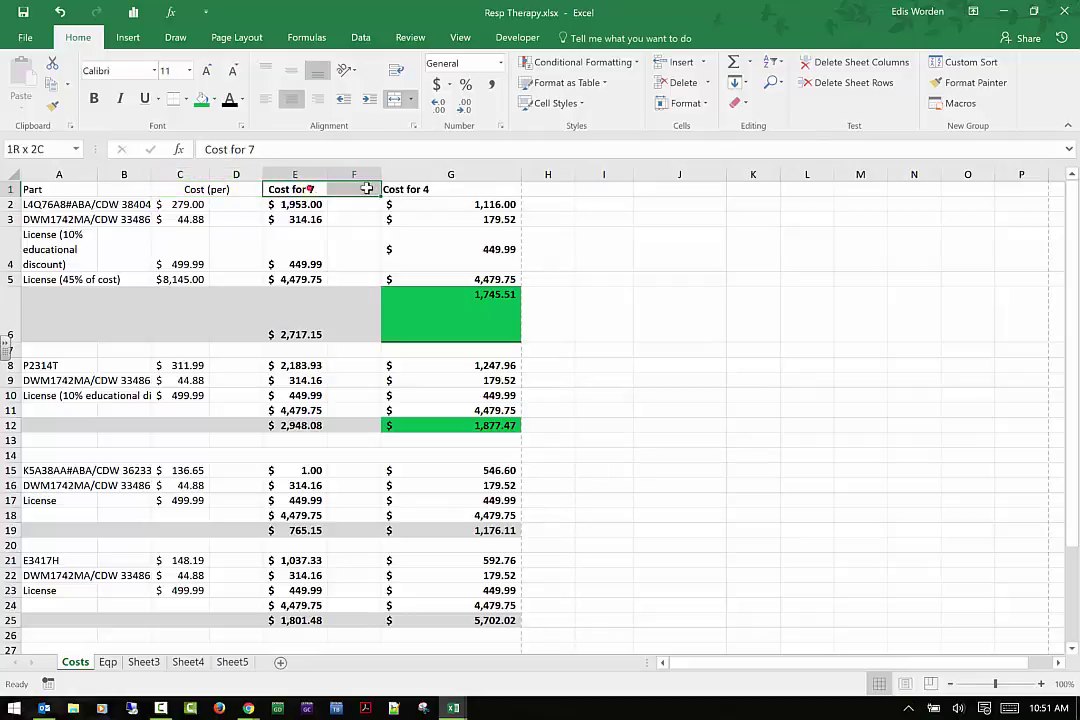
pyautogui.click(414, 107)
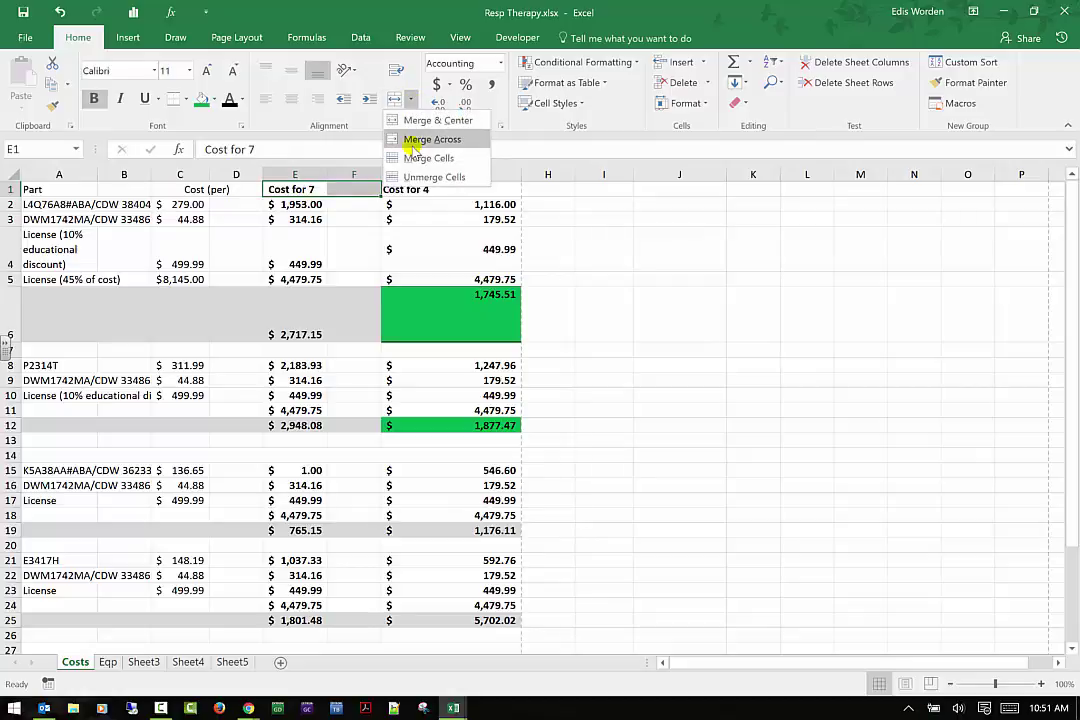
pyautogui.click(420, 138)
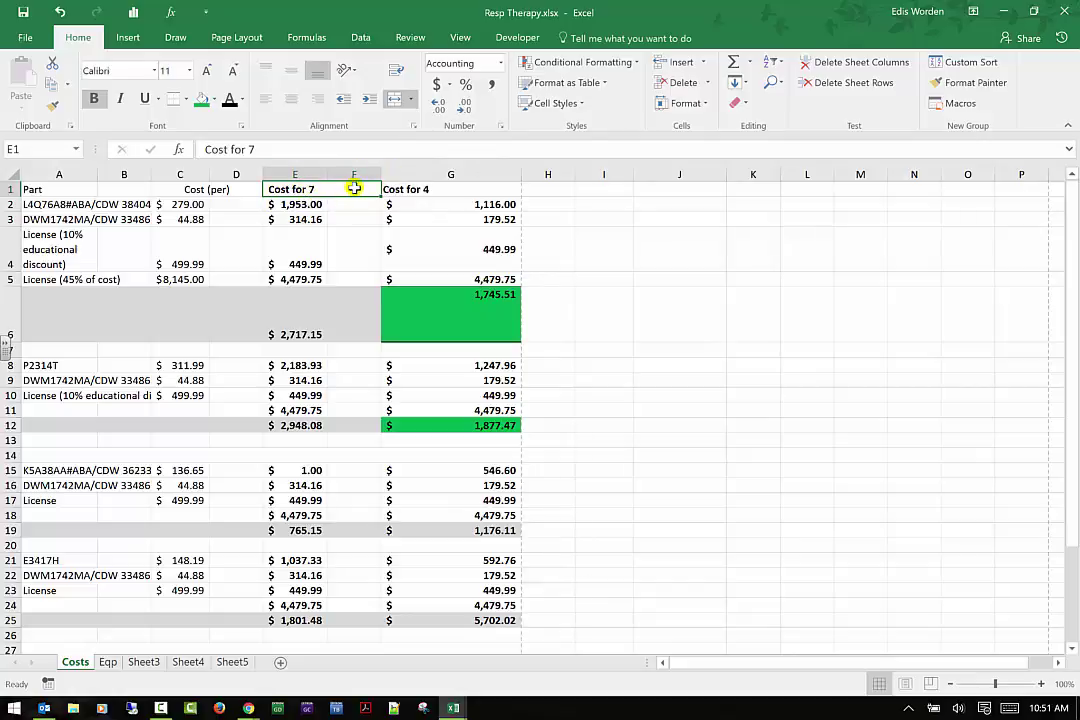
# Append a row of dots to the "Cost for 7" heading in merged cell E1
pyautogui.click(338, 147)
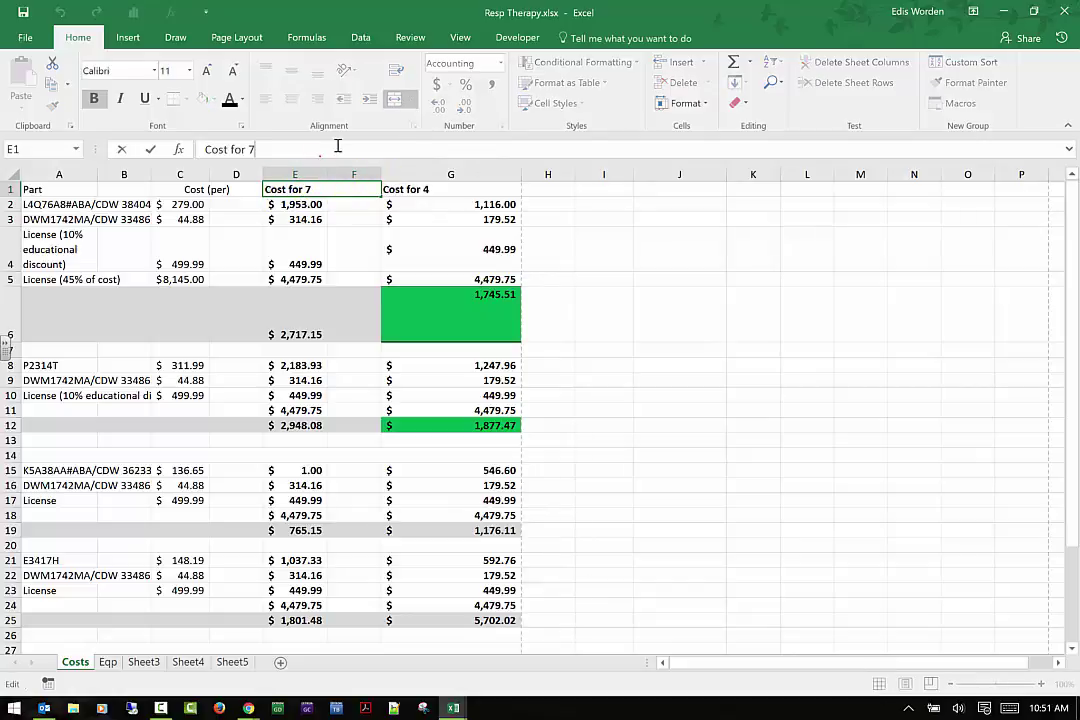
pyautogui.write('.........')
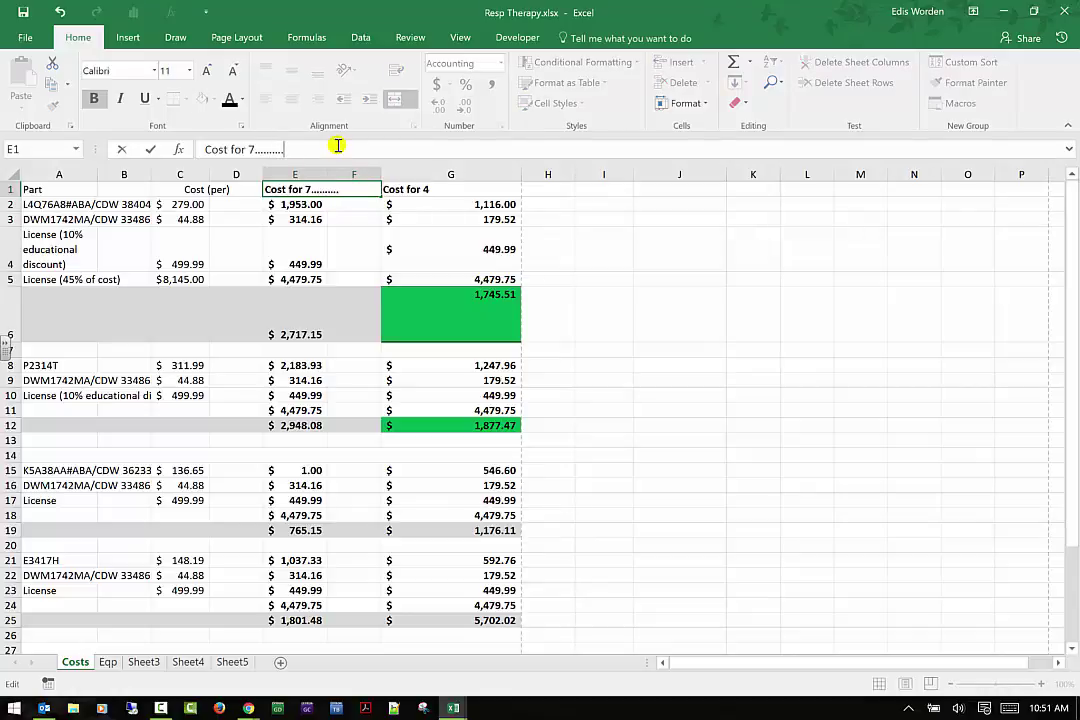
pyautogui.click(682, 252)
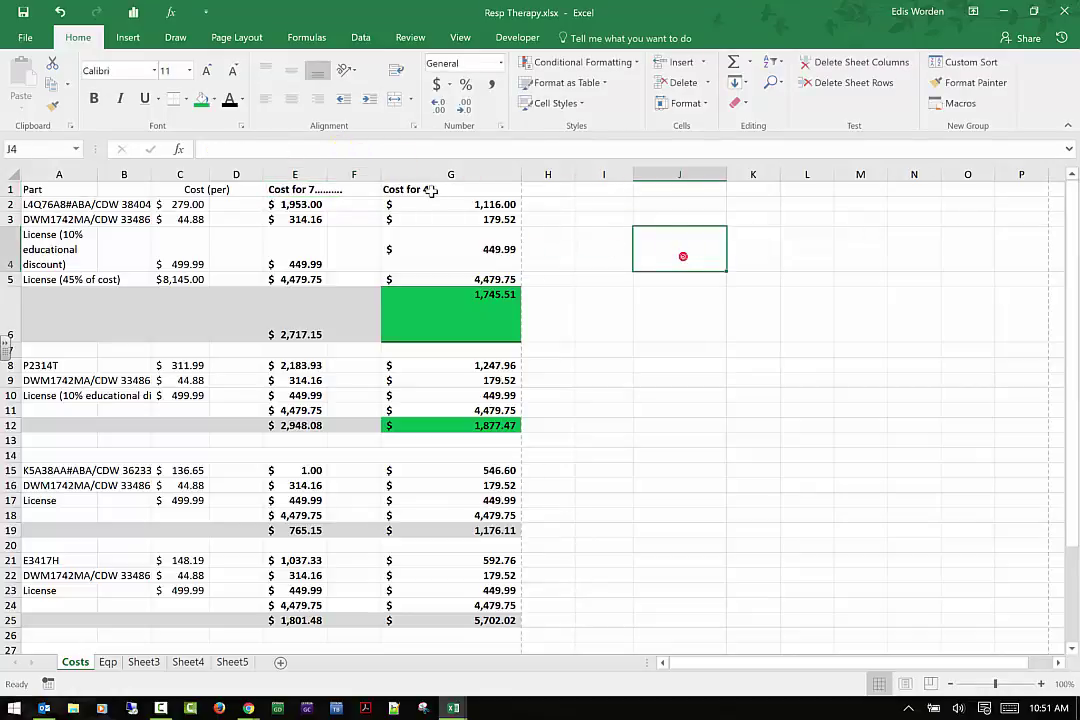
# Merge cells G1 through L1 around the "Cost for 4" heading with Merge Cells, without centering it
pyautogui.moveTo(432, 190); pyautogui.dragTo(827, 193)
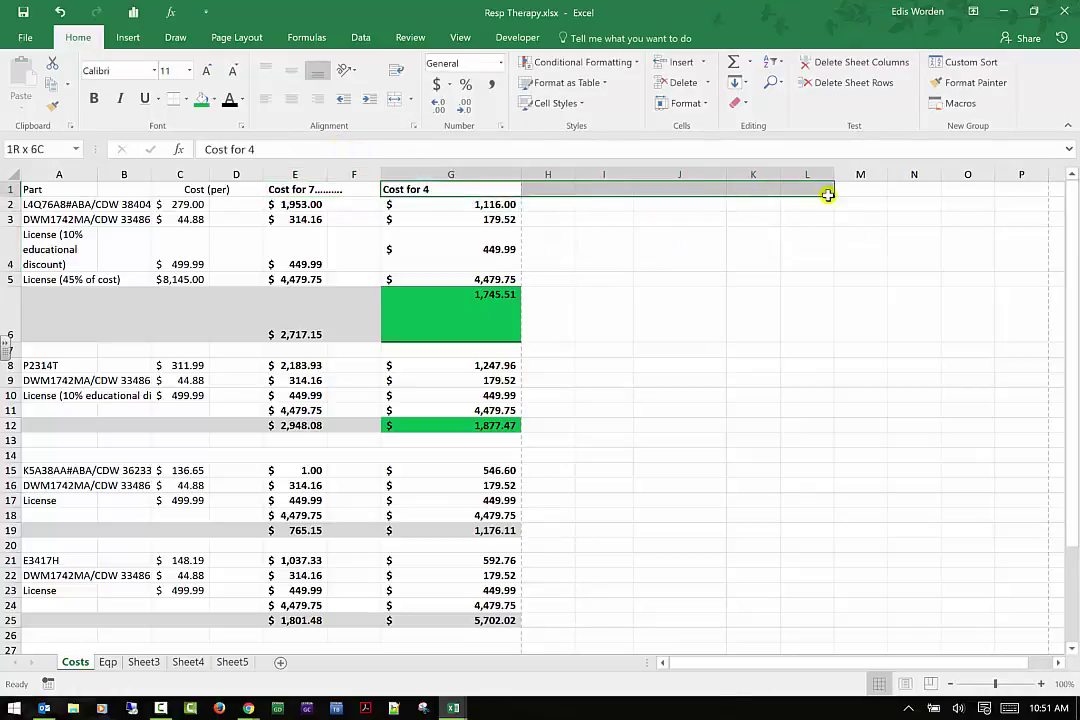
pyautogui.click(411, 99)
pyautogui.click(420, 159)
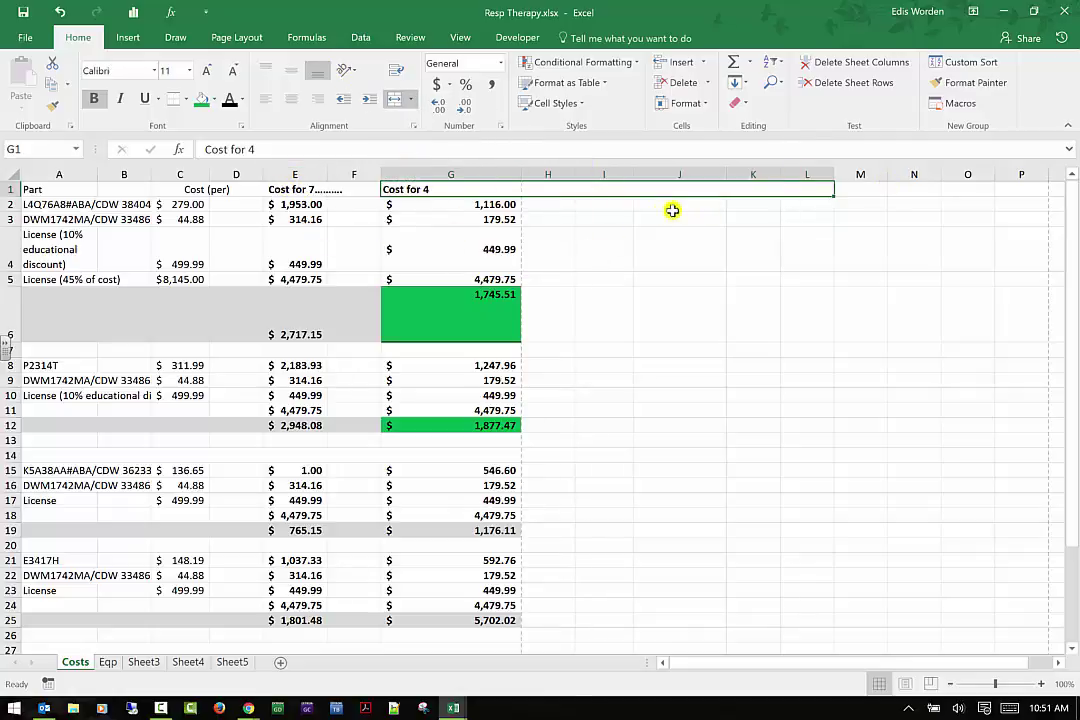
# Add more trailing dots to the heading in E1 so it nearly fills the merged cell, and reselect that cell
pyautogui.click(287, 192)
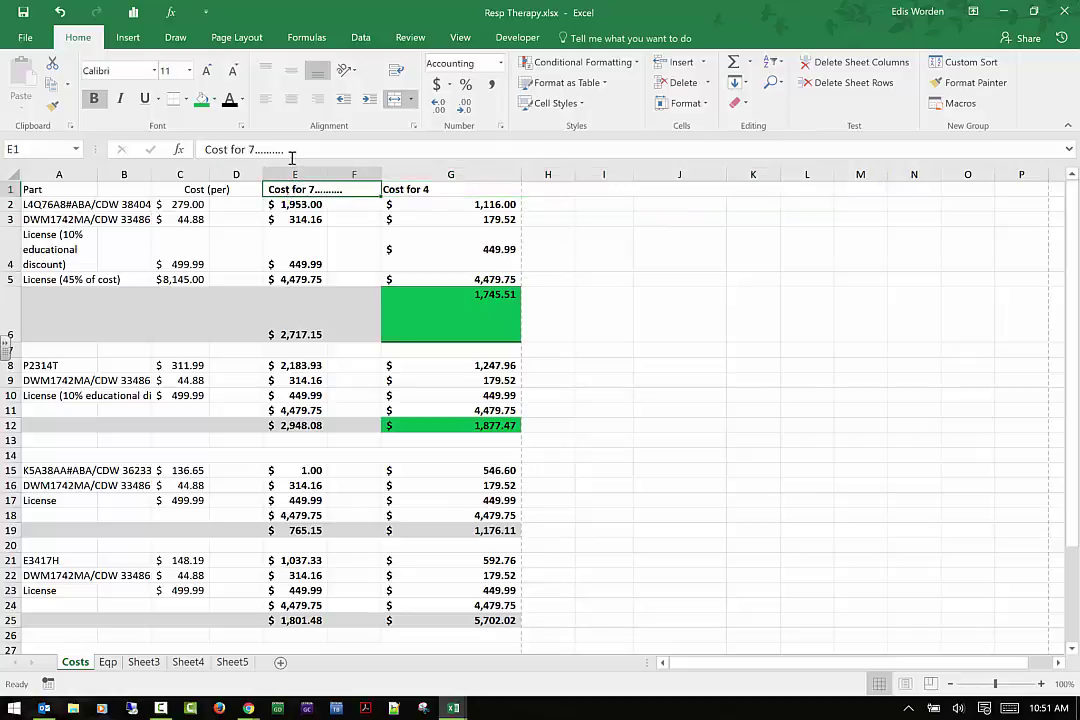
pyautogui.click(291, 152)
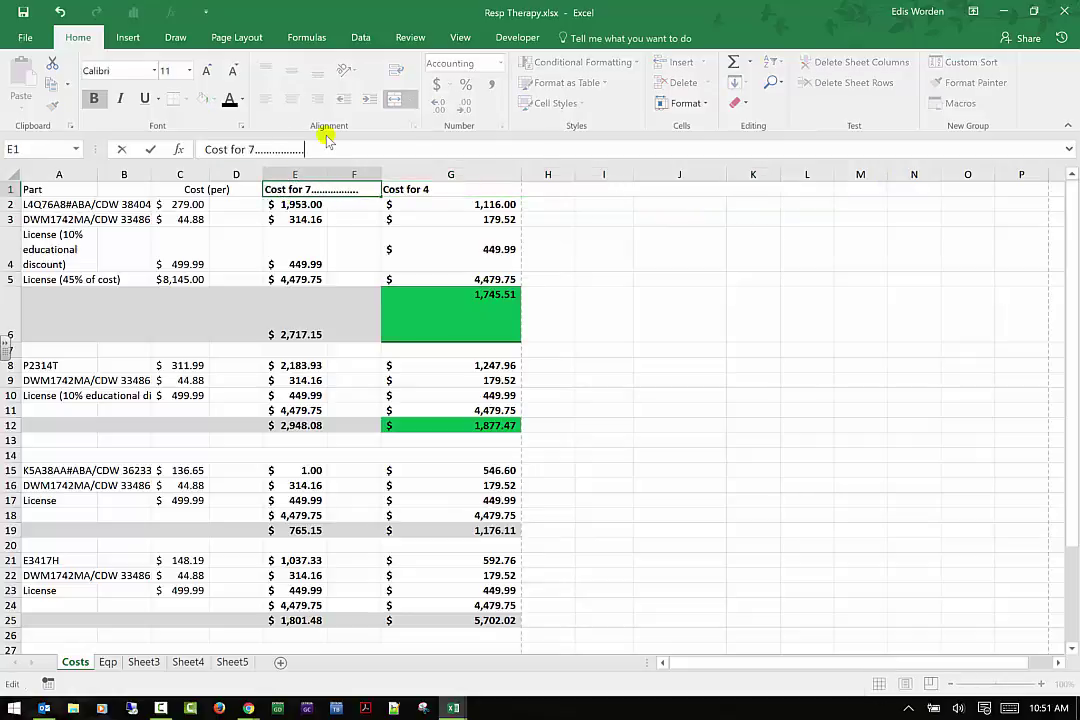
pyautogui.press('Return')
pyautogui.click(311, 190)
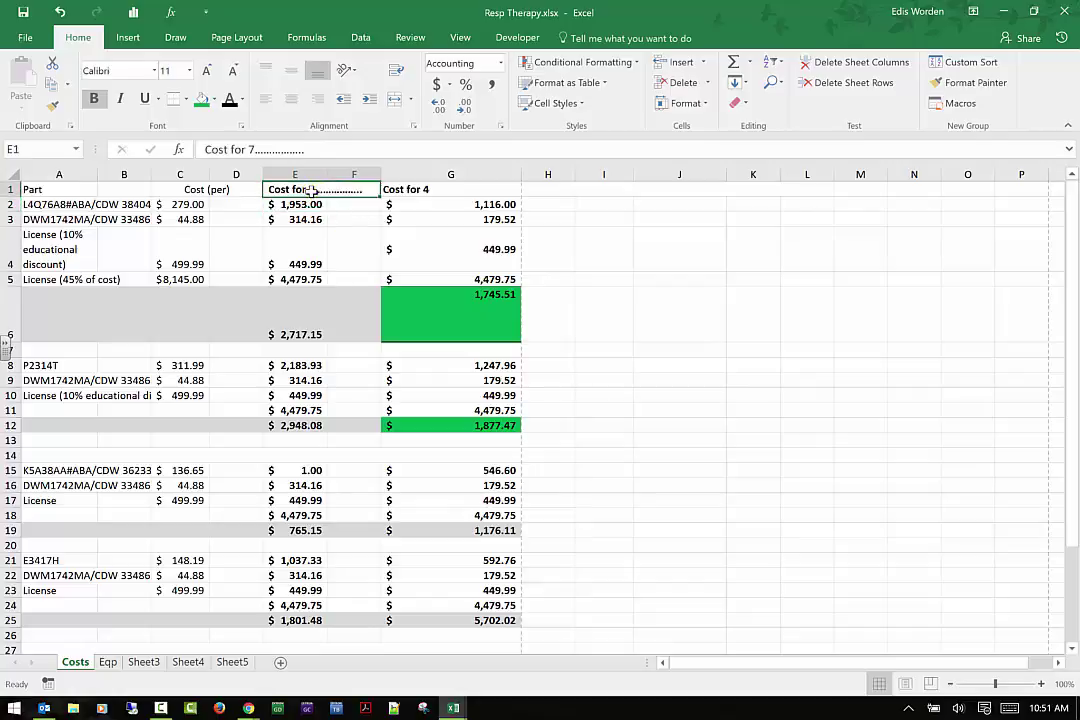
# Append a row of dots to the "Cost for 4" heading in merged cell G1
pyautogui.click(205, 149)
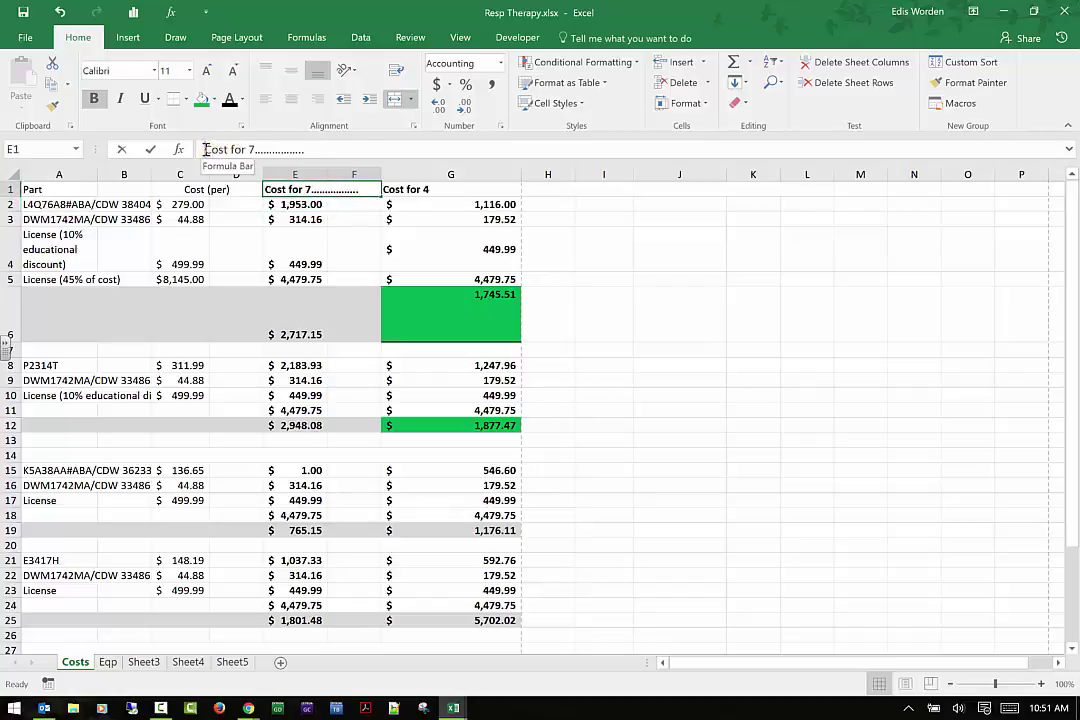
pyautogui.click(440, 190)
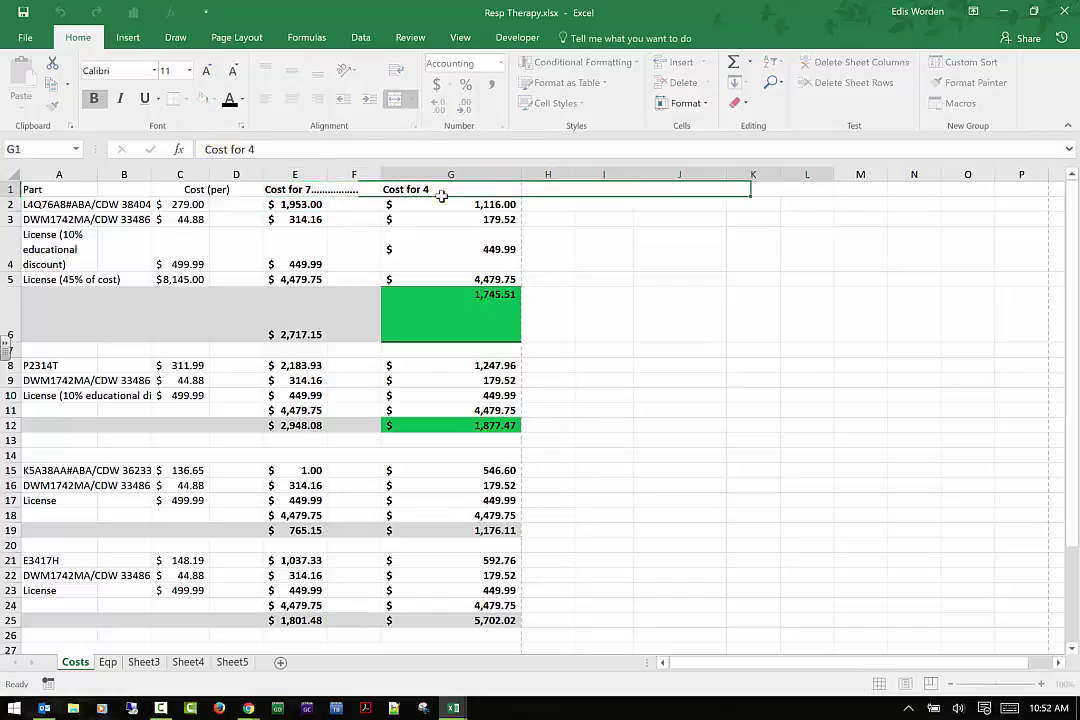
pyautogui.click(294, 150)
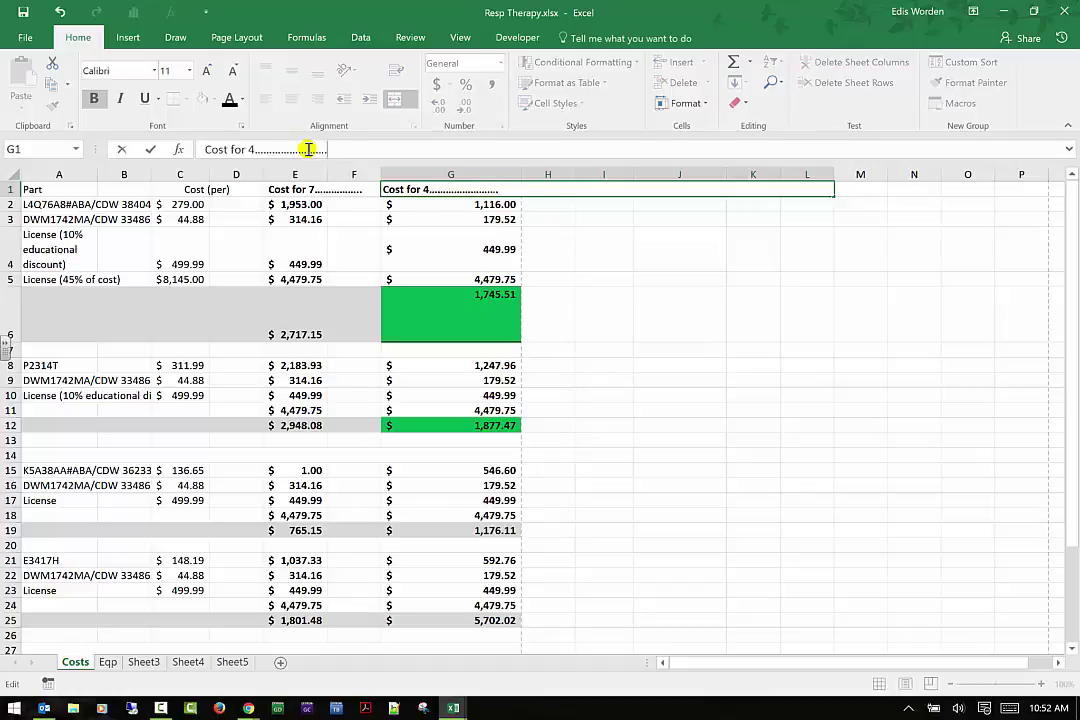
pyautogui.press('Return')
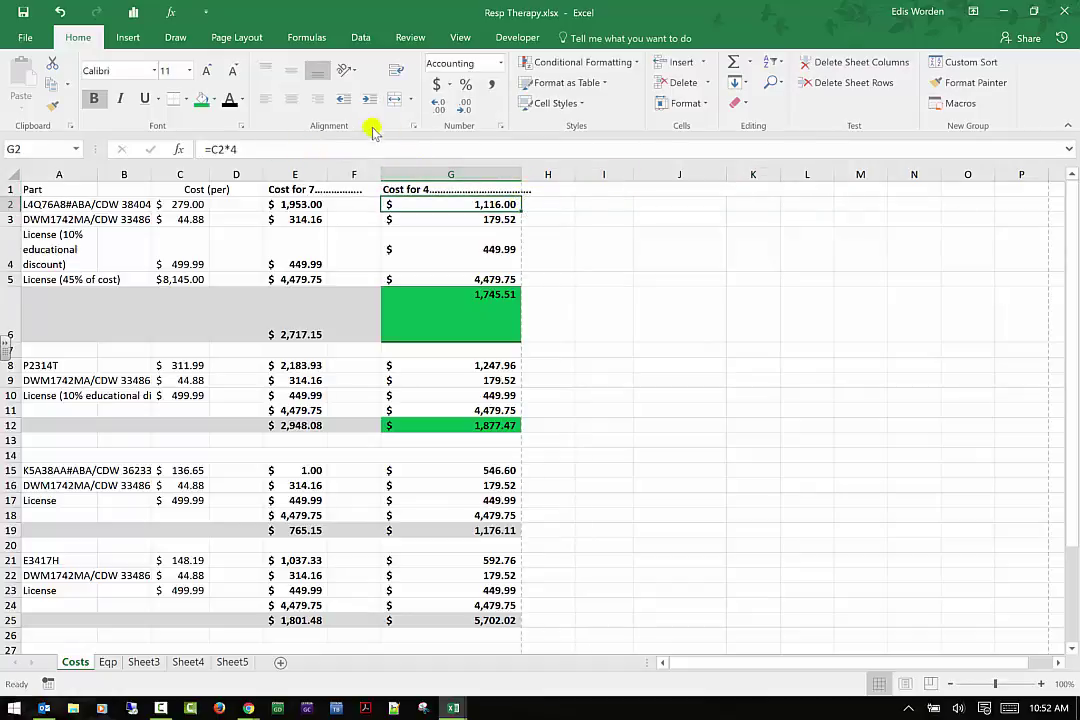
# Examine the number categories, alignment options and protection settings for cell G2 in the Format Cells dialog, leaving without applying anything
pyautogui.click(501, 63)
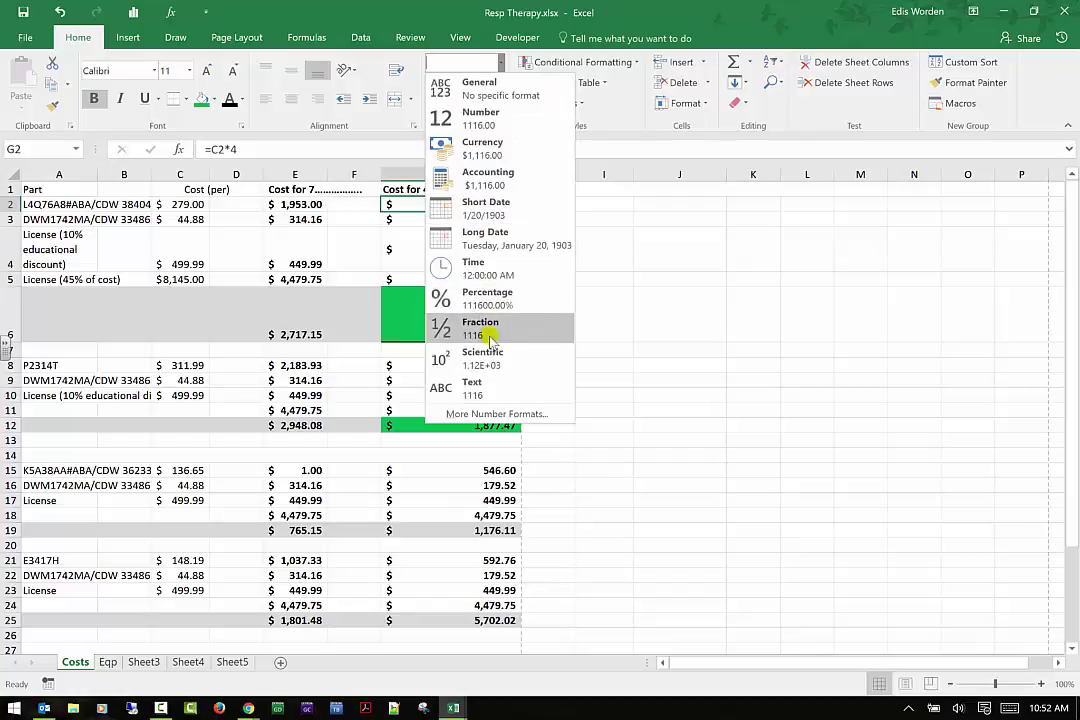
pyautogui.click(545, 414)
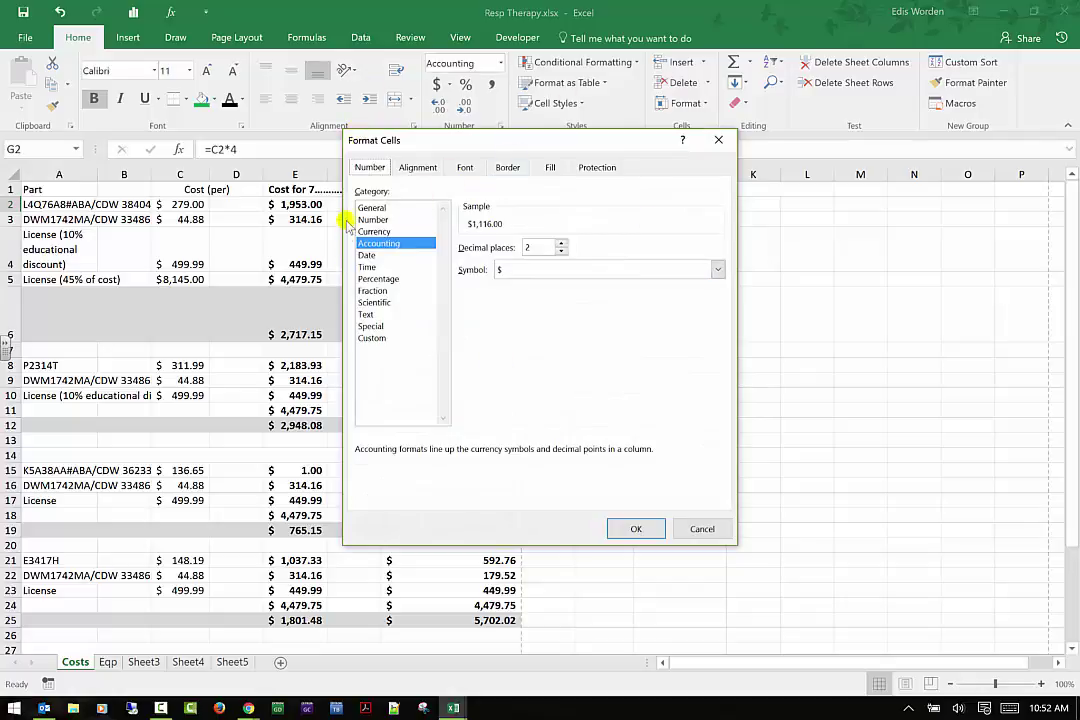
pyautogui.click(386, 279)
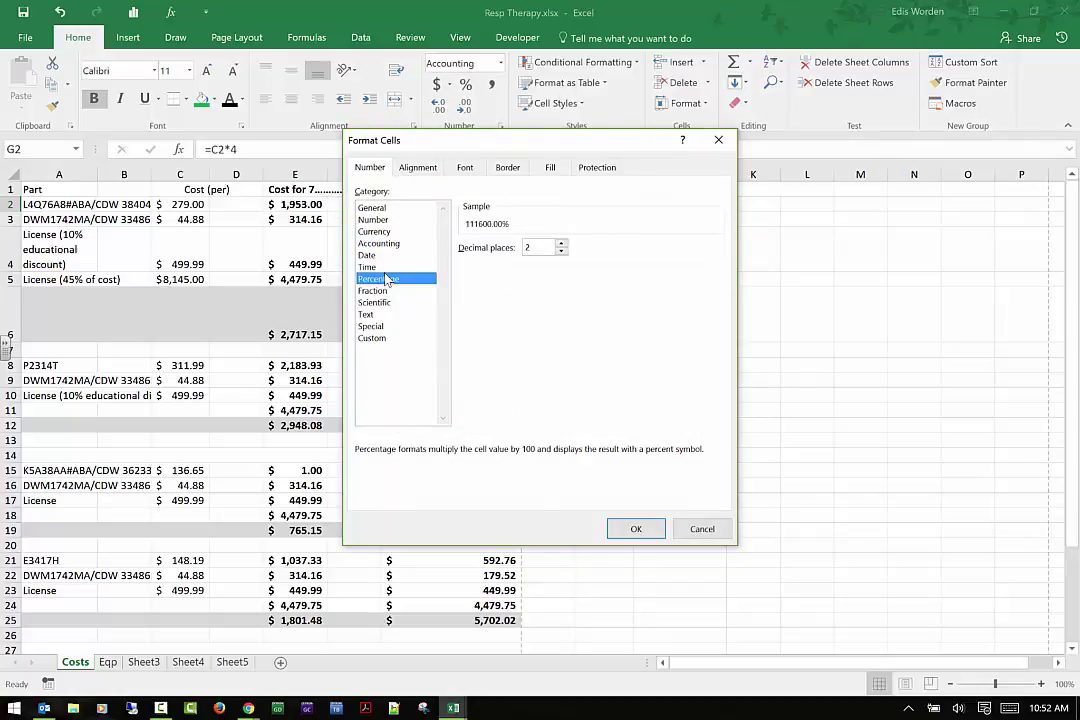
pyautogui.click(378, 243)
pyautogui.click(373, 219)
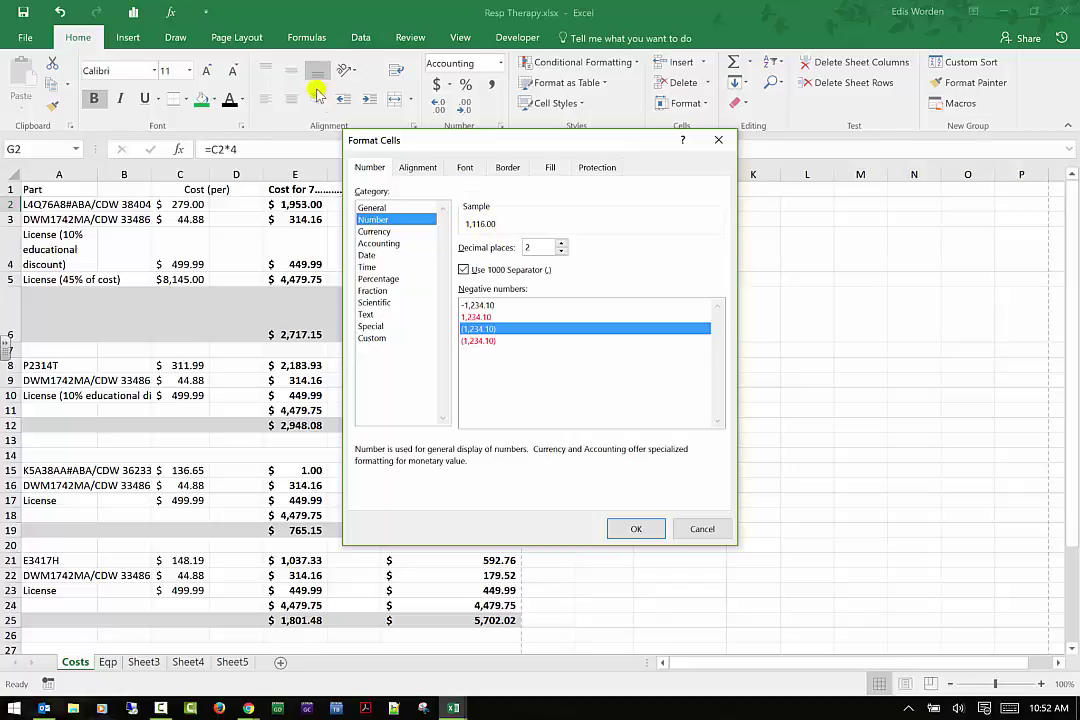
pyautogui.click(419, 169)
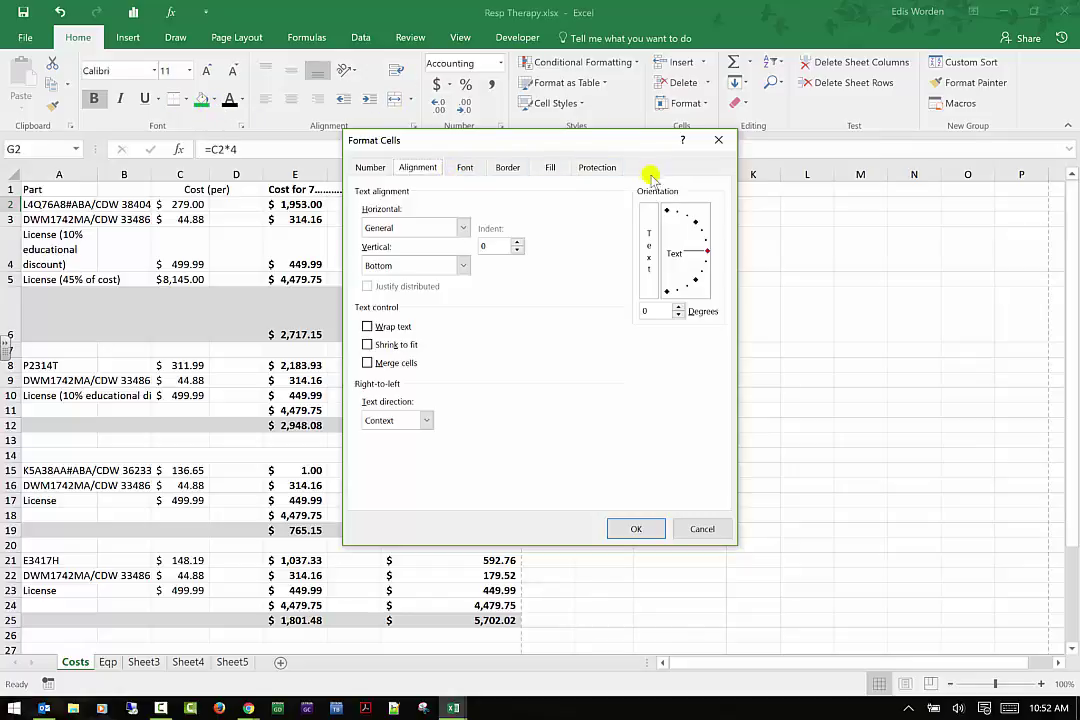
pyautogui.click(592, 168)
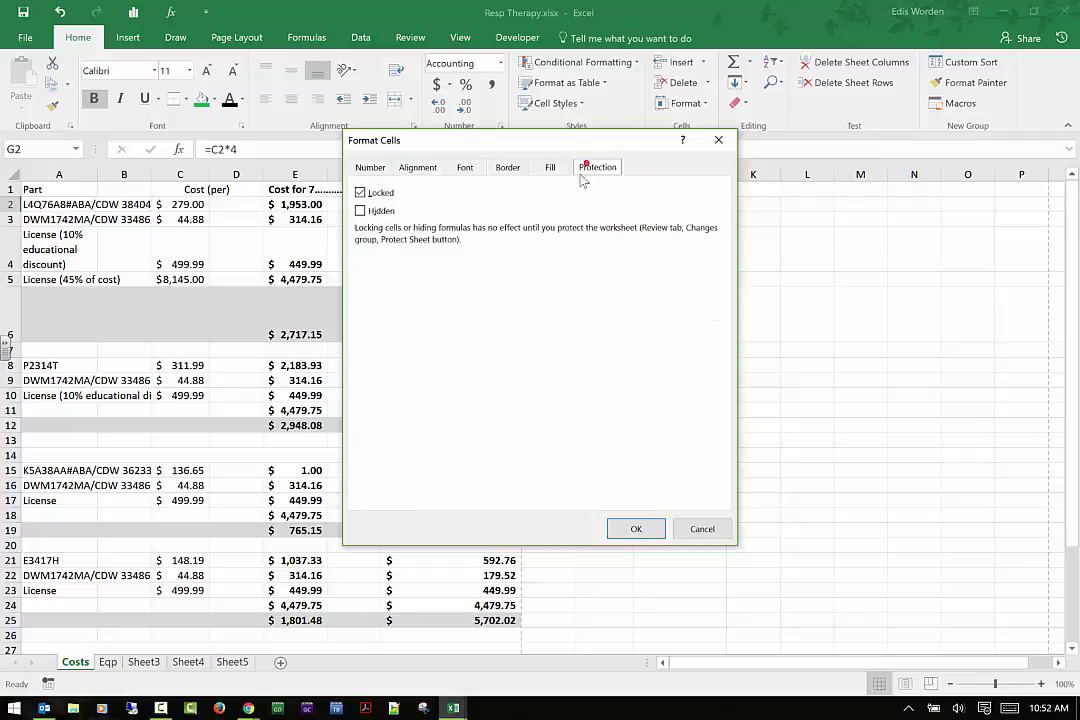
pyautogui.click(390, 194)
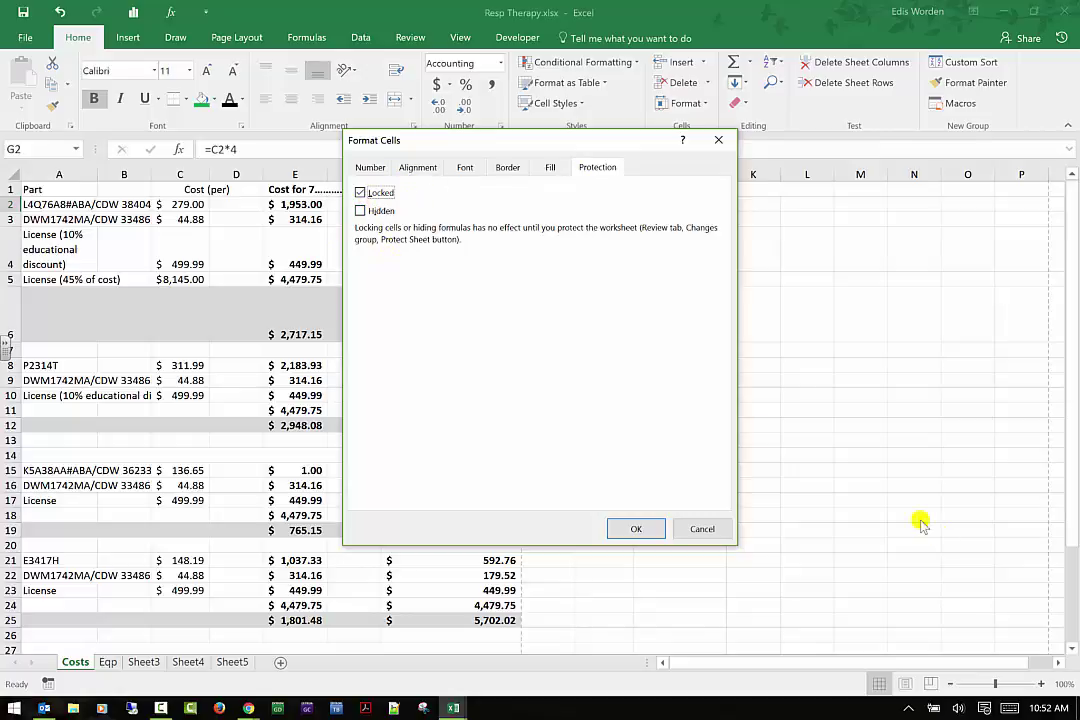
pyautogui.click(725, 530)
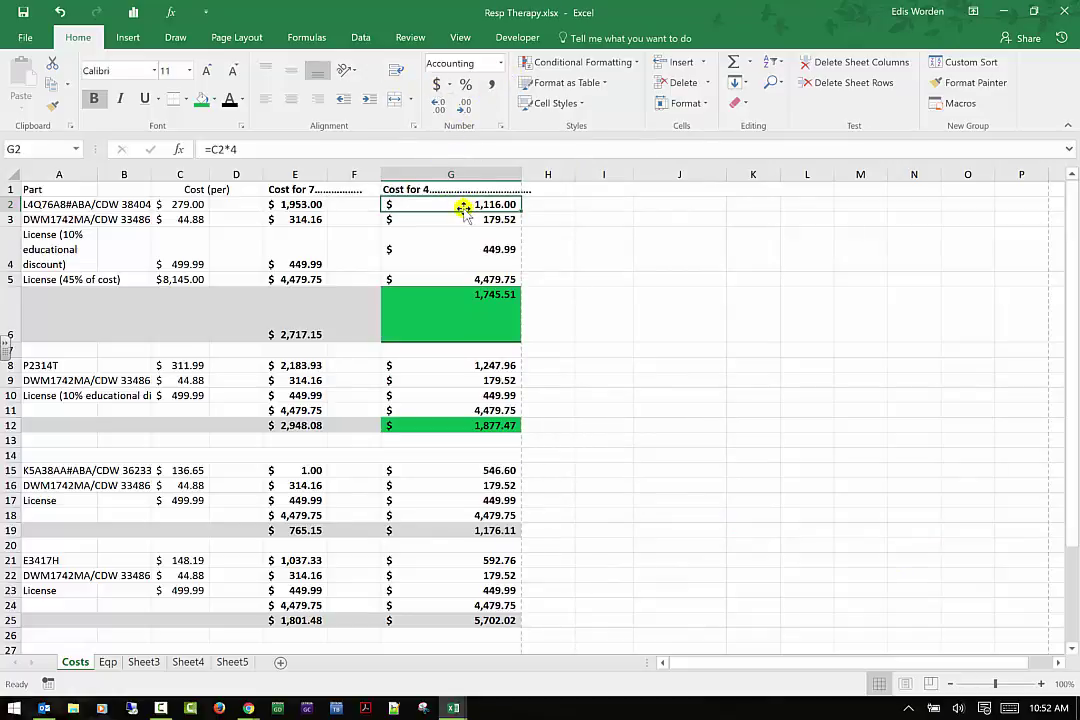
# Apply the Percent format to cell G2, then replace it with the Comma Style
pyautogui.click(466, 85)
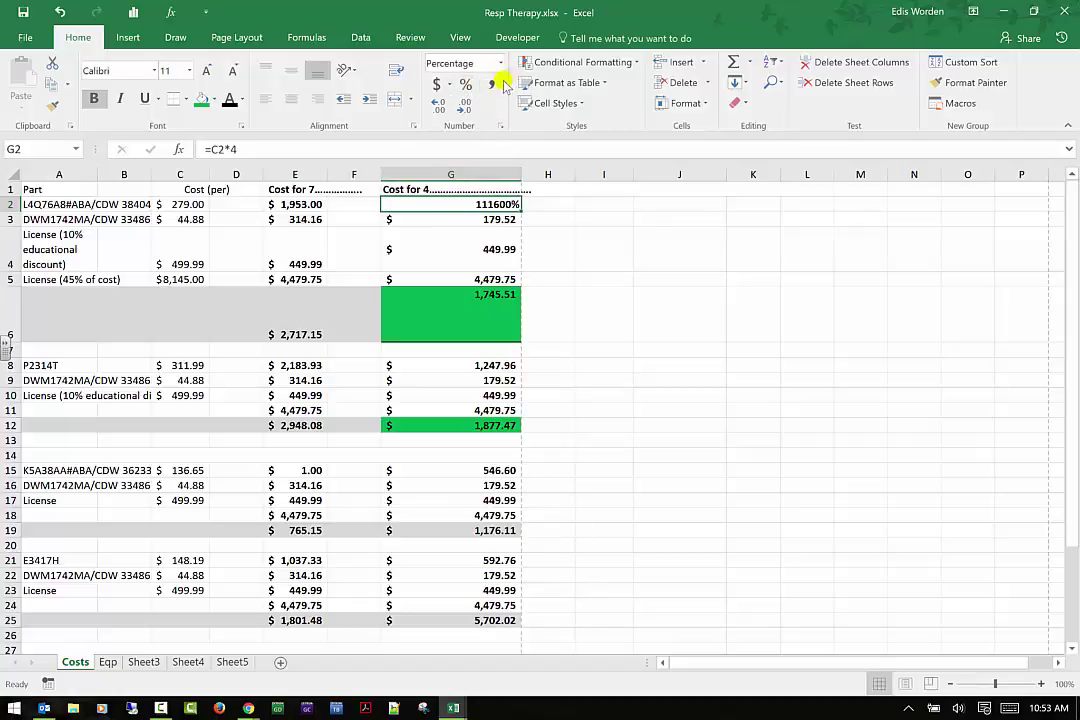
pyautogui.click(495, 86)
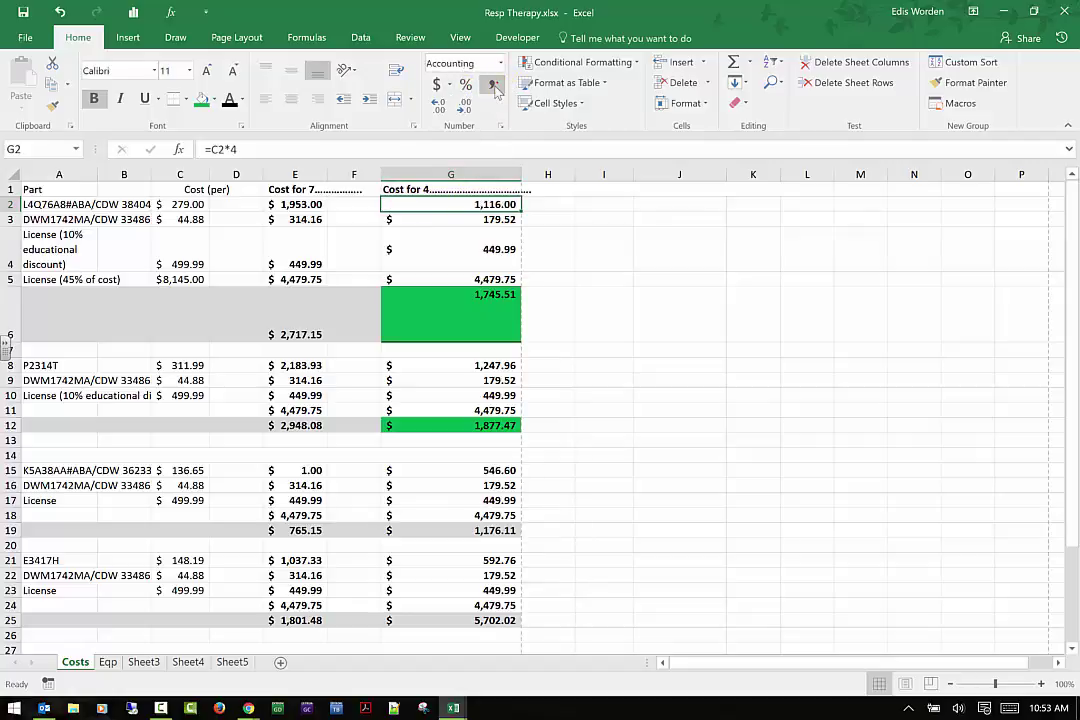
# Increase the decimal places of cell G2 several times, then reduce them to one
pyautogui.click(438, 105)
pyautogui.click(438, 105)
pyautogui.click(438, 105)
pyautogui.click(438, 105)
pyautogui.click(464, 108)
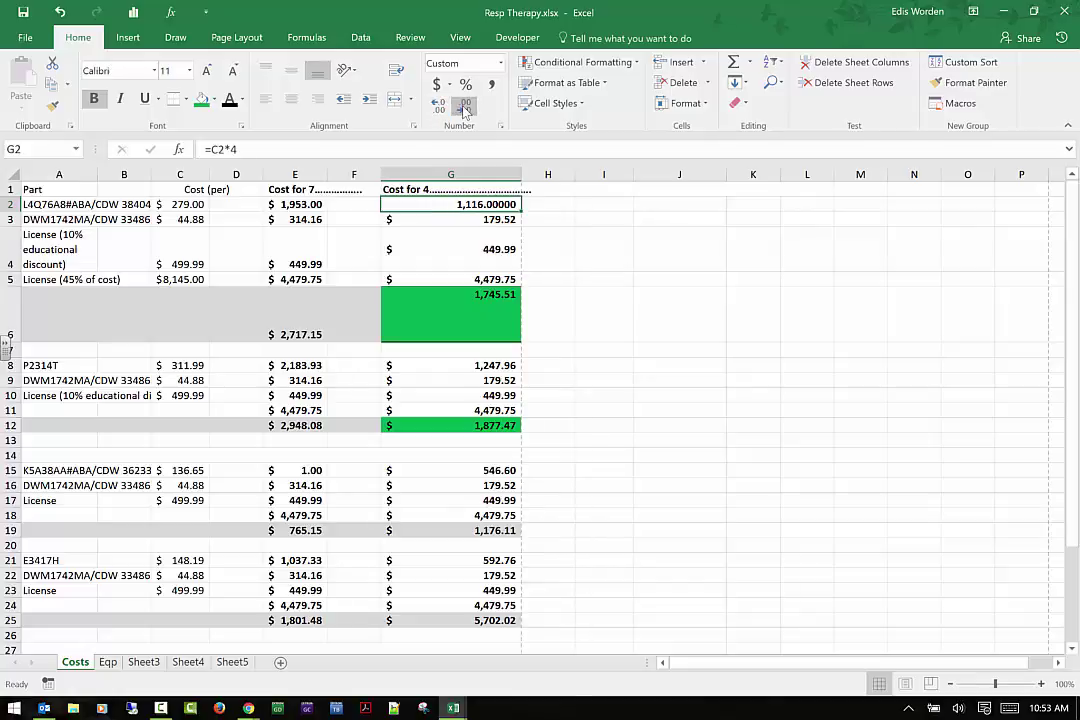
pyautogui.click(464, 108)
pyautogui.click(464, 108)
pyautogui.click(464, 108)
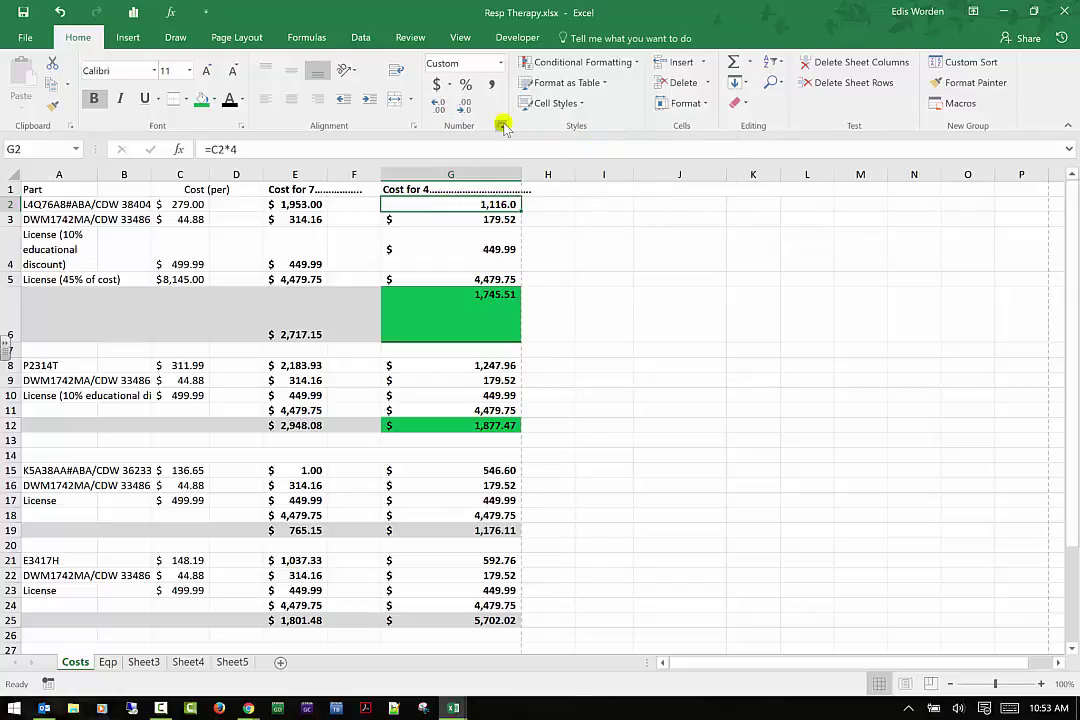
pyautogui.click(501, 126)
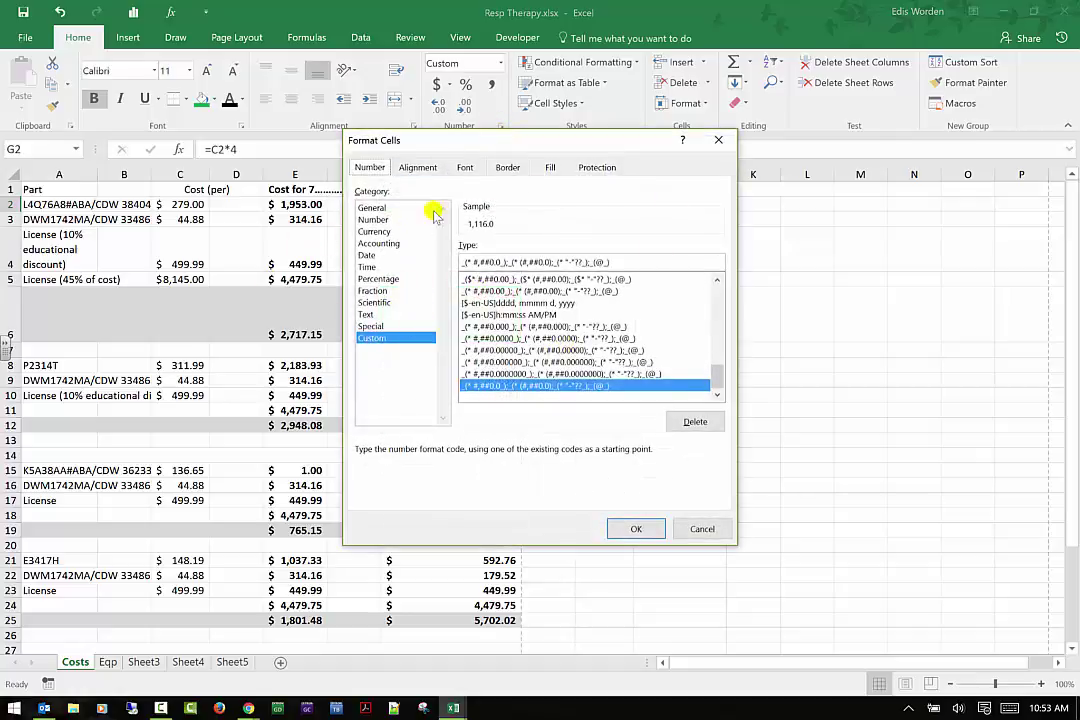
pyautogui.click(703, 529)
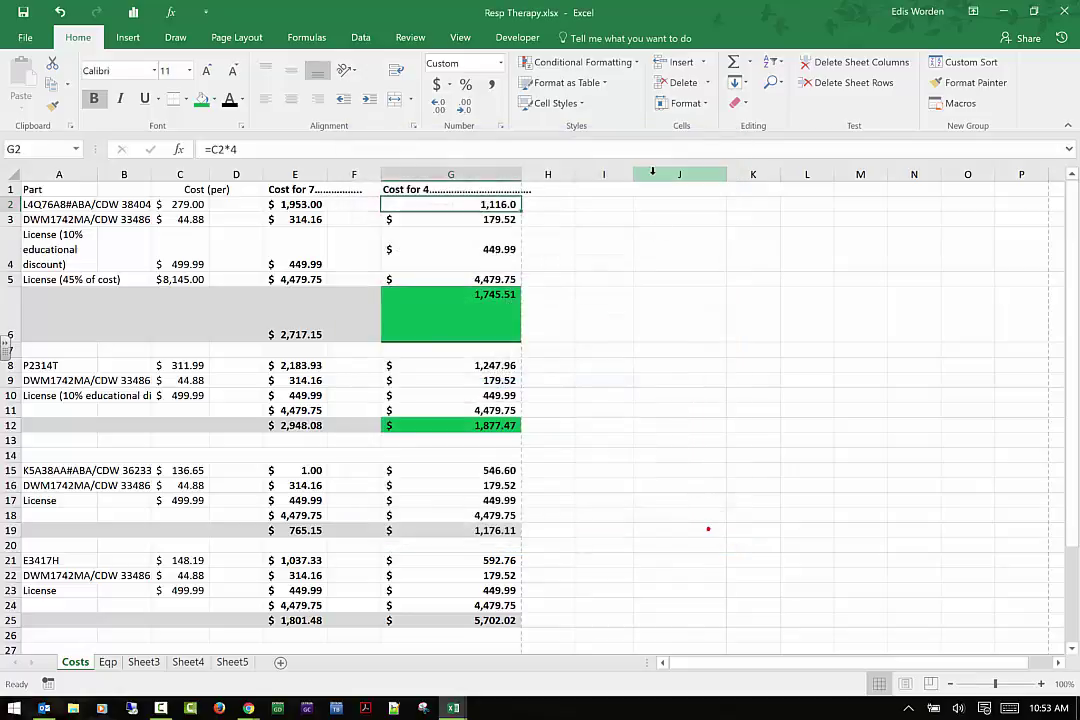
# Look through the Conditional Formatting options, including Highlight Cells Rules, New Rule, Clear Rules and Manage Rules
pyautogui.click(638, 62)
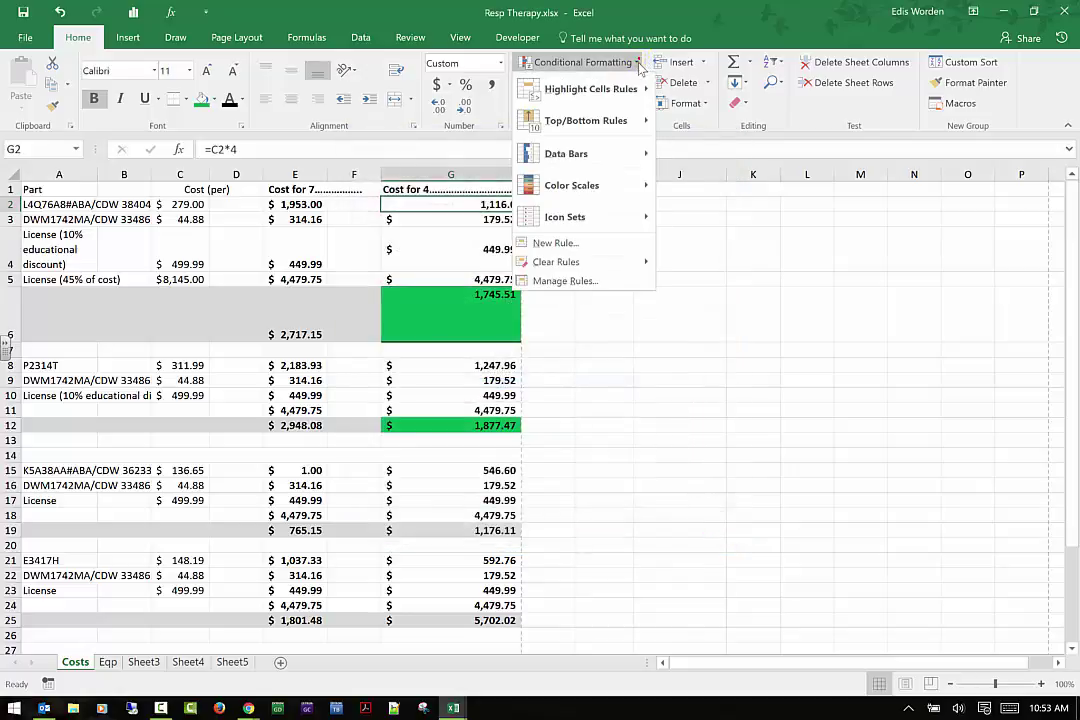
pyautogui.press('Down')
pyautogui.press('Right')
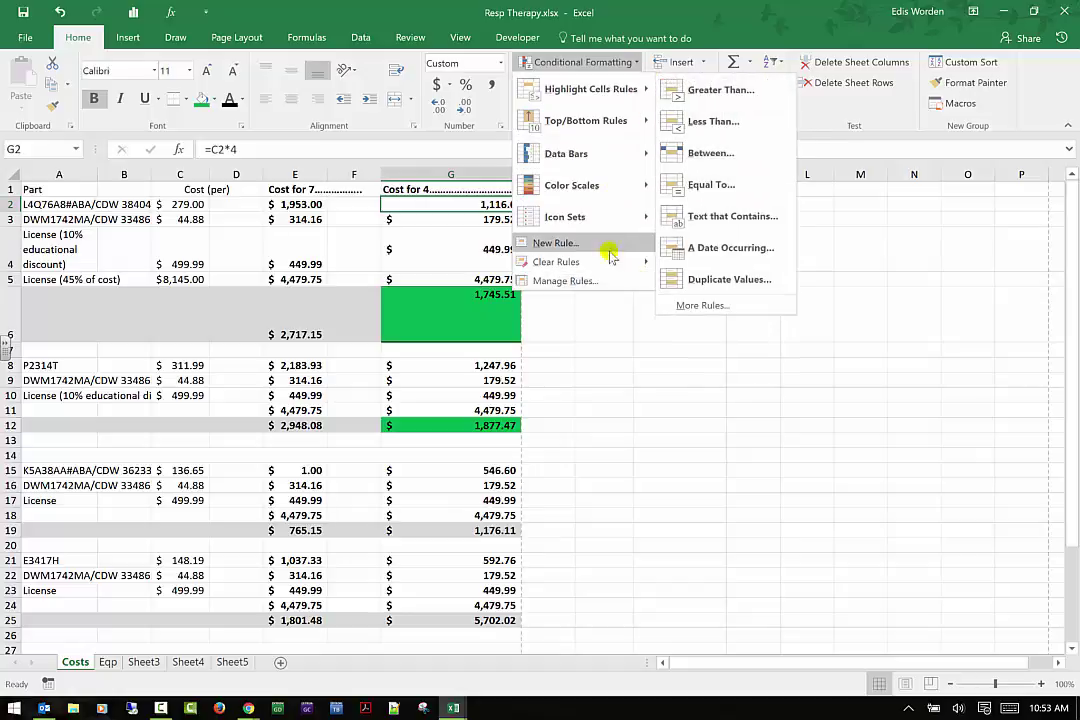
pyautogui.moveTo(612, 262)
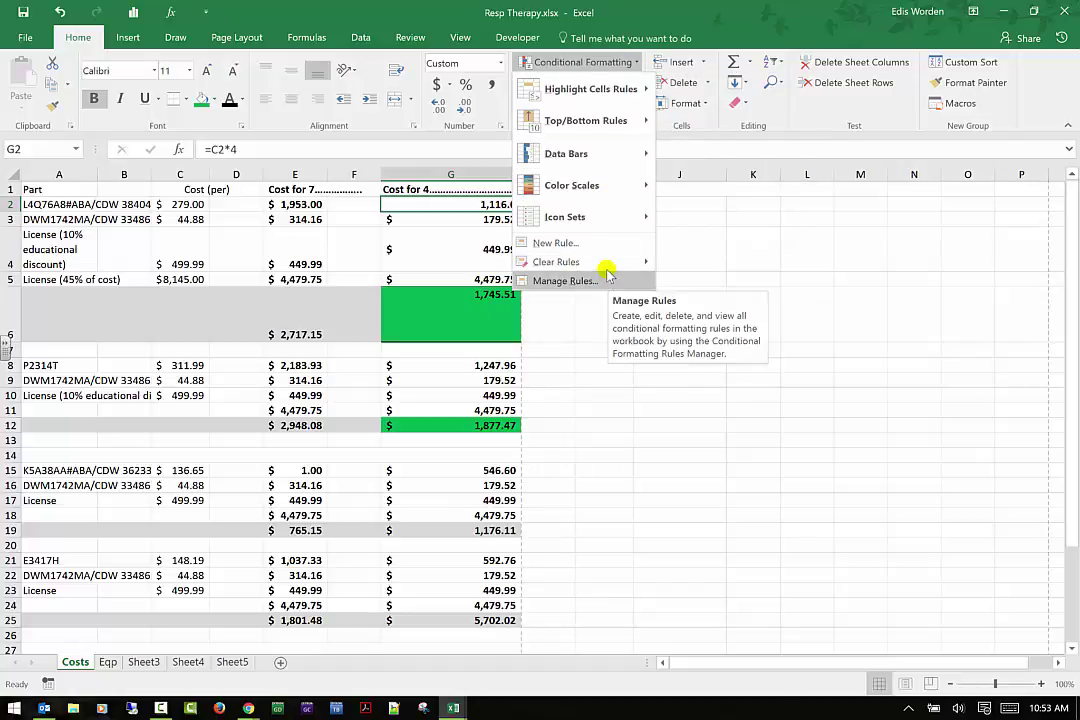
pyautogui.click(734, 141)
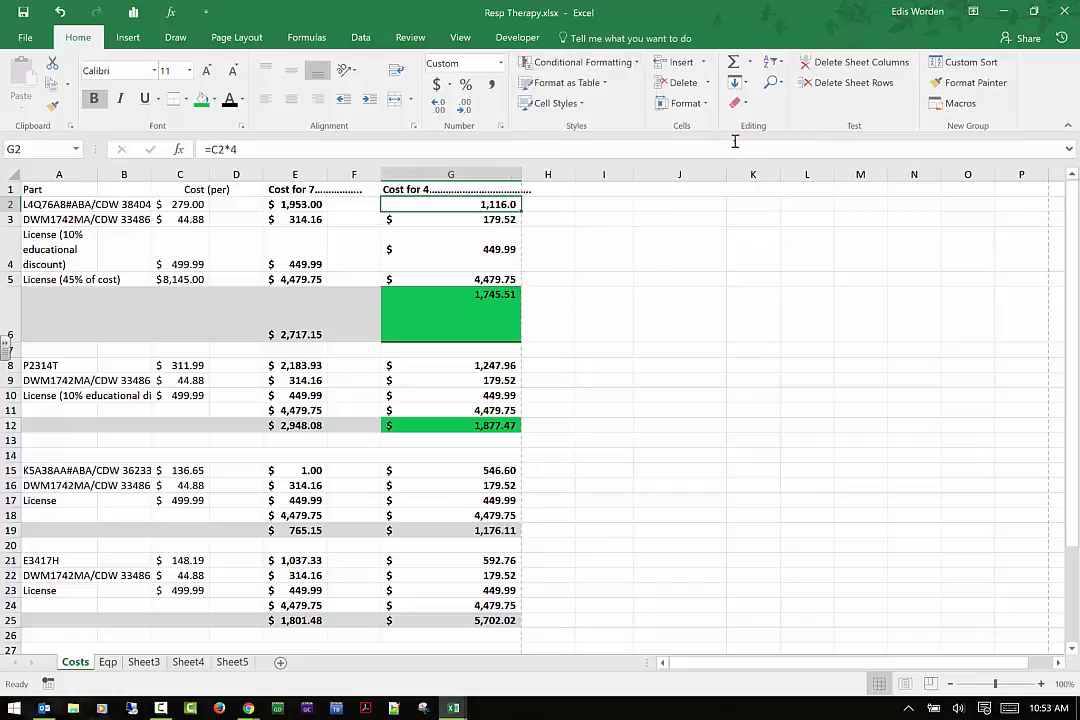
pyautogui.click(601, 83)
pyautogui.click(628, 64)
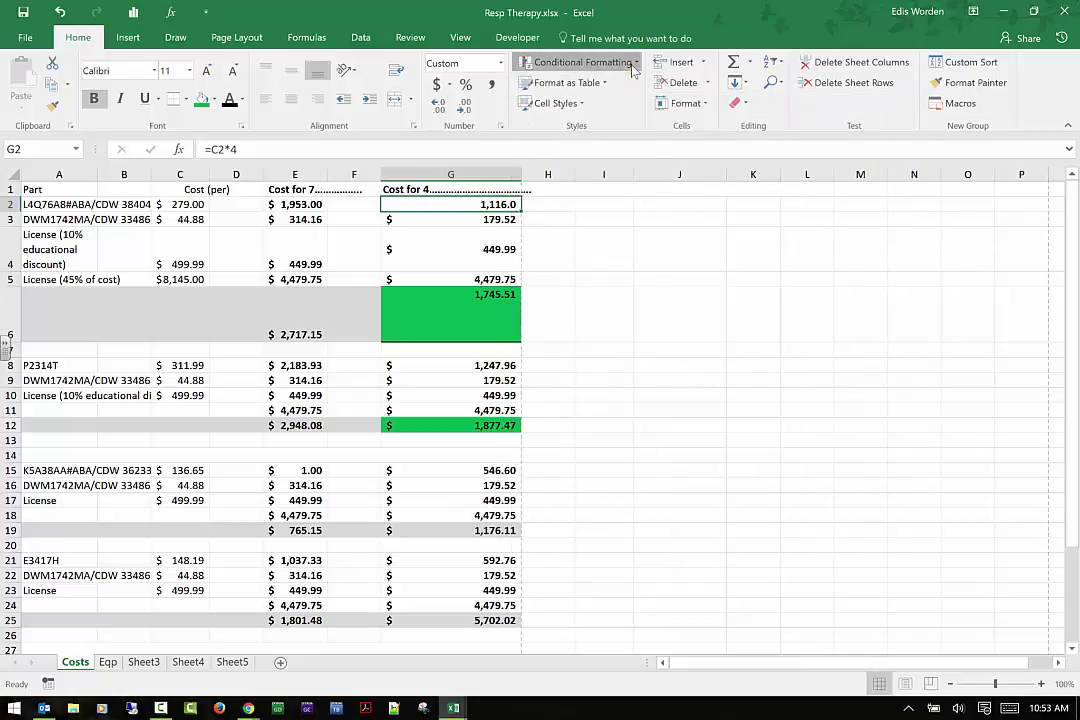
pyautogui.click(630, 63)
pyautogui.moveTo(614, 98)
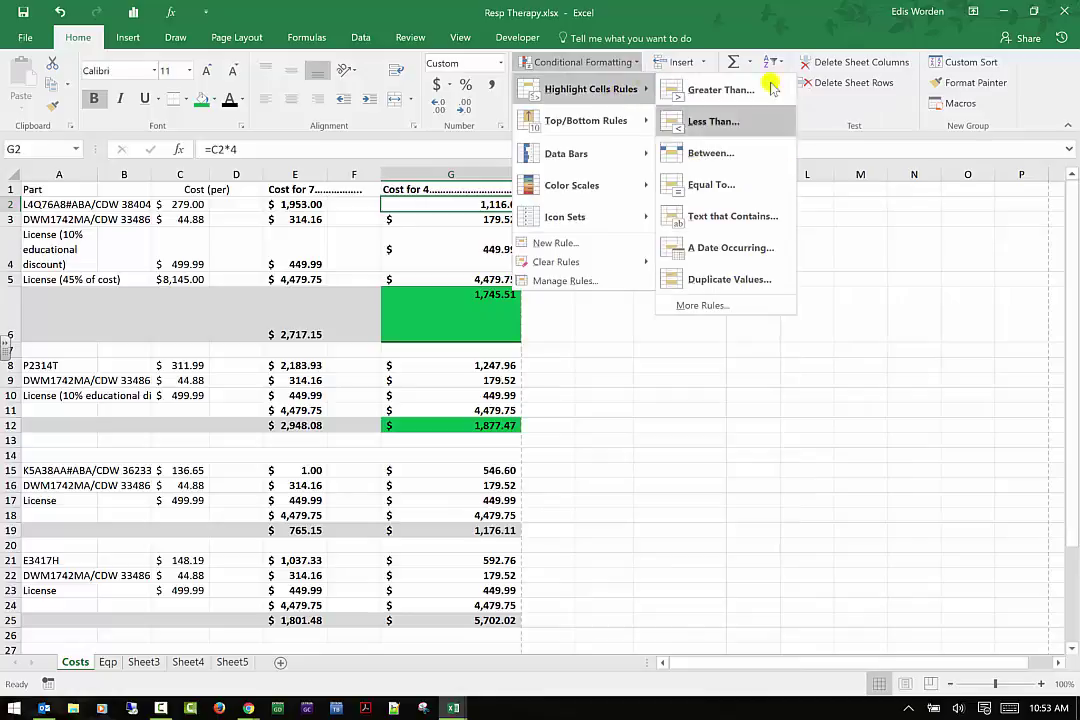
pyautogui.click(639, 63)
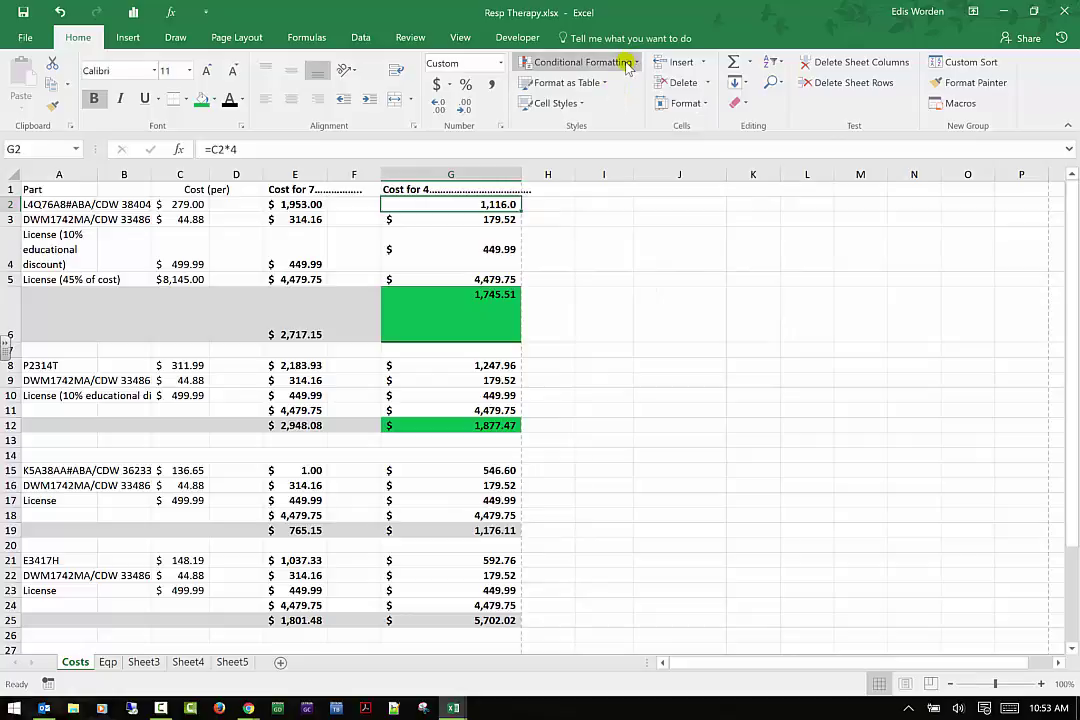
# Try to format the data range around G2 as a table with the dark orange style
pyautogui.click(610, 85)
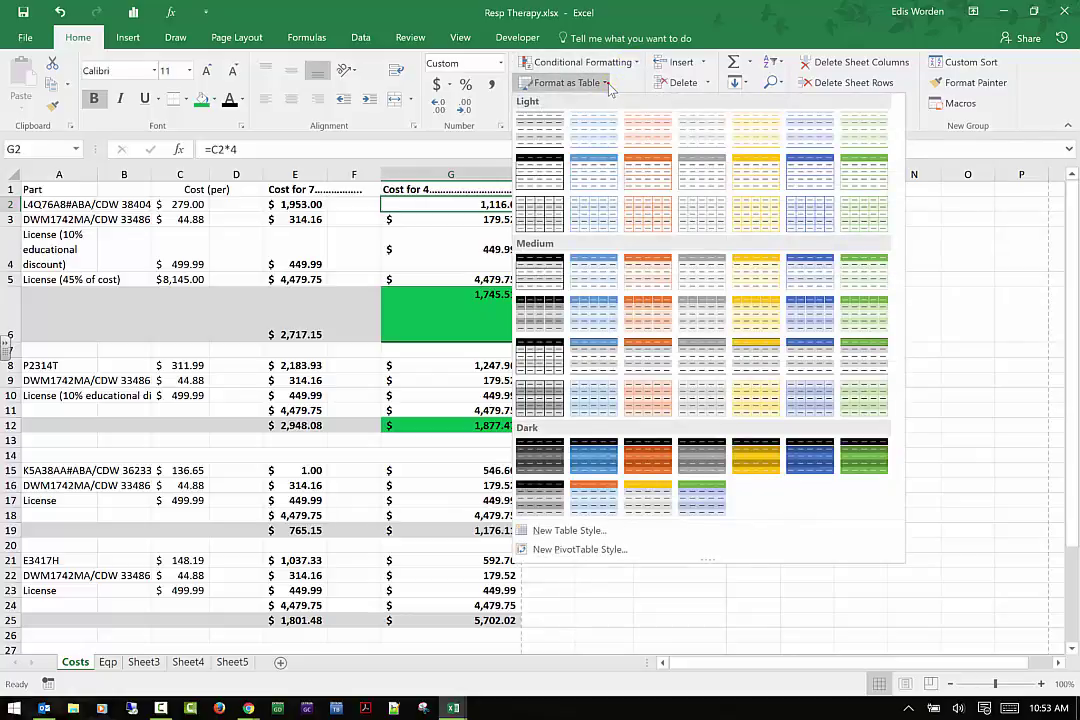
pyautogui.click(649, 459)
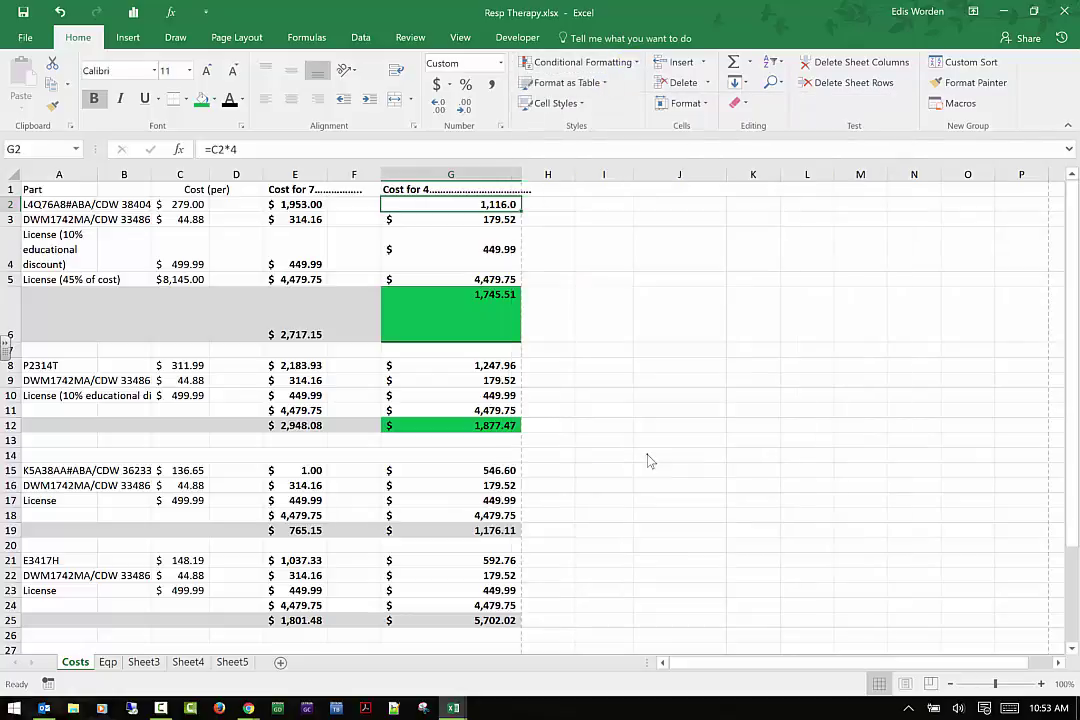
pyautogui.click(528, 376)
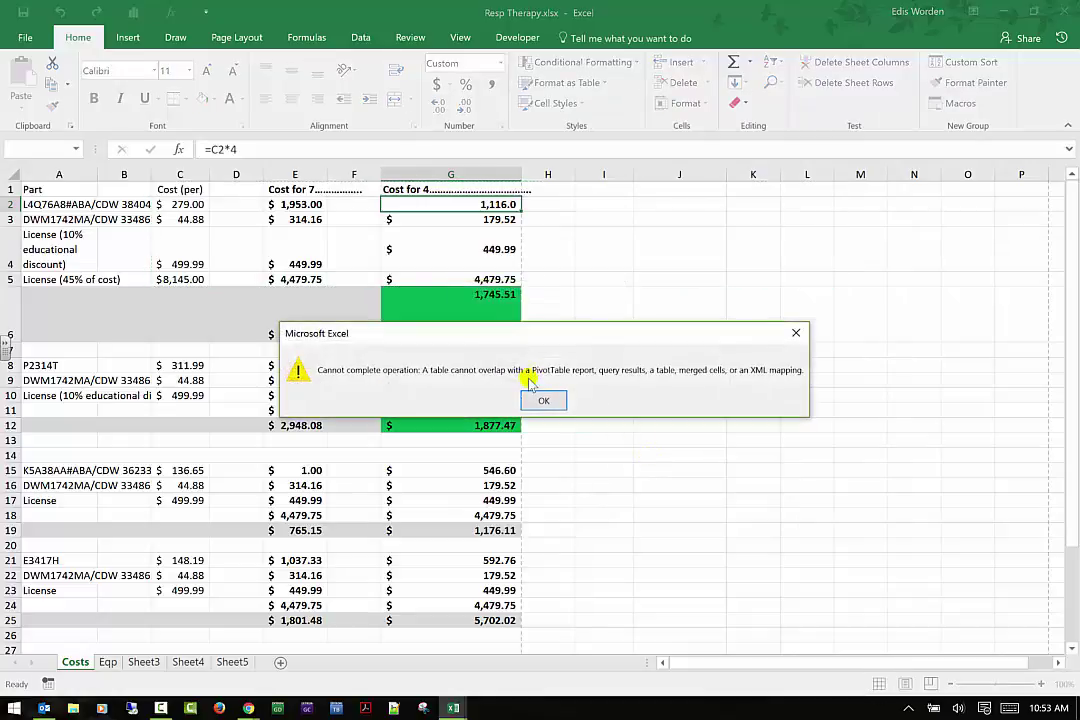
pyautogui.click(549, 413)
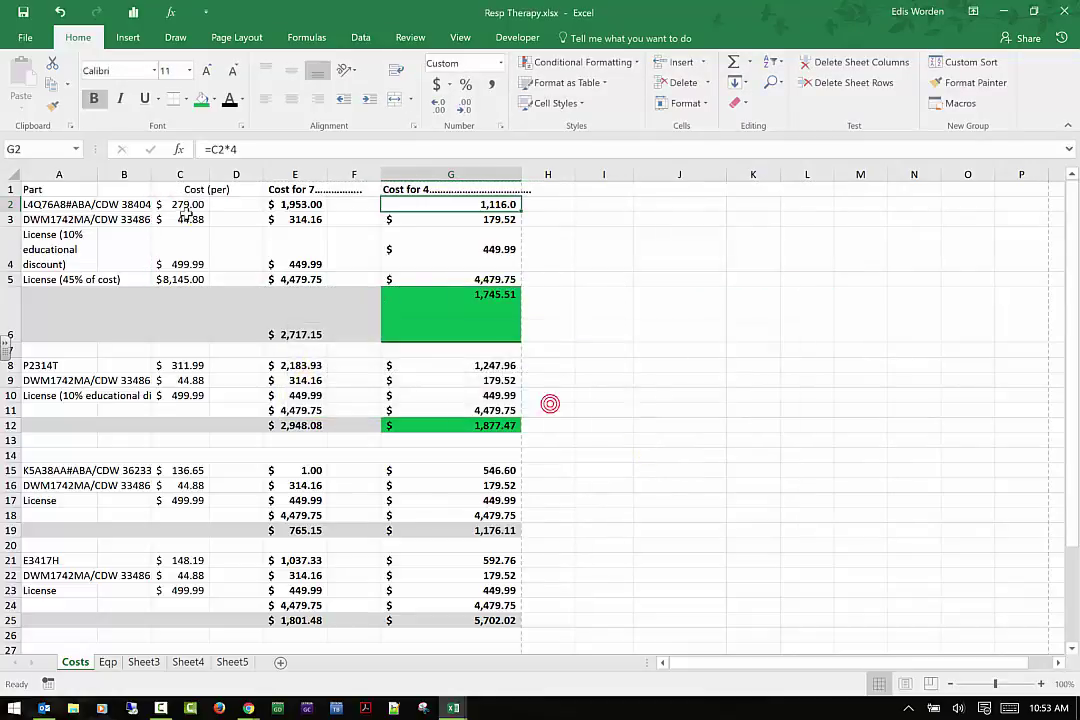
# Format cells A2:G5 as a table with the dark orange style, leaving the option for existing headers off
pyautogui.moveTo(30, 204); pyautogui.dragTo(458, 282)
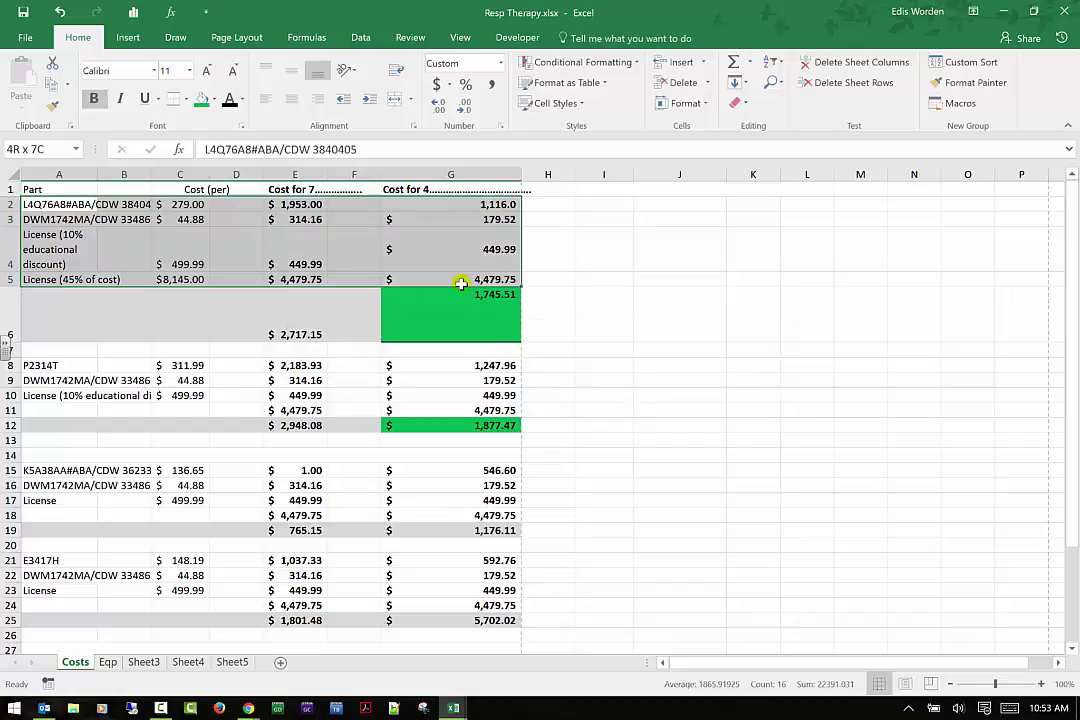
pyautogui.click(566, 82)
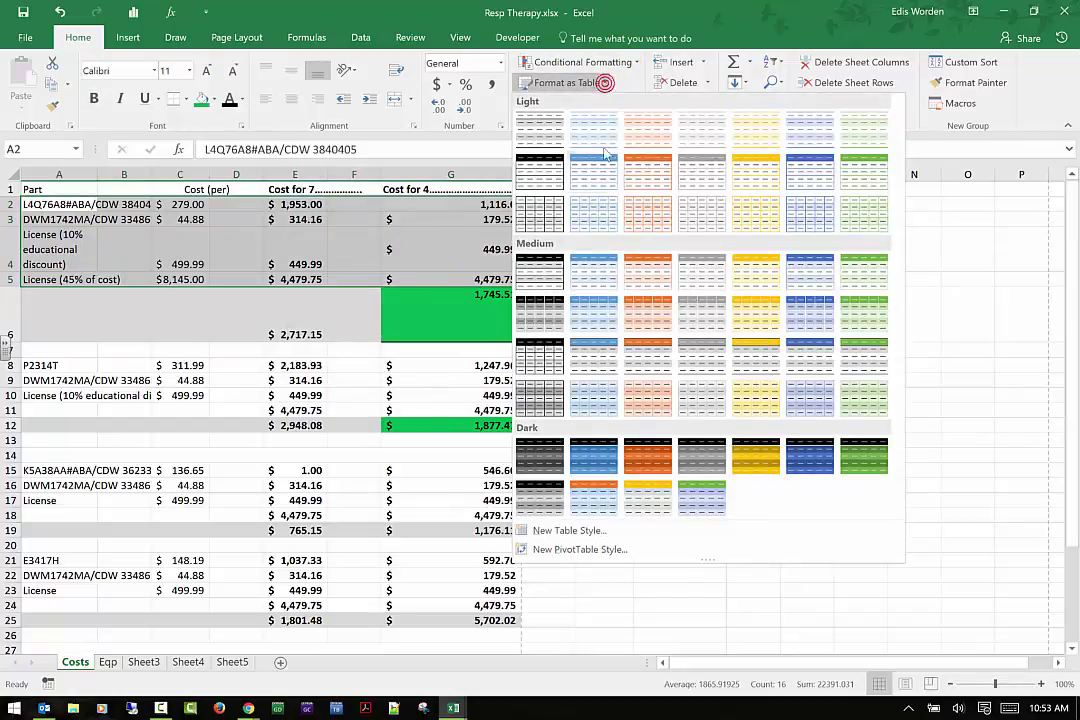
pyautogui.click(670, 447)
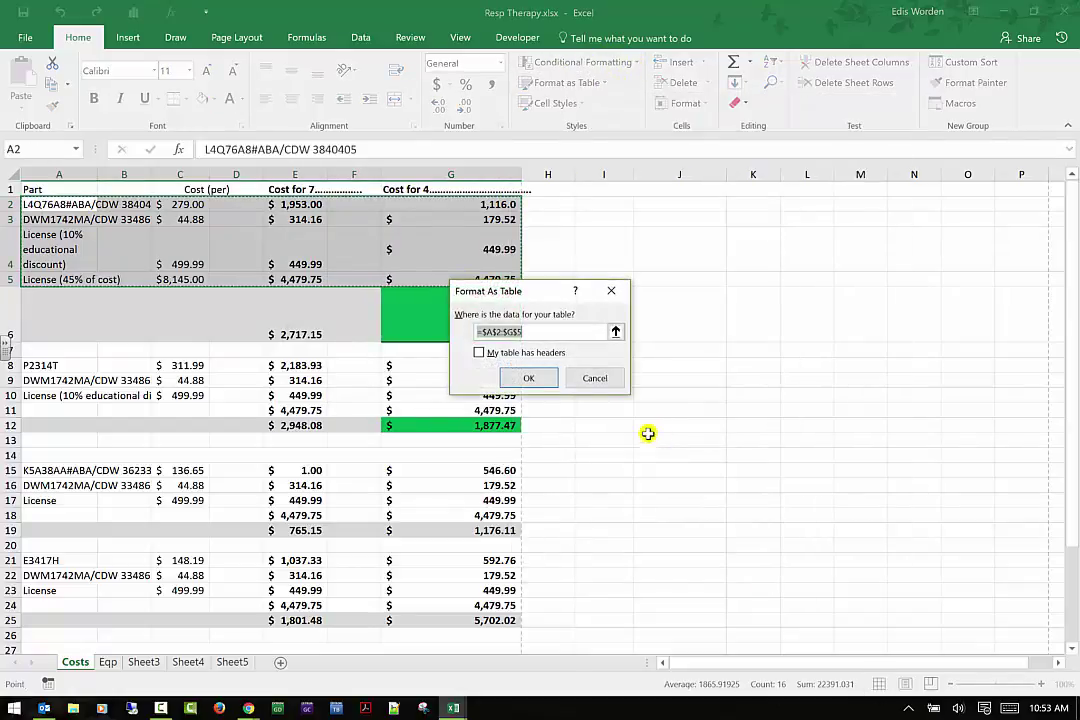
pyautogui.click(526, 379)
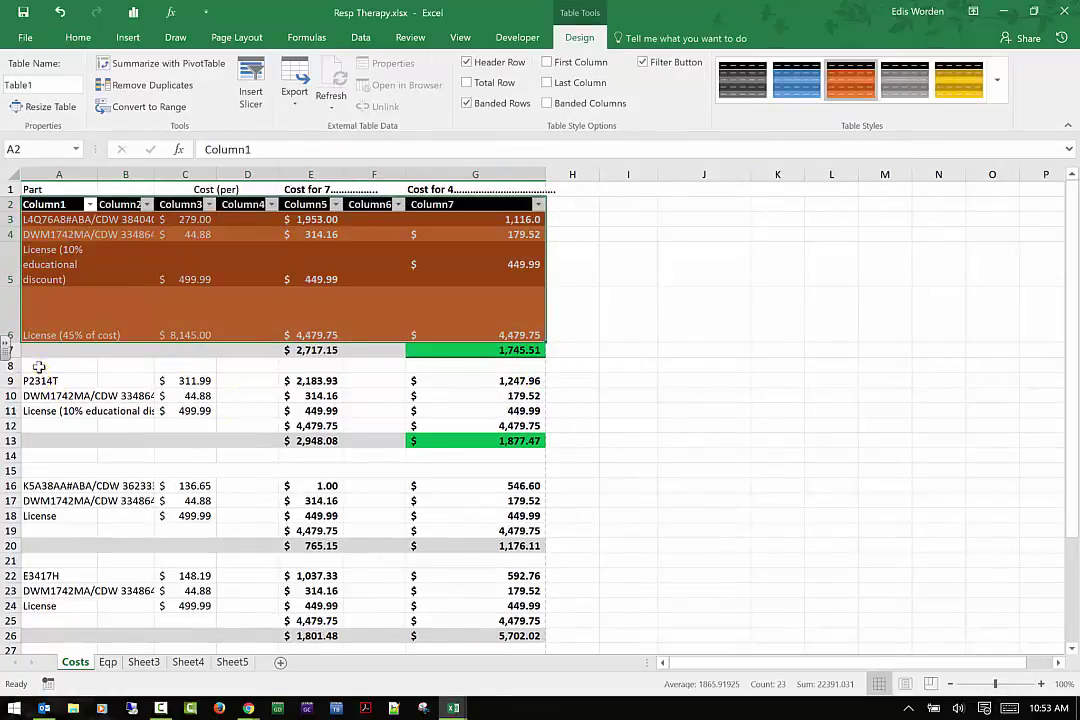
# Format cells A8:G13 as a table with the dark green style, leaving the option for existing headers off
pyautogui.moveTo(38, 367); pyautogui.dragTo(545, 440)
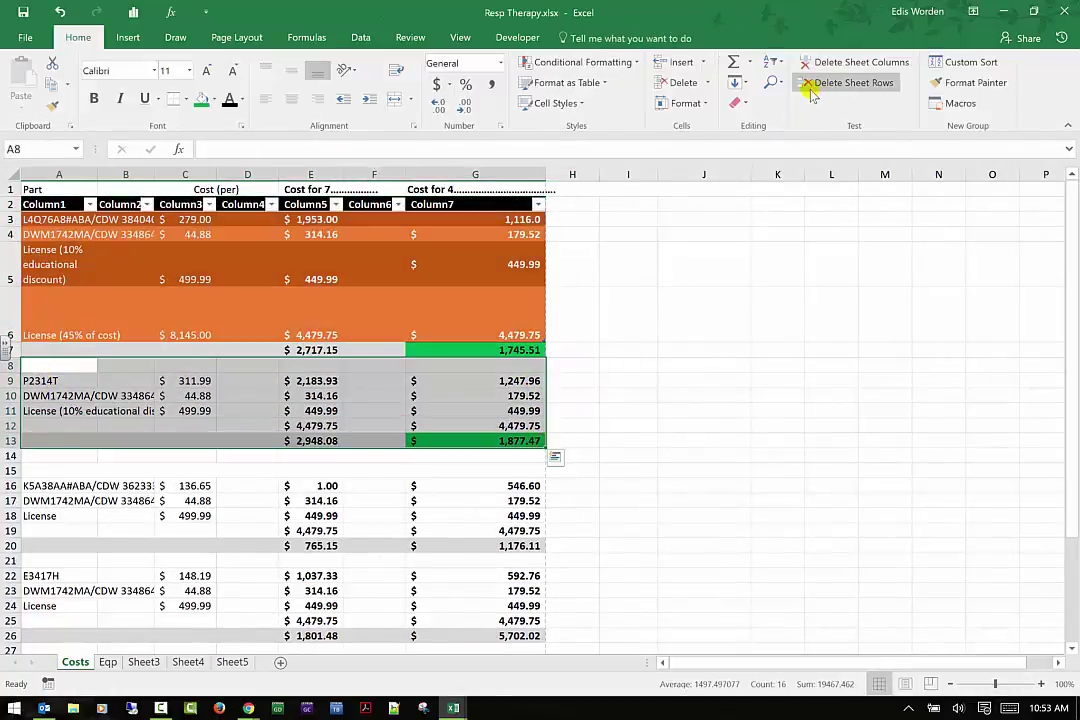
pyautogui.click(600, 83)
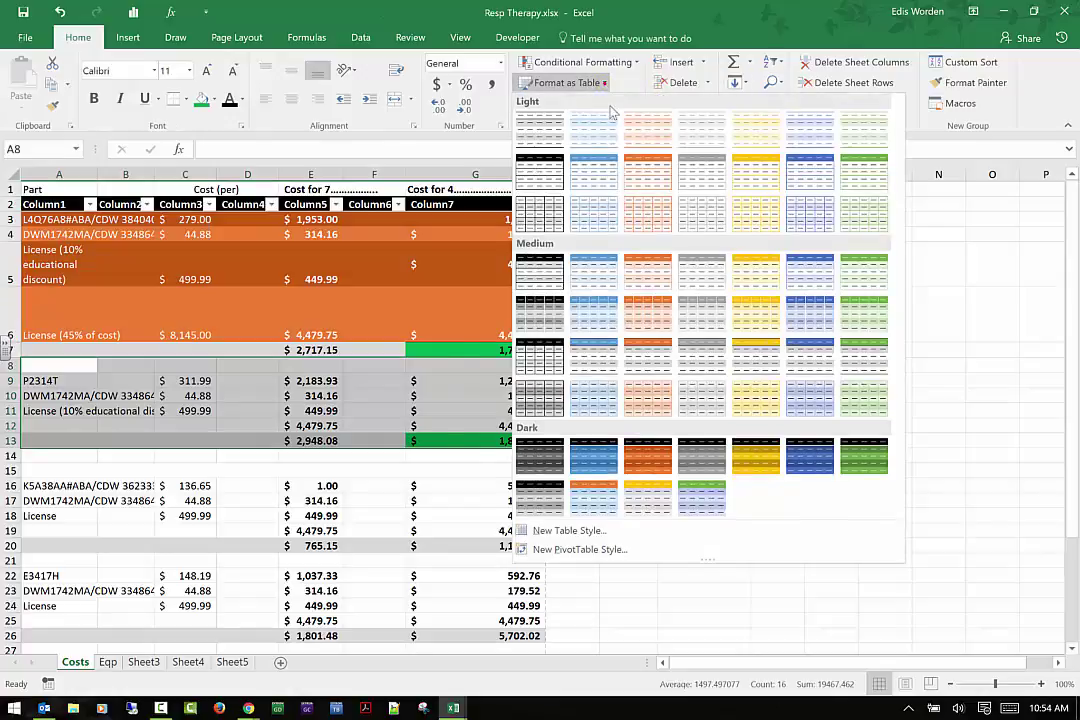
pyautogui.click(712, 502)
pyautogui.click(527, 378)
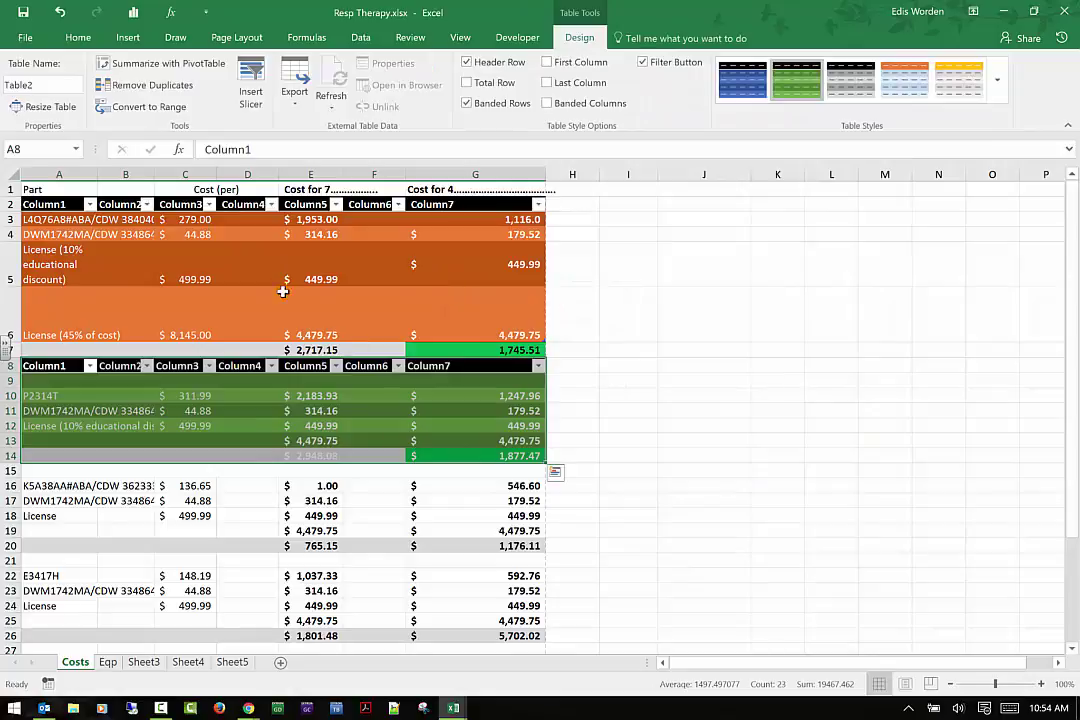
# Look at the sort and filter options for Column6 of the orange table, including Sort by Color and Text Filters
pyautogui.click(398, 205)
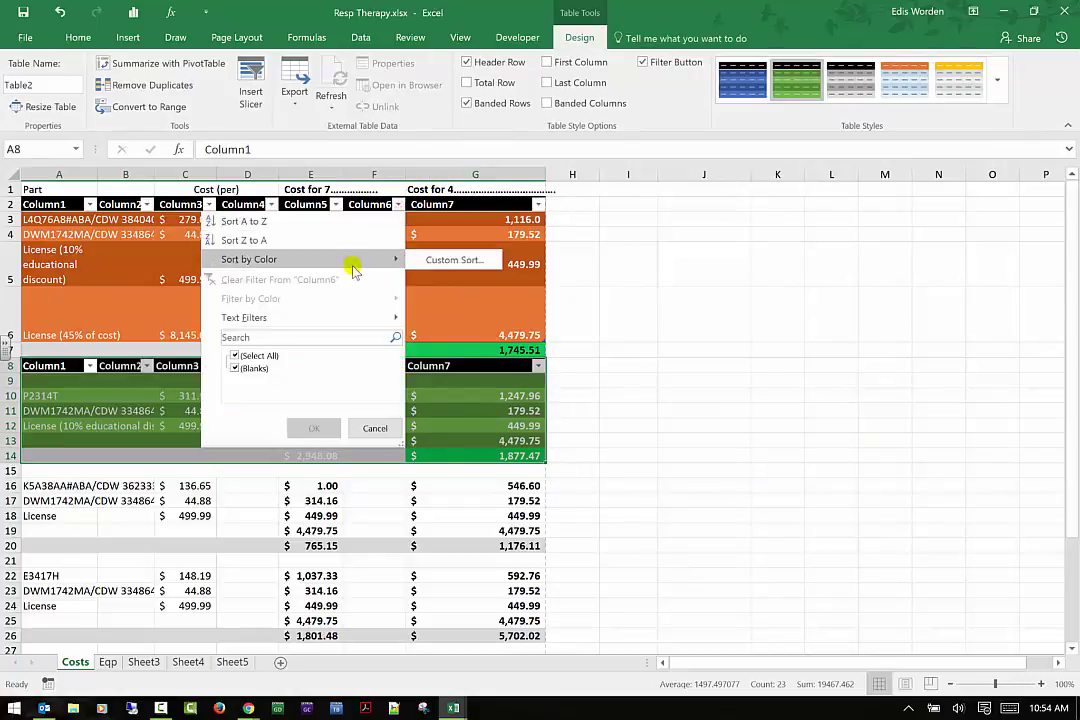
pyautogui.moveTo(337, 317)
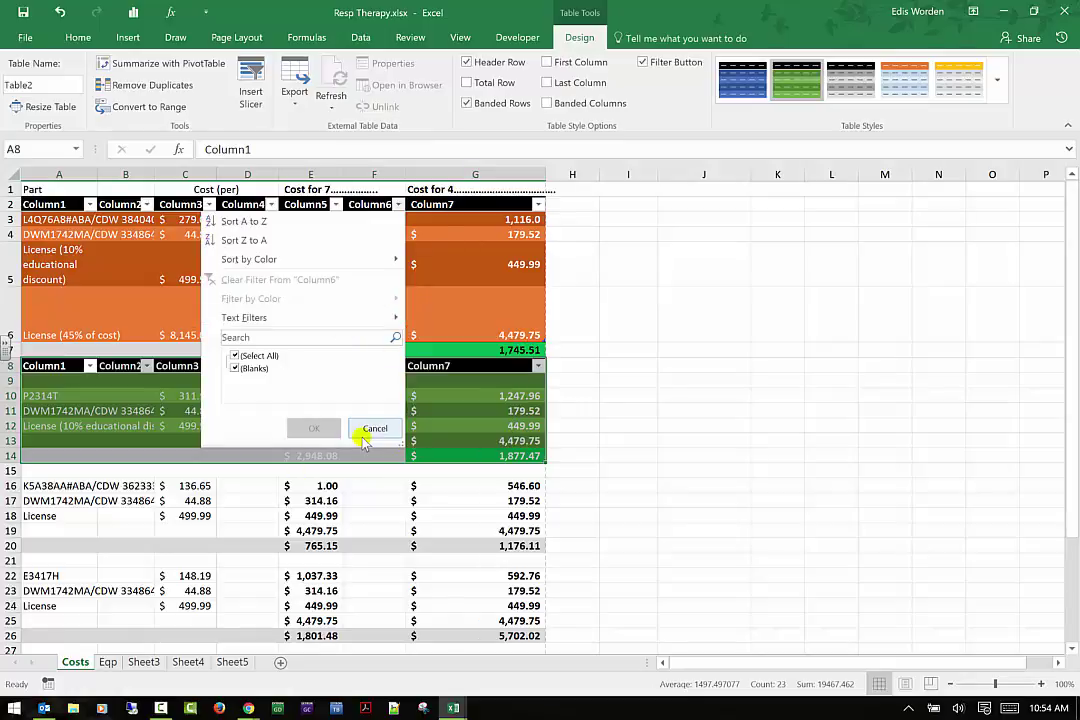
pyautogui.click(368, 429)
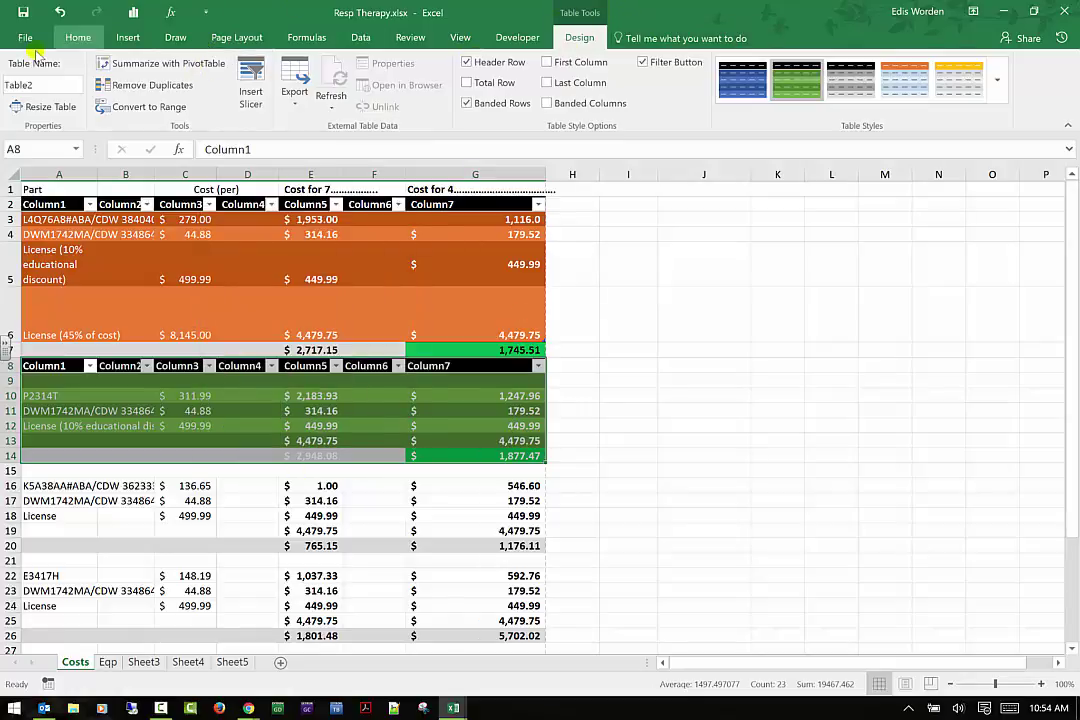
# Apply the light blue 20% - Accent1 cell style to the second table, cells A8:G14
pyautogui.click(72, 42)
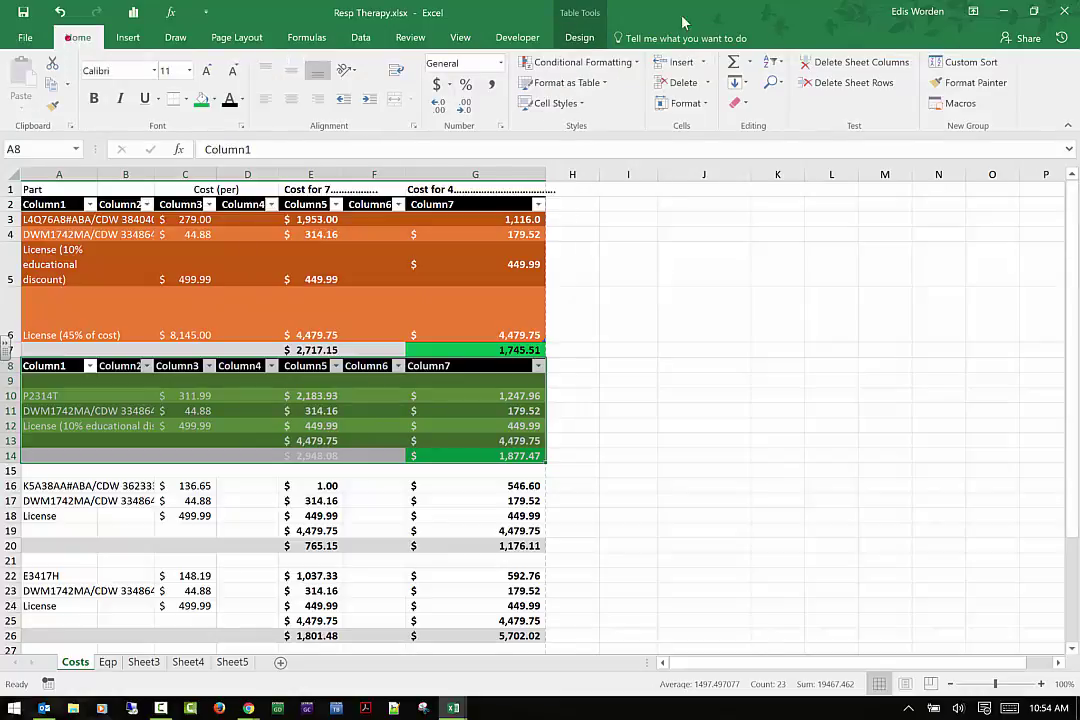
pyautogui.click(582, 104)
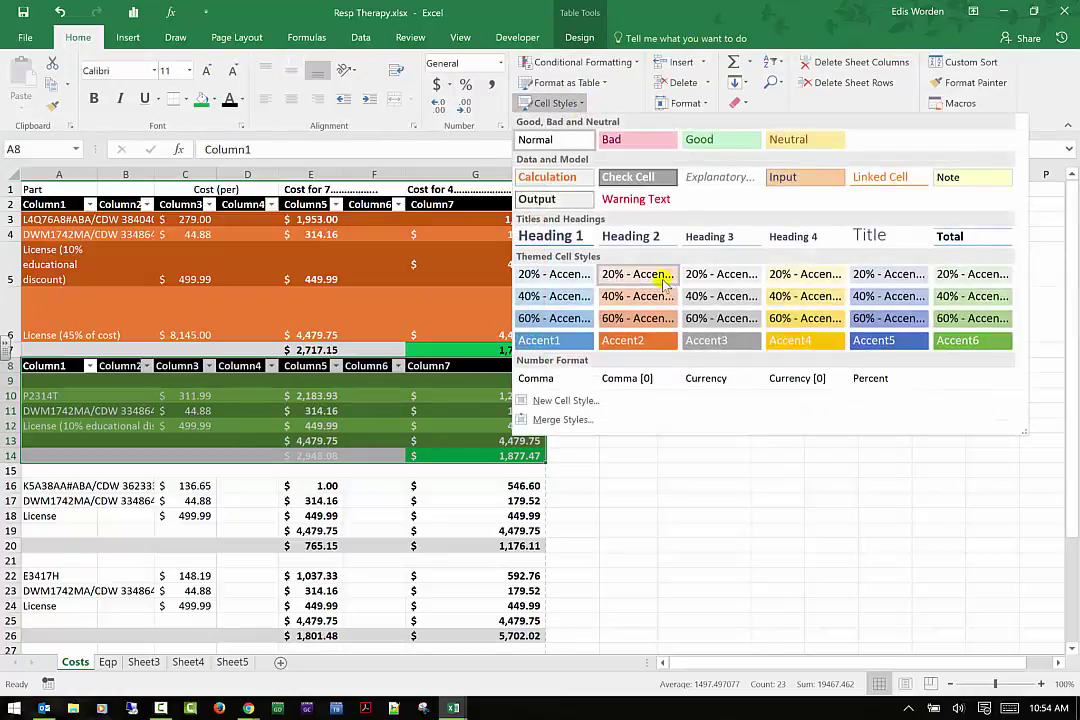
pyautogui.click(575, 274)
pyautogui.click(683, 416)
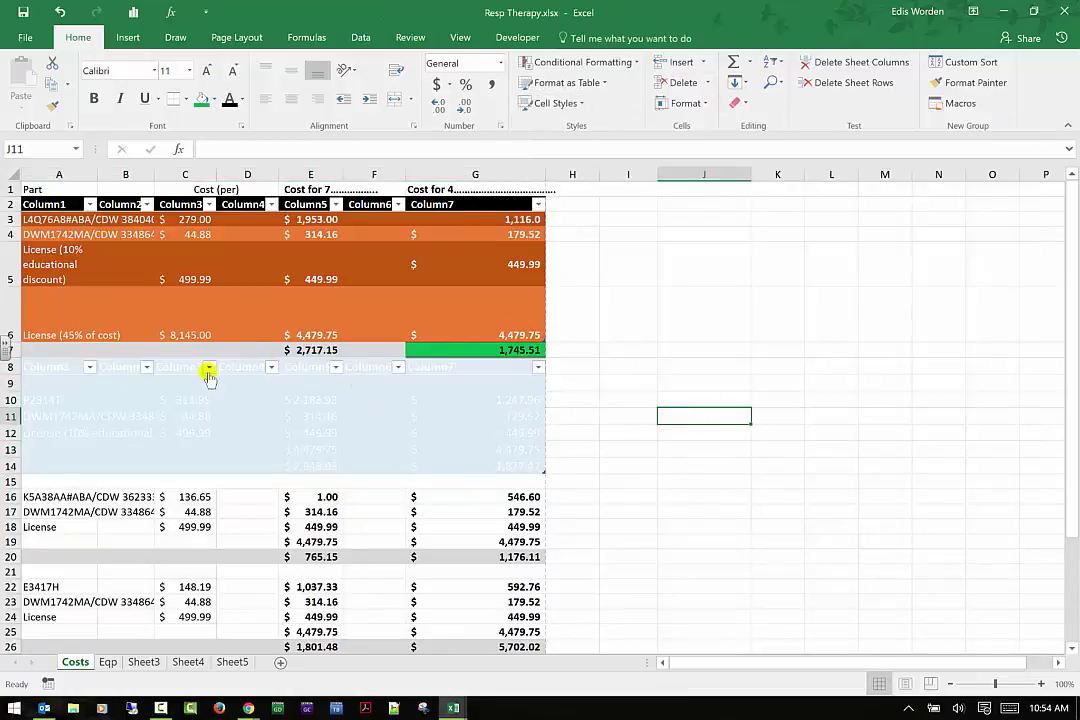
# Apply the green Accent6 cell style to the second table, cells A8:G14
pyautogui.moveTo(49, 374); pyautogui.dragTo(492, 465)
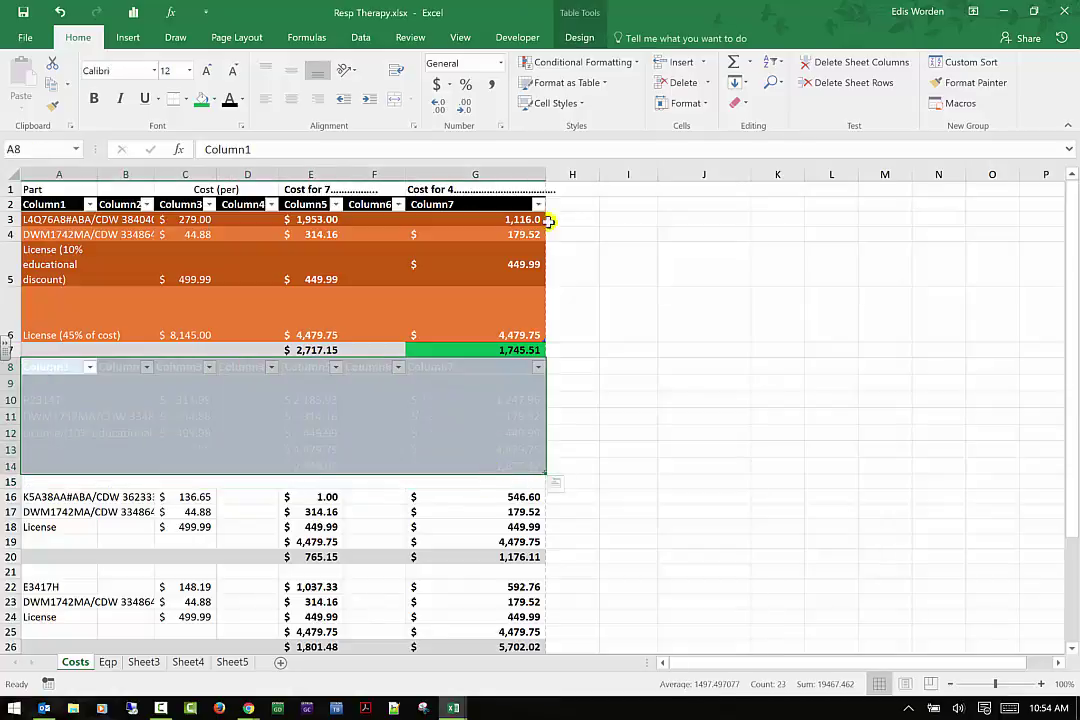
pyautogui.click(562, 103)
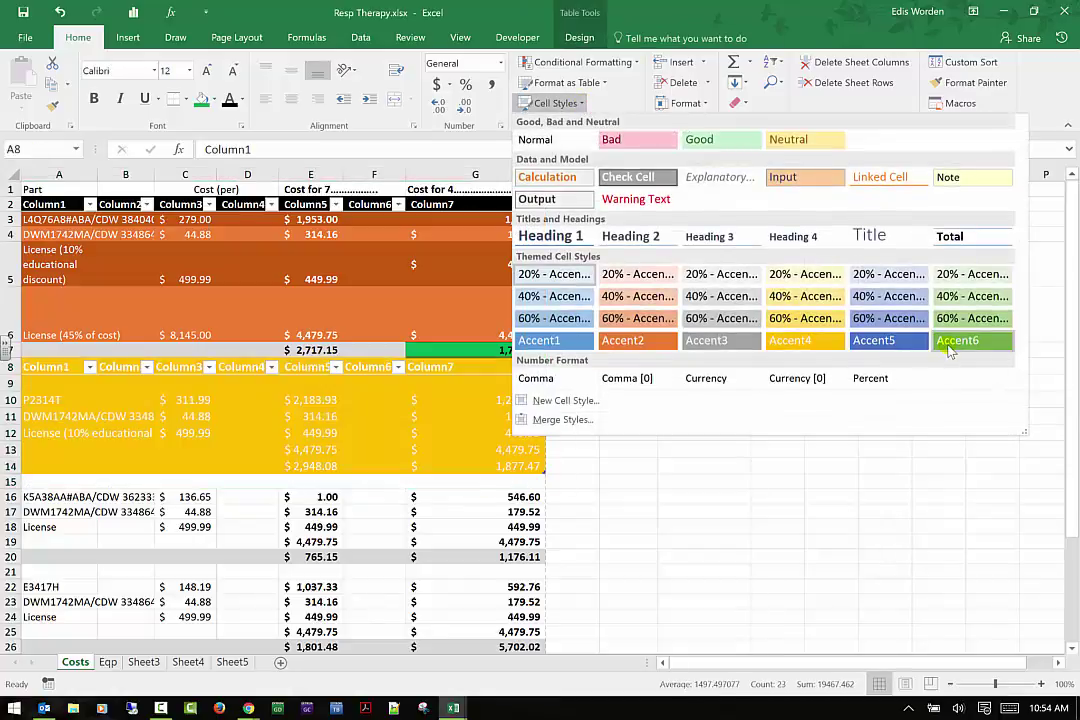
pyautogui.click(942, 346)
pyautogui.click(768, 380)
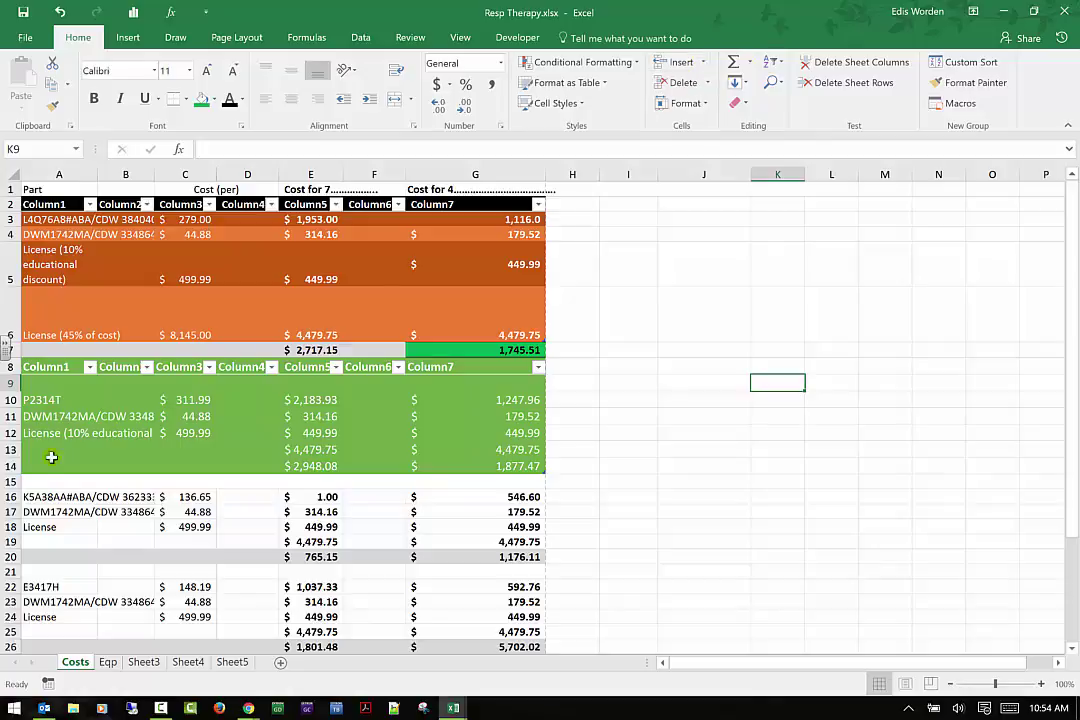
# Insert a sheet row above row 11 and another above row 9 in the green table
pyautogui.click(10, 418)
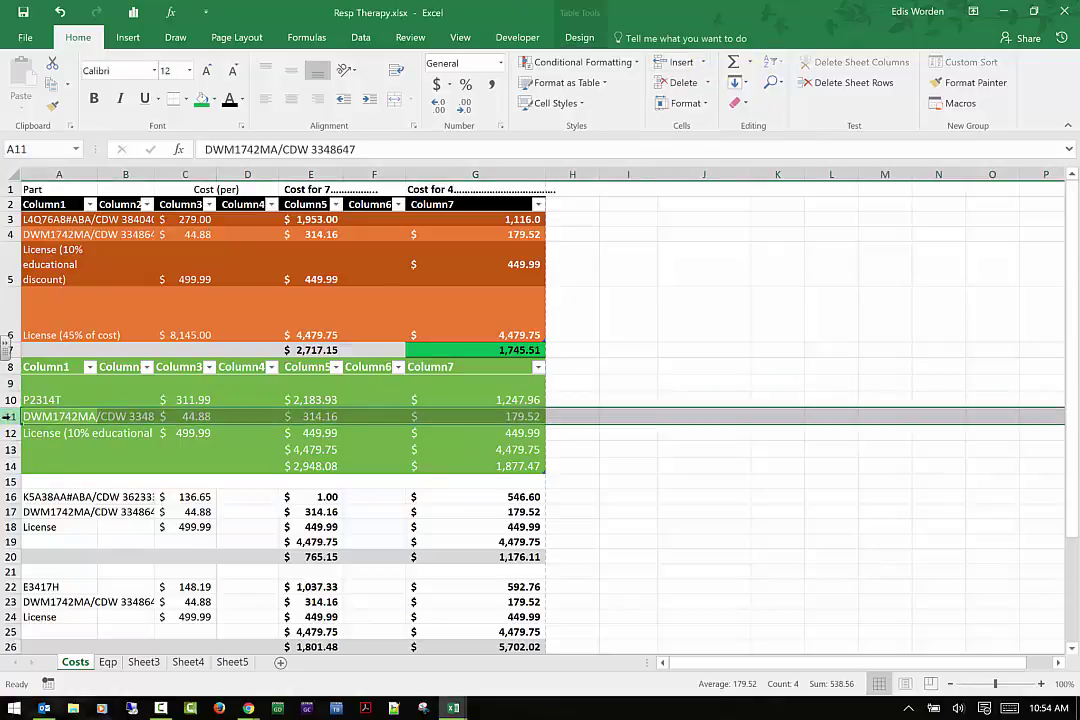
pyautogui.click(703, 63)
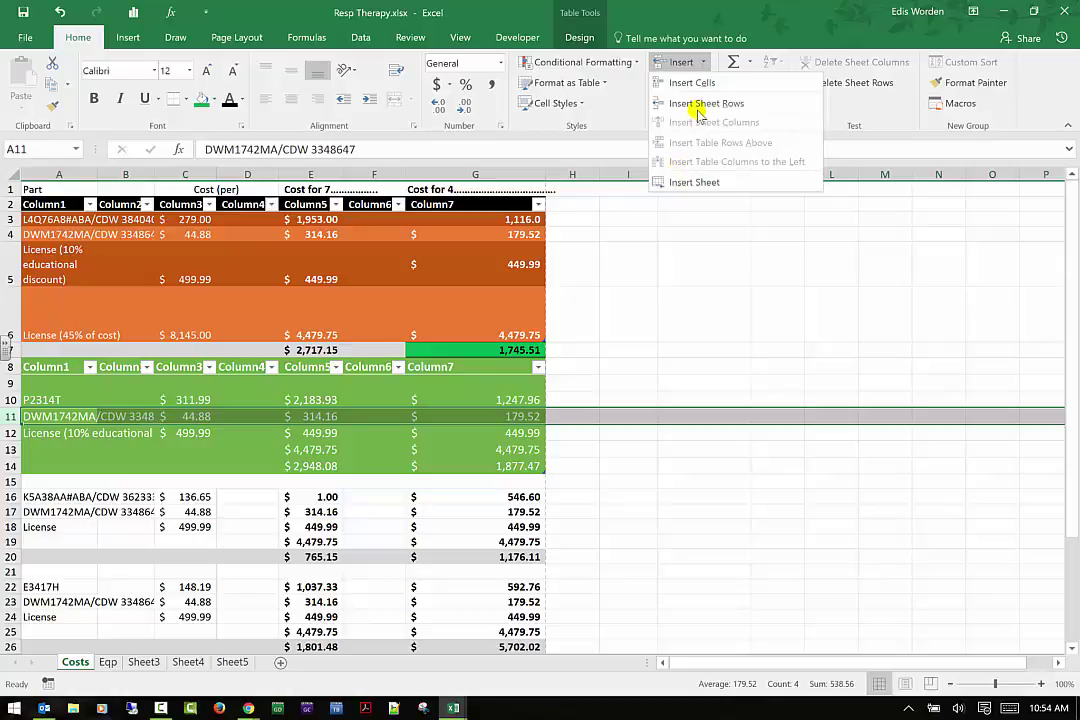
pyautogui.click(708, 104)
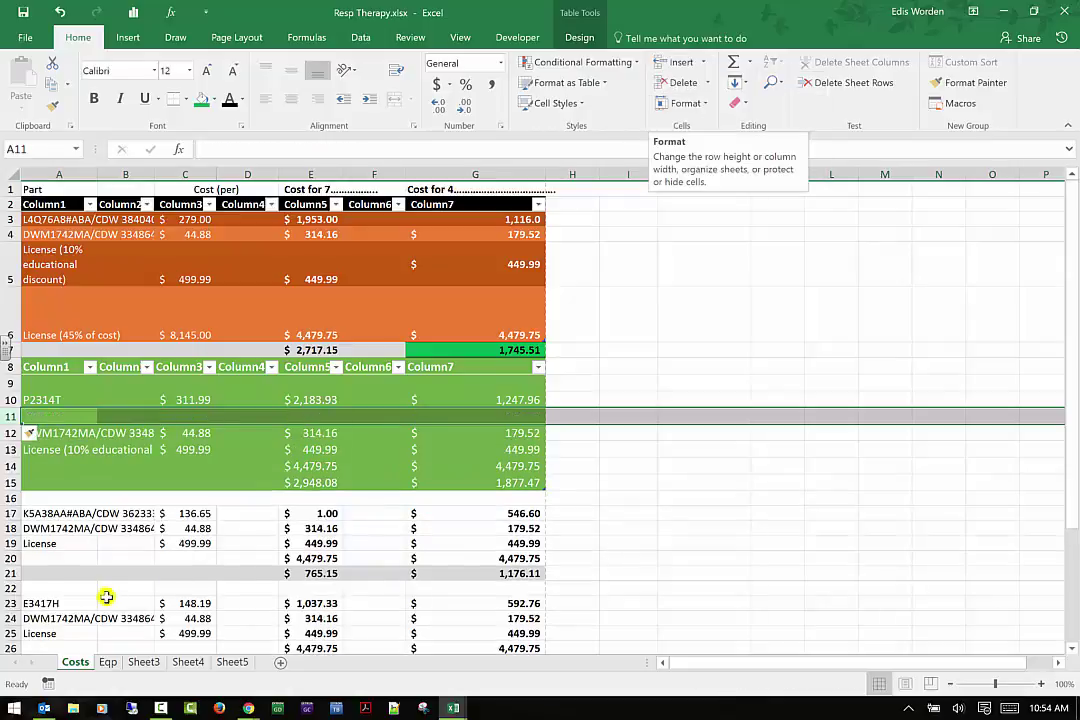
pyautogui.click(20, 382)
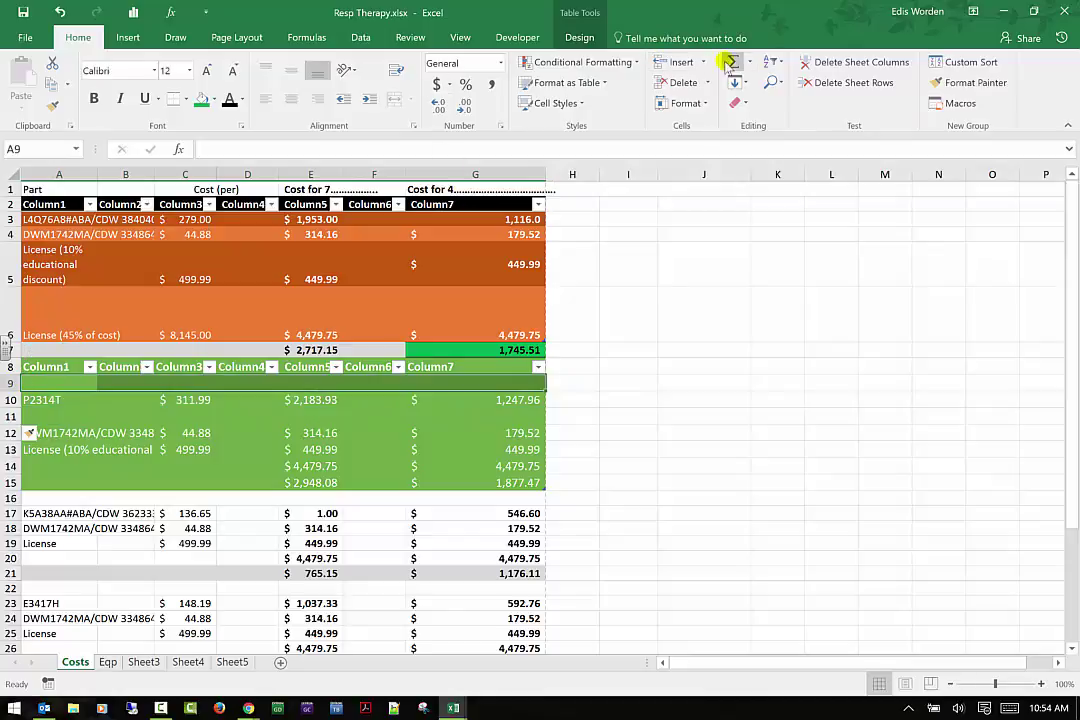
pyautogui.rightClick(9, 385)
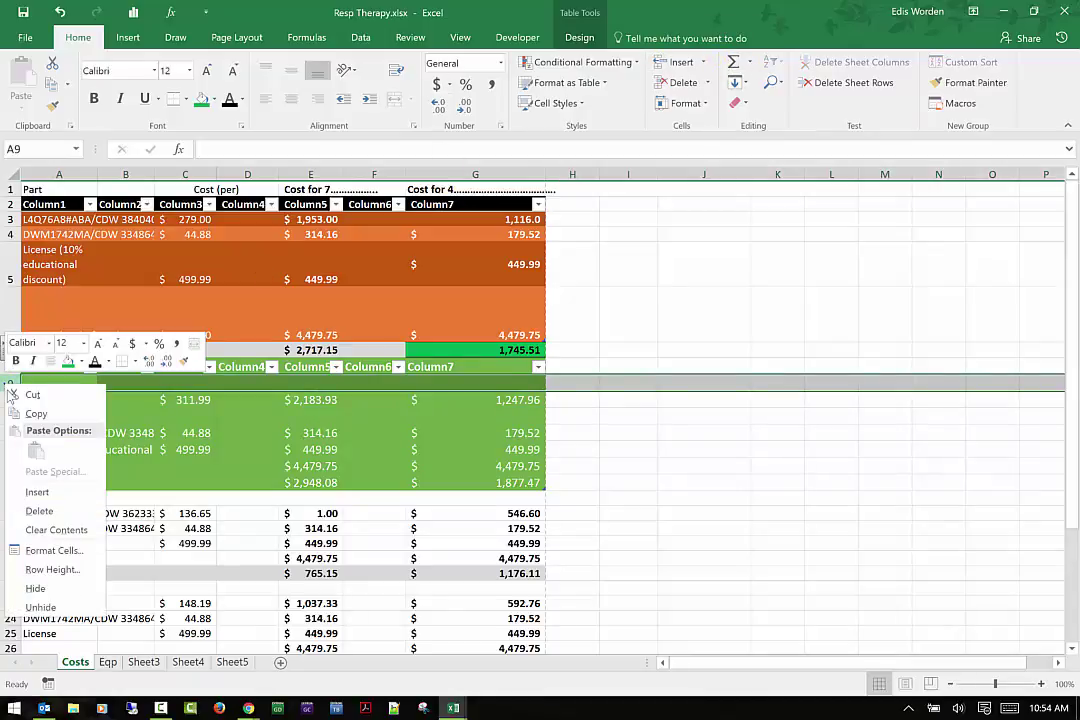
pyautogui.click(37, 491)
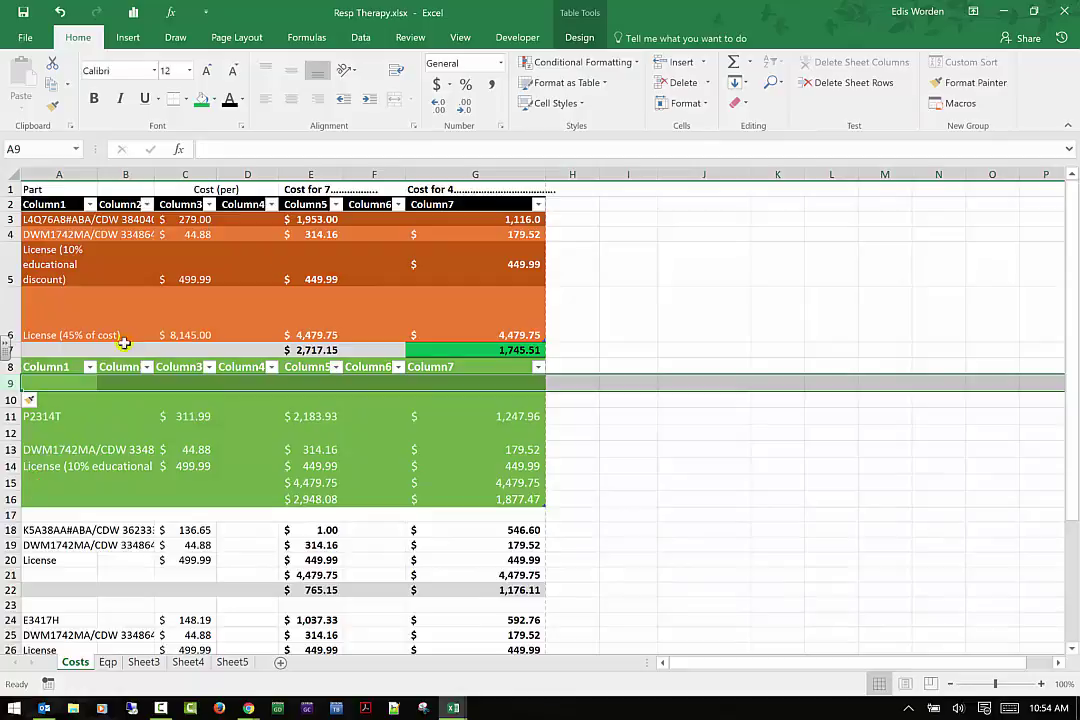
# Delete both blank sheet rows directly below the green table's header, and the blank row beneath P2314T
pyautogui.click(707, 82)
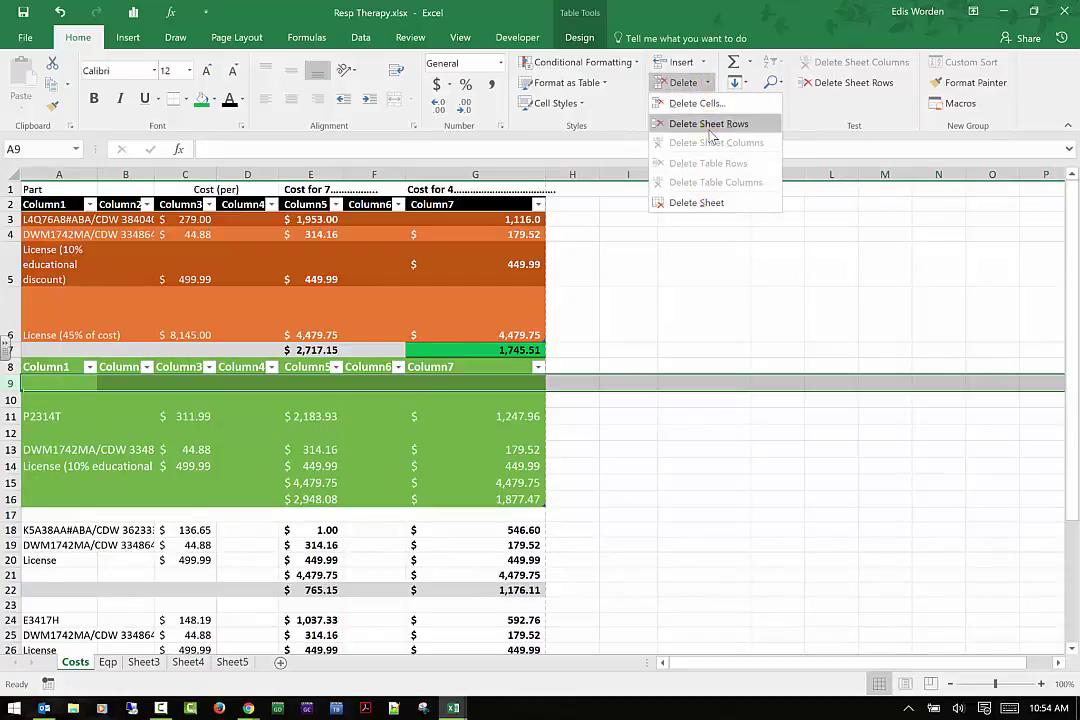
pyautogui.press('Escape')
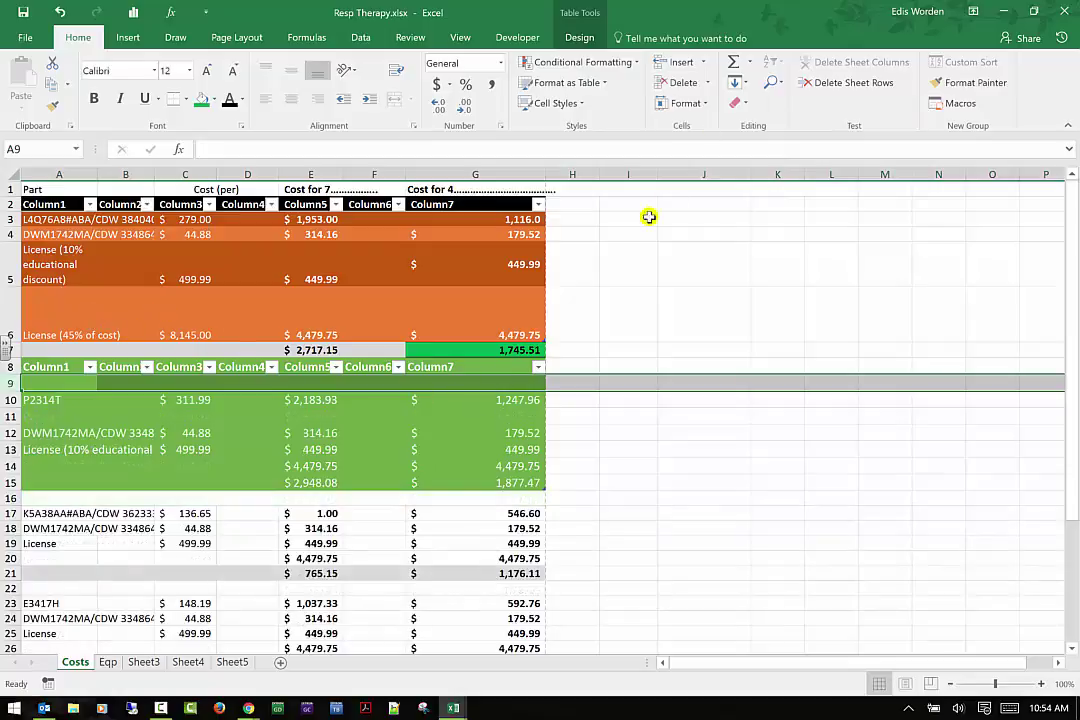
pyautogui.rightClick(7, 383)
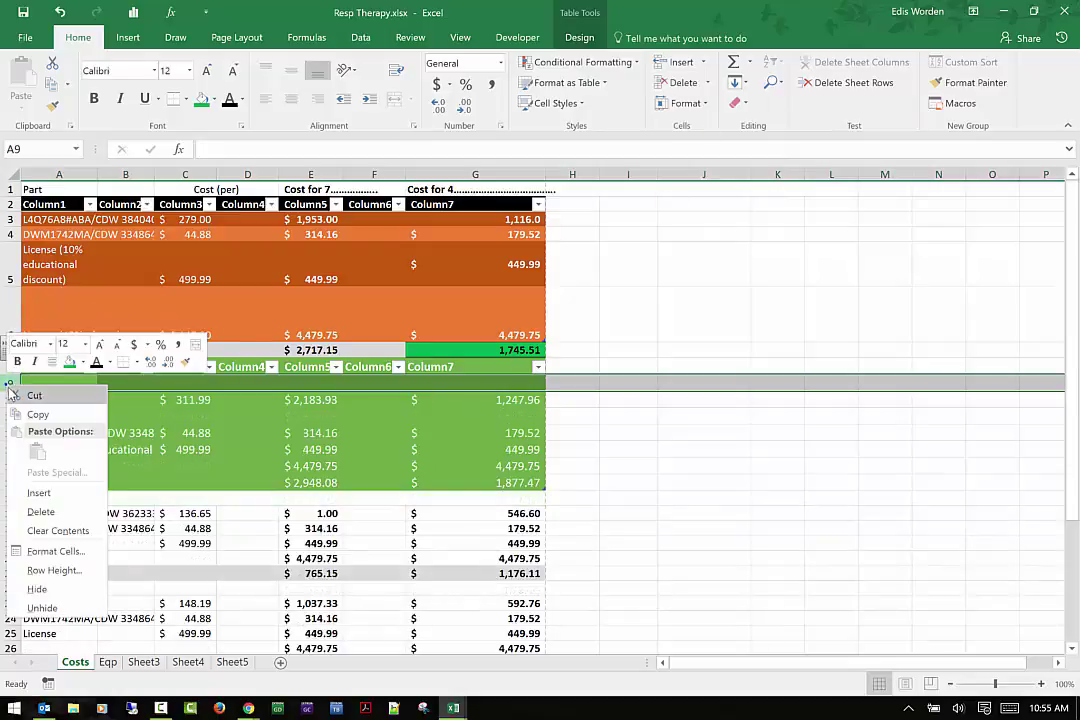
pyautogui.click(45, 512)
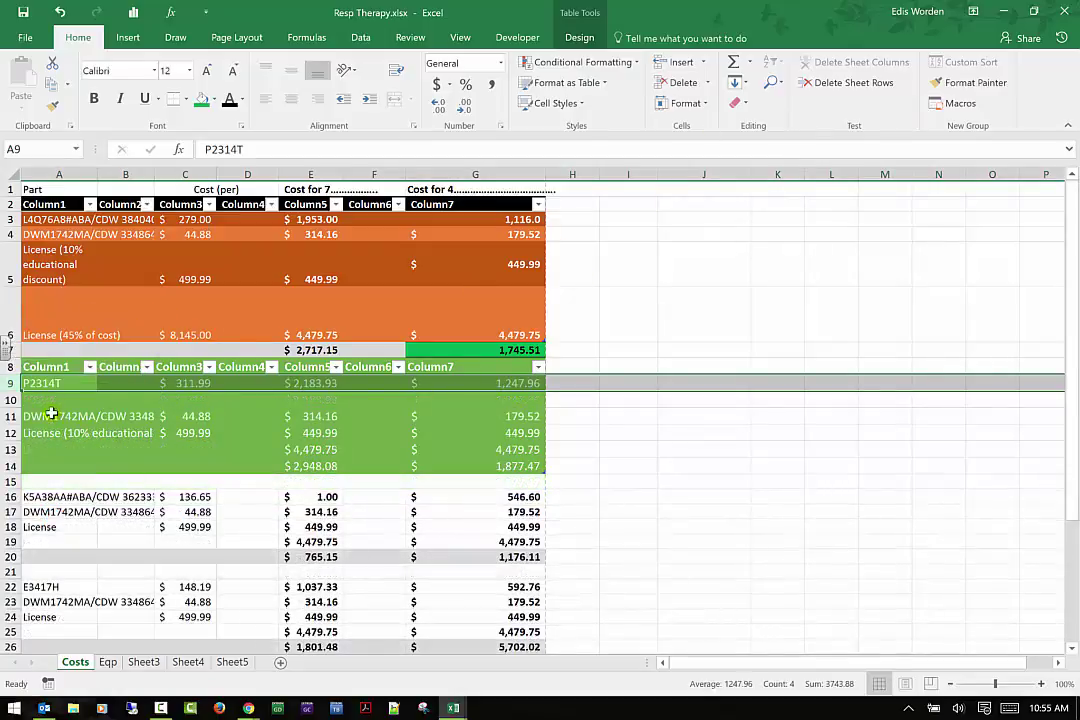
pyautogui.click(10, 399)
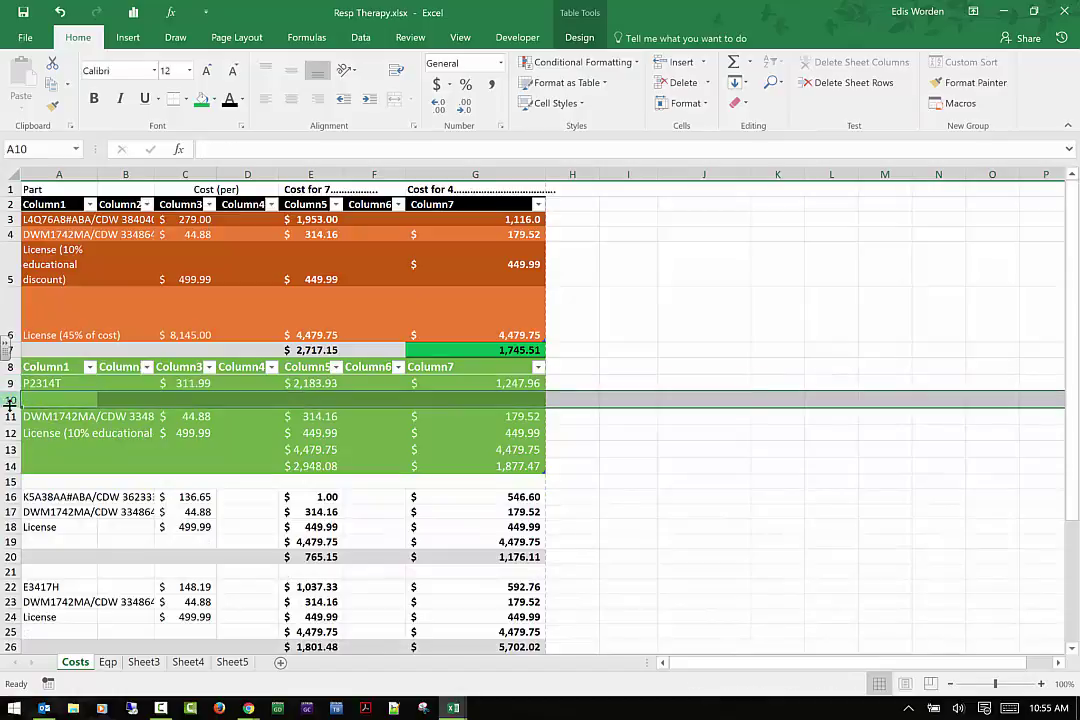
pyautogui.rightClick(7, 399)
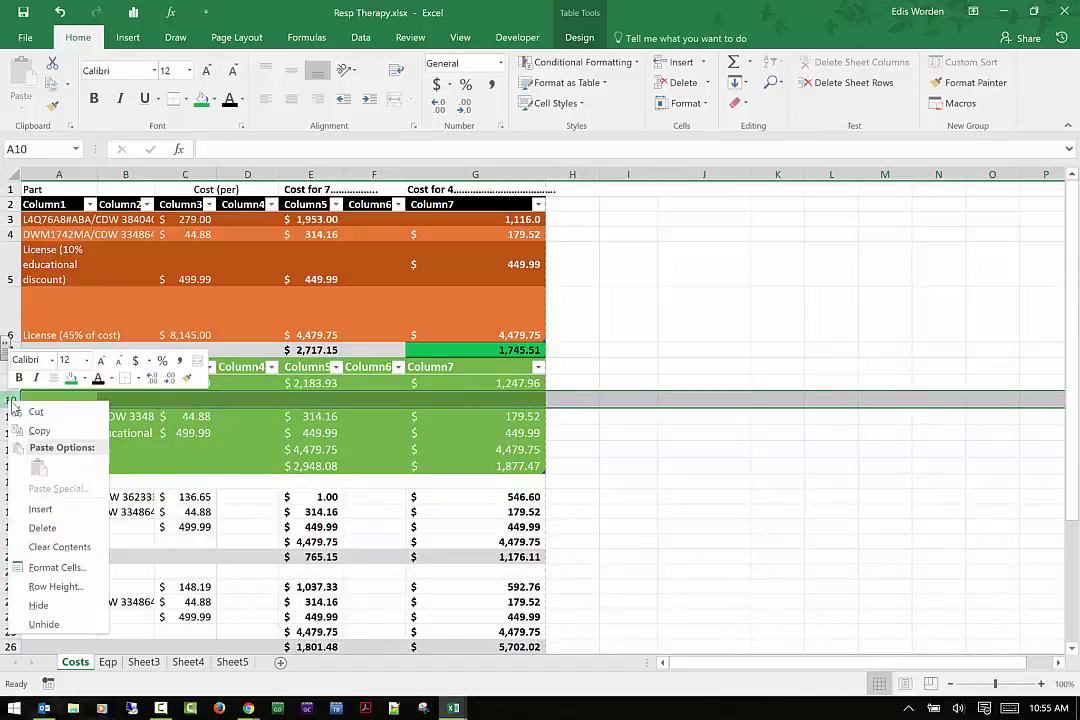
pyautogui.click(60, 527)
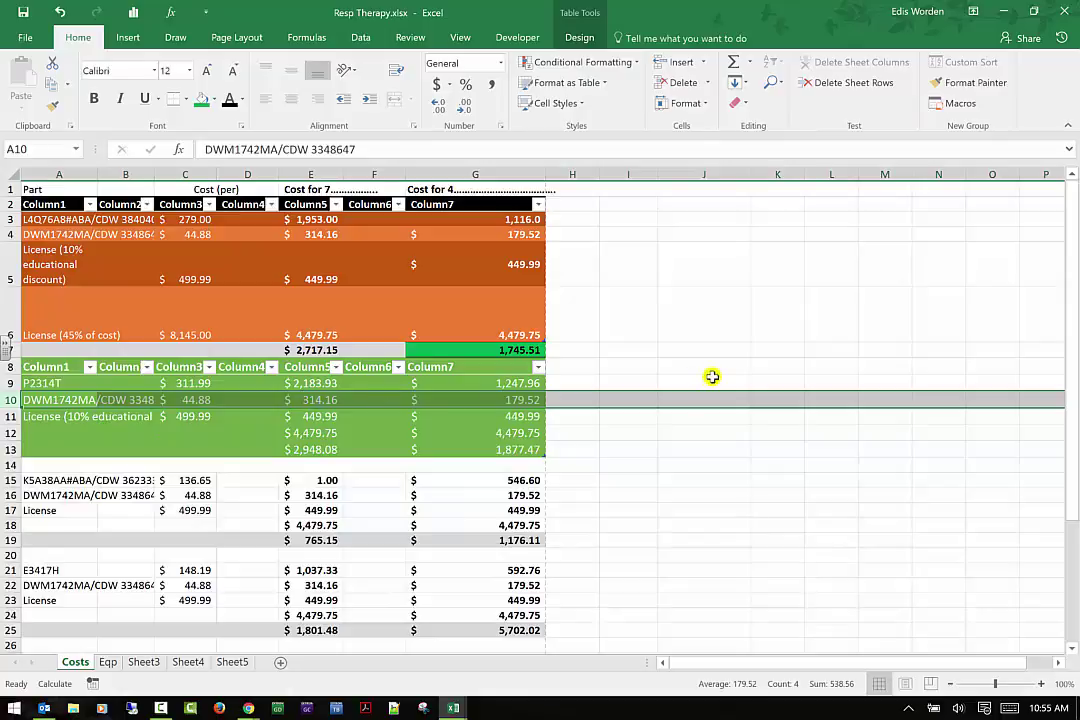
pyautogui.click(665, 414)
# Select table row 11 in the green table and examine the editing options offered for it, including Delete
pyautogui.click(130, 413)
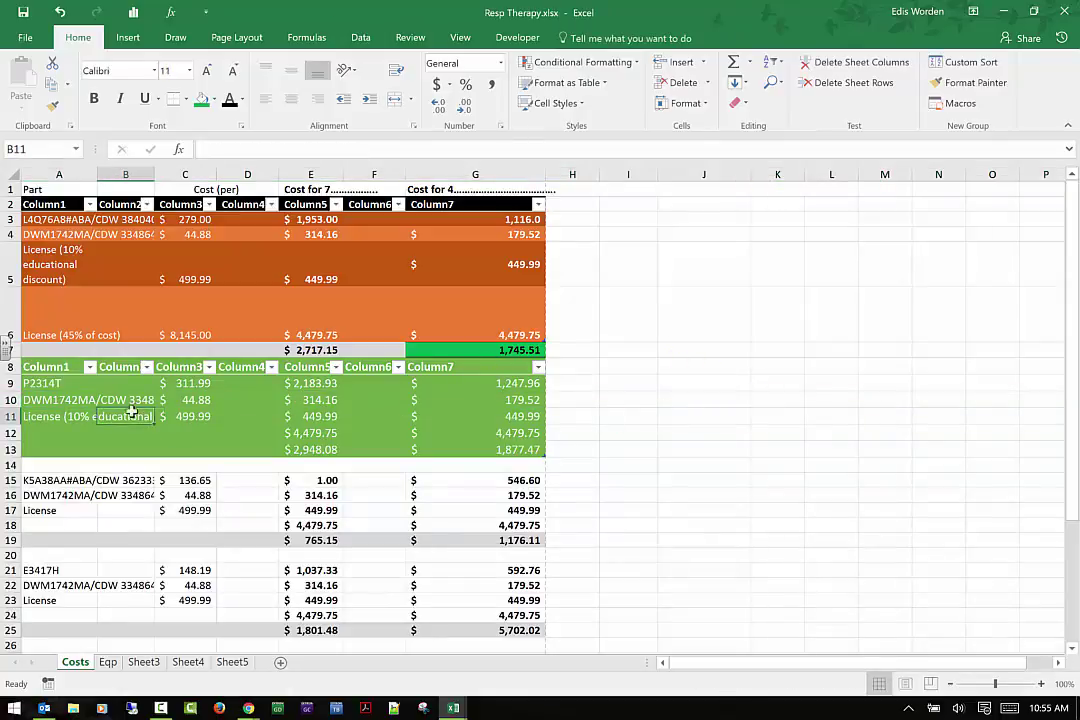
pyautogui.click(34, 416)
pyautogui.rightClick(36, 416)
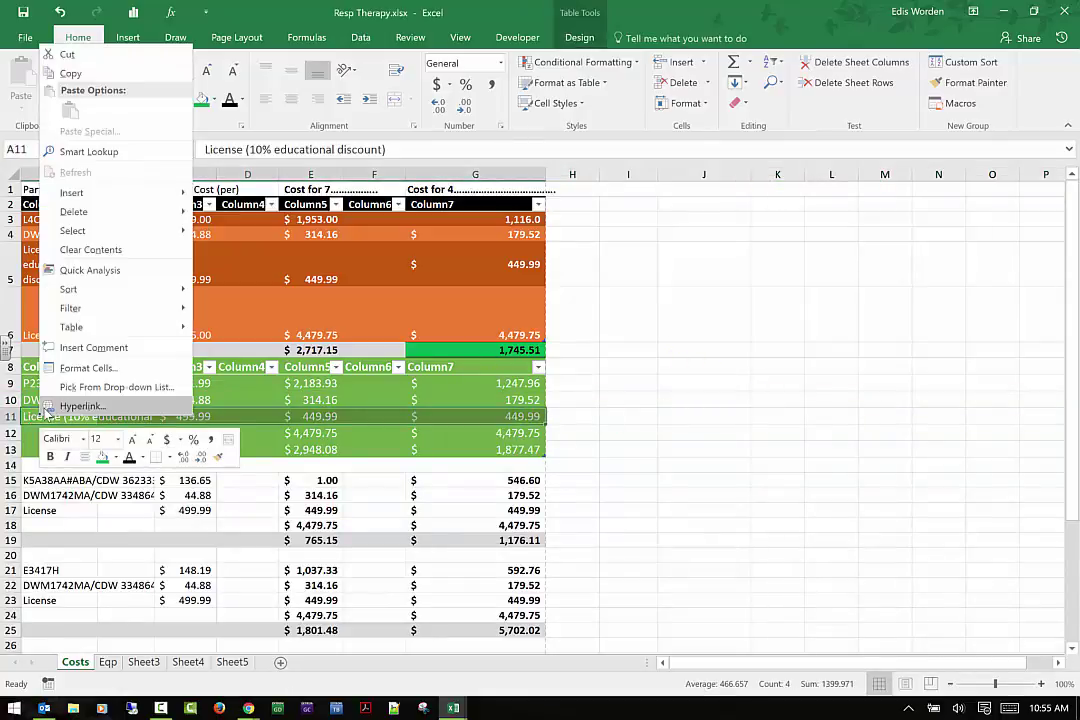
pyautogui.press('Escape')
pyautogui.rightClick(30, 416)
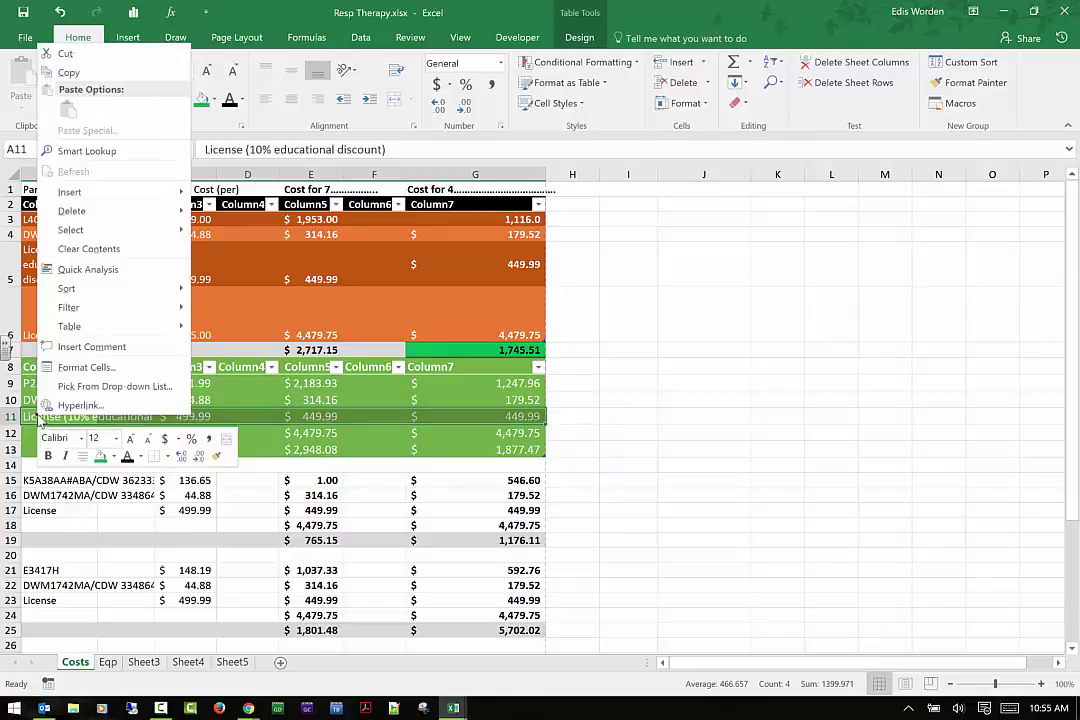
pyautogui.click(78, 210)
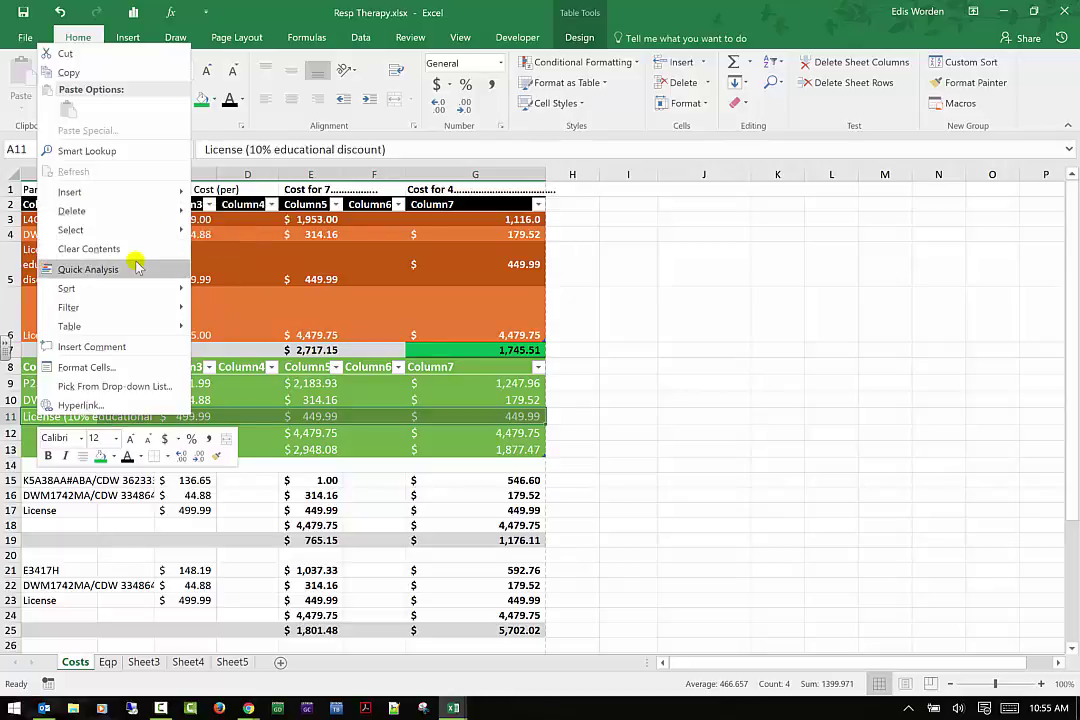
pyautogui.press('Escape')
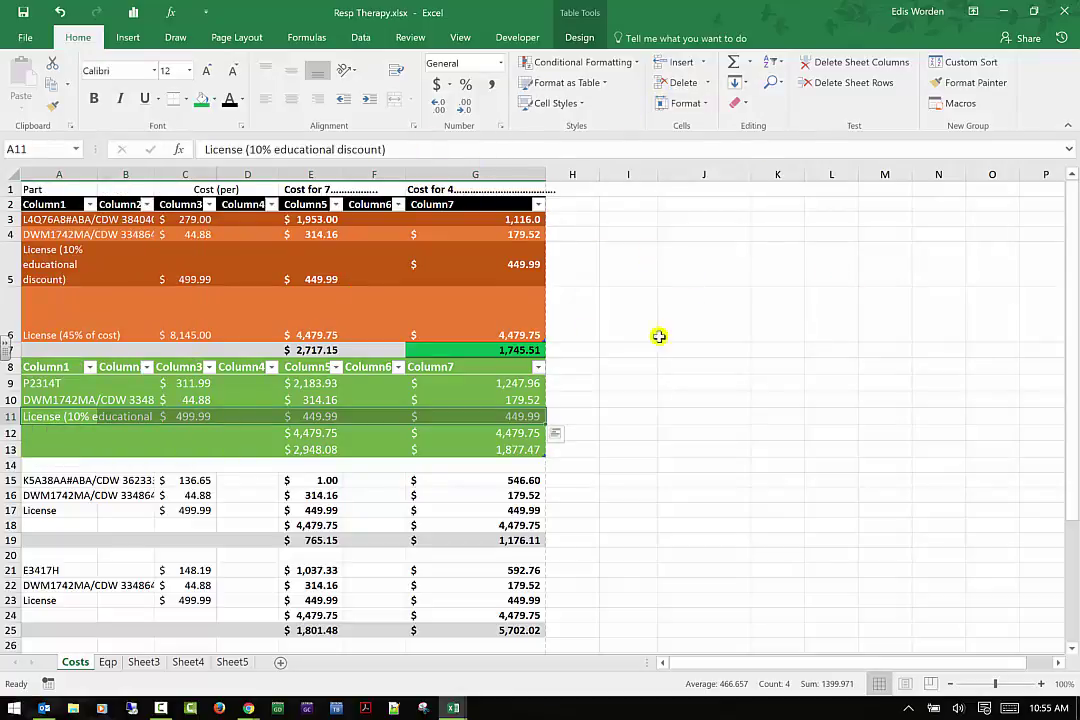
# Set the height of row 11 to 20
pyautogui.click(690, 104)
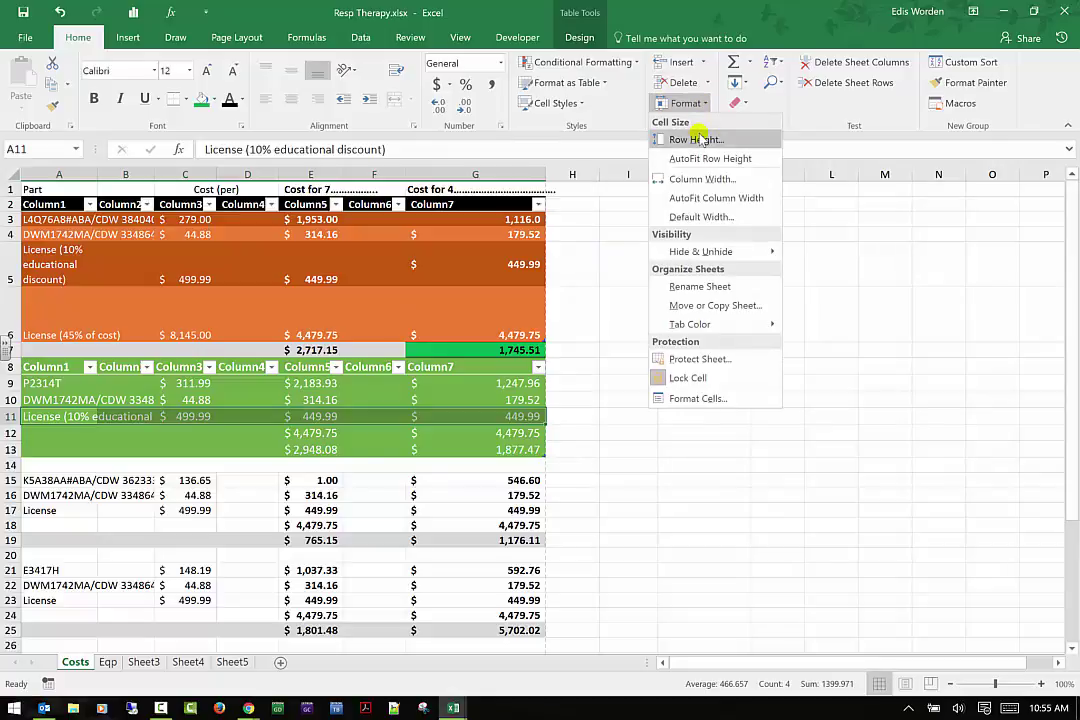
pyautogui.click(698, 139)
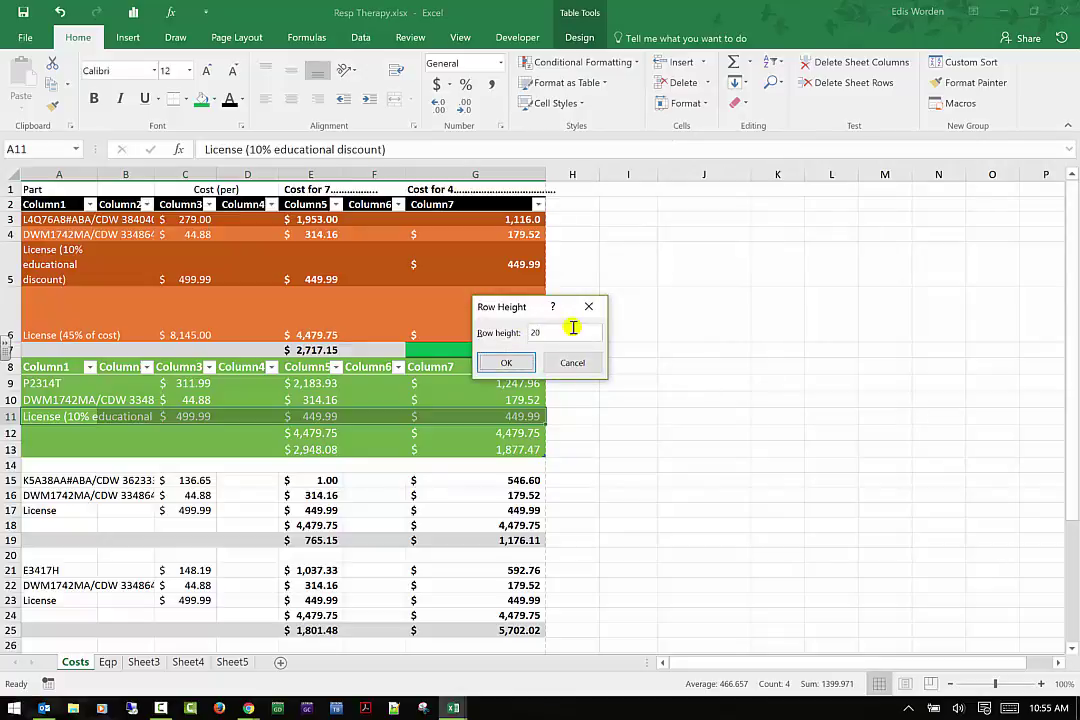
pyautogui.write('20')
pyautogui.press('Return')
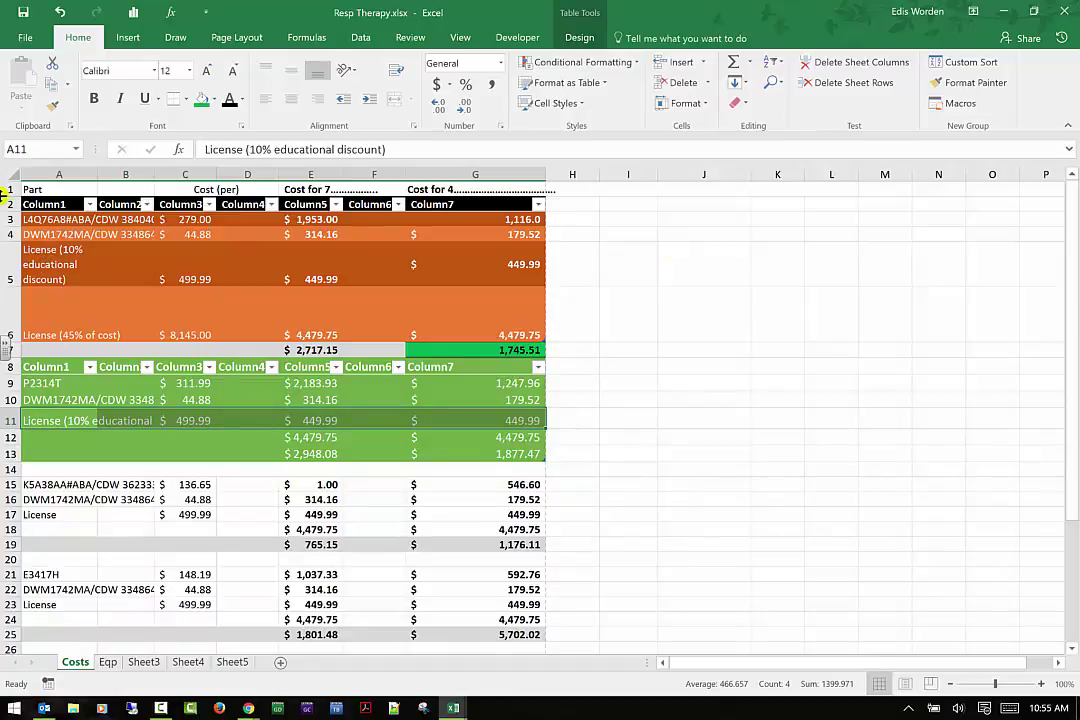
# Set the height of rows 1 through 16 to 26
pyautogui.moveTo(8, 187); pyautogui.dragTo(10, 499)
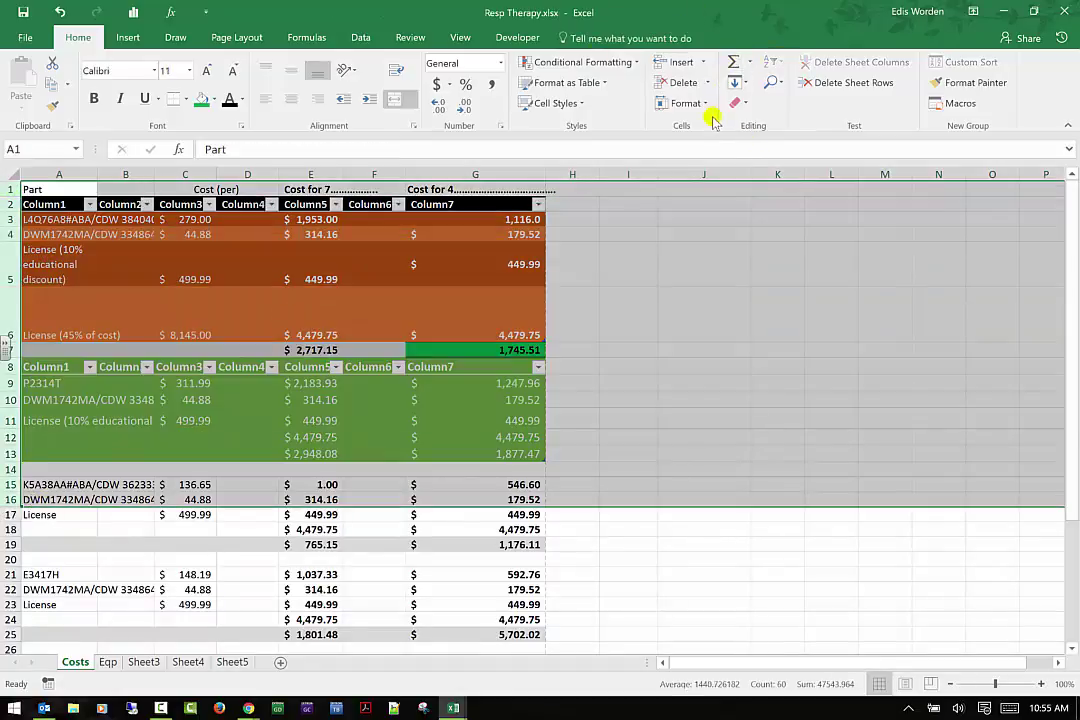
pyautogui.click(686, 103)
pyautogui.click(716, 141)
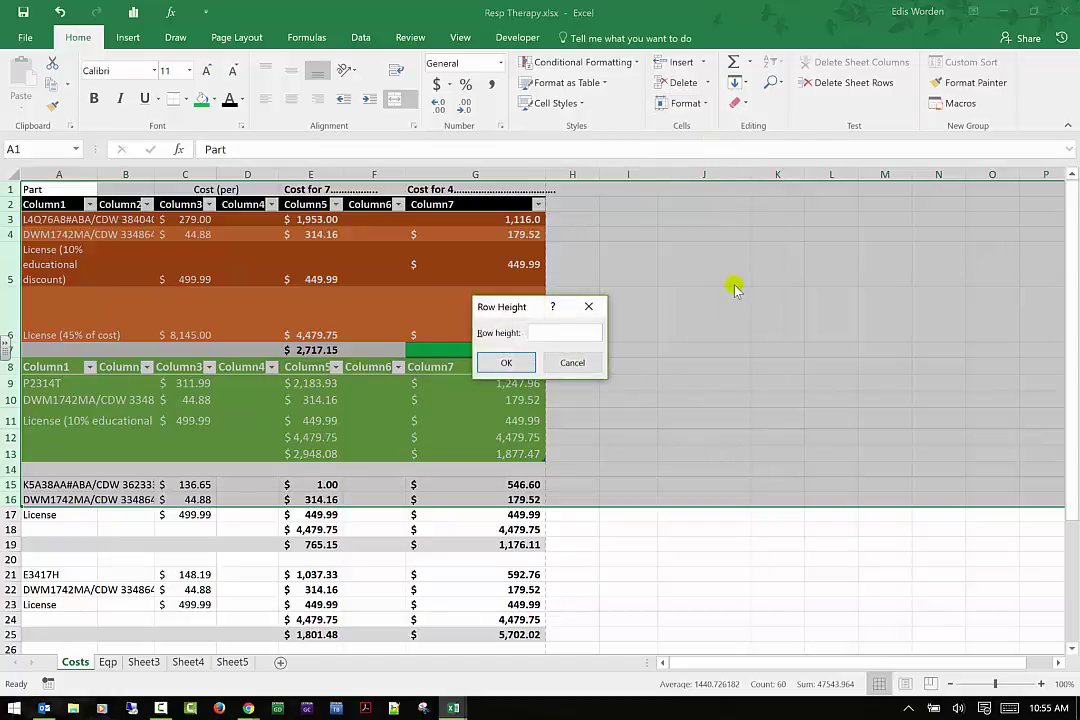
pyautogui.write('26')
pyautogui.press('Return')
# AutoFit the height of row 5 using cell J5
pyautogui.click(750, 289)
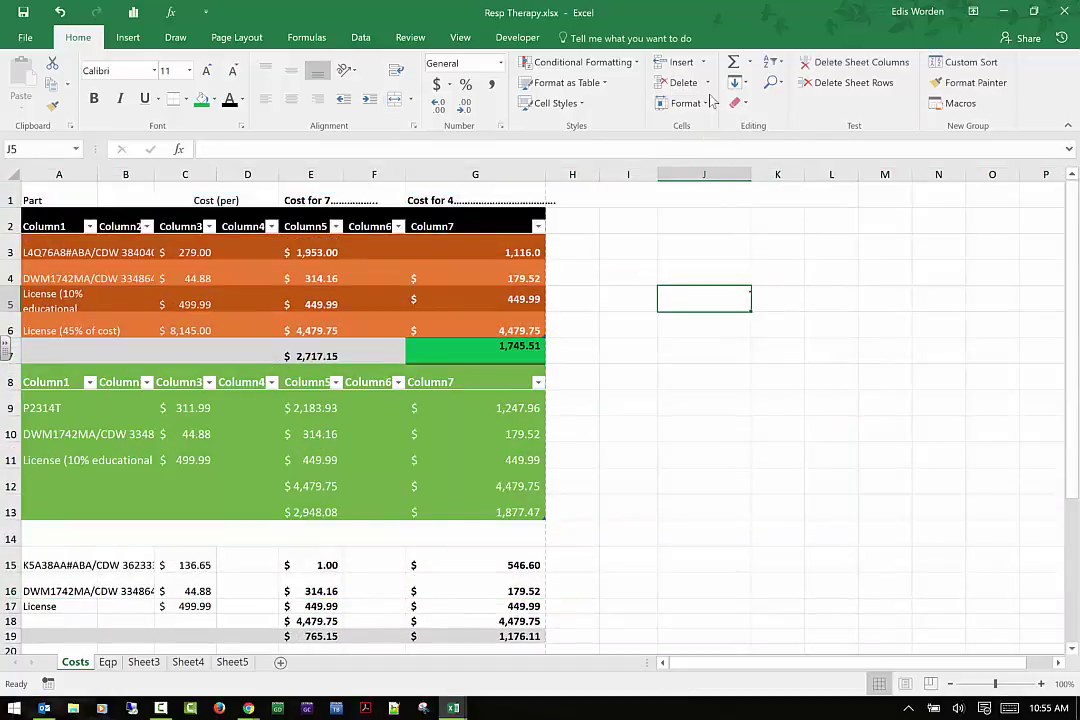
pyautogui.click(686, 103)
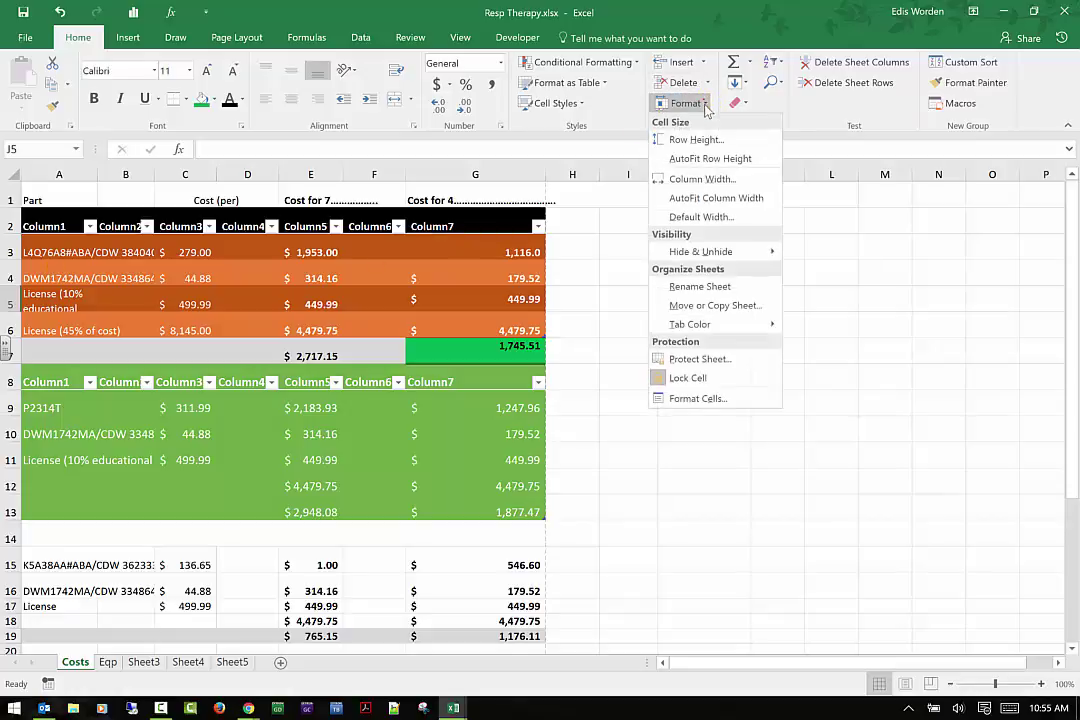
pyautogui.click(704, 162)
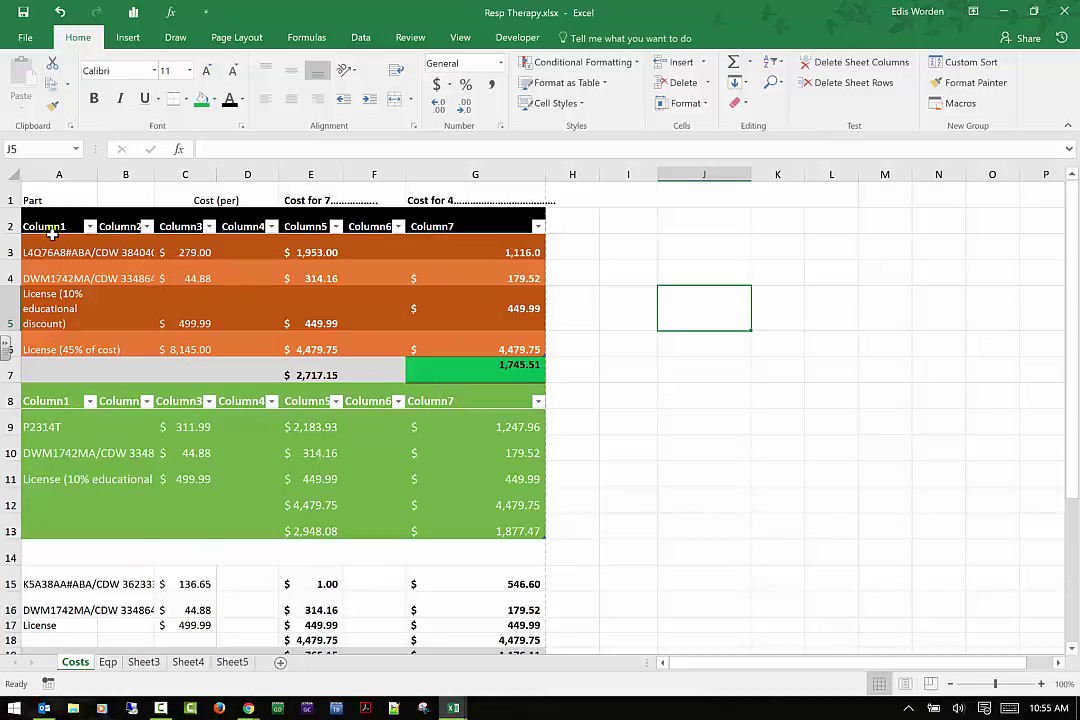
# AutoFit both the row heights and the column widths of the range A2:G13 covering the orange and green tables
pyautogui.moveTo(50, 226); pyautogui.dragTo(489, 526)
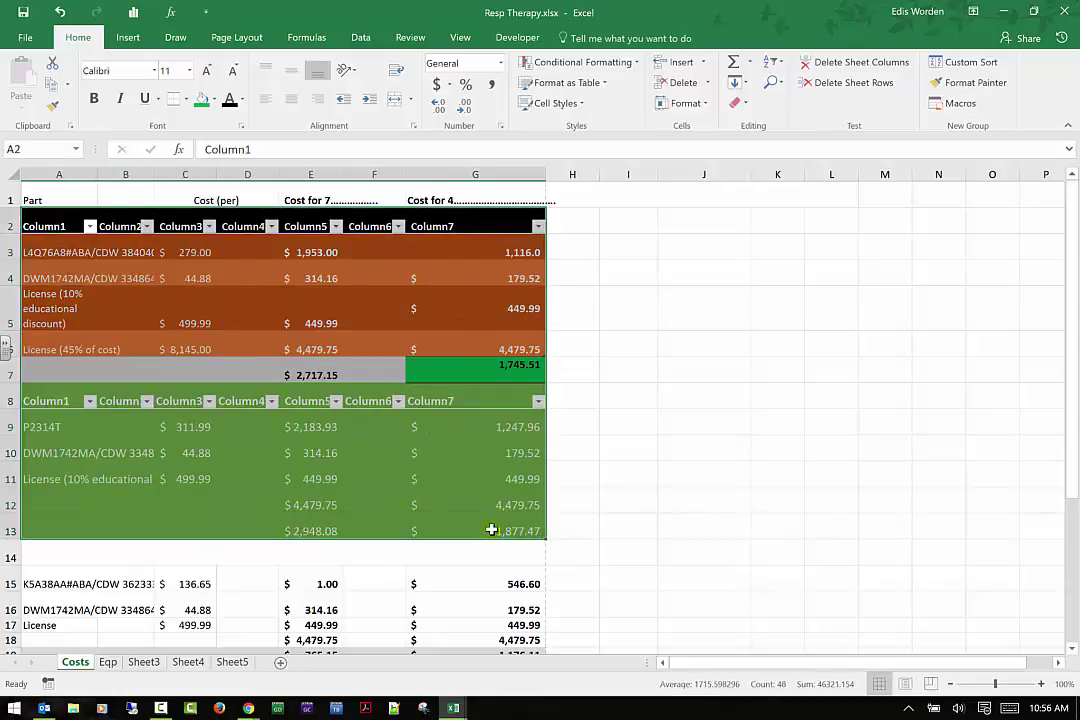
pyautogui.click(706, 104)
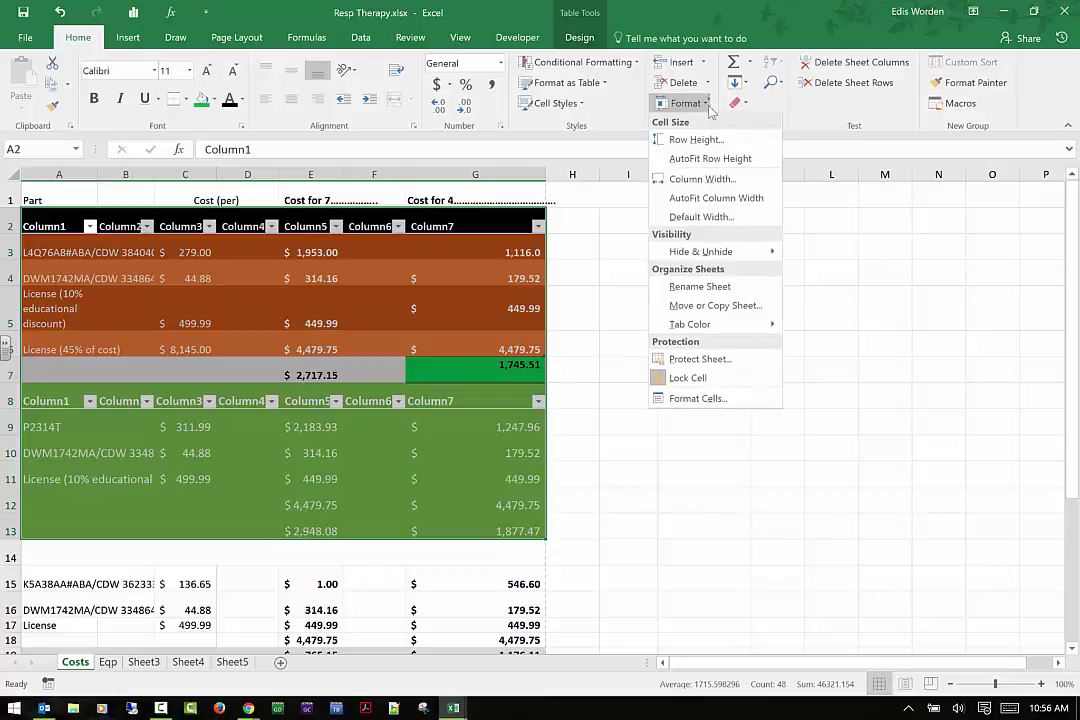
pyautogui.click(722, 157)
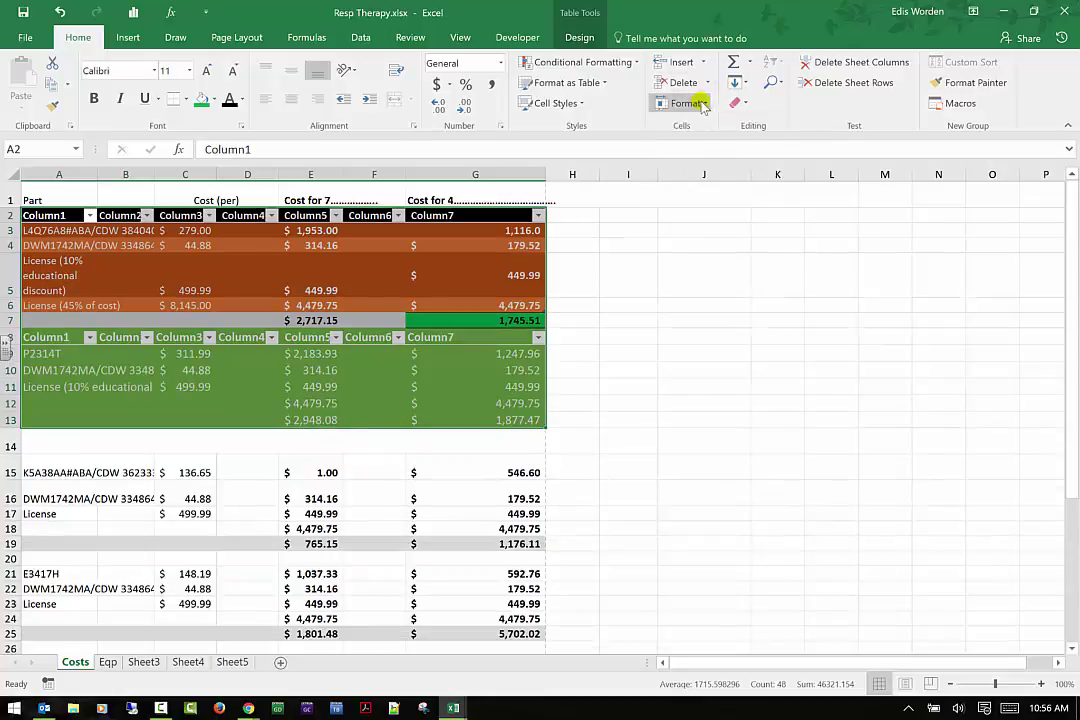
pyautogui.click(686, 103)
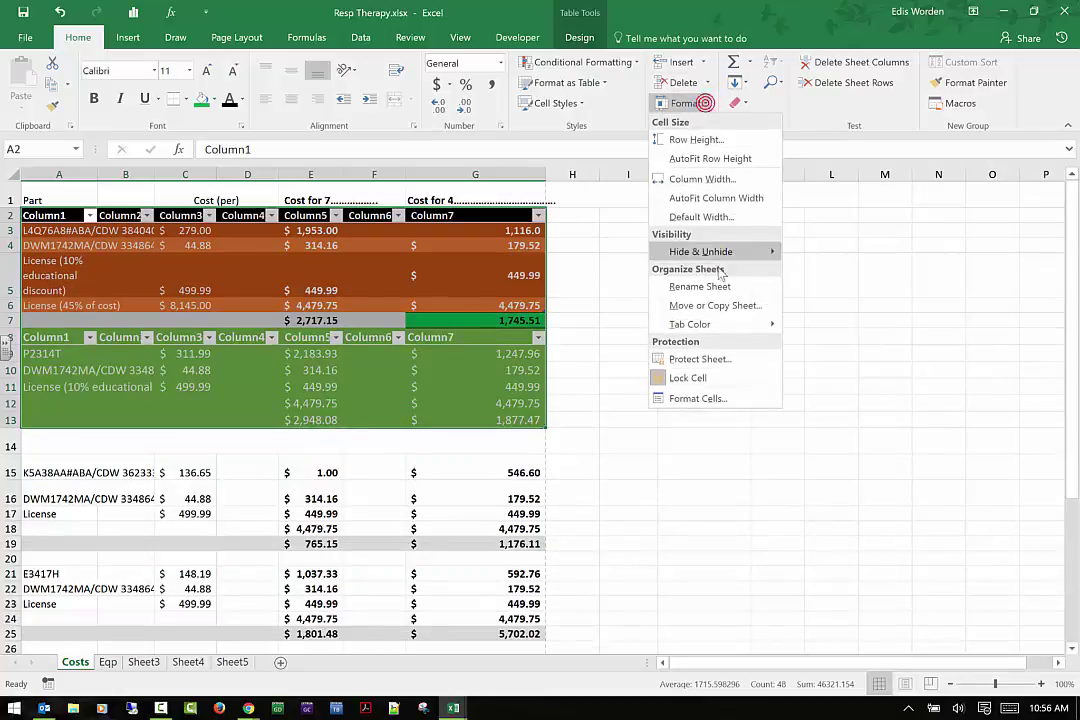
pyautogui.click(726, 198)
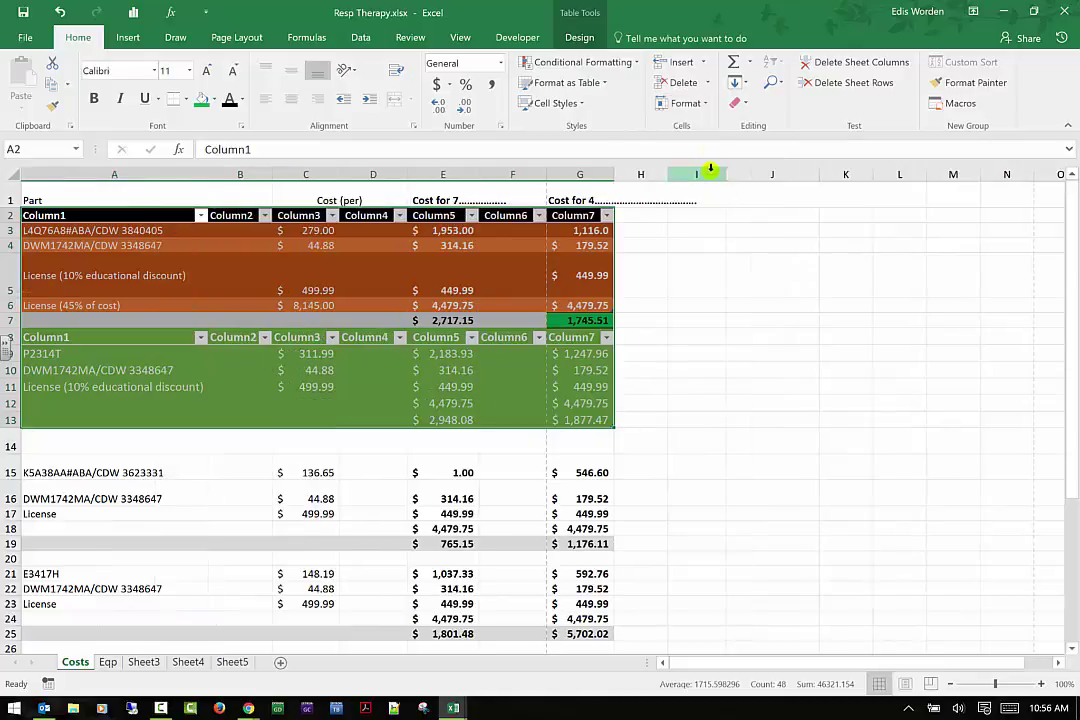
# Try a much wider uniform column width on the selected table columns and undo that change
pyautogui.click(707, 104)
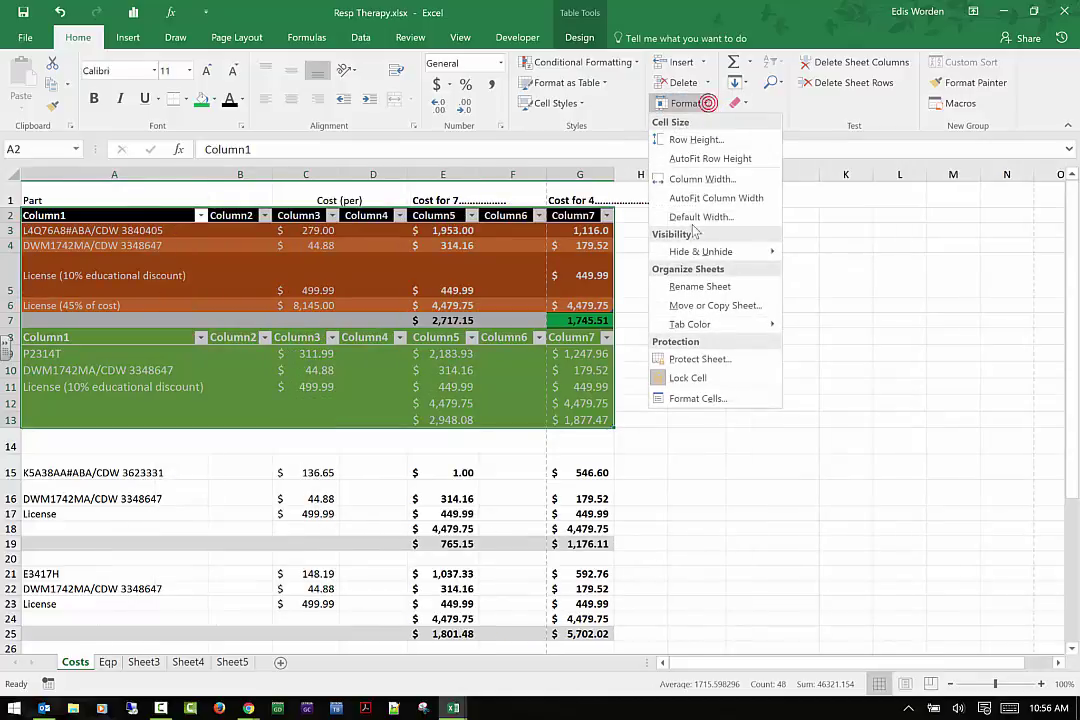
pyautogui.click(706, 198)
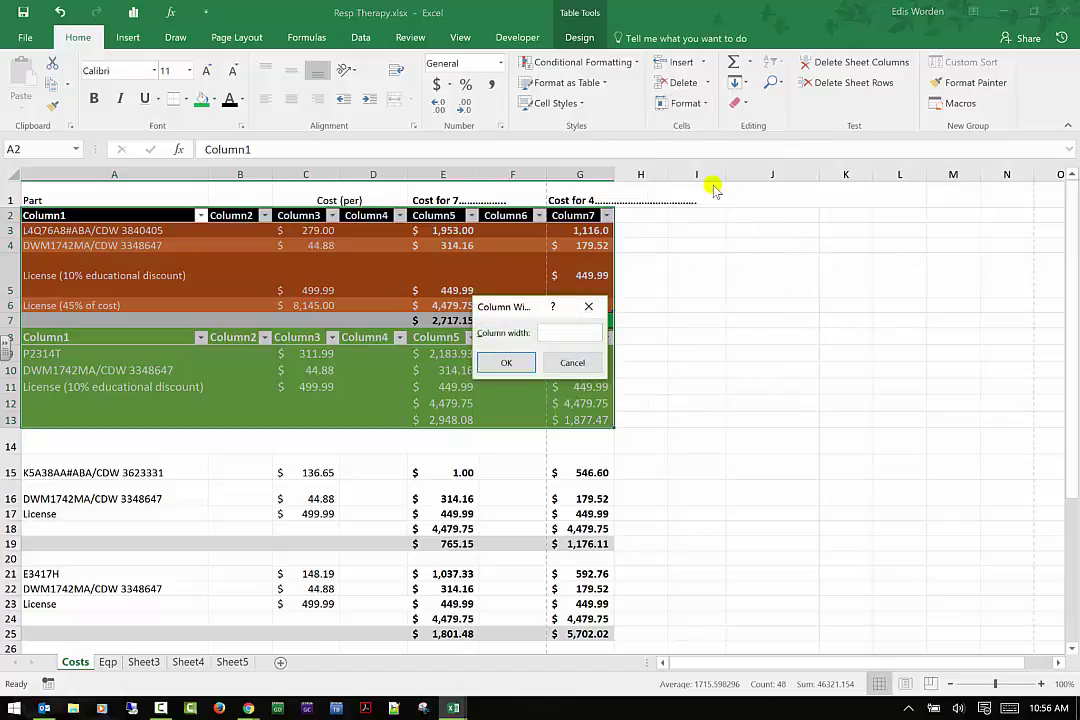
pyautogui.press('Return')
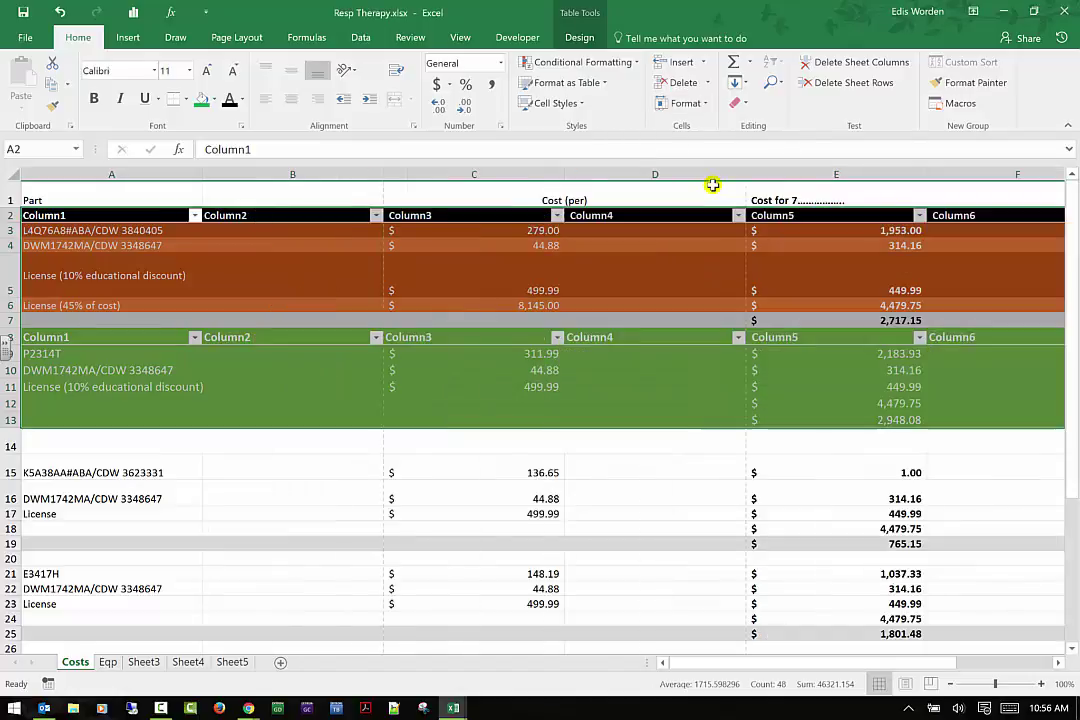
pyautogui.click(58, 12)
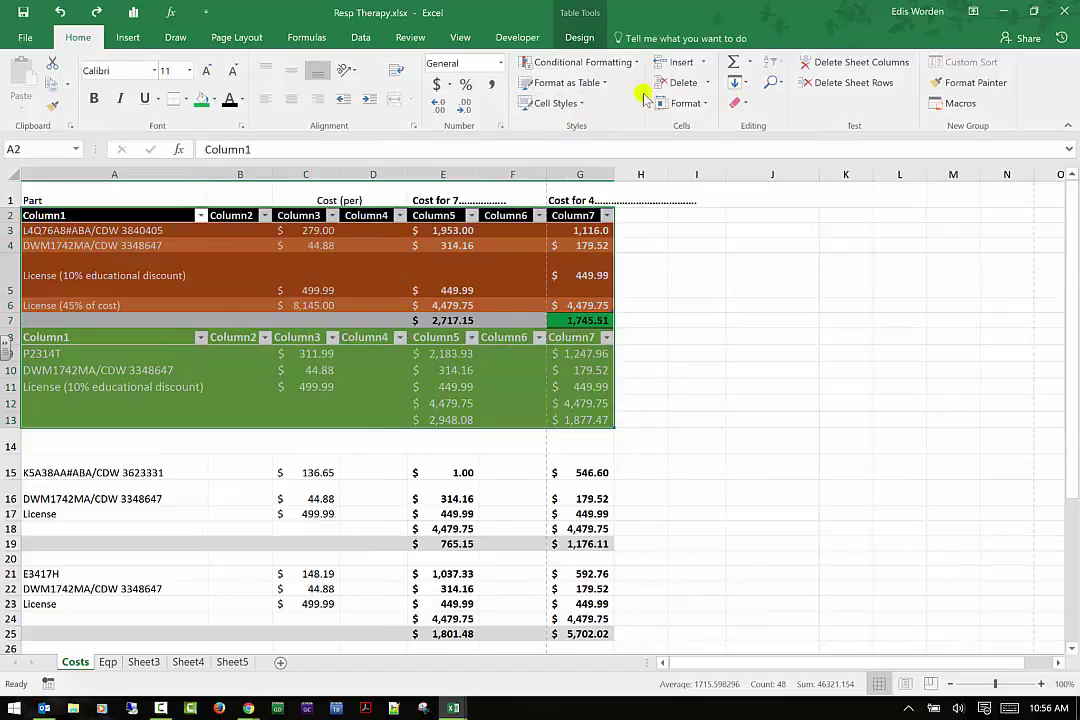
pyautogui.click(686, 103)
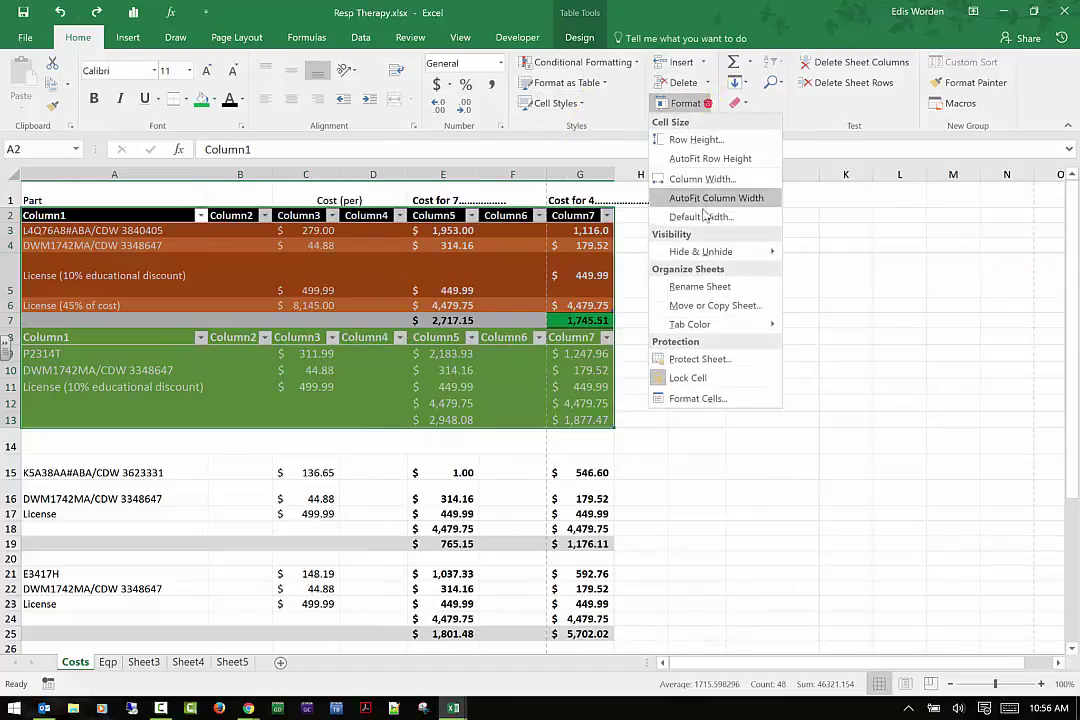
pyautogui.moveTo(727, 251)
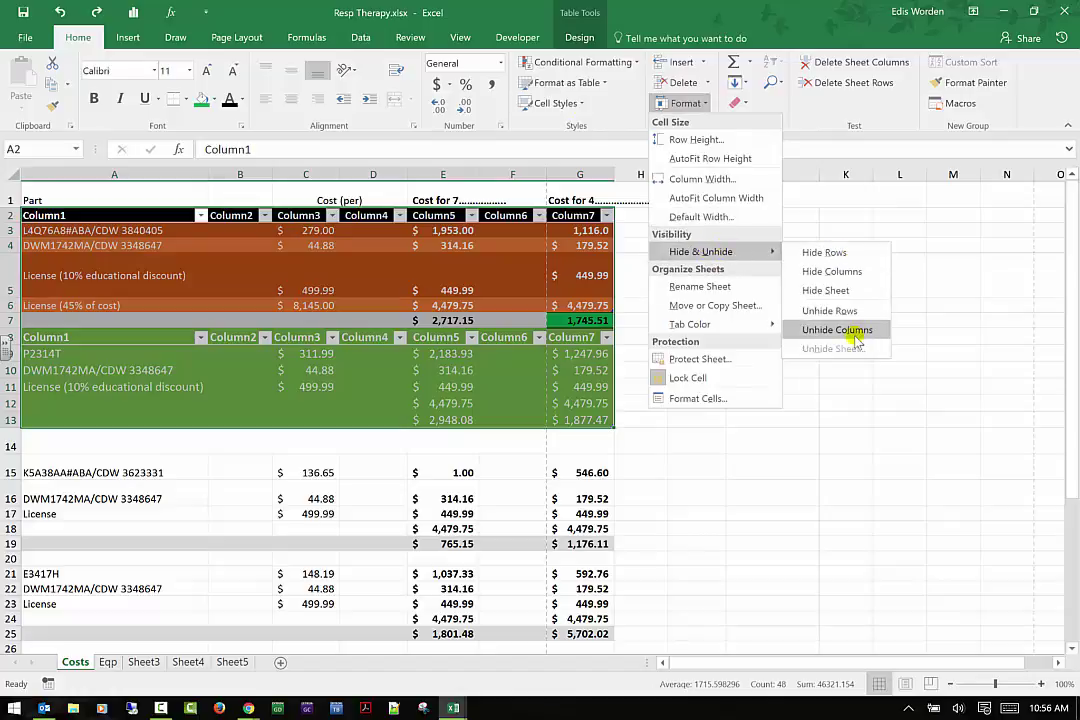
pyautogui.click(256, 373)
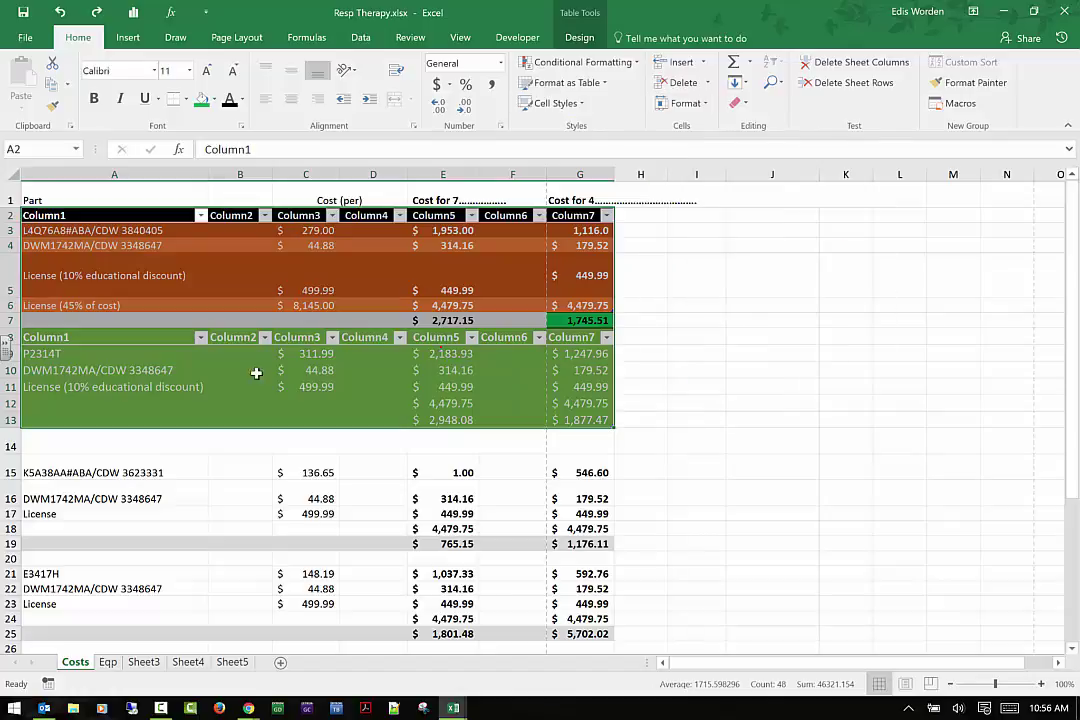
# Hide row 12 of the green table and unhide it by stretching the row boundary between rows 11 and 13
pyautogui.click(18, 403)
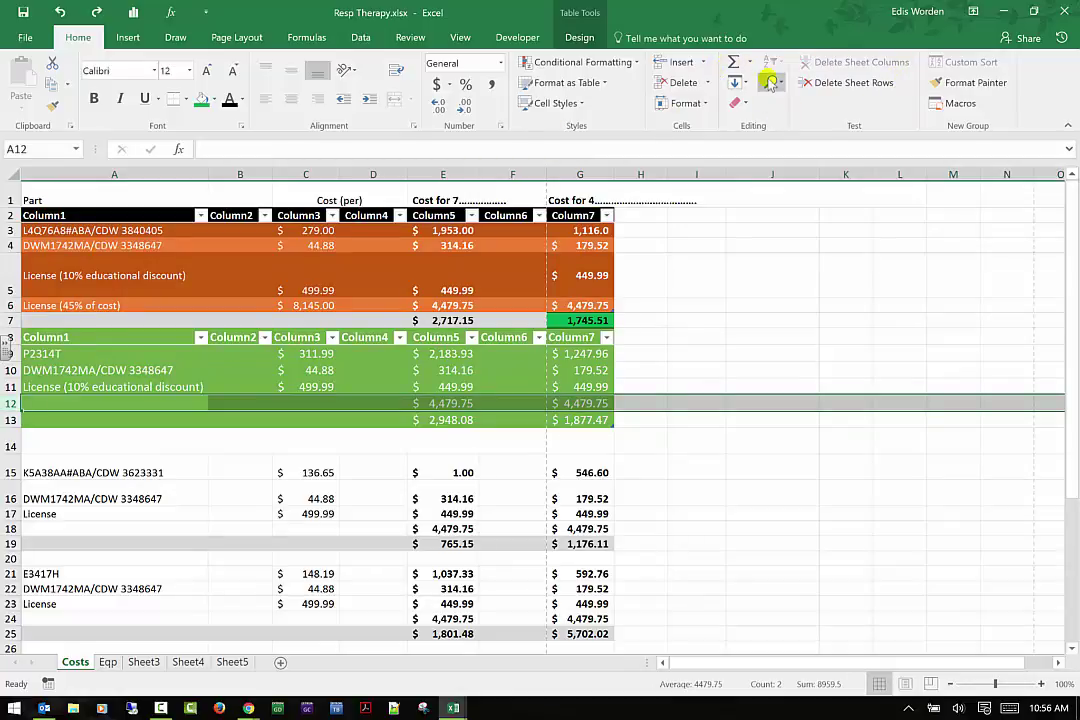
pyautogui.click(686, 103)
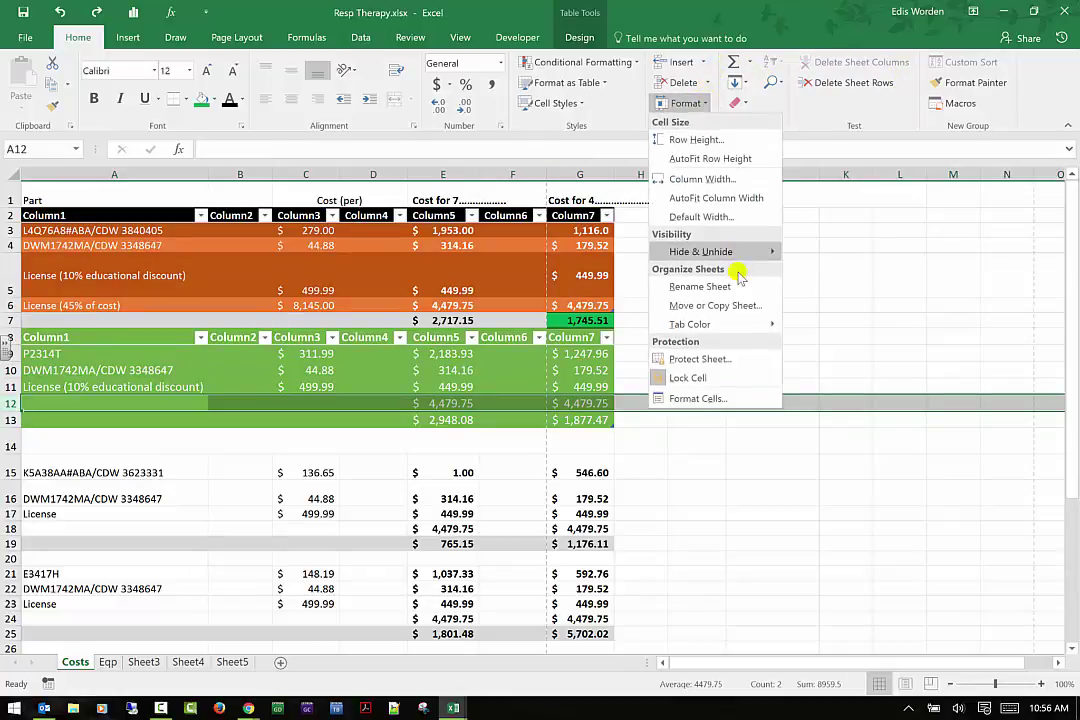
pyautogui.moveTo(759, 251)
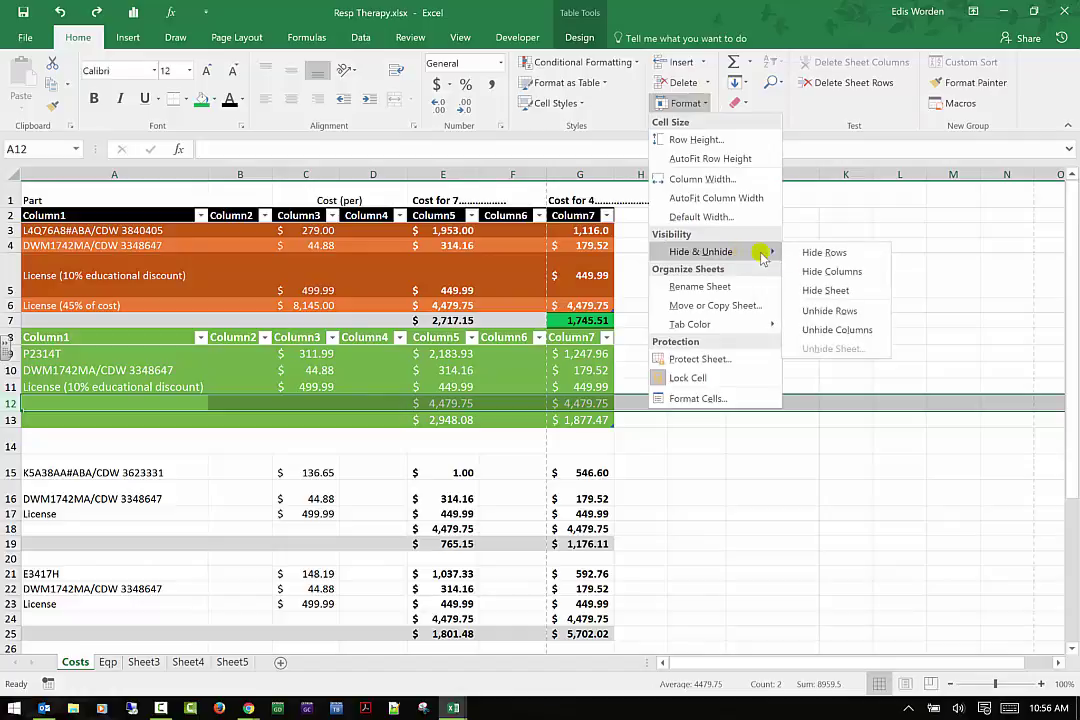
pyautogui.click(824, 252)
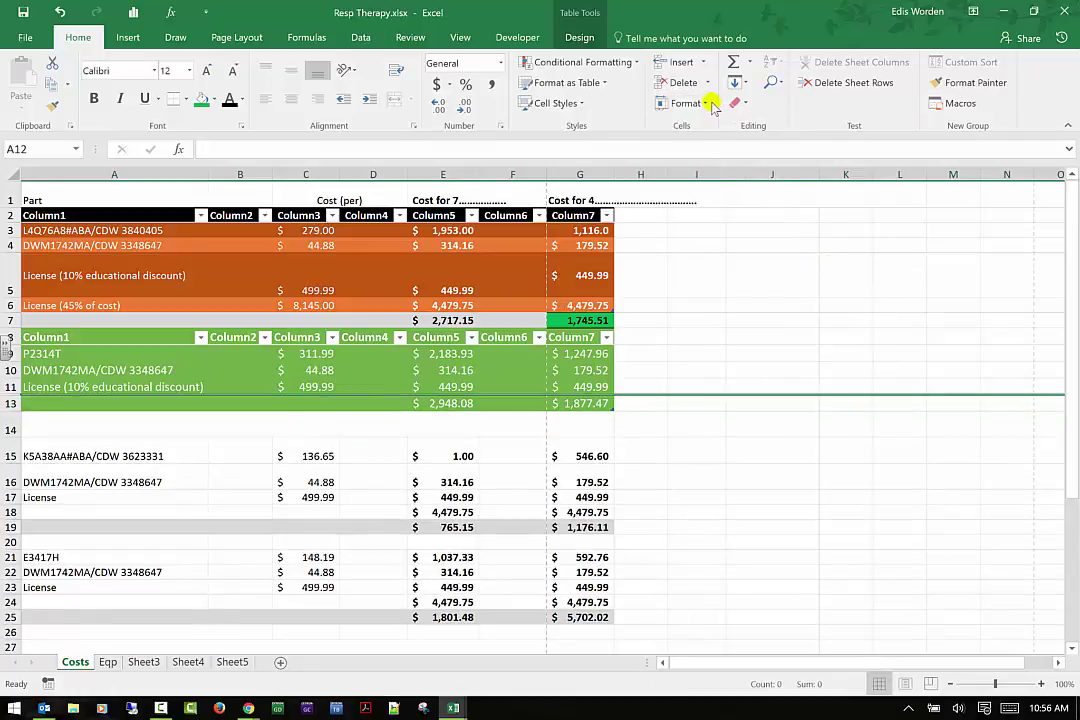
pyautogui.click(680, 427)
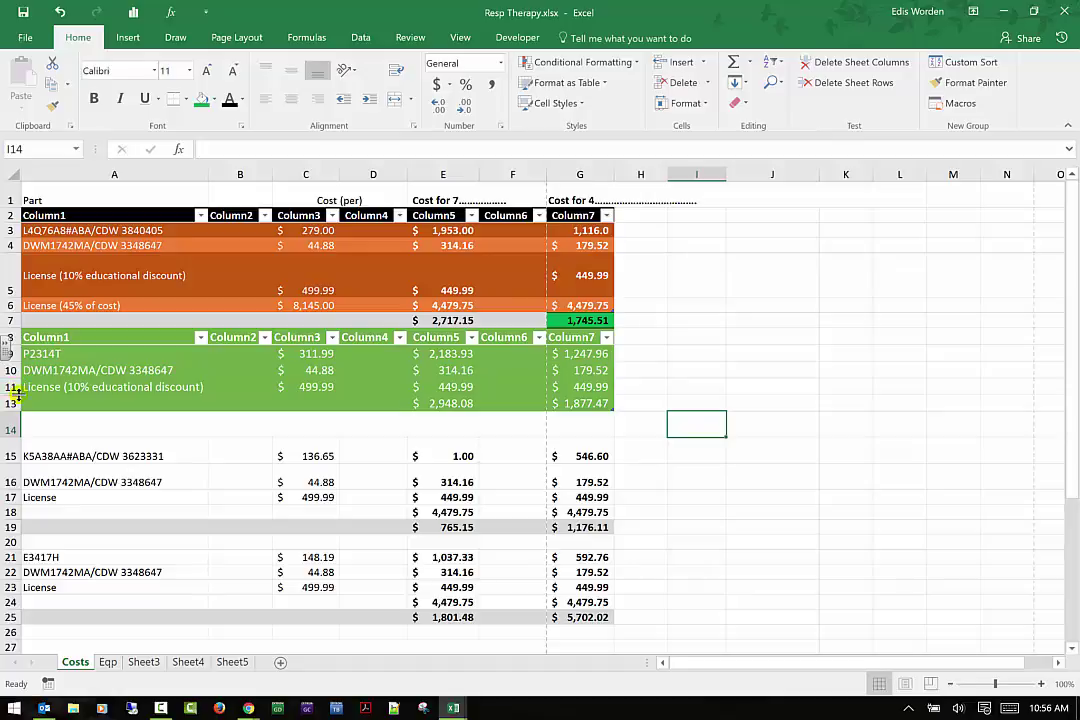
pyautogui.moveTo(16, 395)
pyautogui.mouseDown()
pyautogui.moveTo(12, 432)
pyautogui.moveTo(12, 410)
pyautogui.mouseUp()
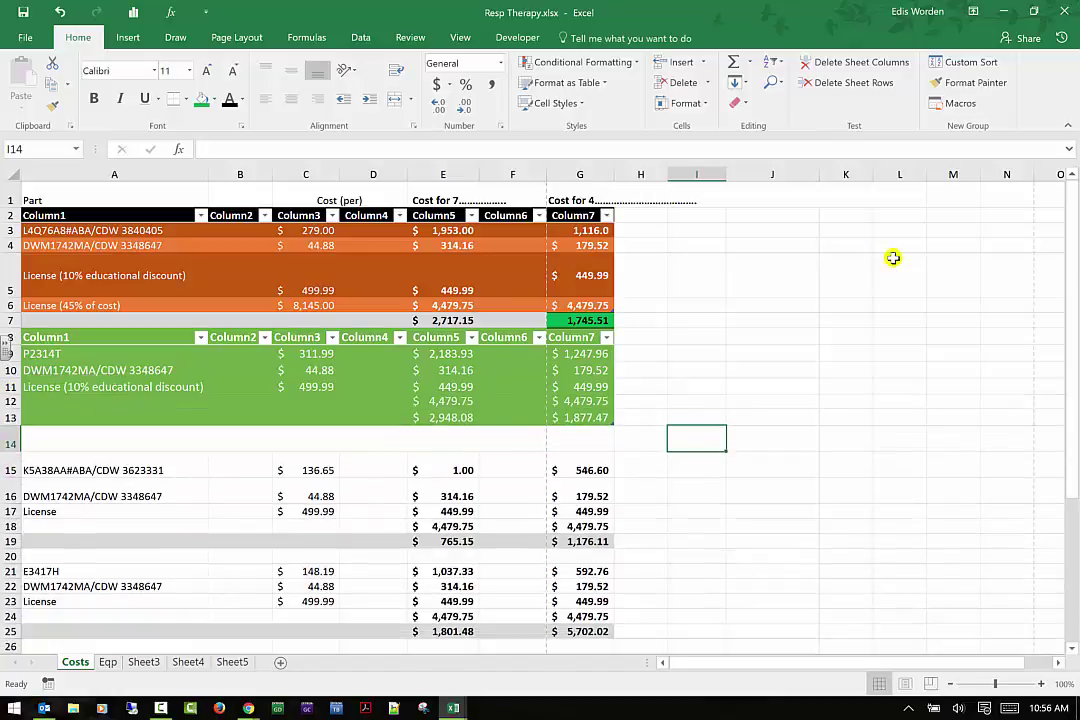
# Move the Costs sheet to the Book1 workbook, placing it before Sheet1
pyautogui.click(686, 103)
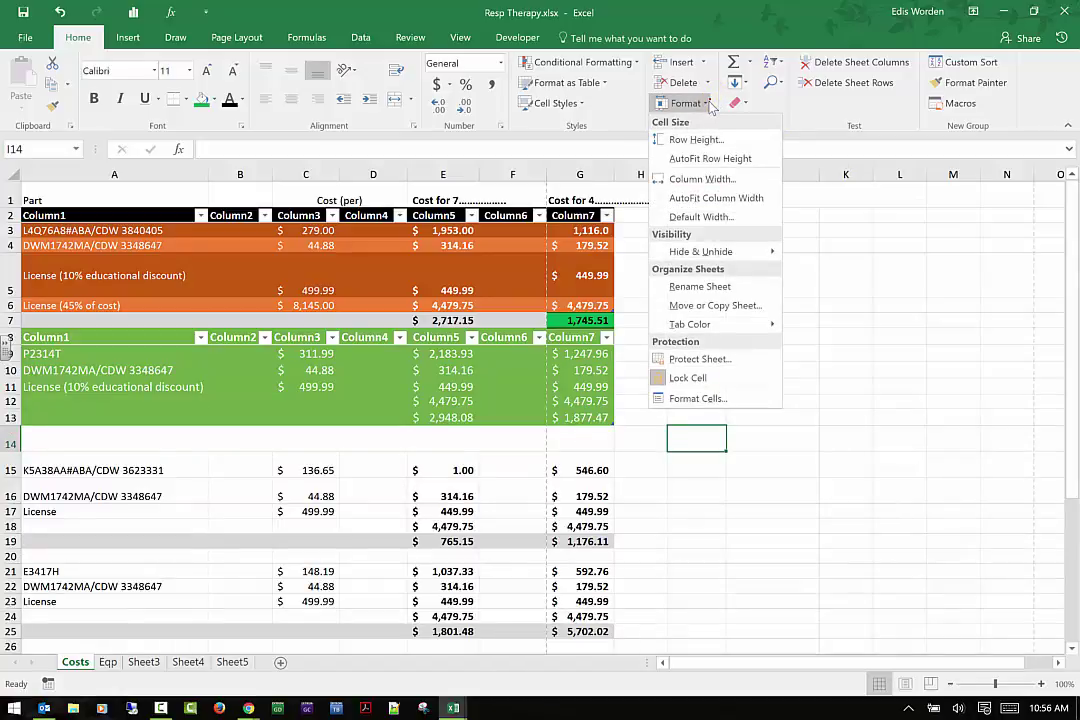
pyautogui.click(724, 306)
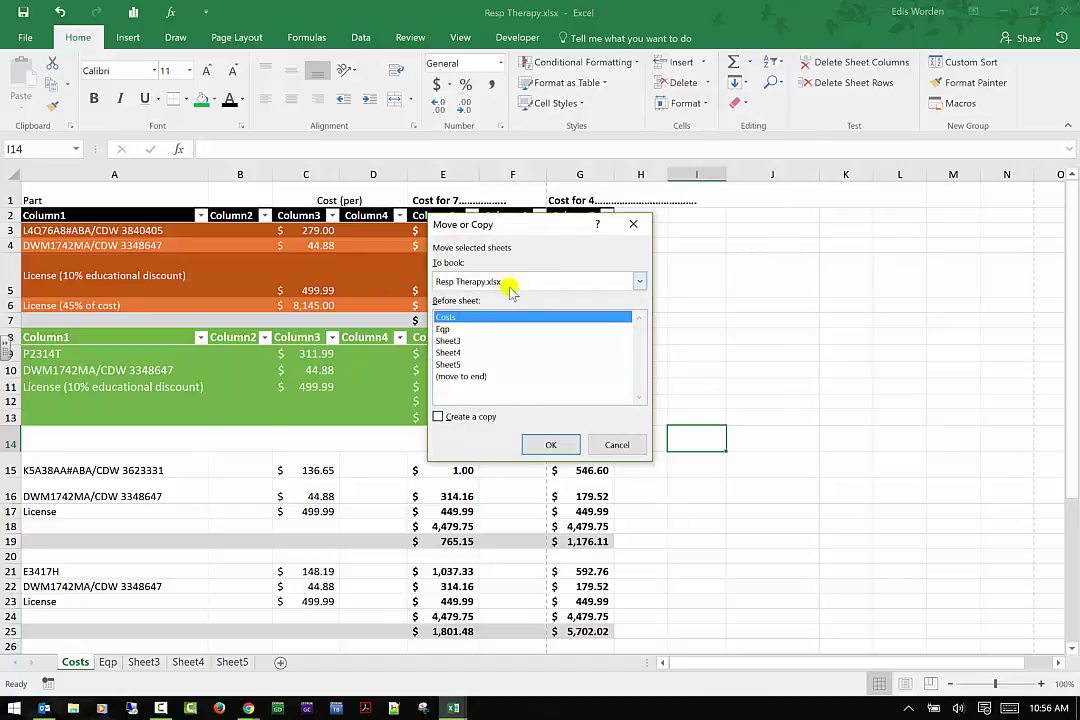
pyautogui.click(639, 285)
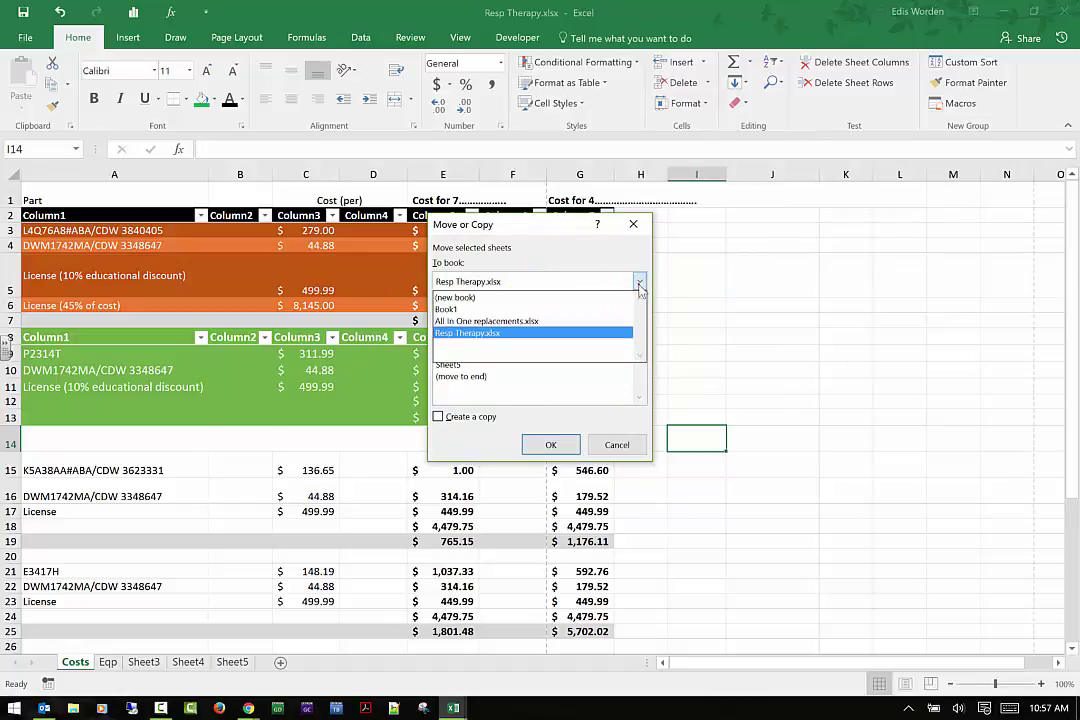
pyautogui.click(517, 309)
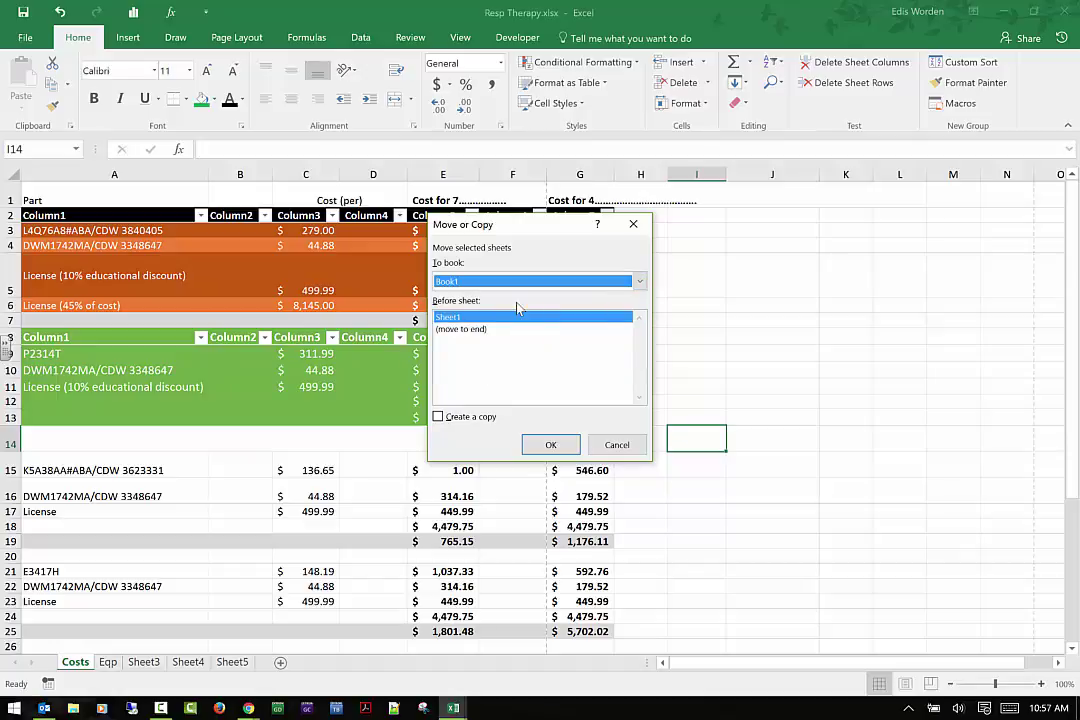
pyautogui.click(551, 445)
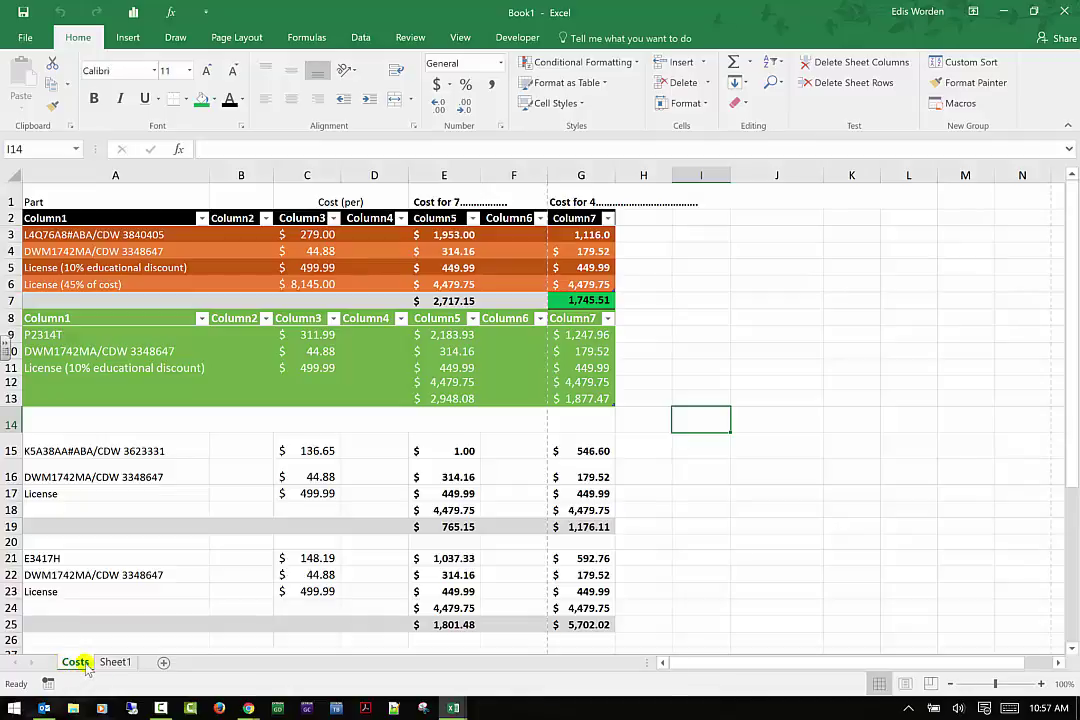
# Restore down and minimize the Book1 window, and bring the Resp Therapy.xlsx workbook to the front
pyautogui.doubleClick(872, 9)
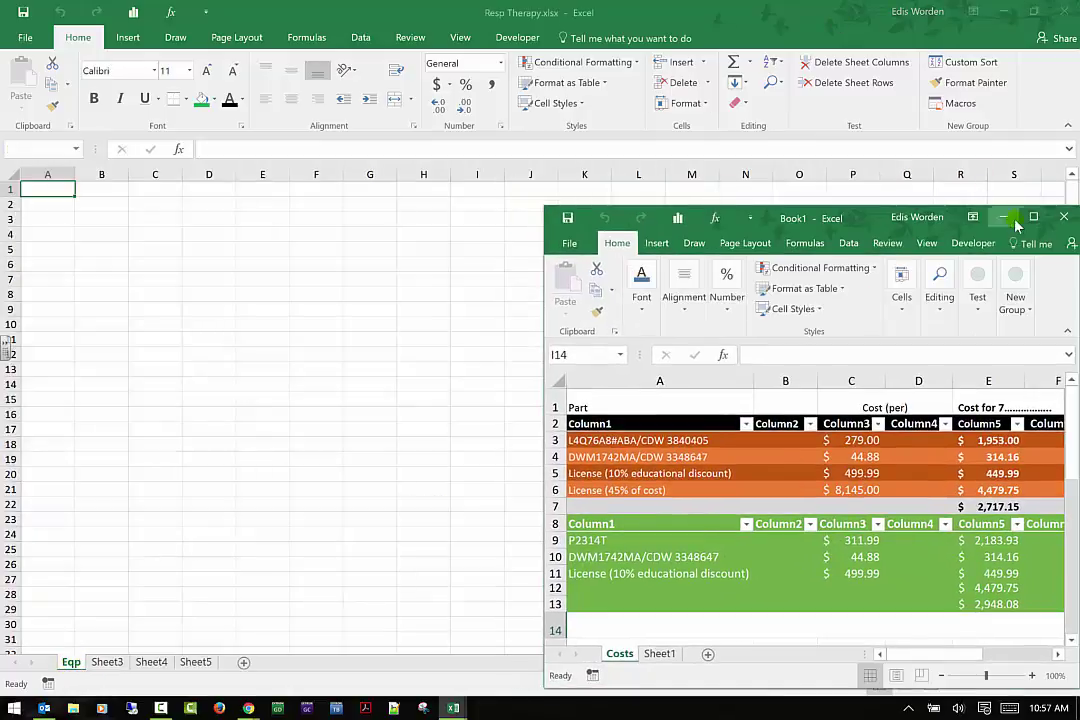
pyautogui.click(1005, 218)
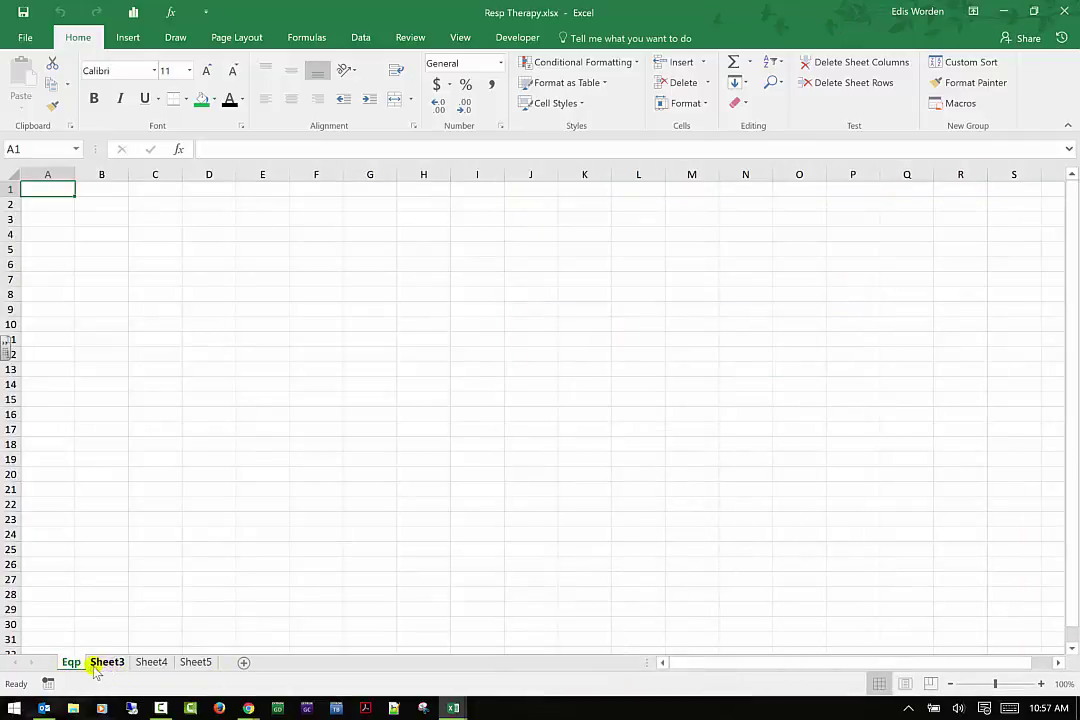
pyautogui.moveTo(453, 706)
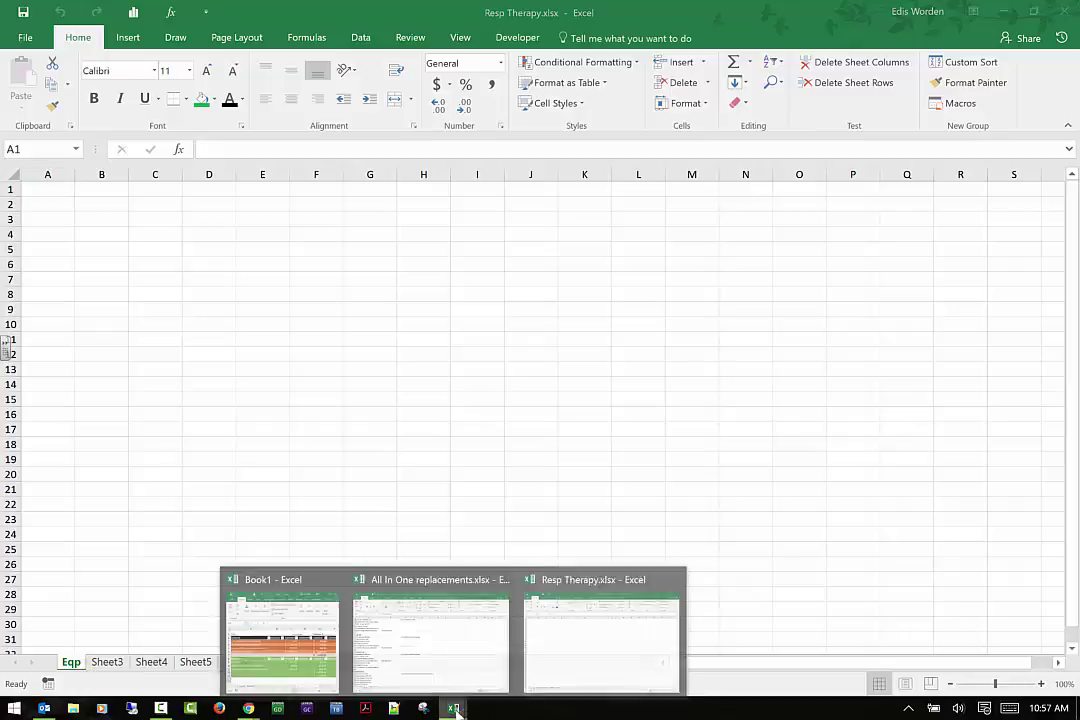
pyautogui.click(582, 663)
pyautogui.click(456, 709)
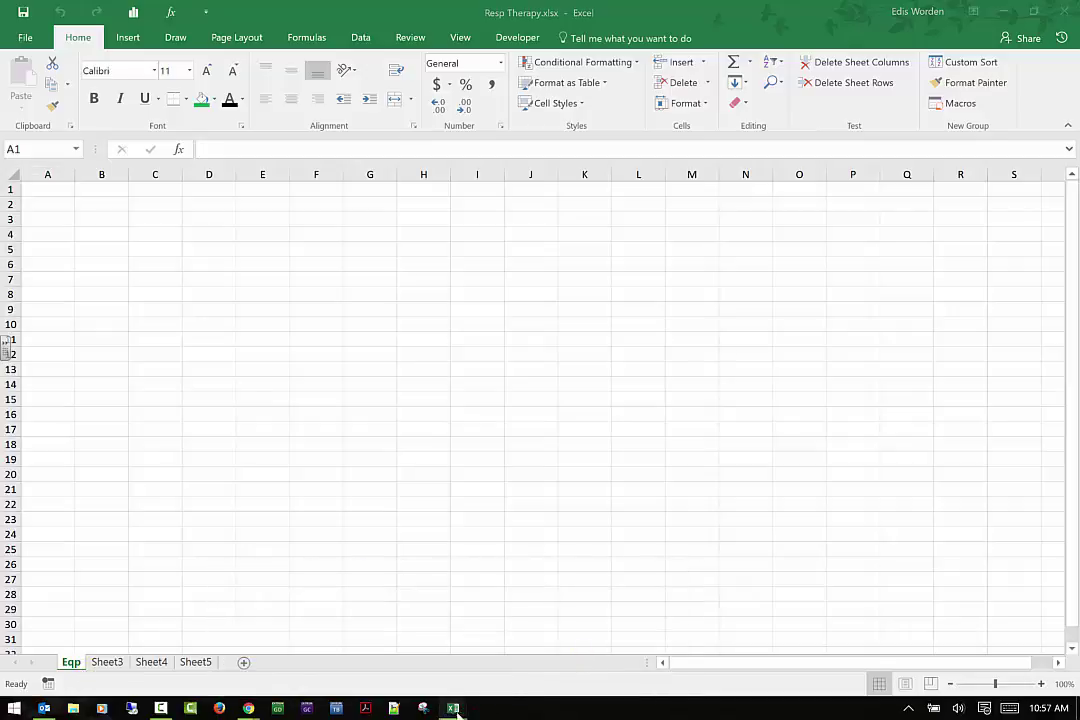
pyautogui.click(551, 680)
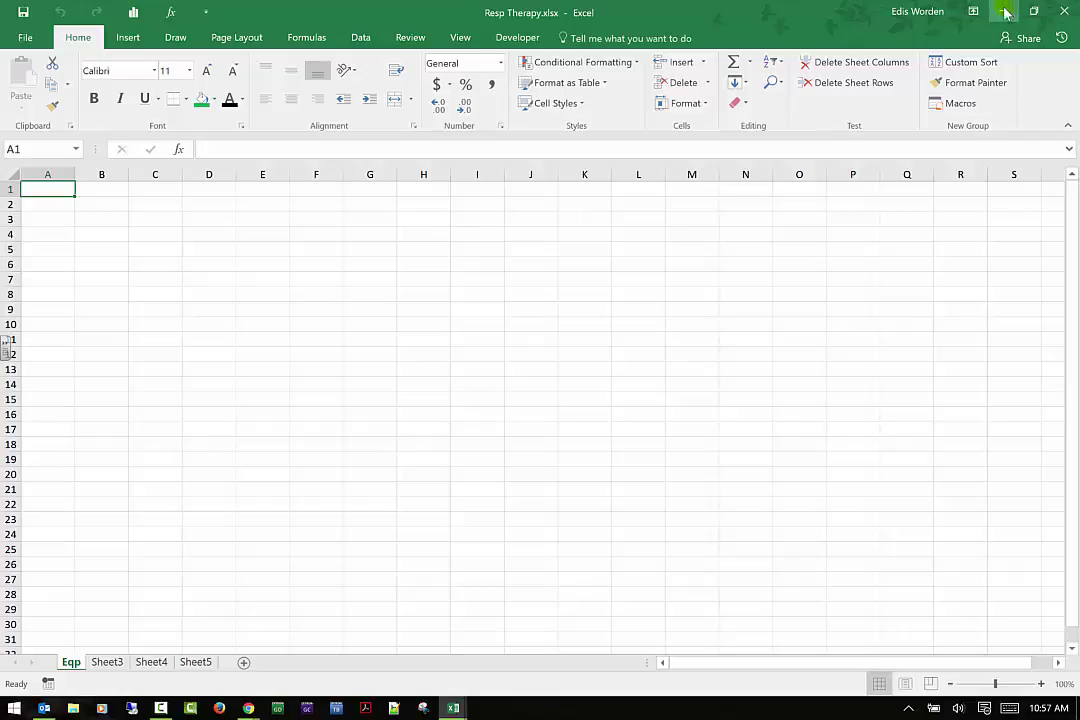
# Switch to the All In One replacements.xlsx workbook and close it
pyautogui.click(450, 688)
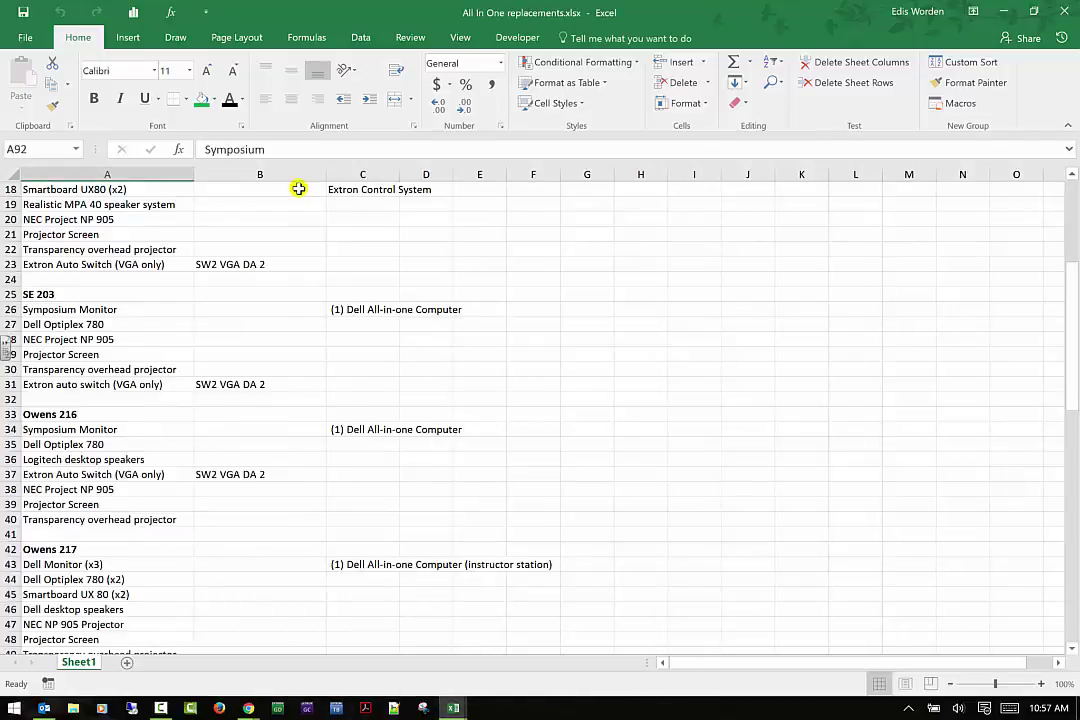
pyautogui.click(1072, 6)
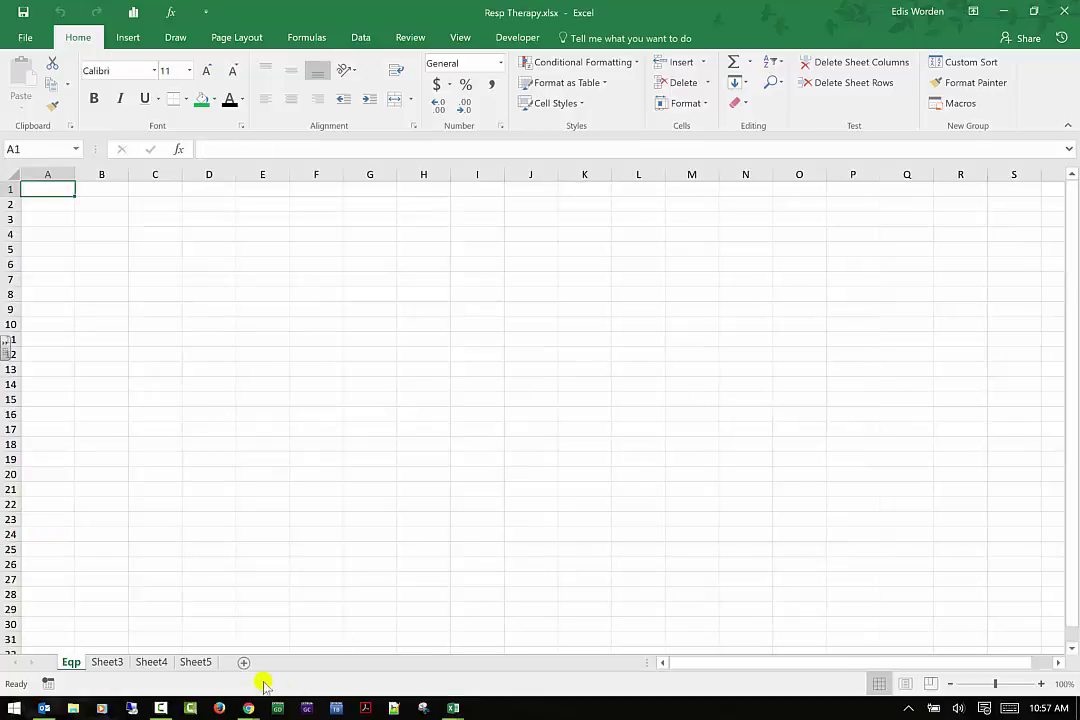
# Bring the Book1 workbook window to the front, reposition it and maximize it
pyautogui.moveTo(453, 707)
pyautogui.click(343, 686)
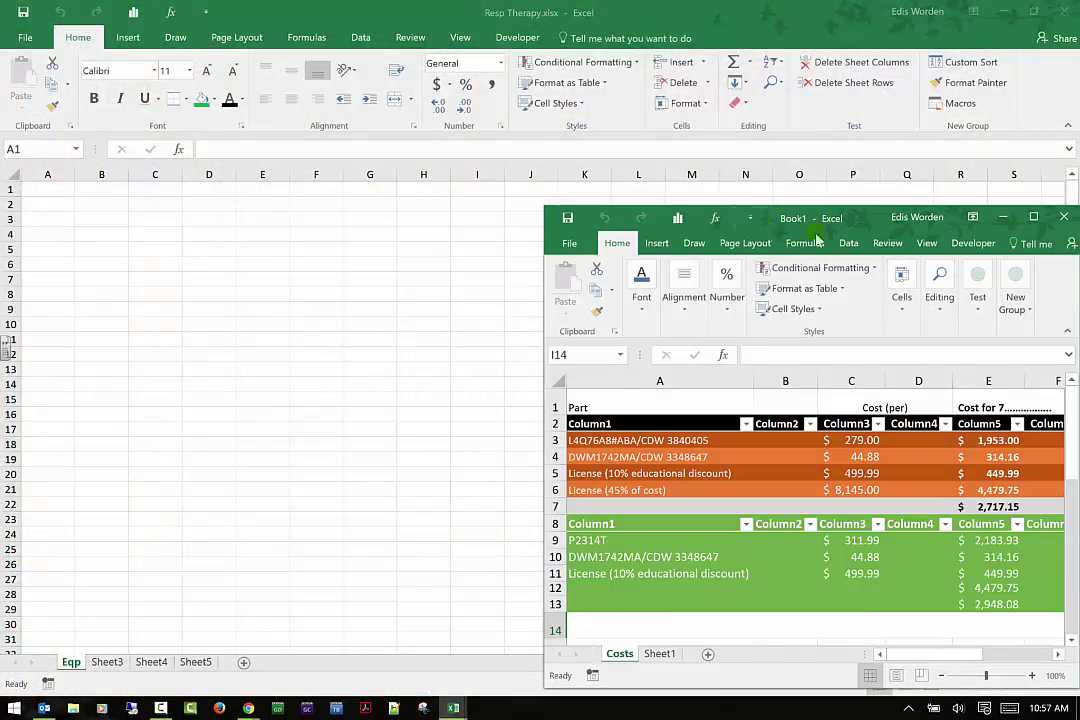
pyautogui.moveTo(875, 226); pyautogui.dragTo(424, 90)
pyautogui.doubleClick(490, 72)
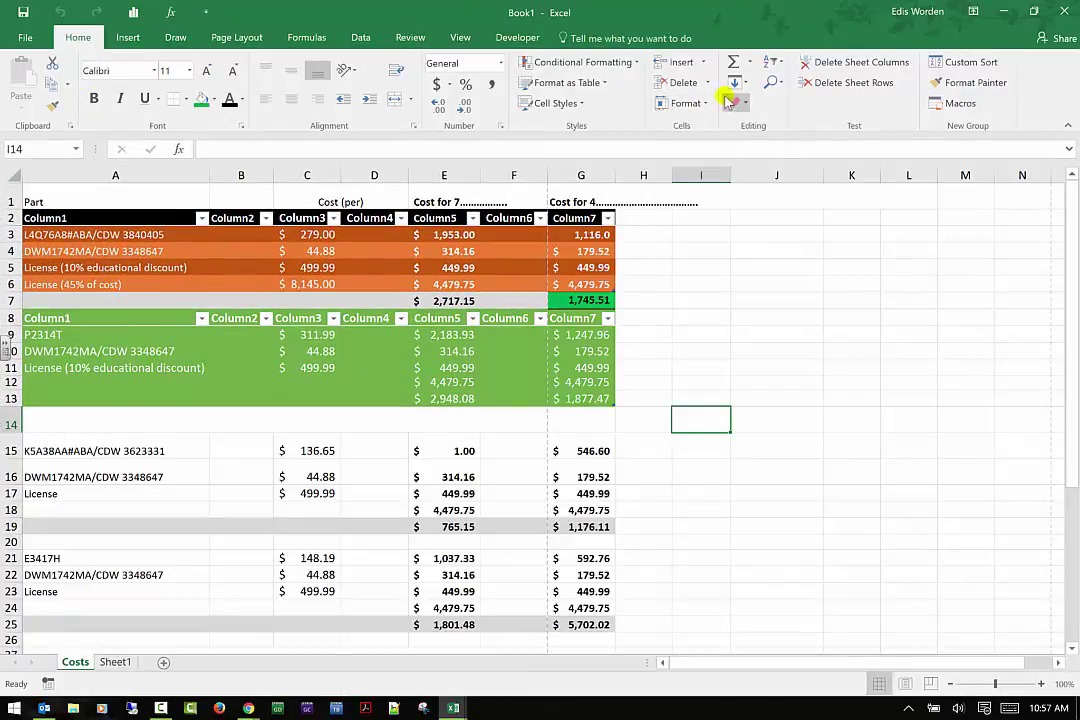
# Move the Costs sheet from Book1 to the Resp Therapy.xlsx workbook, placing it before the Eqp sheet
pyautogui.click(688, 103)
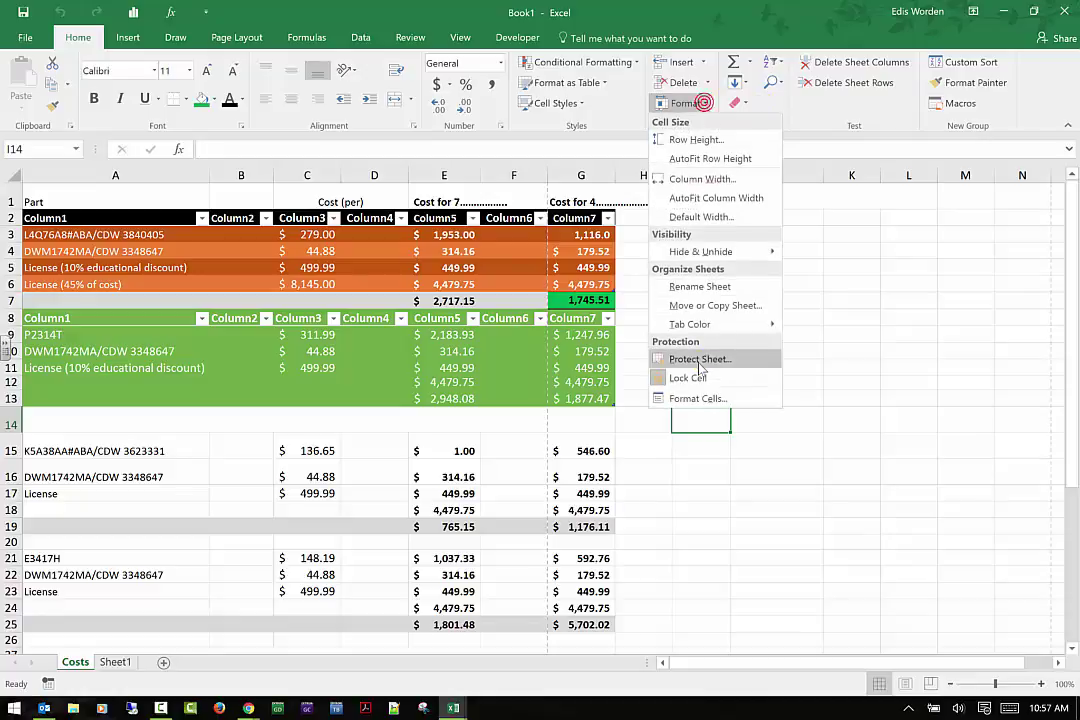
pyautogui.click(731, 305)
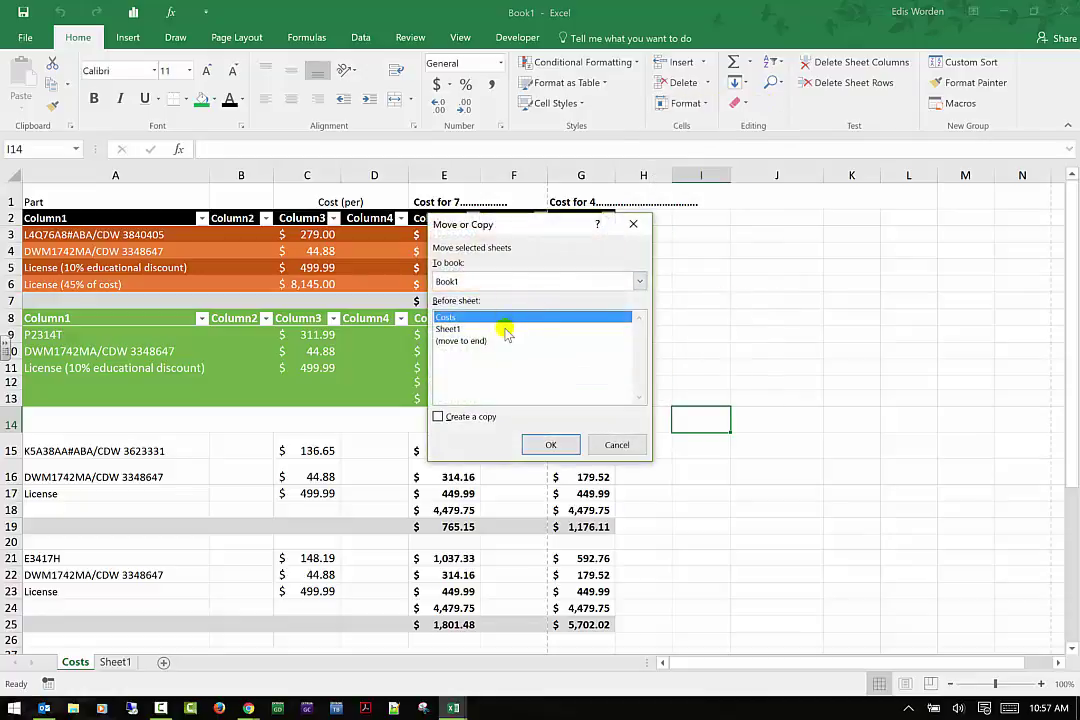
pyautogui.click(507, 330)
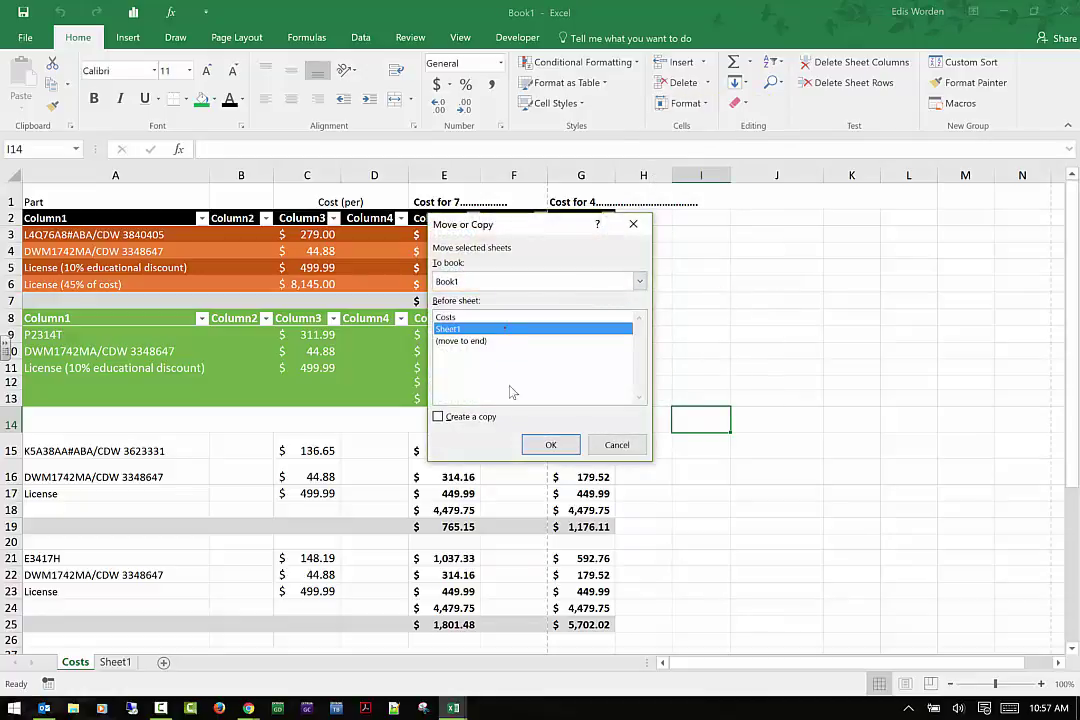
pyautogui.click(525, 281)
pyautogui.click(480, 321)
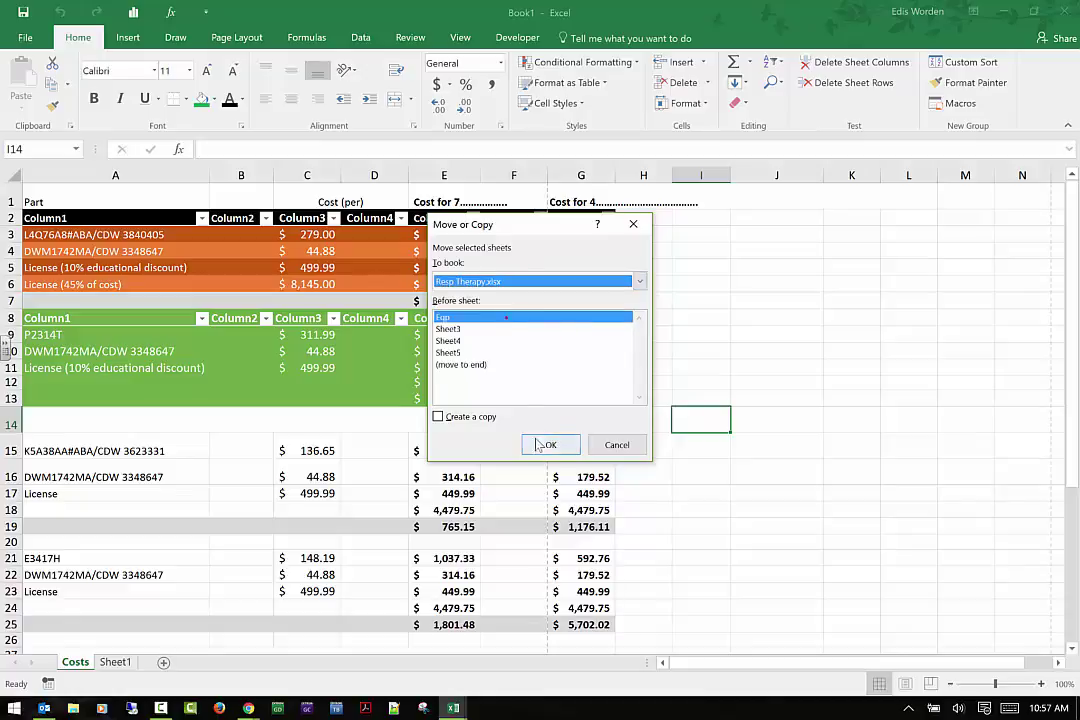
pyautogui.click(552, 445)
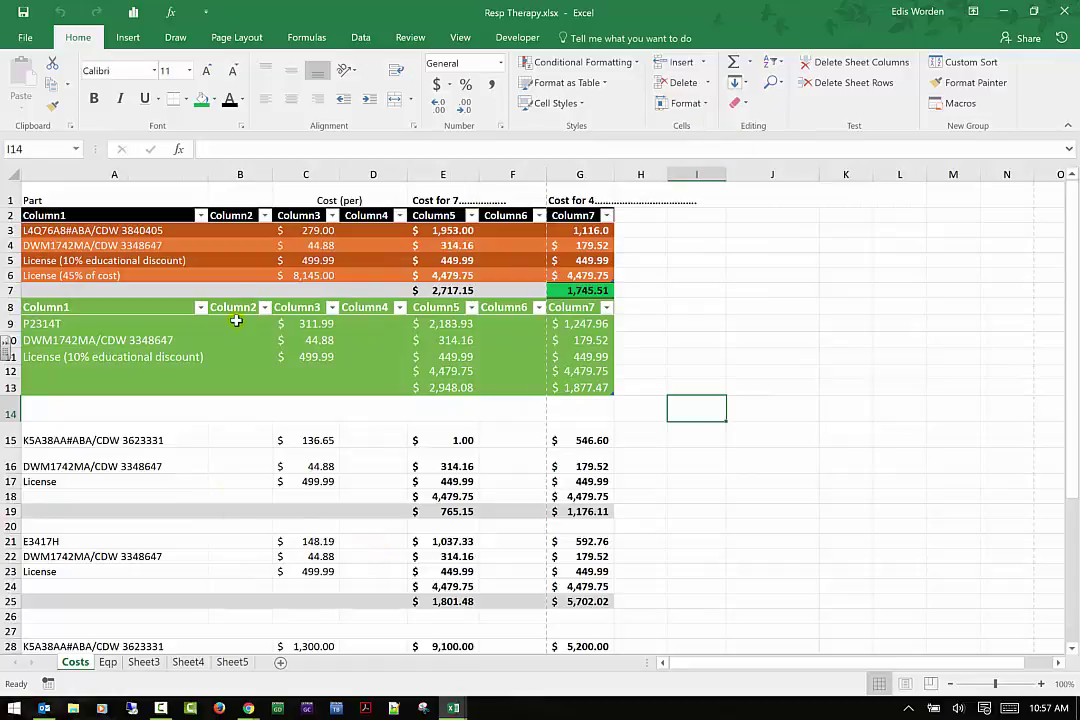
# Create a copy of the Costs sheet before Sheet4 in the same workbook and compare it with the original
pyautogui.click(686, 103)
pyautogui.click(714, 305)
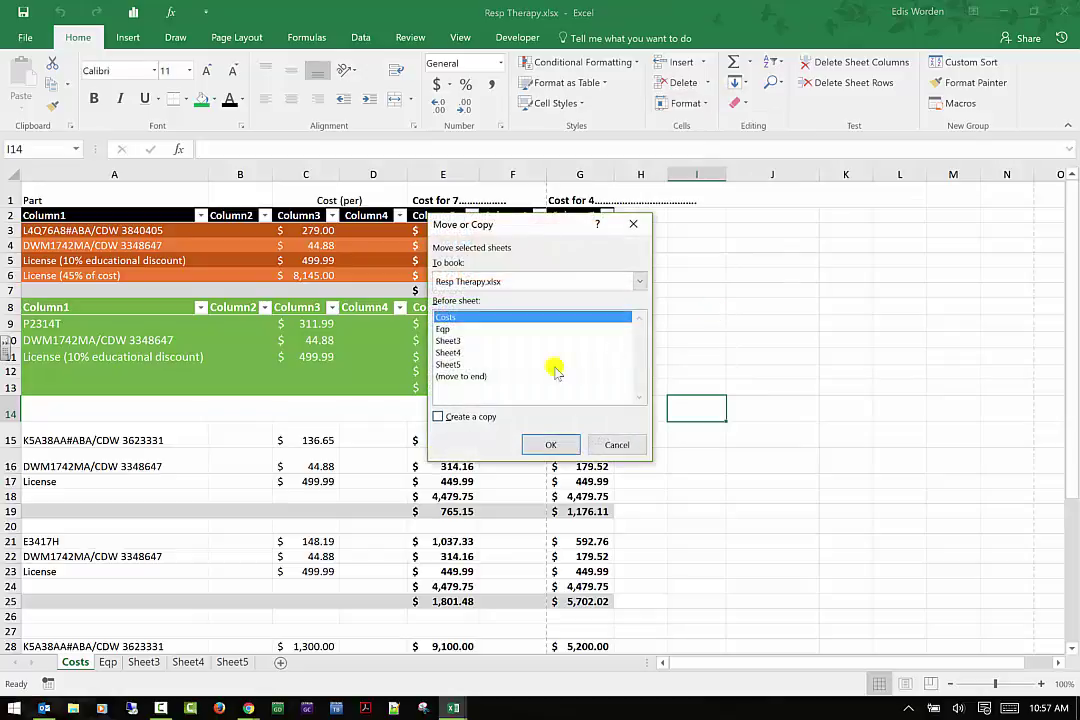
pyautogui.click(456, 378)
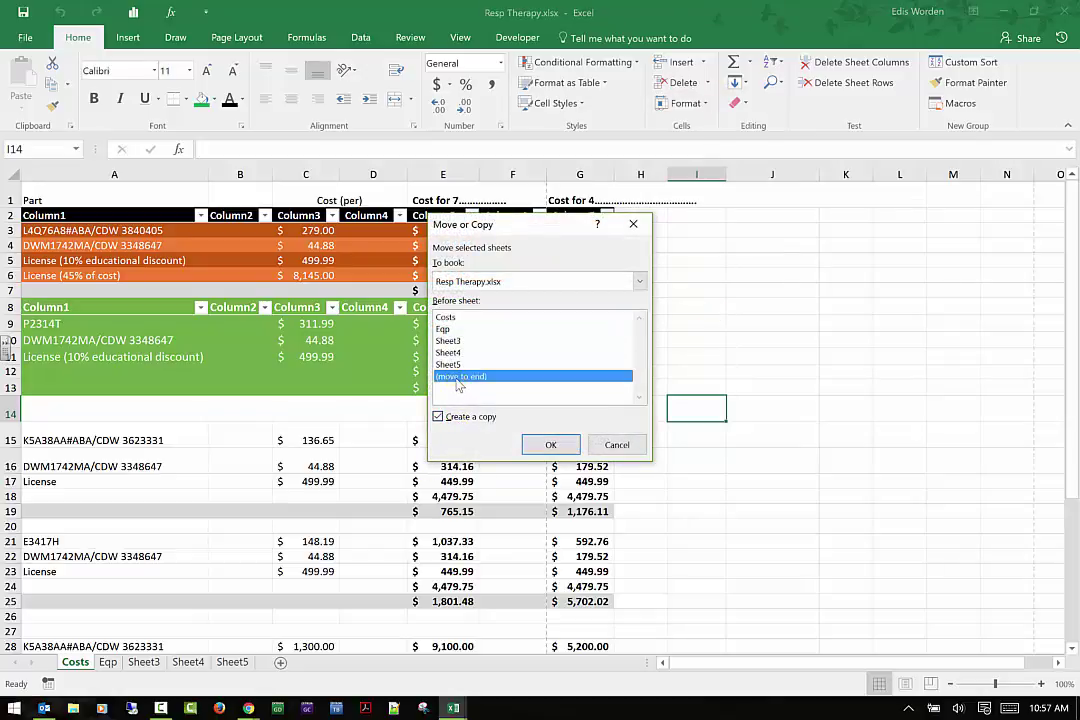
pyautogui.click(443, 329)
pyautogui.click(447, 353)
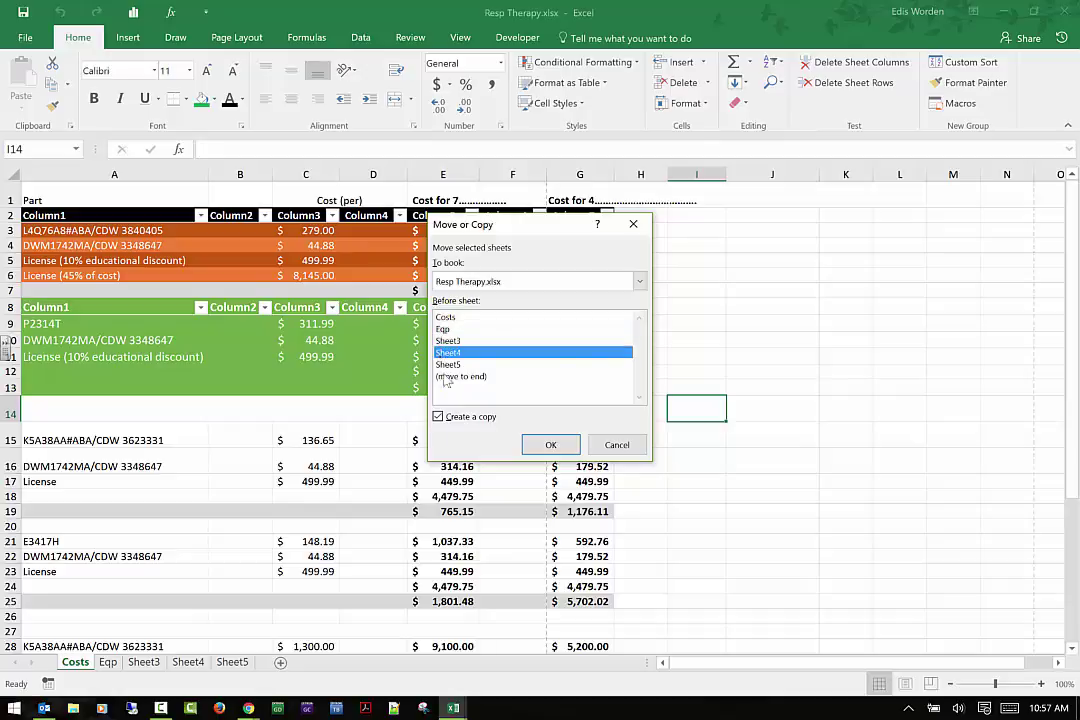
pyautogui.click(550, 444)
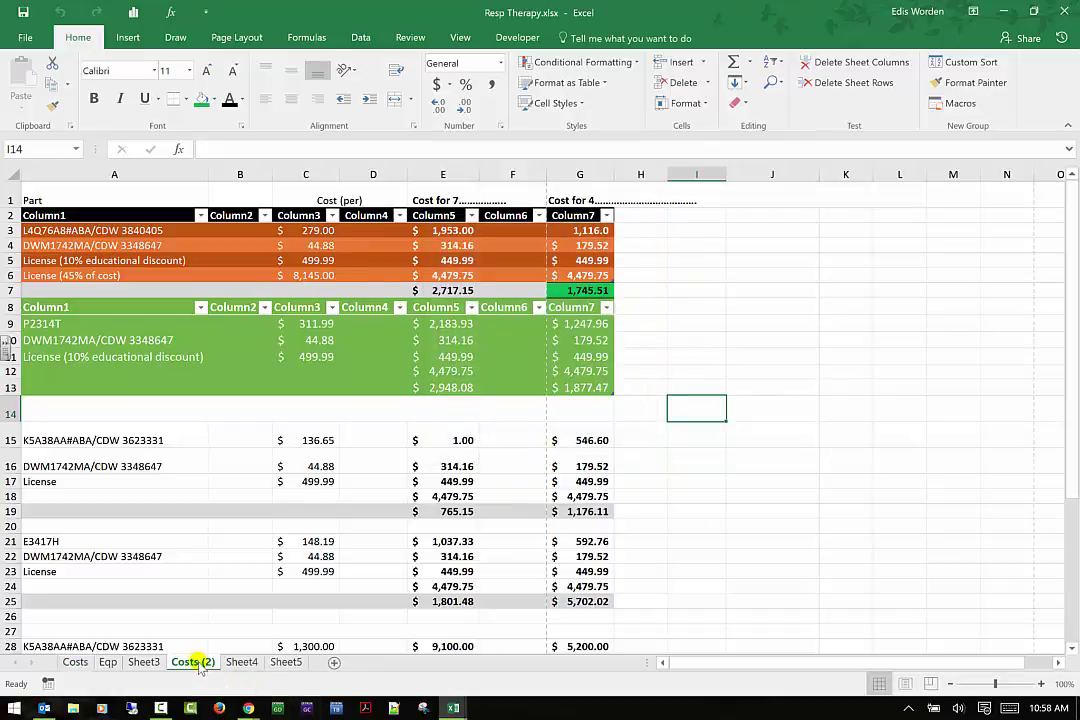
pyautogui.click(143, 664)
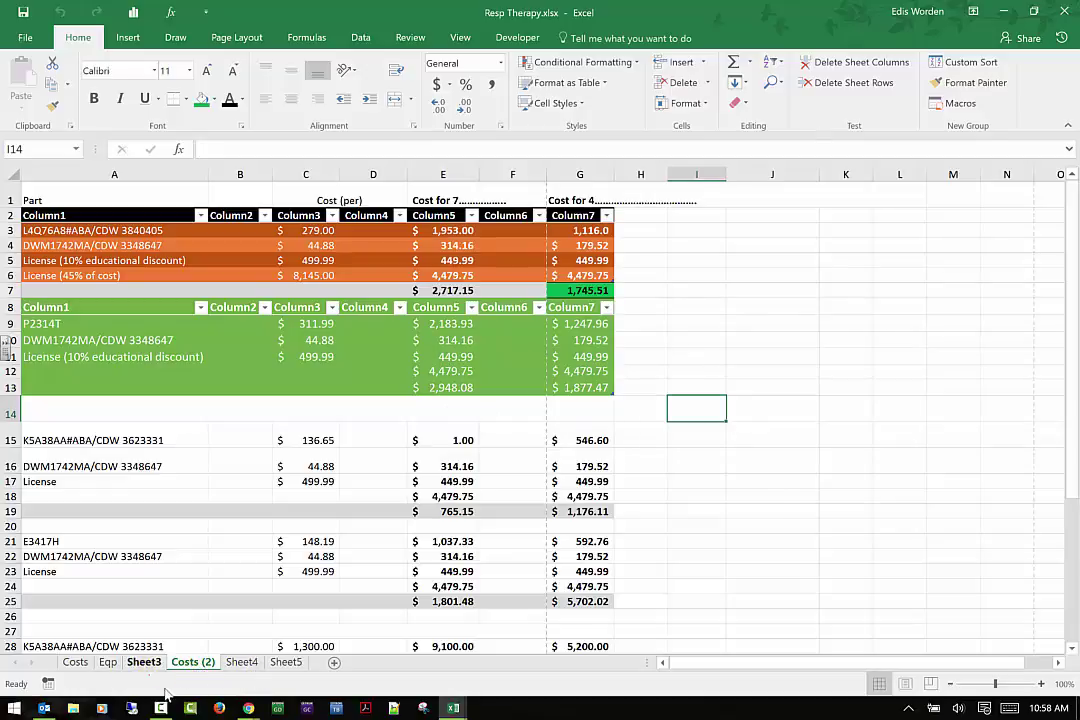
pyautogui.click(75, 662)
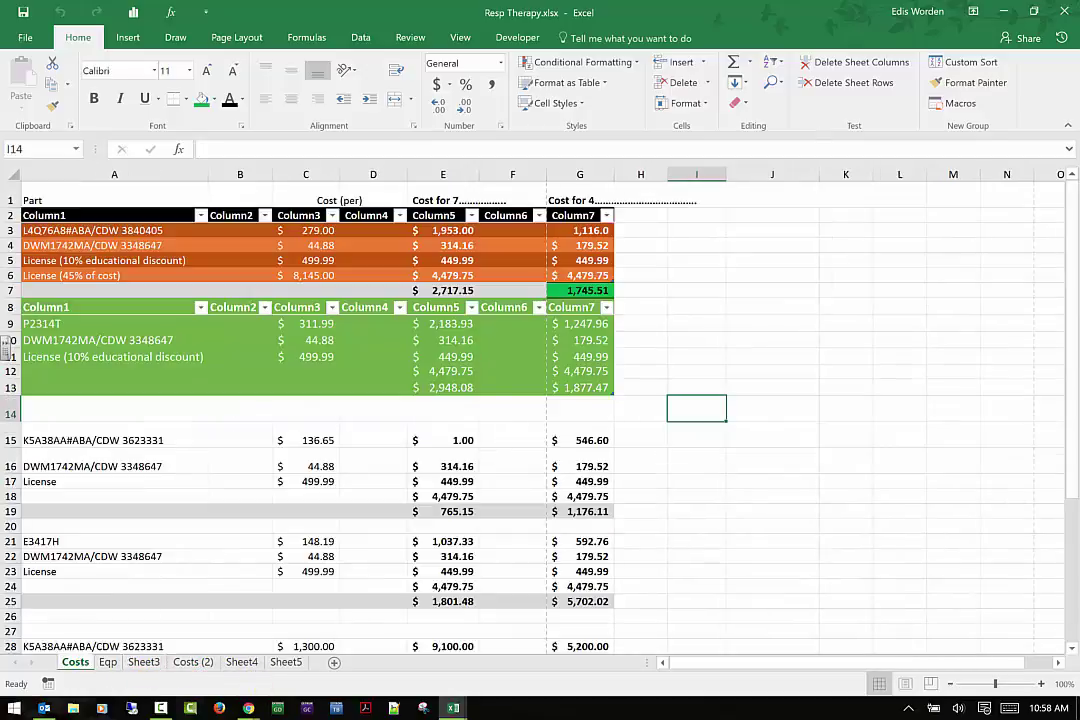
pyautogui.click(206, 664)
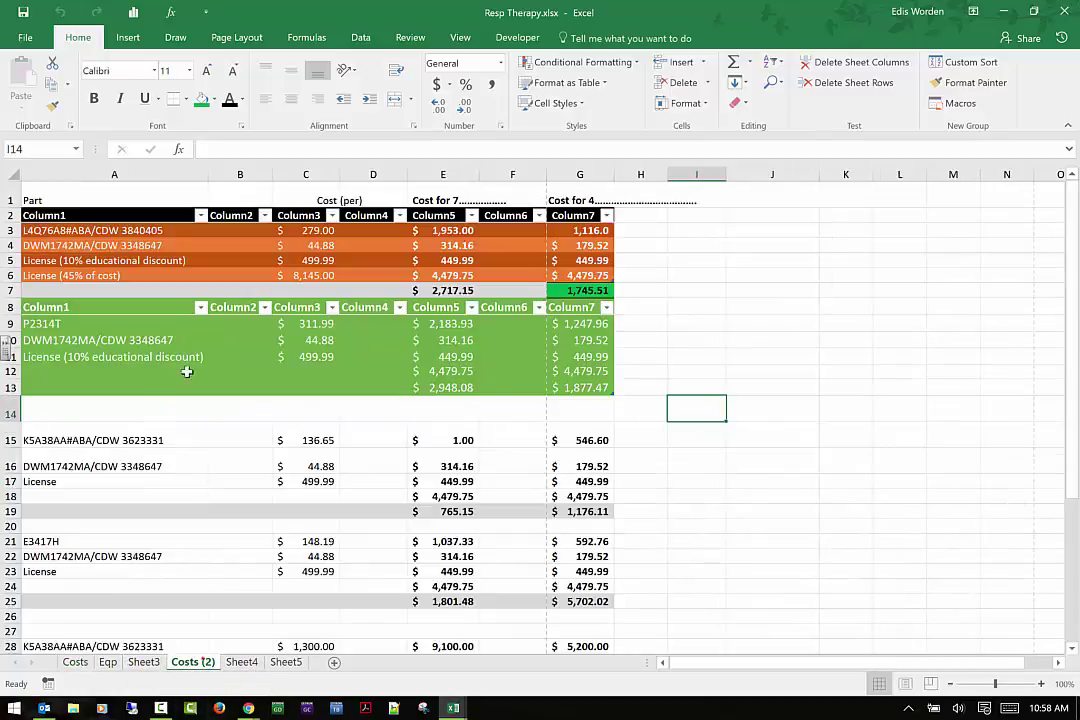
# Set the tab color of the original Costs sheet to light green
pyautogui.click(76, 663)
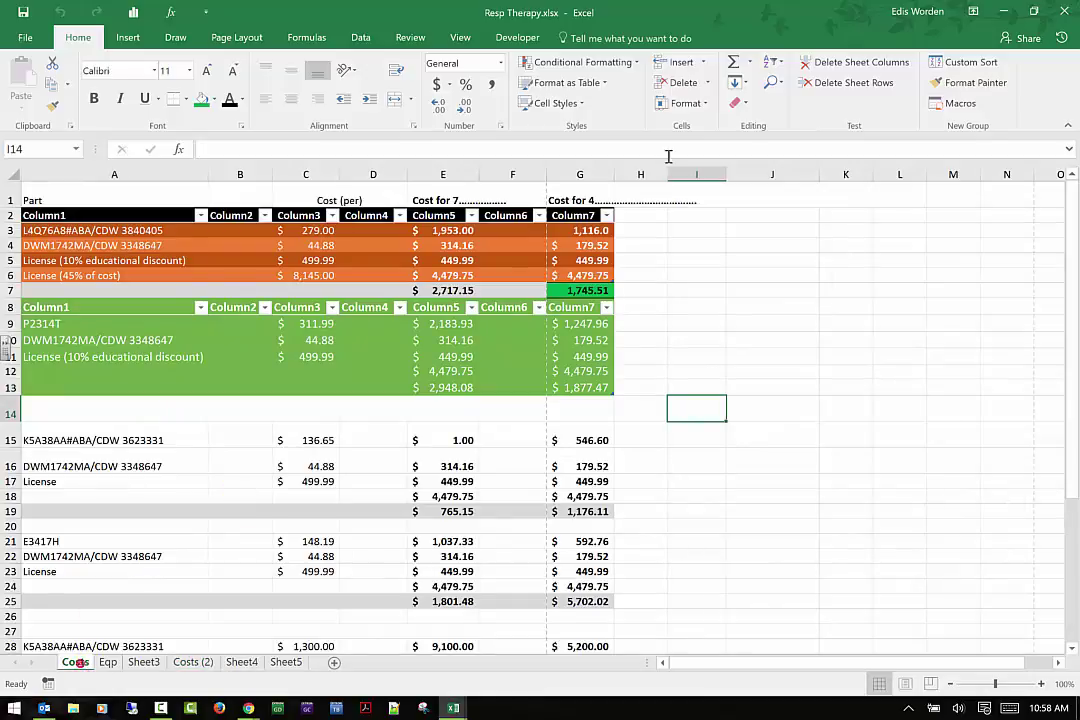
pyautogui.click(688, 103)
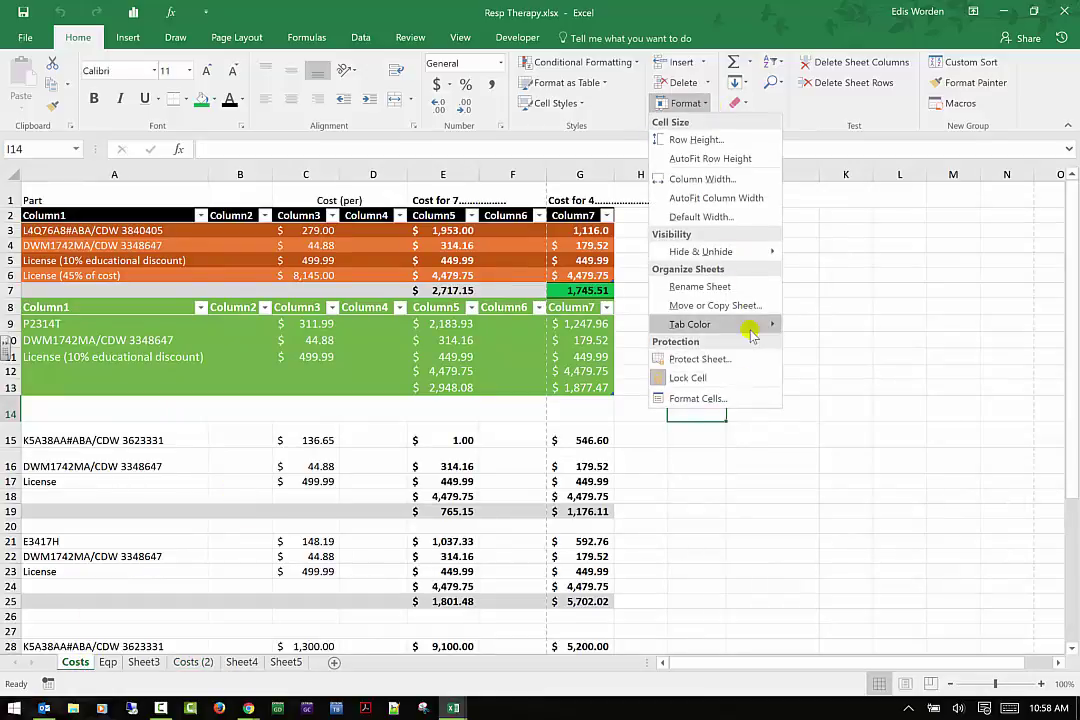
pyautogui.moveTo(752, 331)
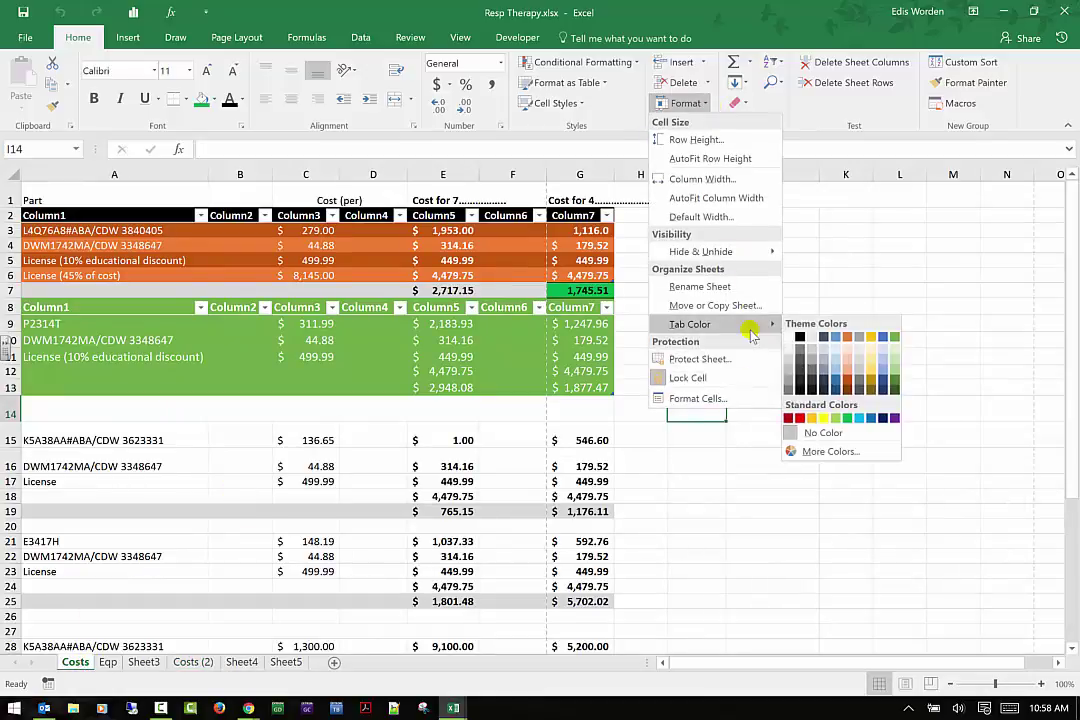
pyautogui.click(843, 419)
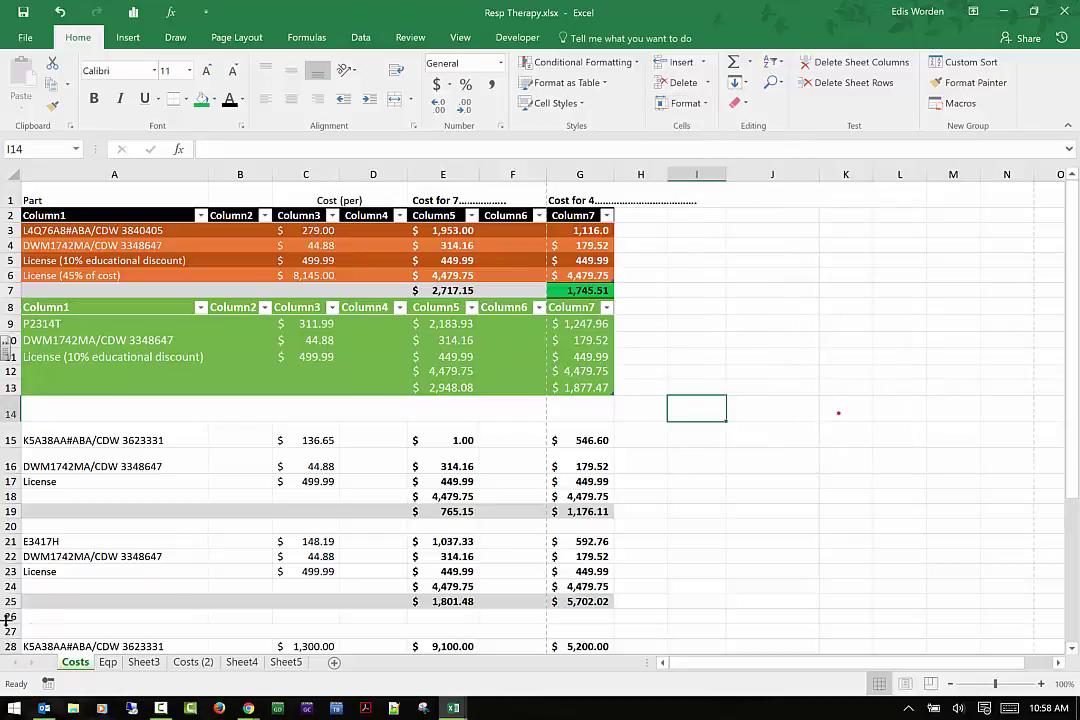
# Set the Eqp sheet's tab color to red and switch between the sheets to view the colored tabs
pyautogui.click(107, 662)
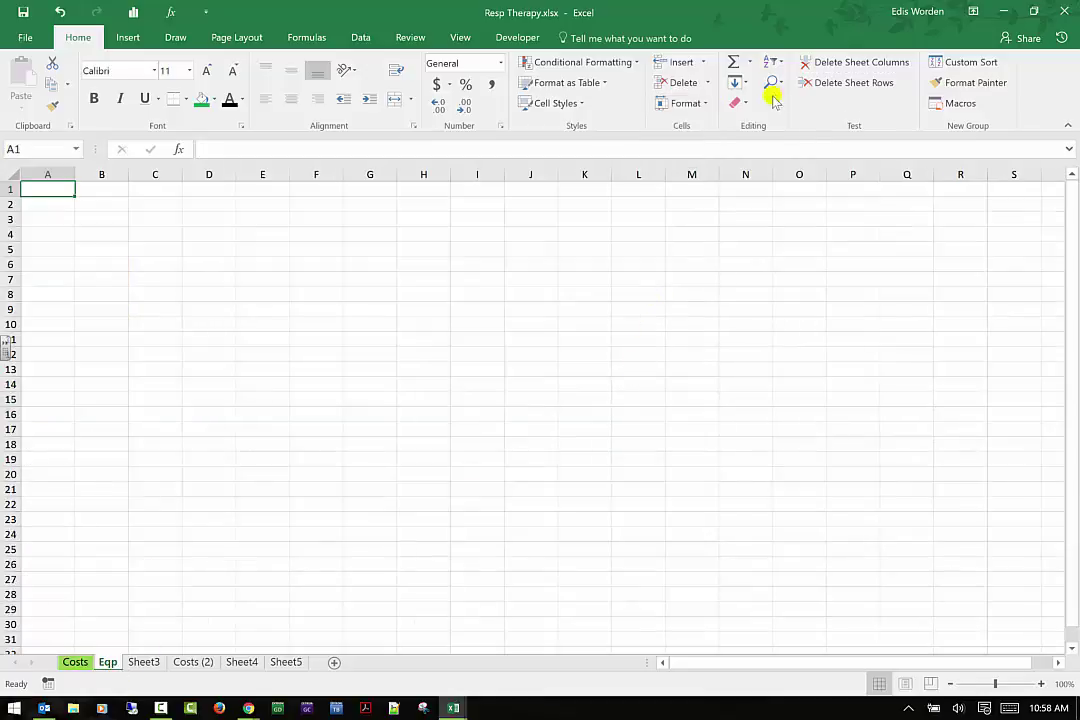
pyautogui.click(706, 110)
pyautogui.moveTo(740, 330)
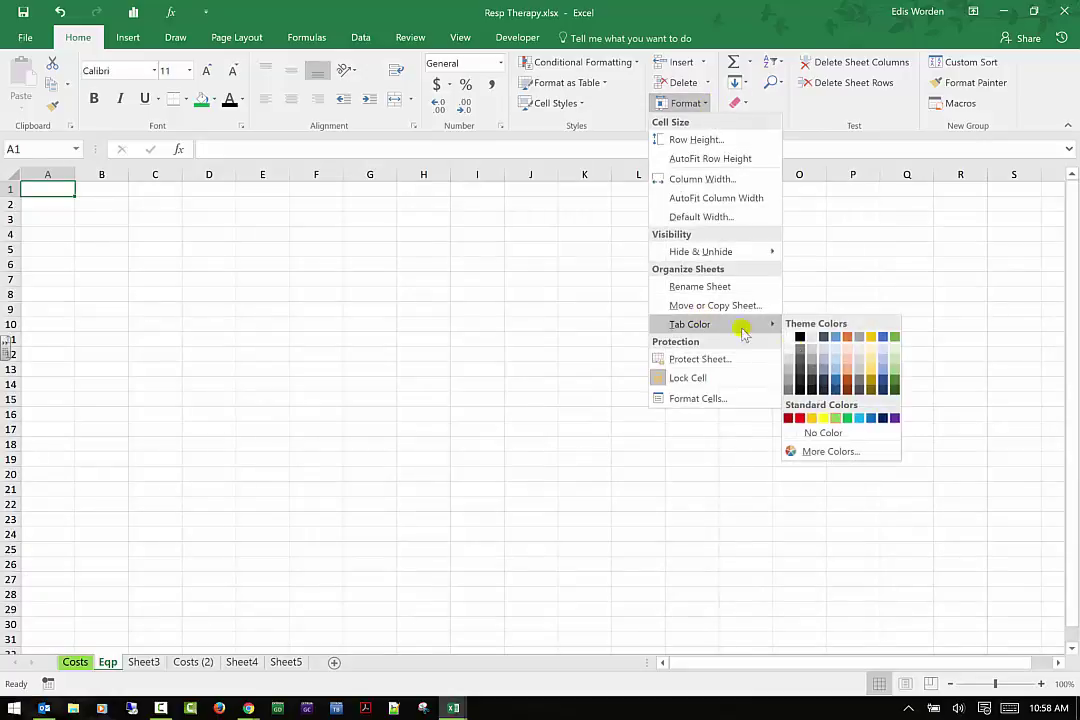
pyautogui.click(800, 419)
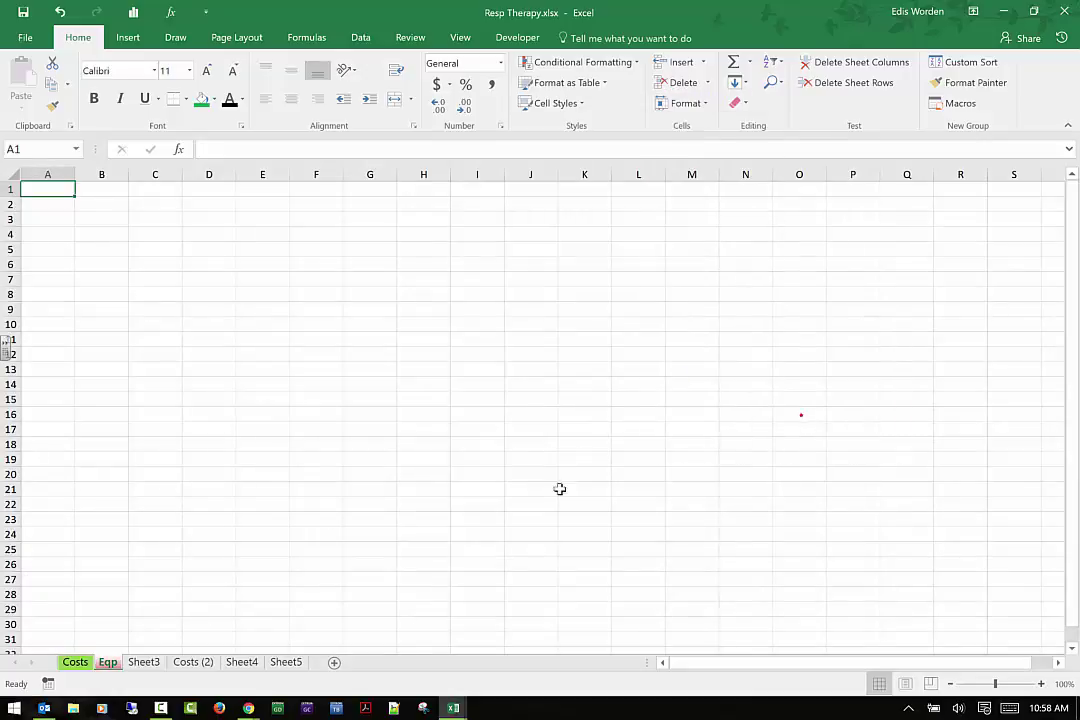
pyautogui.click(75, 663)
pyautogui.click(107, 663)
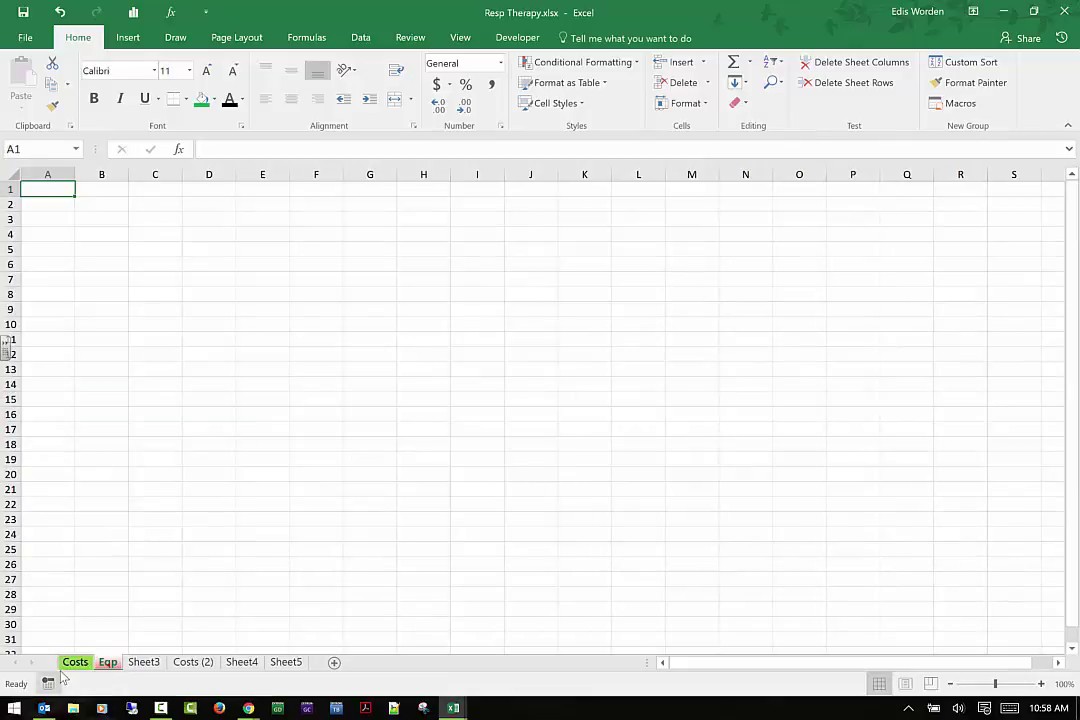
pyautogui.click(75, 663)
pyautogui.click(107, 663)
pyautogui.click(137, 664)
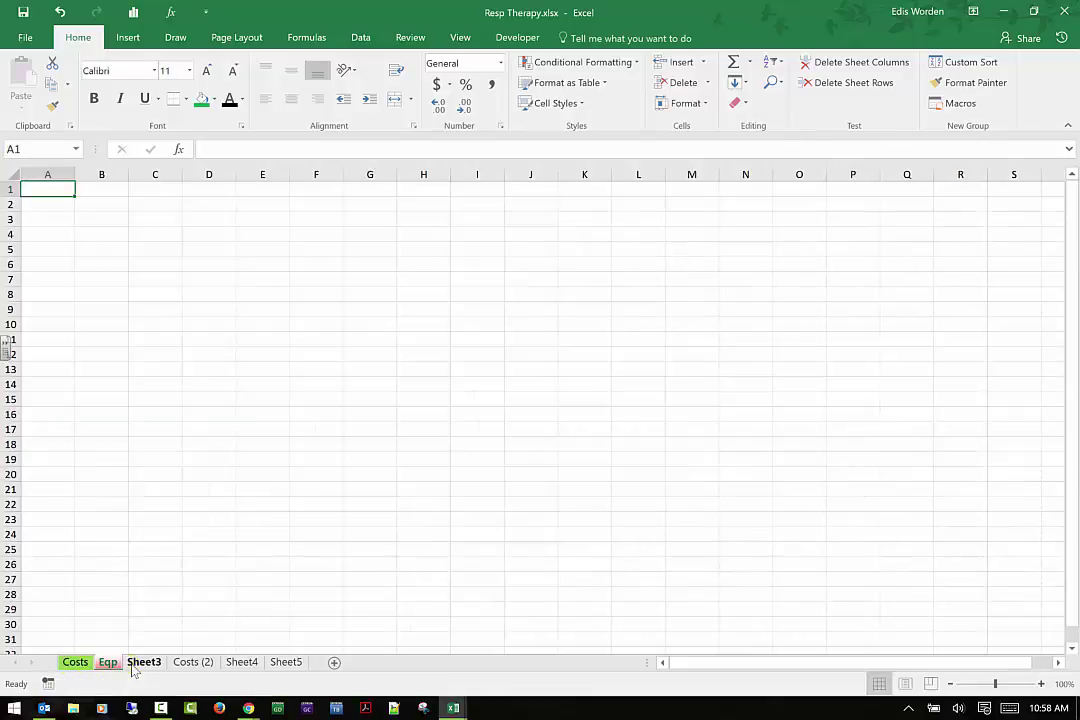
# Review the Protect Sheet permissions for the Costs sheet and leave the dialog without applying protection
pyautogui.click(78, 665)
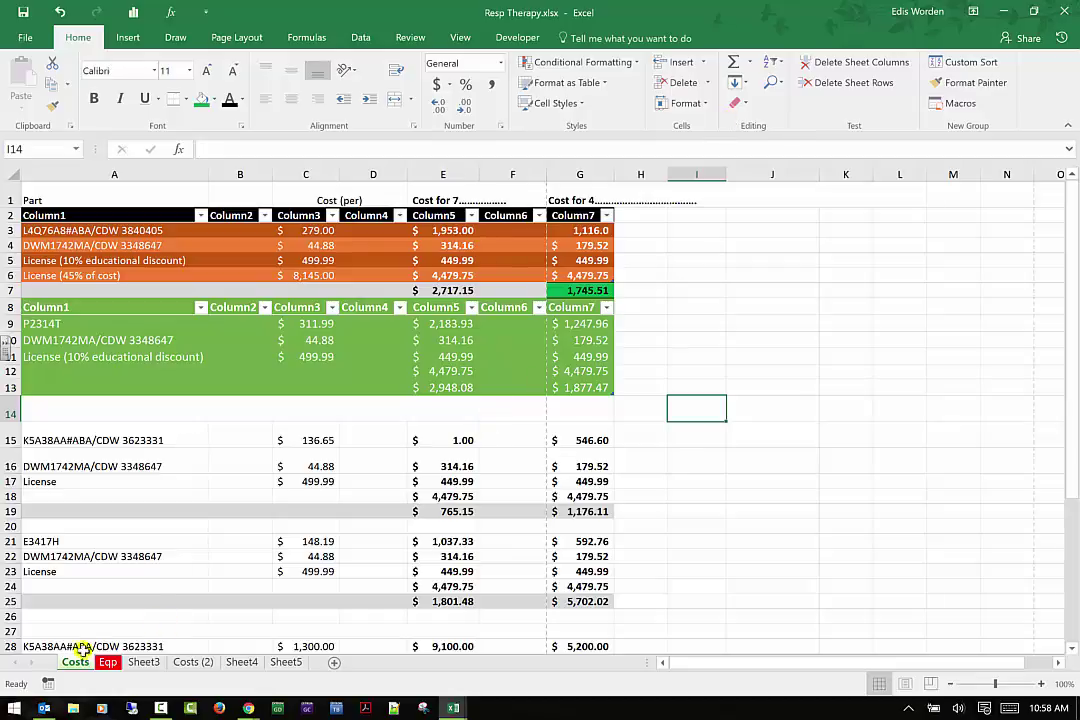
pyautogui.click(688, 104)
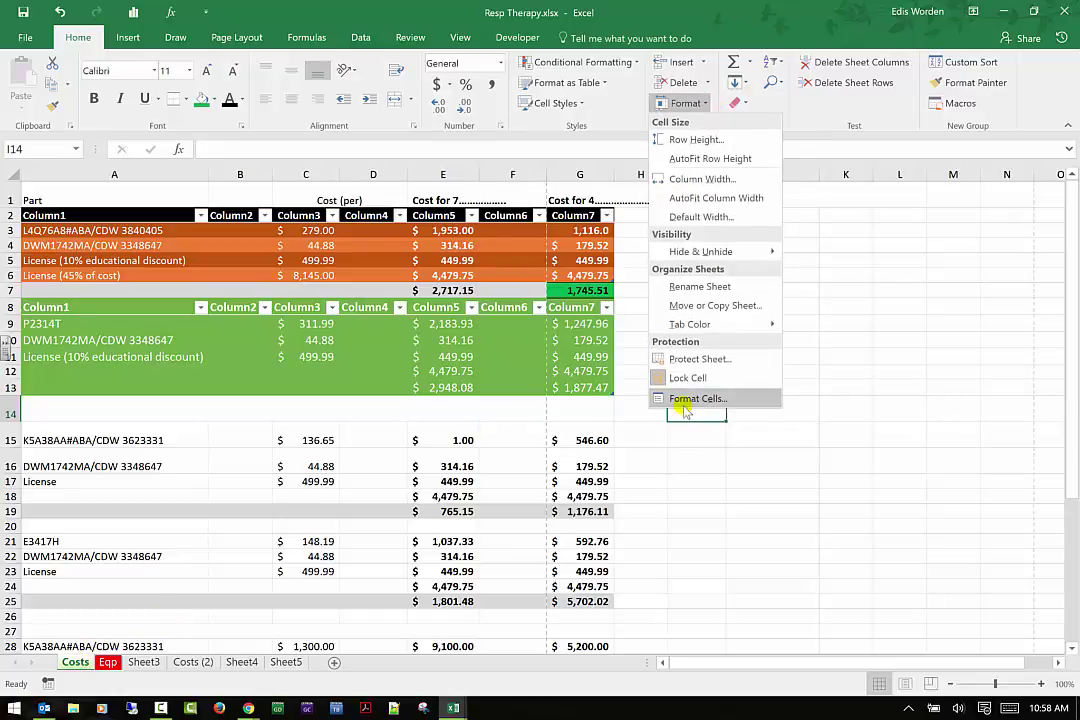
pyautogui.click(694, 362)
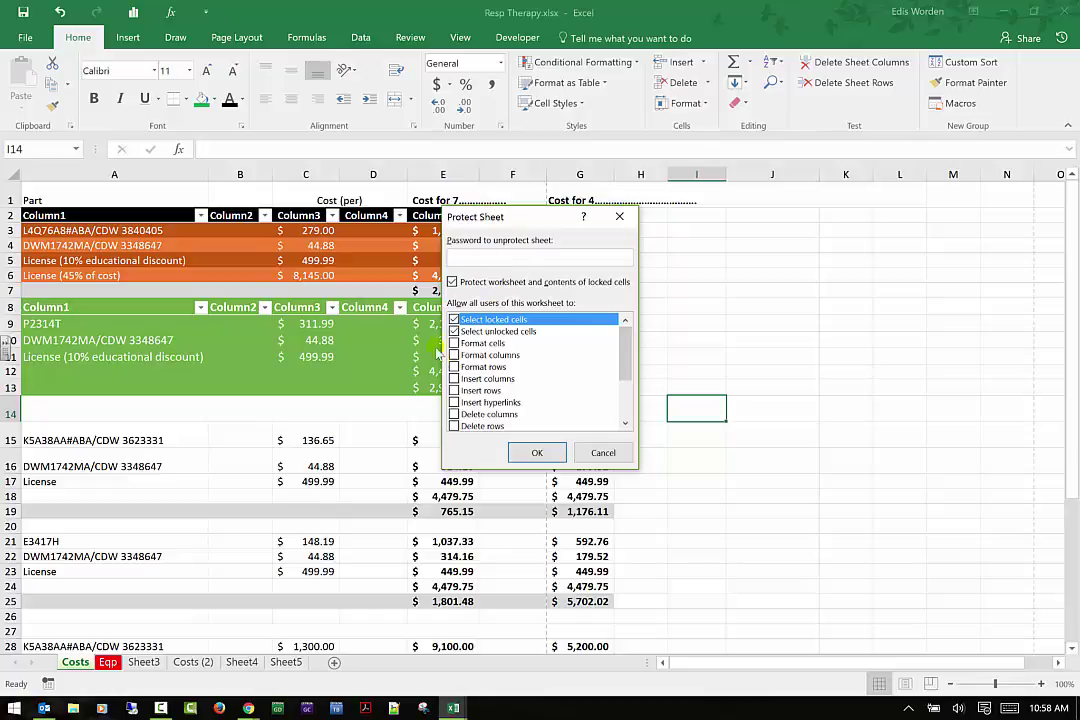
pyautogui.scroll(-2, 565, 362)
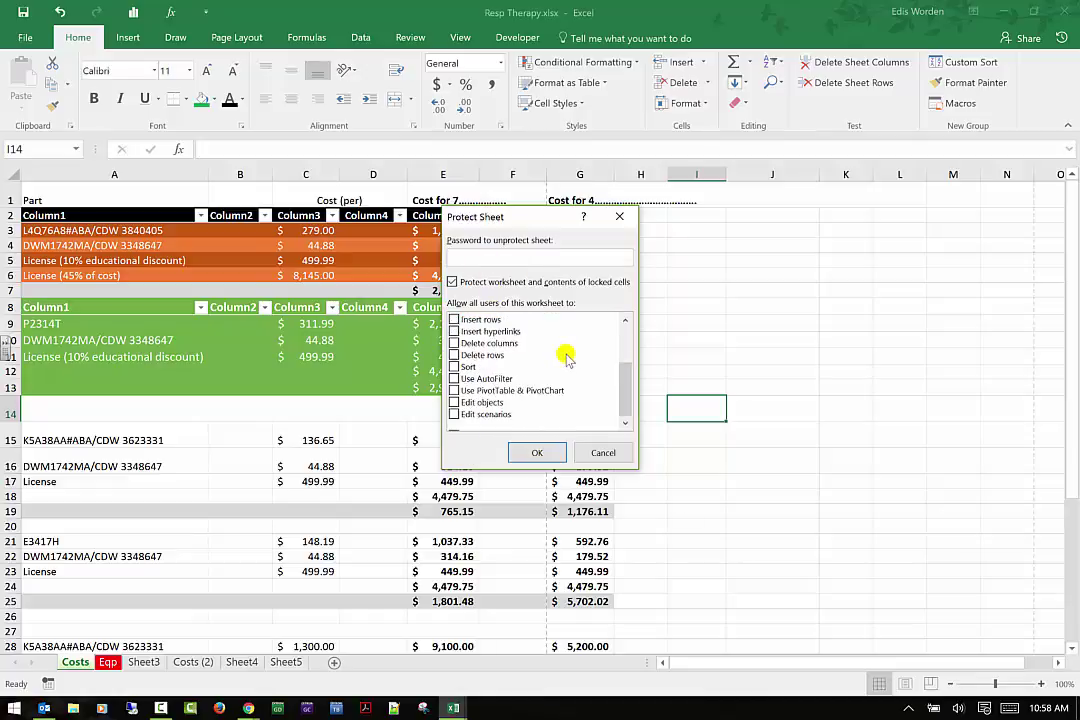
pyautogui.scroll(2, 566, 358)
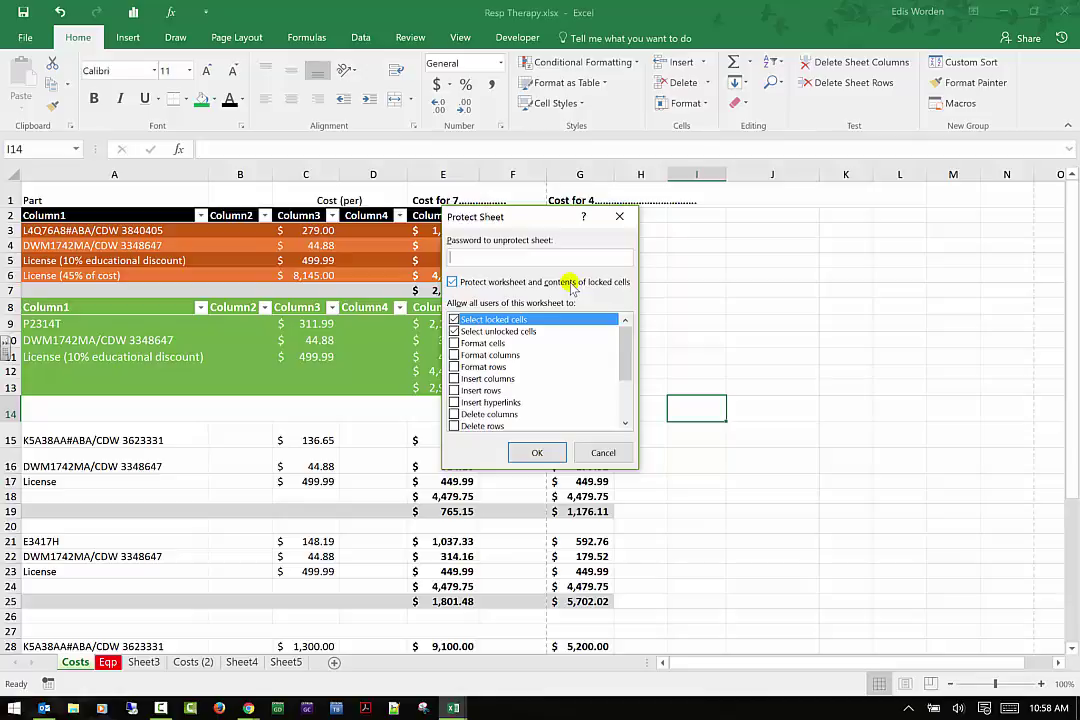
pyautogui.click(603, 453)
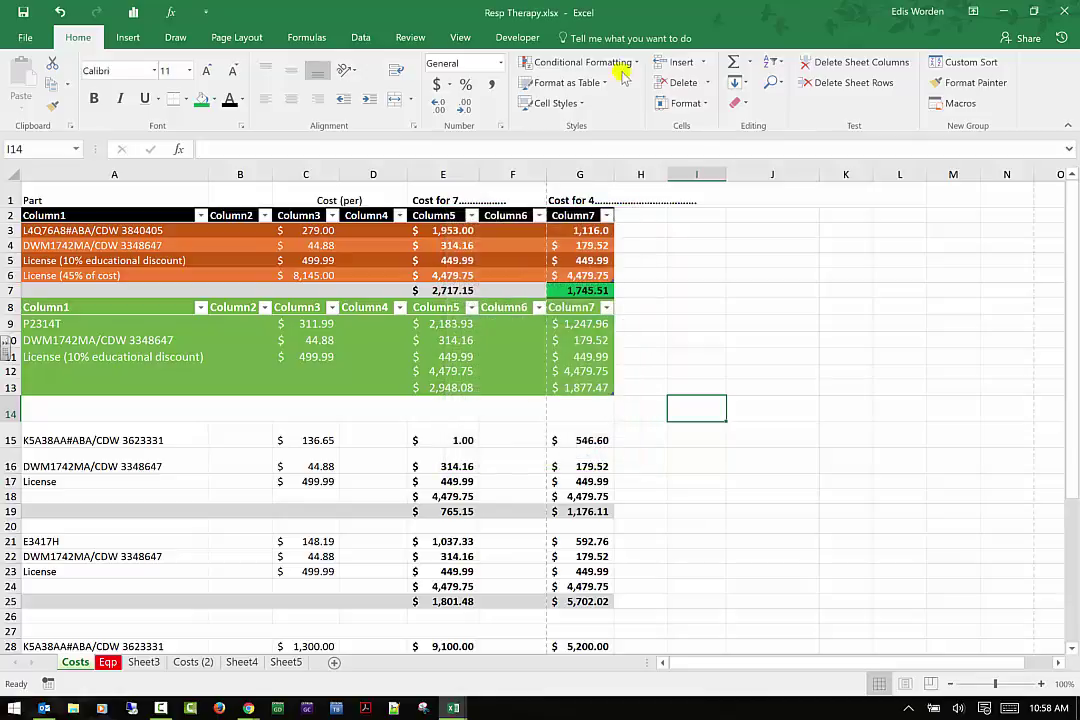
# Turn off Lock Cell for the formula in cell G7 and view the error-check notice on that cell
pyautogui.click(686, 103)
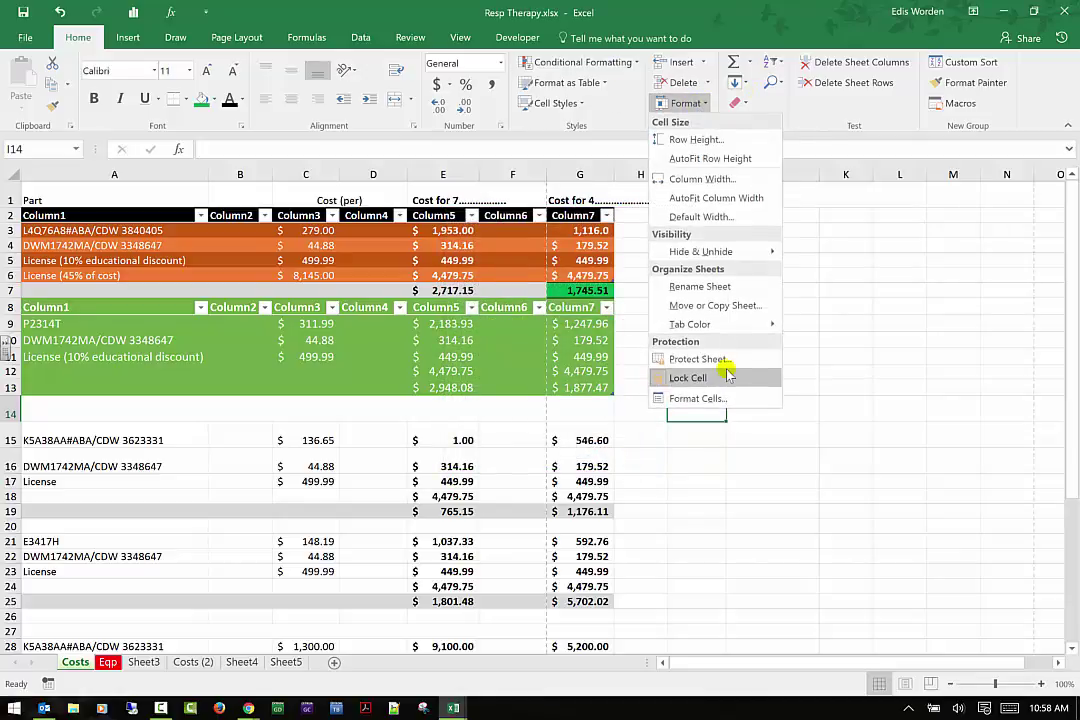
pyautogui.click(578, 290)
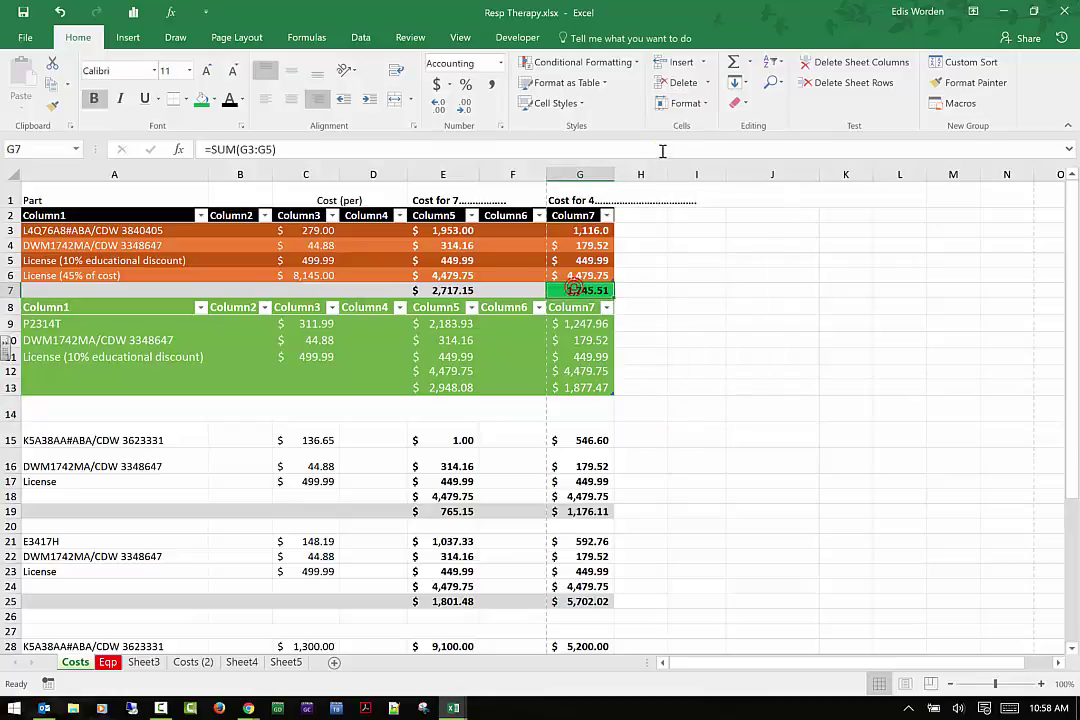
pyautogui.click(686, 103)
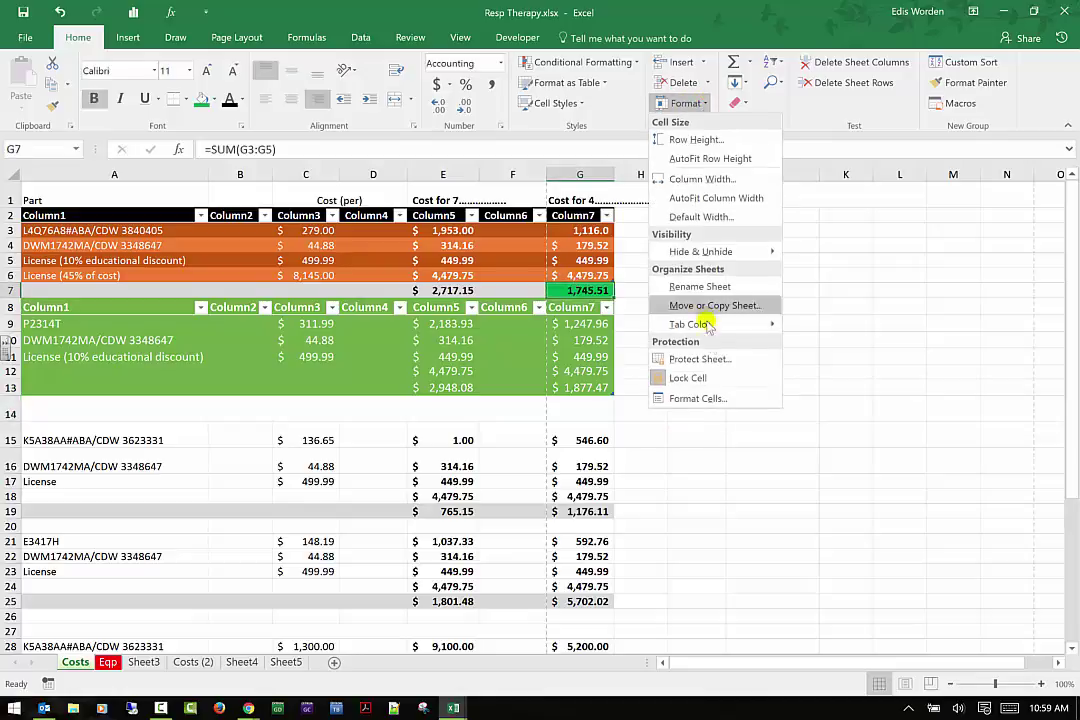
pyautogui.click(708, 379)
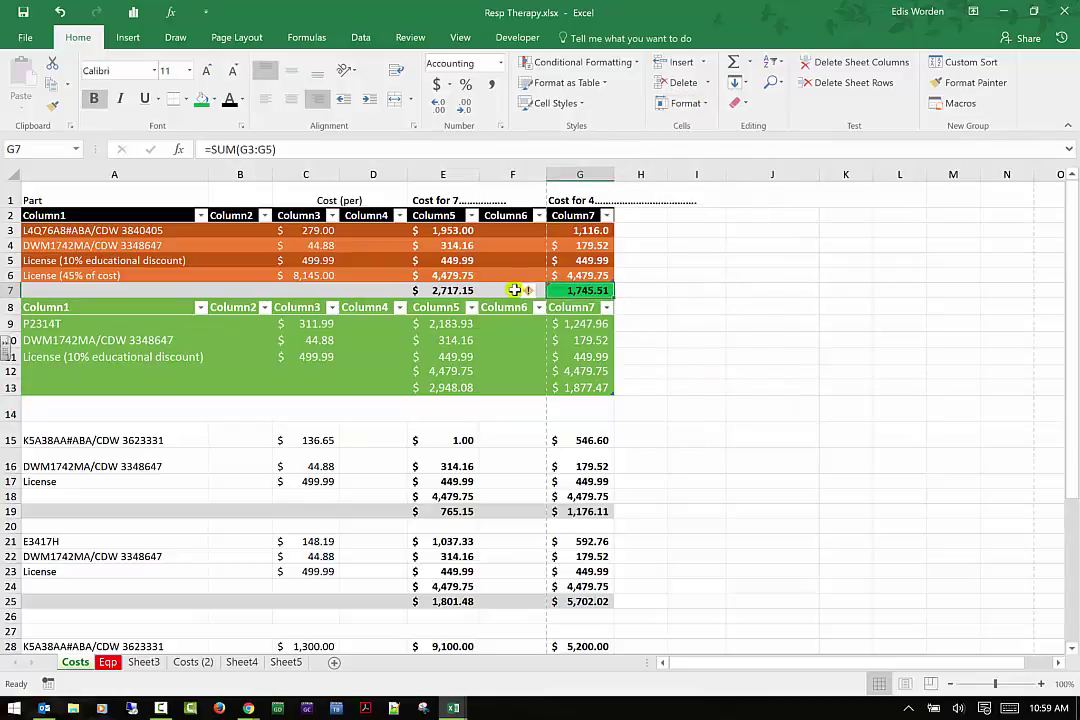
pyautogui.click(675, 290)
pyautogui.click(590, 291)
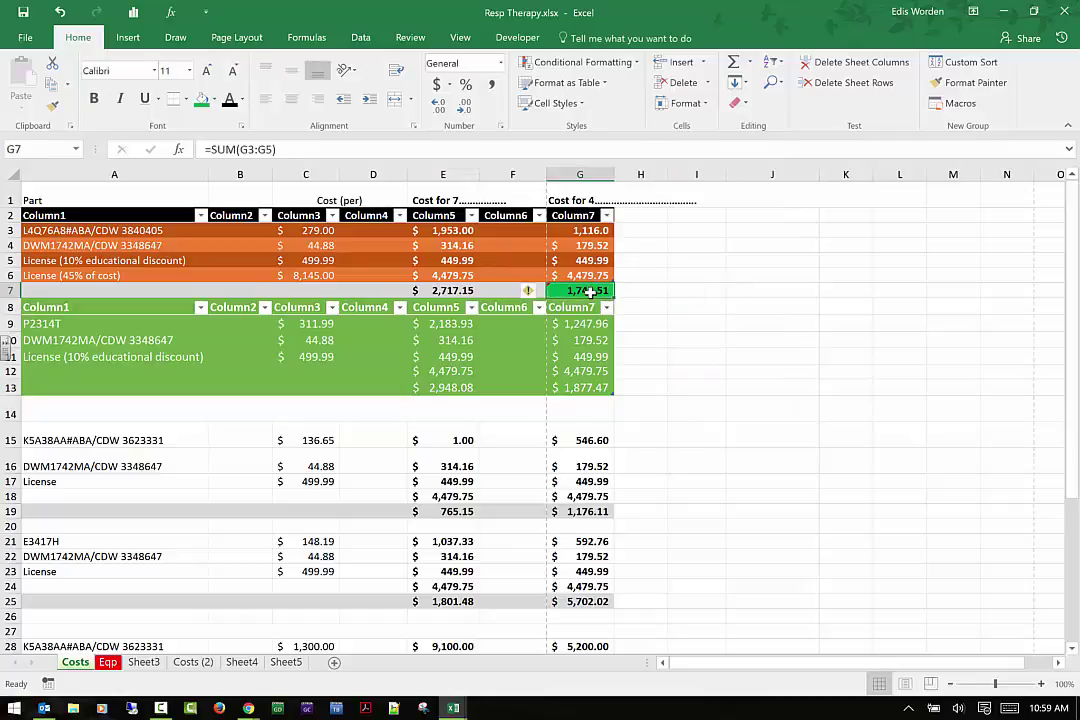
pyautogui.moveTo(533, 292)
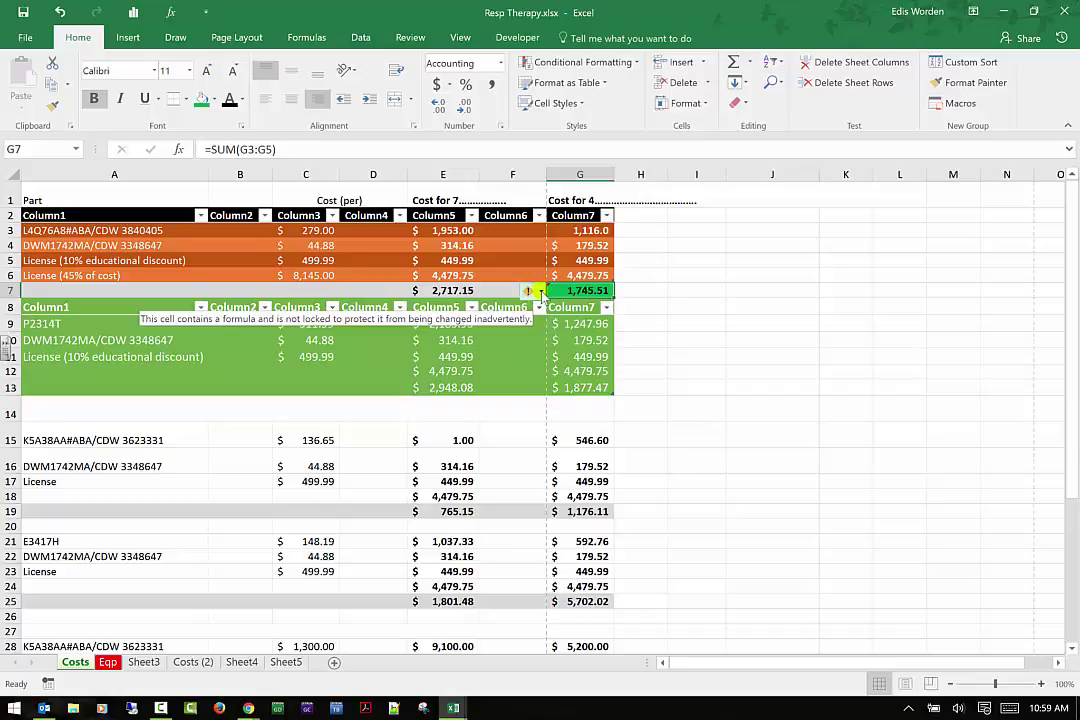
# Lock cell G7 from its error-check options and turn Lock Cell off for it again
pyautogui.click(538, 291)
pyautogui.click(497, 330)
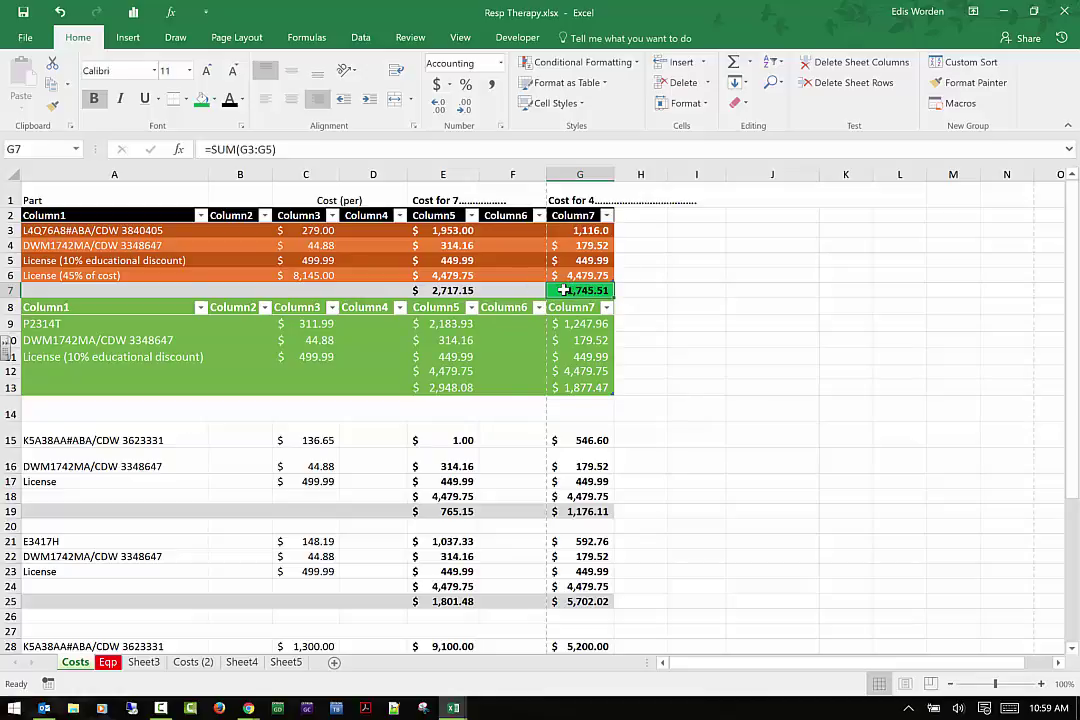
pyautogui.click(684, 103)
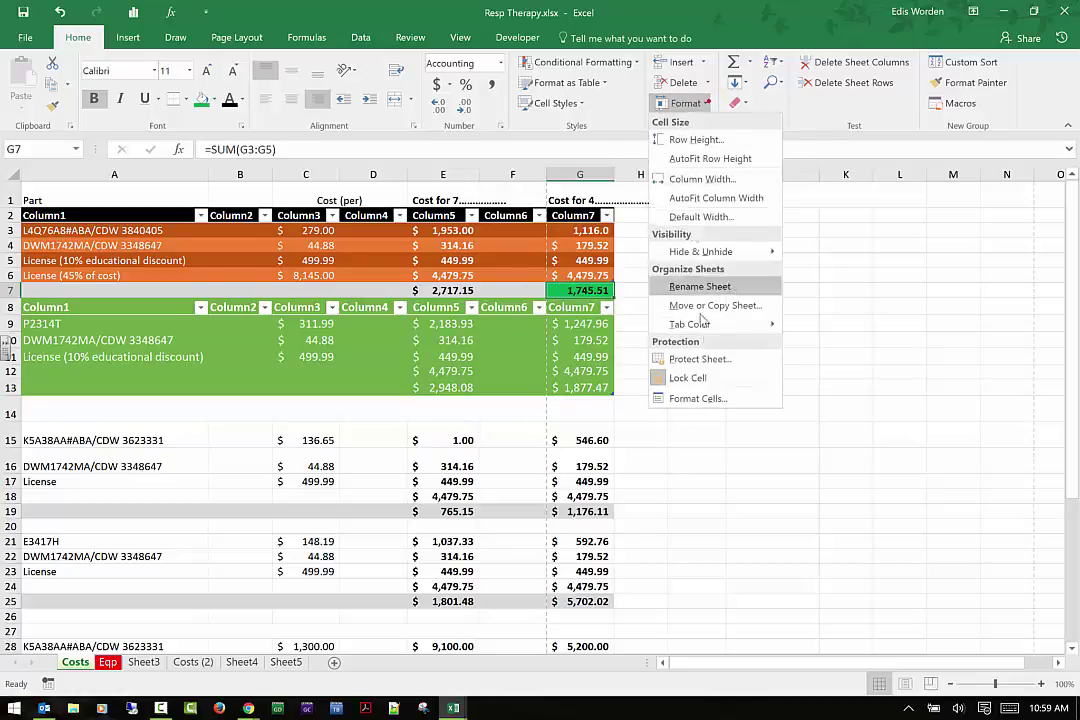
pyautogui.click(716, 379)
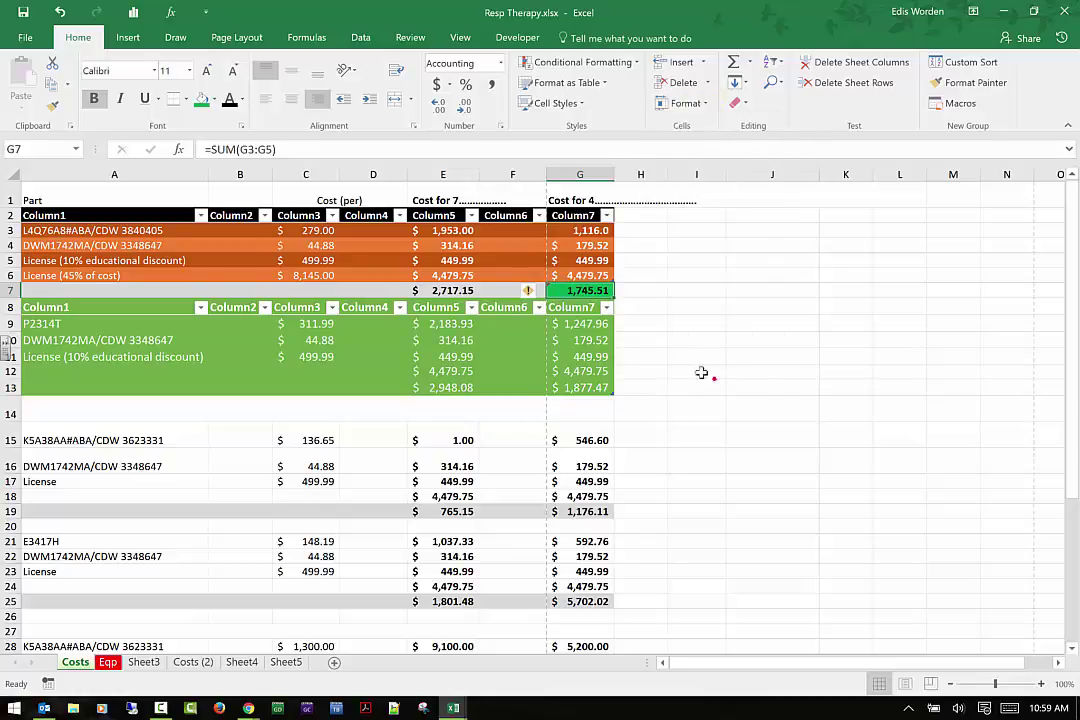
# Review the unprotected-formula options for cell G7 and lock the cell from them
pyautogui.click(540, 292)
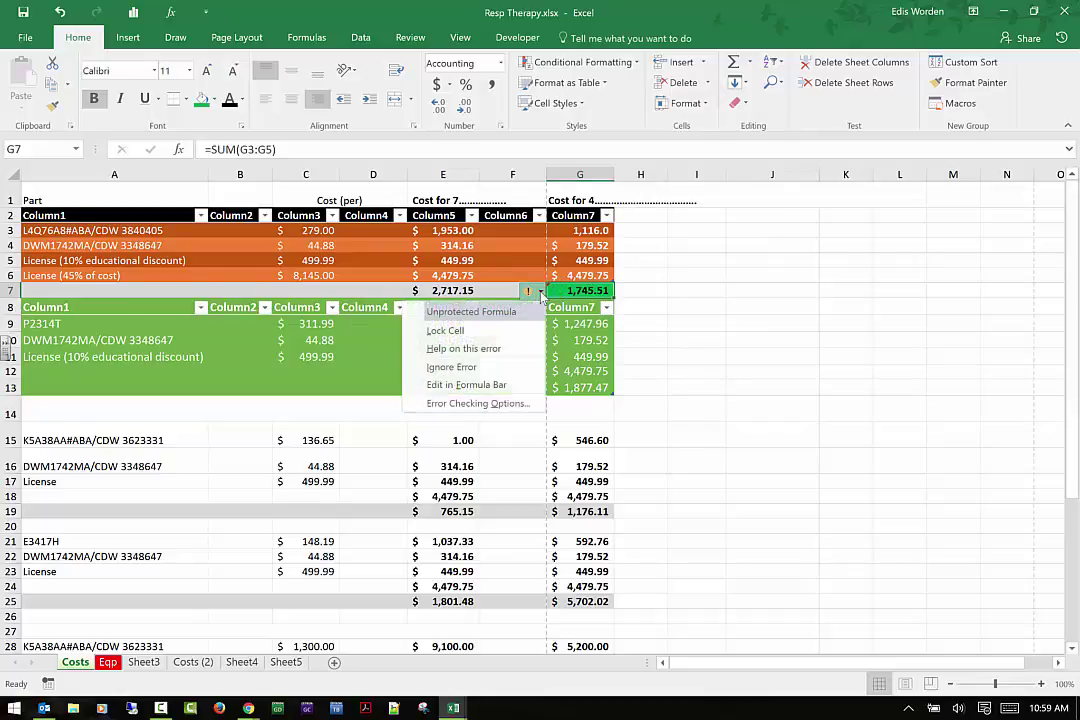
pyautogui.click(535, 294)
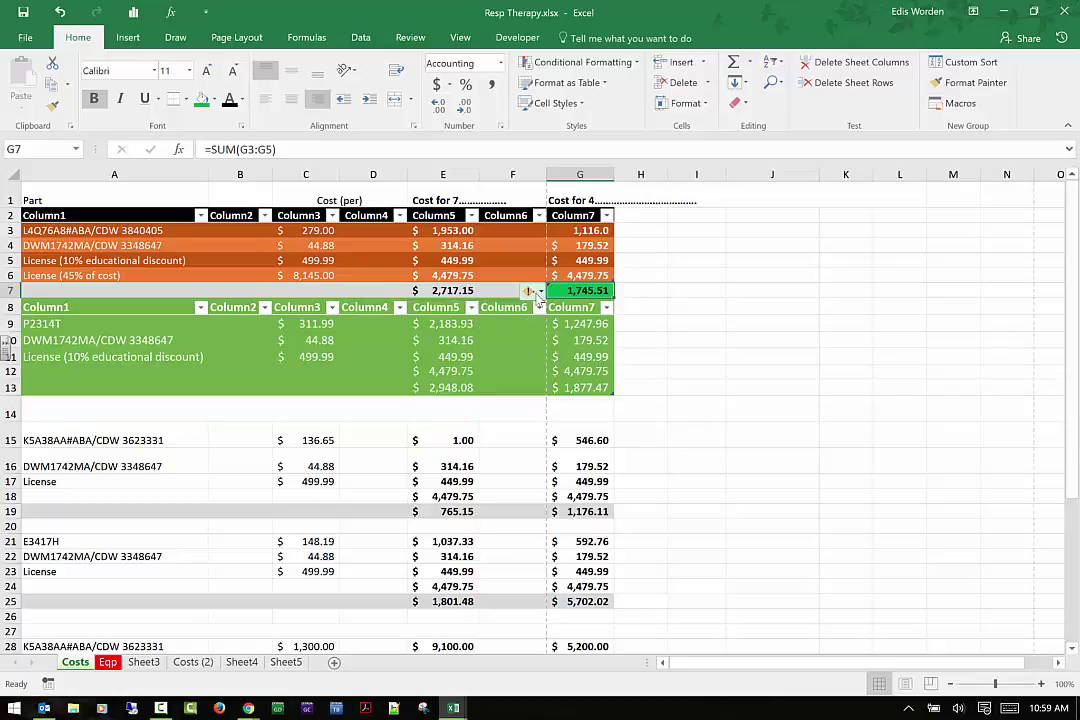
pyautogui.click(540, 292)
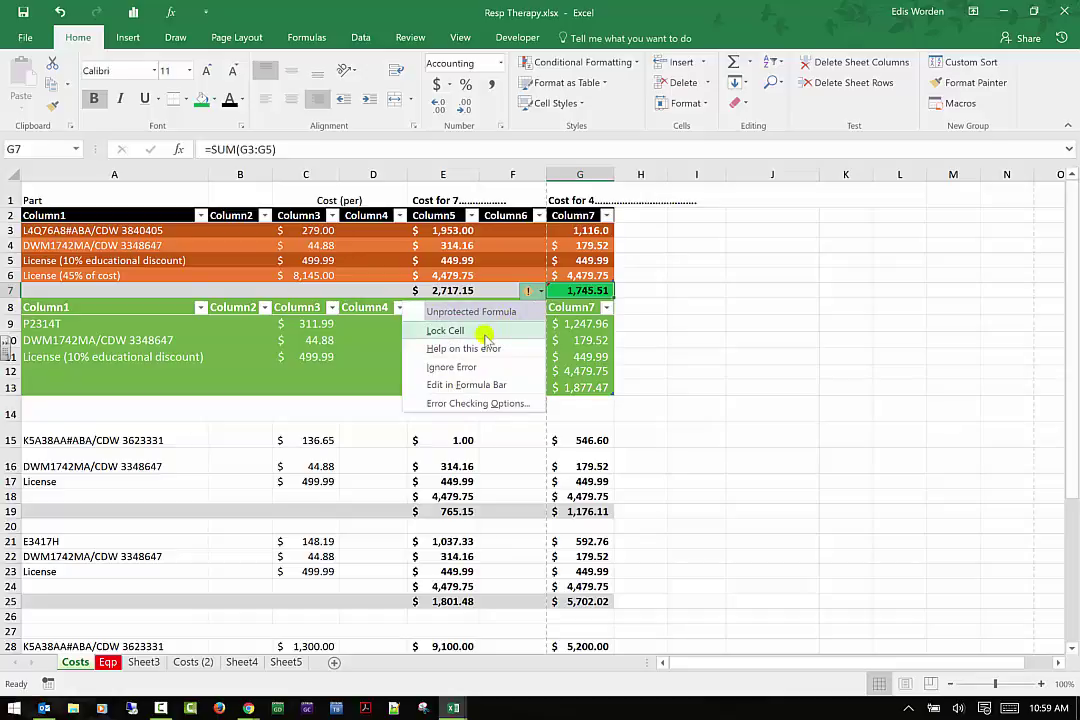
pyautogui.click(537, 291)
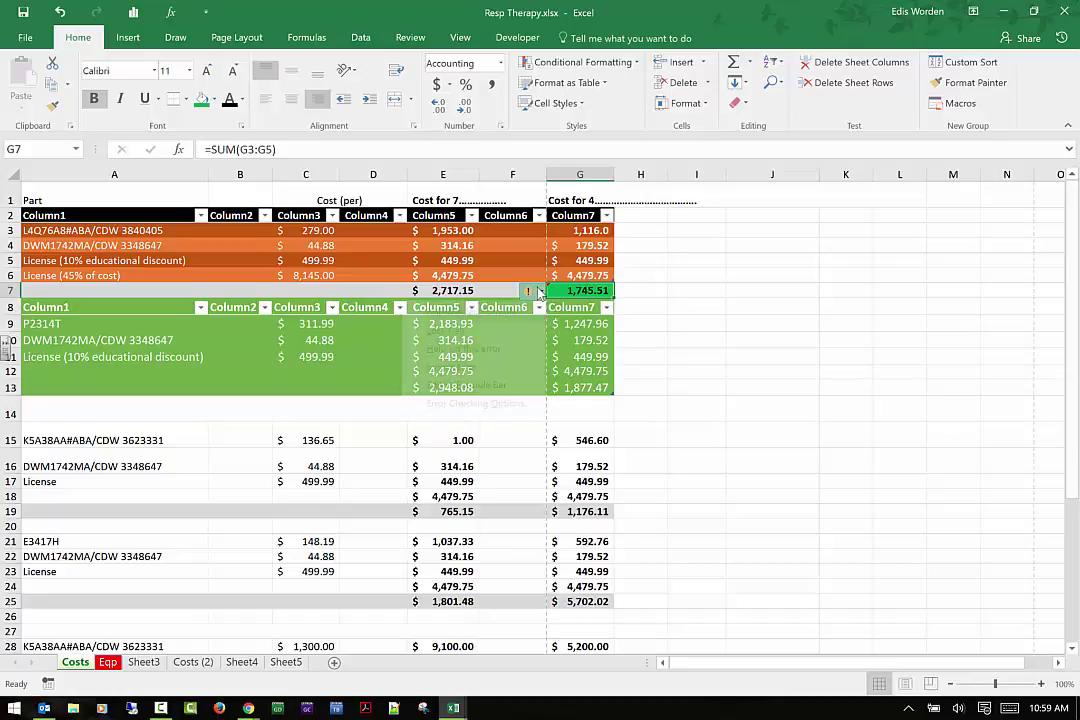
pyautogui.click(445, 330)
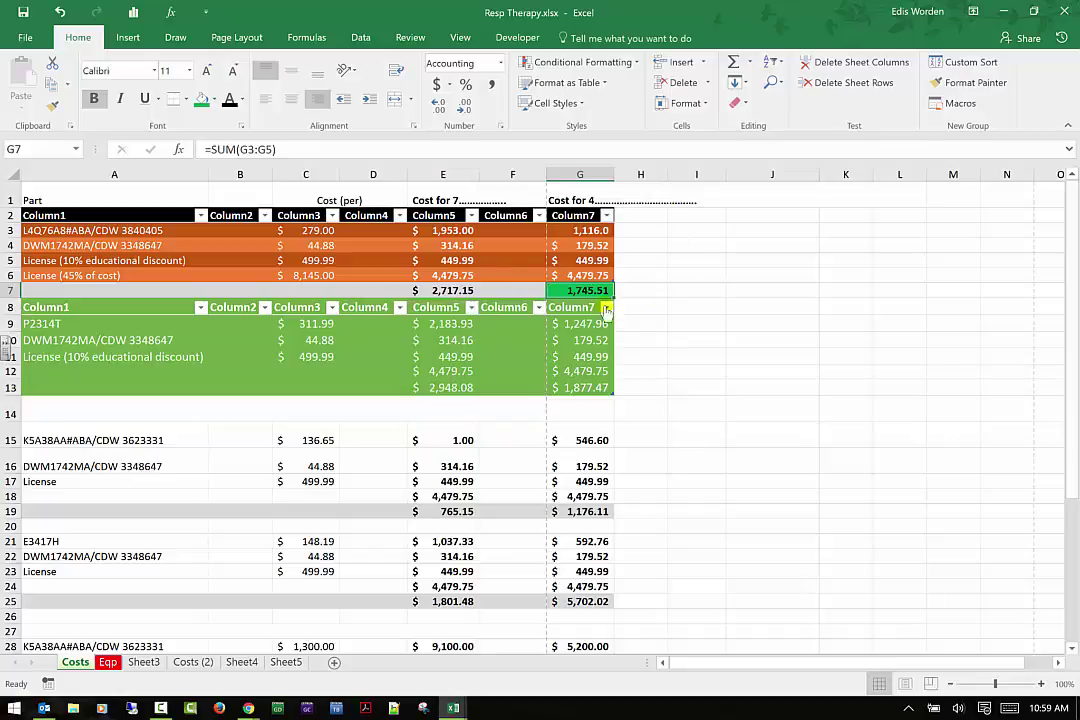
# Clear the Locked protection option for cell G7 in Format Cells
pyautogui.click(705, 104)
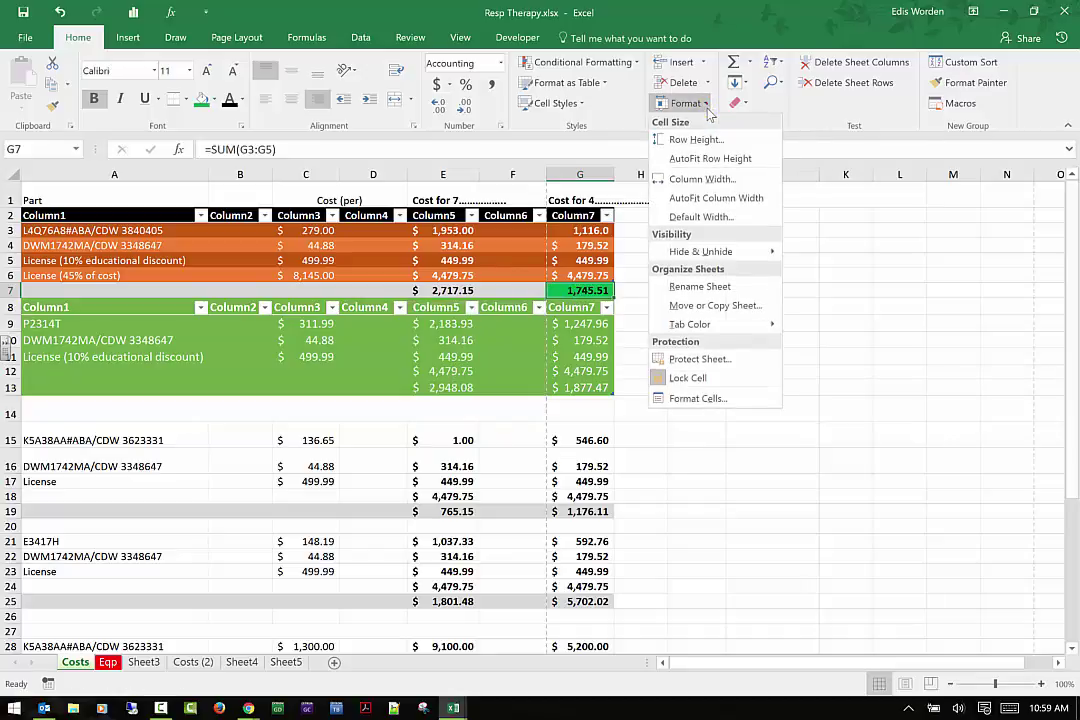
pyautogui.click(707, 397)
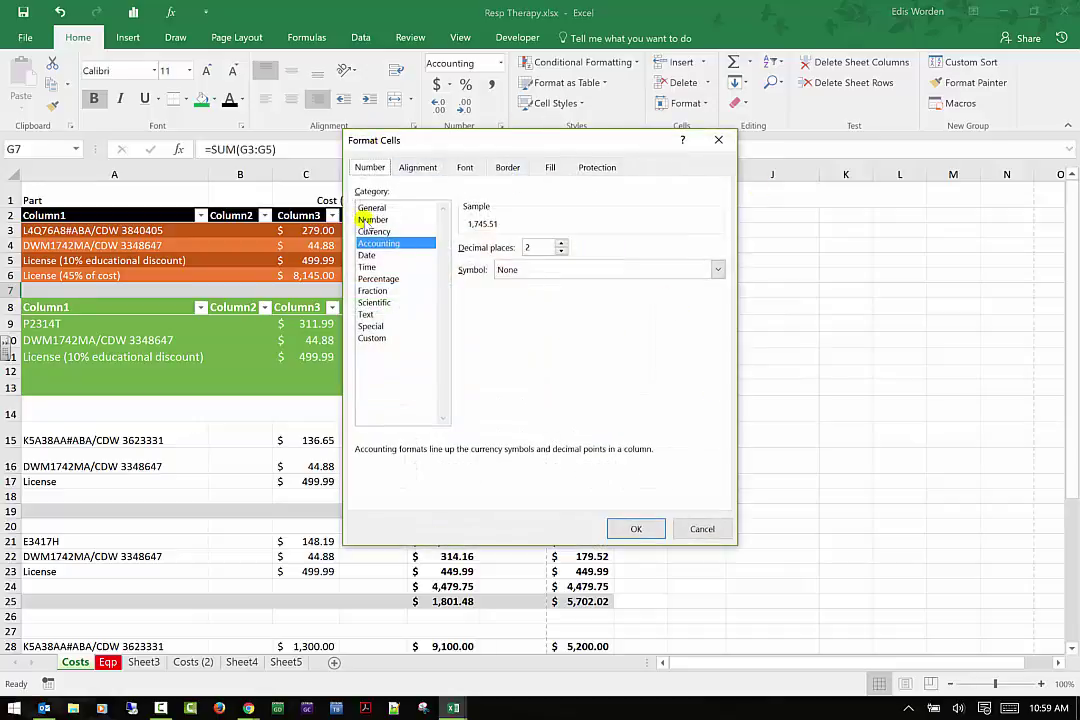
pyautogui.click(600, 167)
pyautogui.click(364, 193)
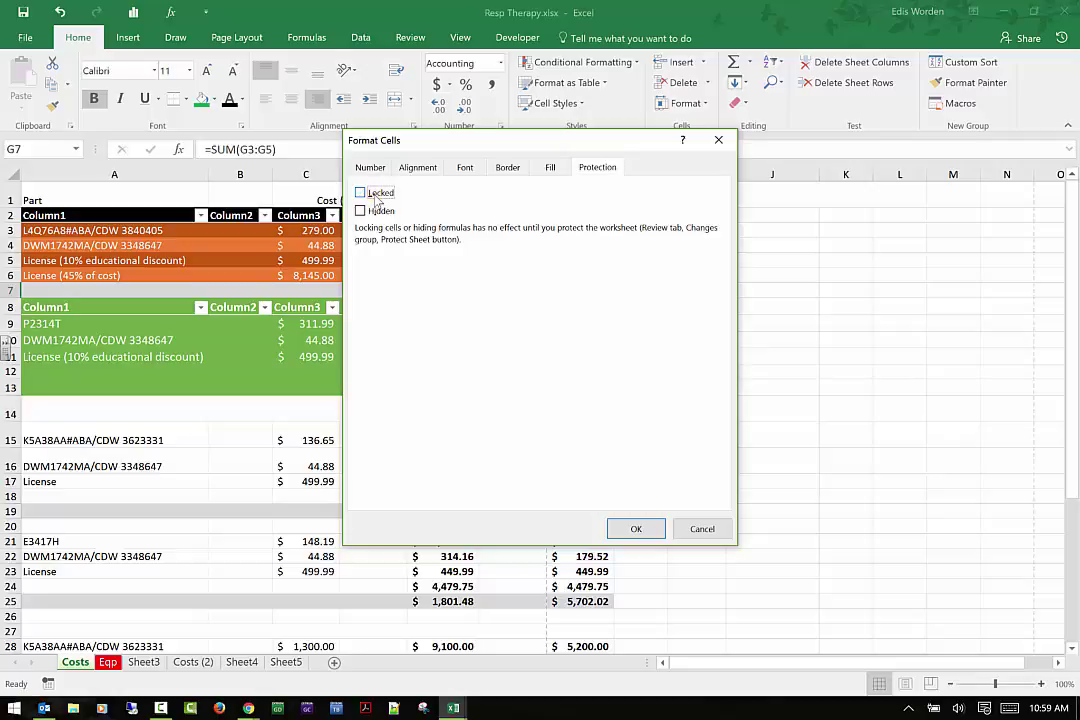
pyautogui.click(636, 528)
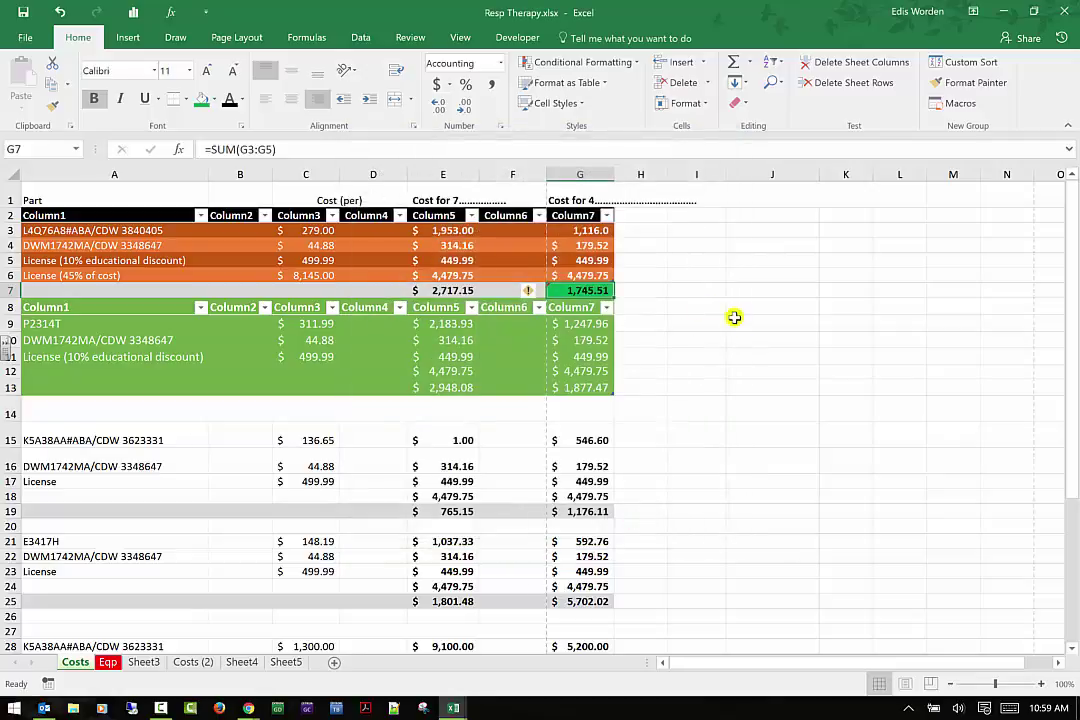
# Ignore the unprotected-formula error on cell G7 and move the selection to the empty cell I8
pyautogui.click(530, 292)
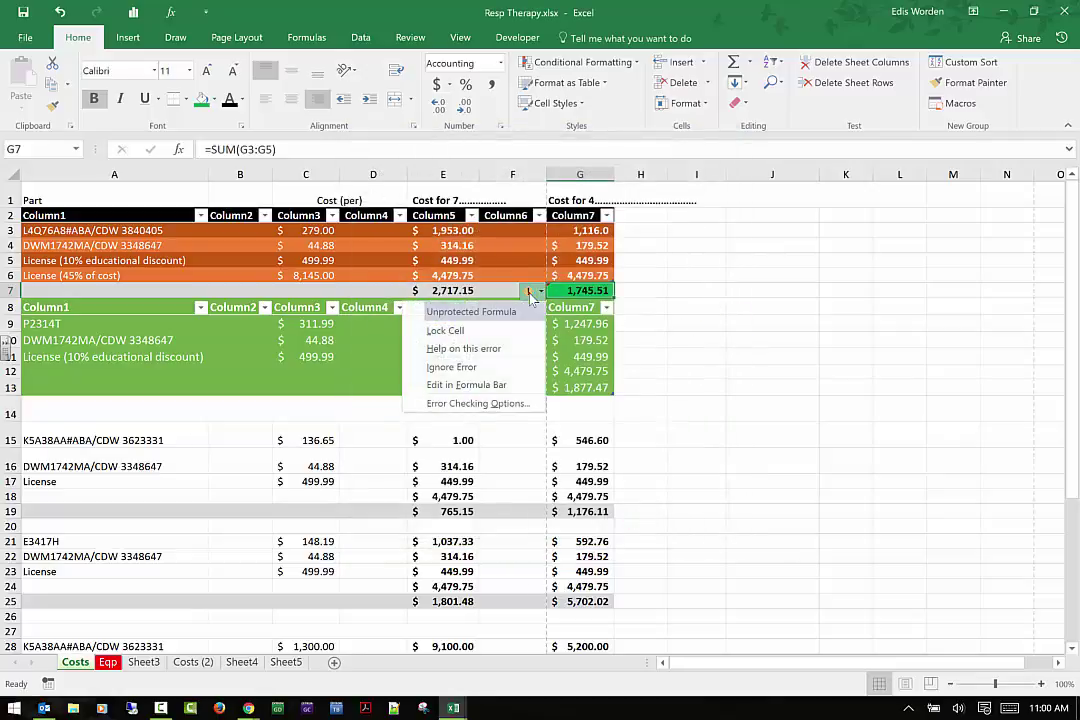
pyautogui.click(483, 368)
pyautogui.click(694, 305)
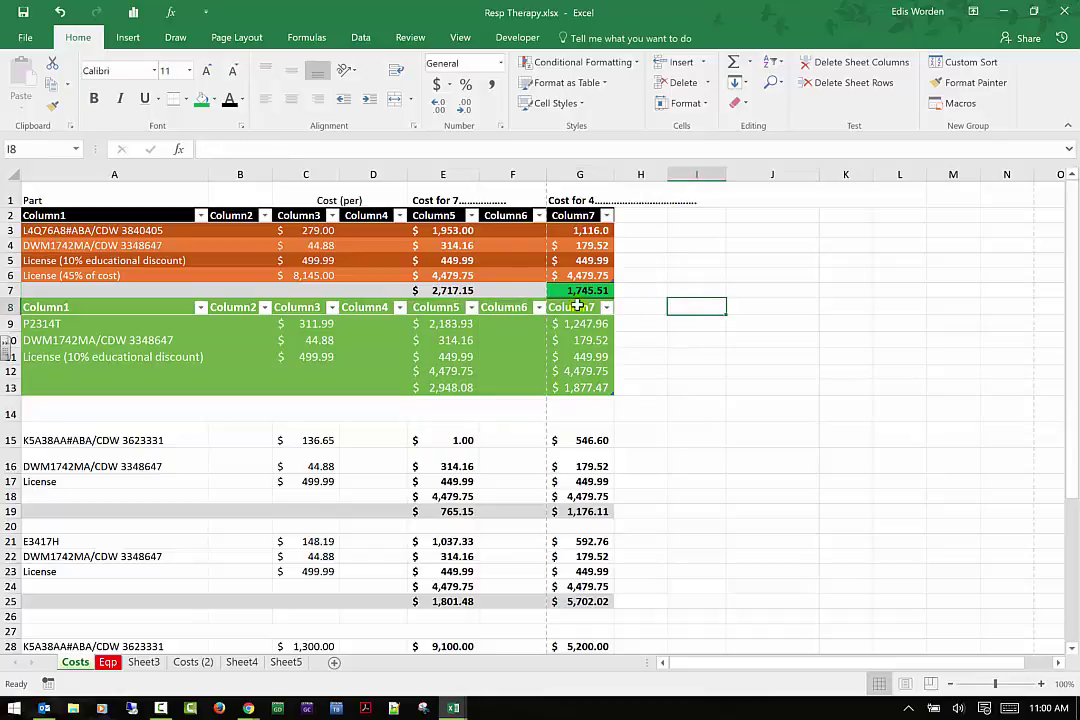
# Browse the Date & Time and Math & Trig function categories, read the ASIN description, and leave without inserting a function
pyautogui.click(752, 62)
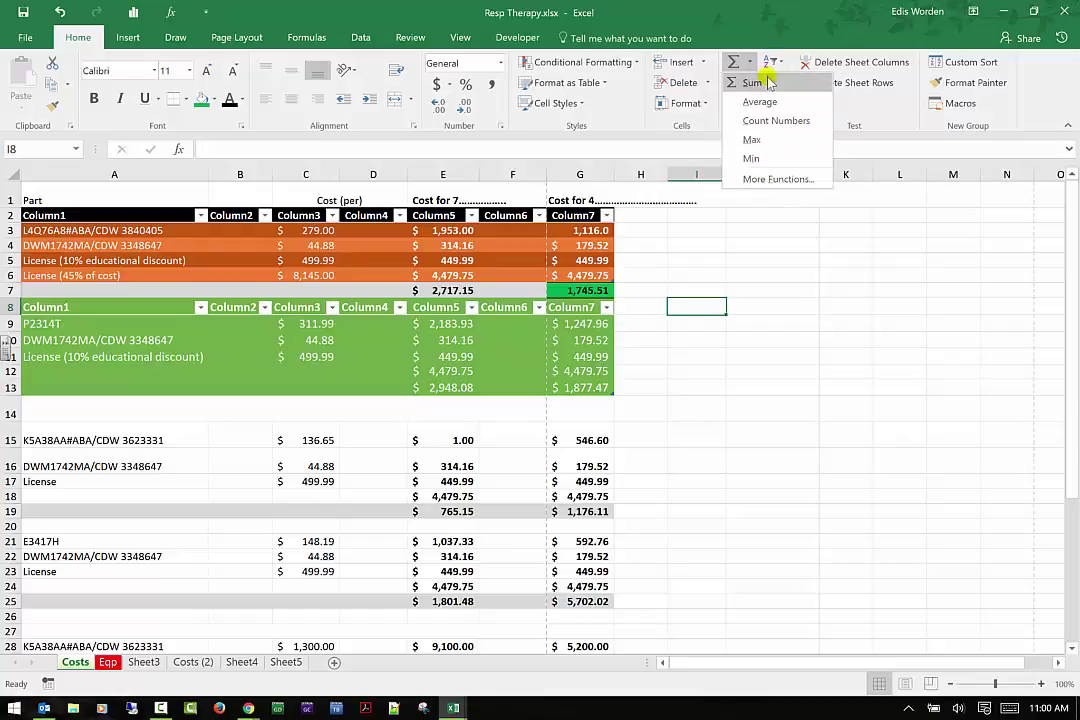
pyautogui.click(779, 178)
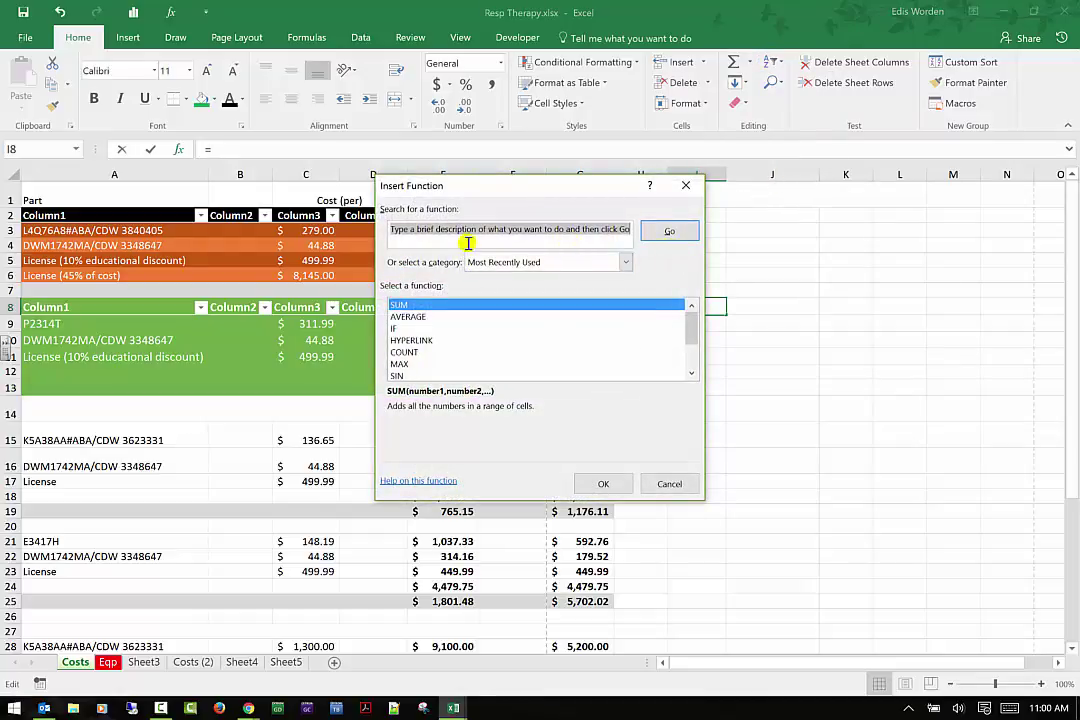
pyautogui.click(623, 261)
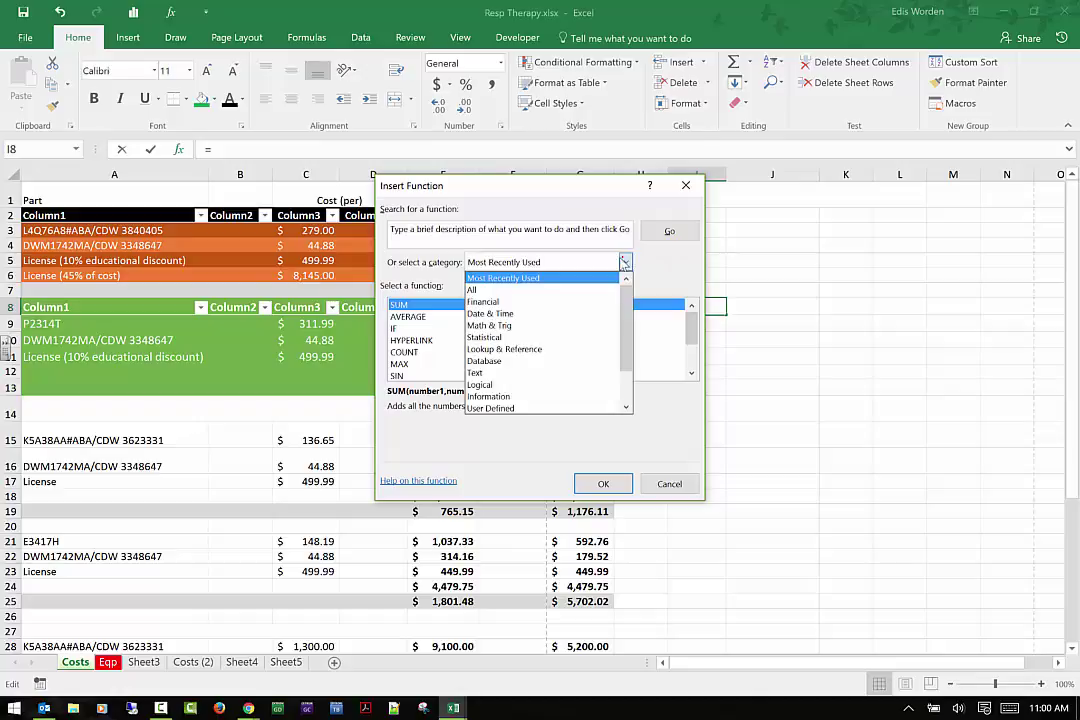
pyautogui.click(540, 314)
pyautogui.click(623, 262)
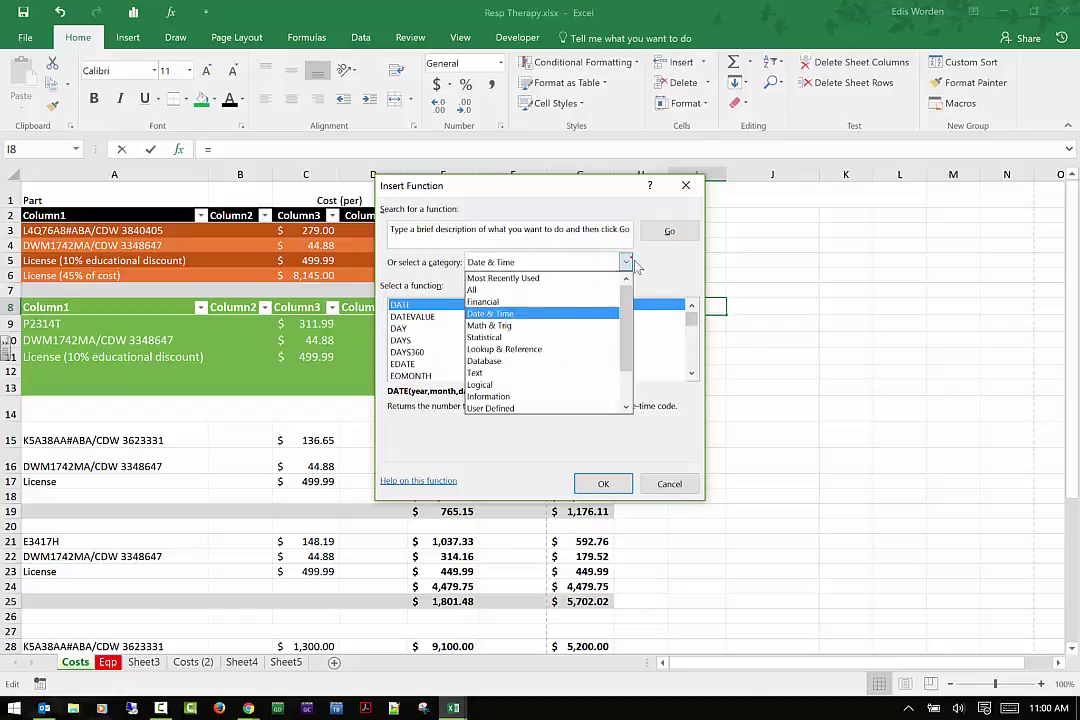
pyautogui.click(623, 262)
pyautogui.click(620, 263)
pyautogui.click(543, 325)
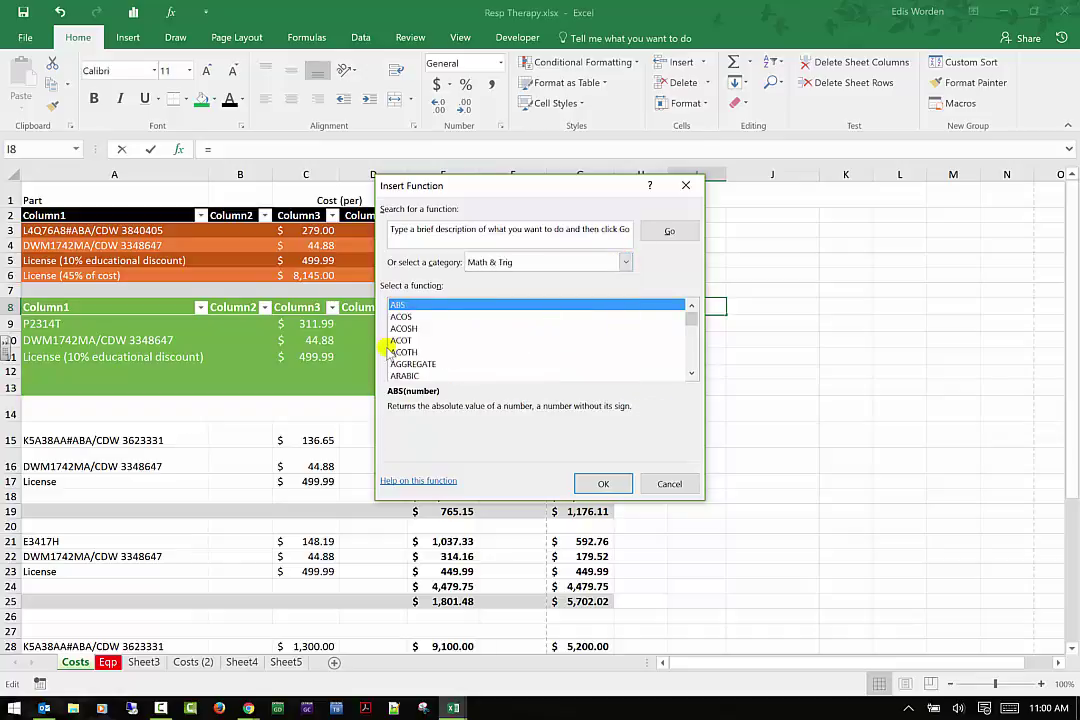
pyautogui.scroll(-2, 487, 335)
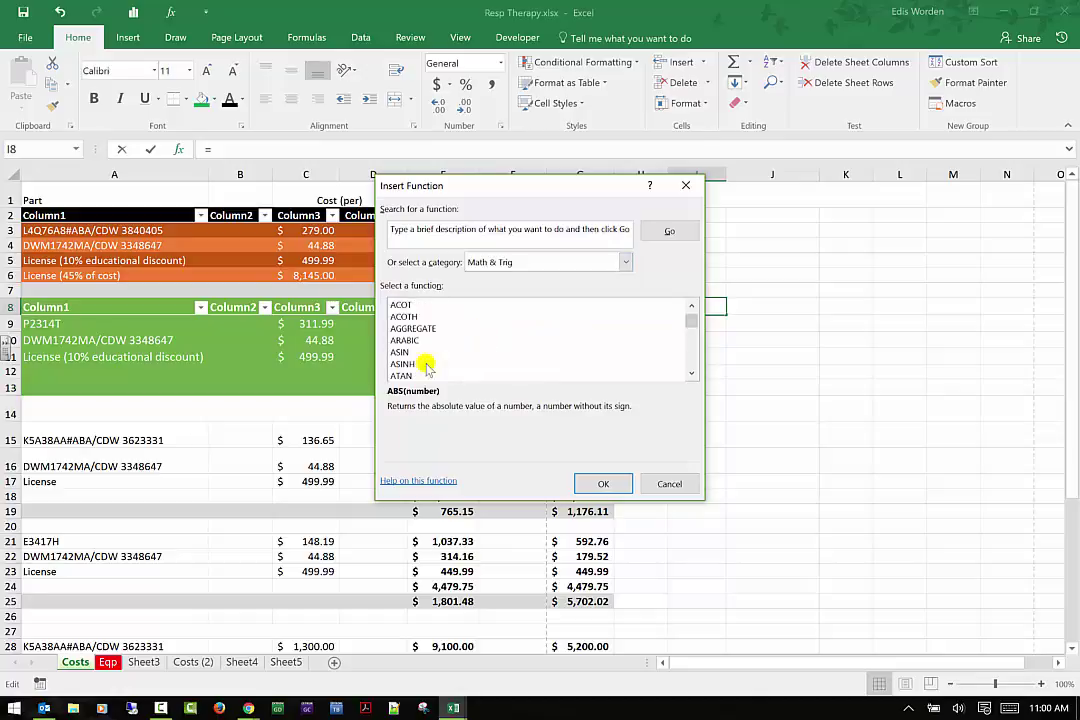
pyautogui.click(406, 330)
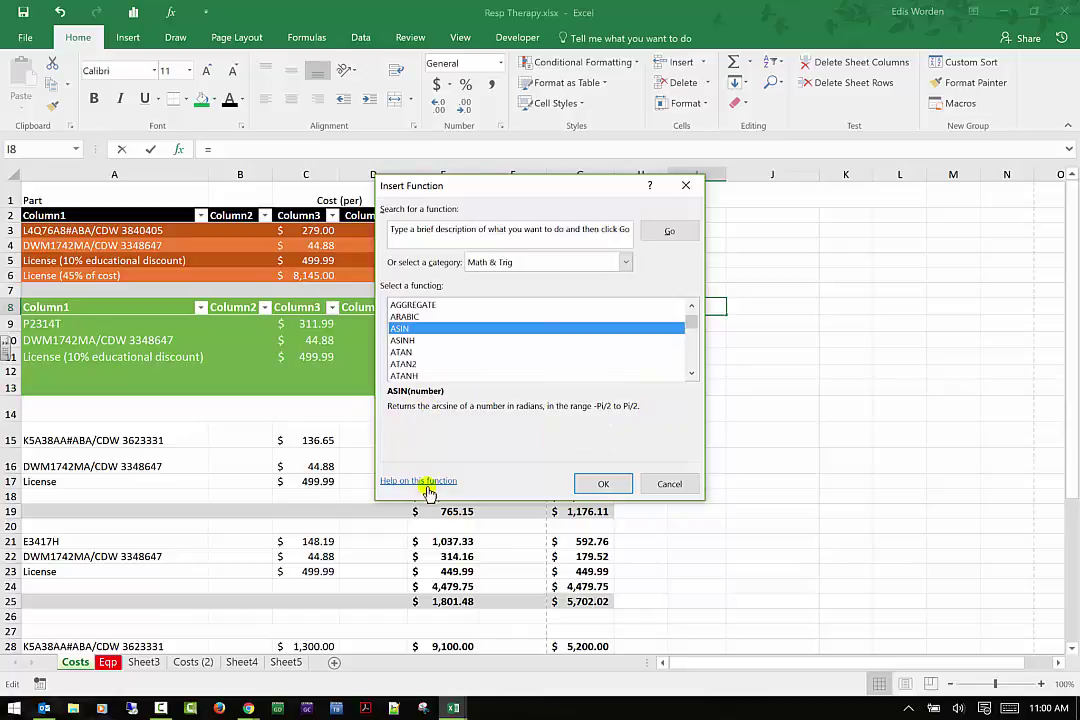
pyautogui.click(679, 486)
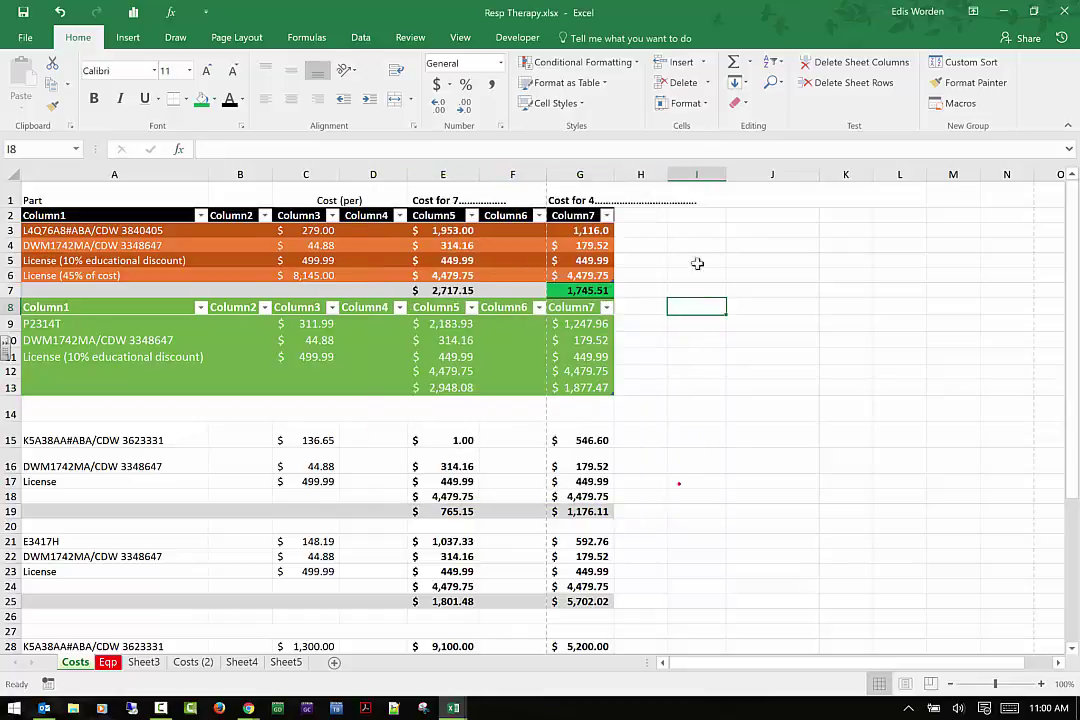
# Try Fill Right on the empty cells I8 and I11, and Fill Up on I11
pyautogui.click(743, 84)
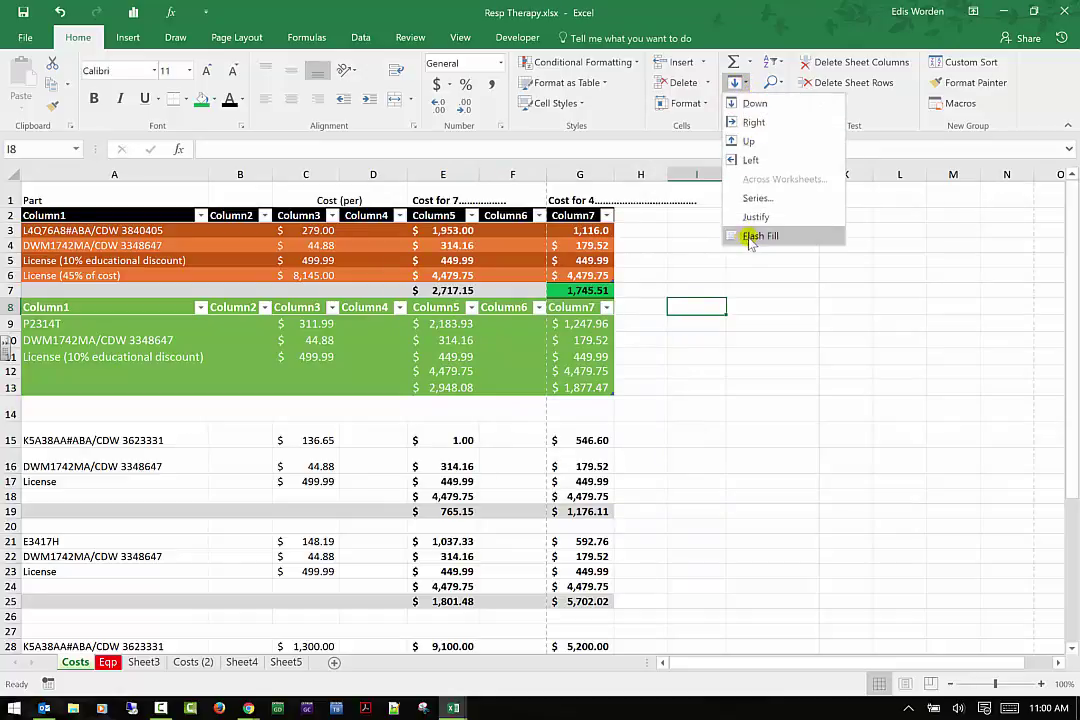
pyautogui.click(752, 123)
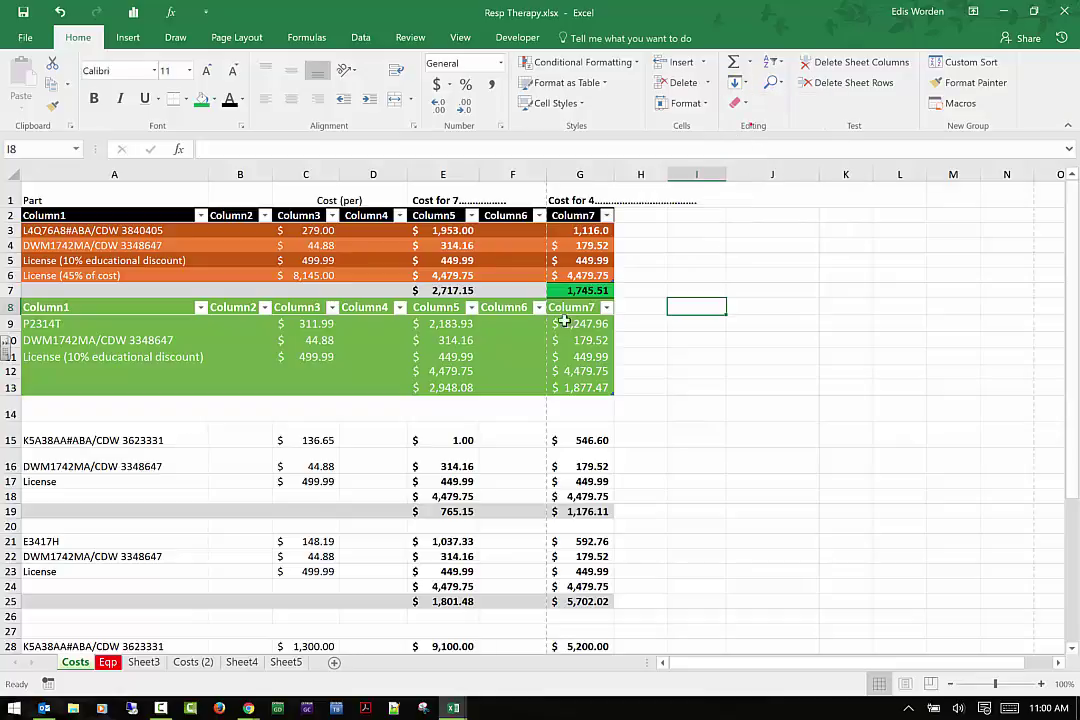
pyautogui.press('Down')
pyautogui.press('Down')
pyautogui.press('Down')
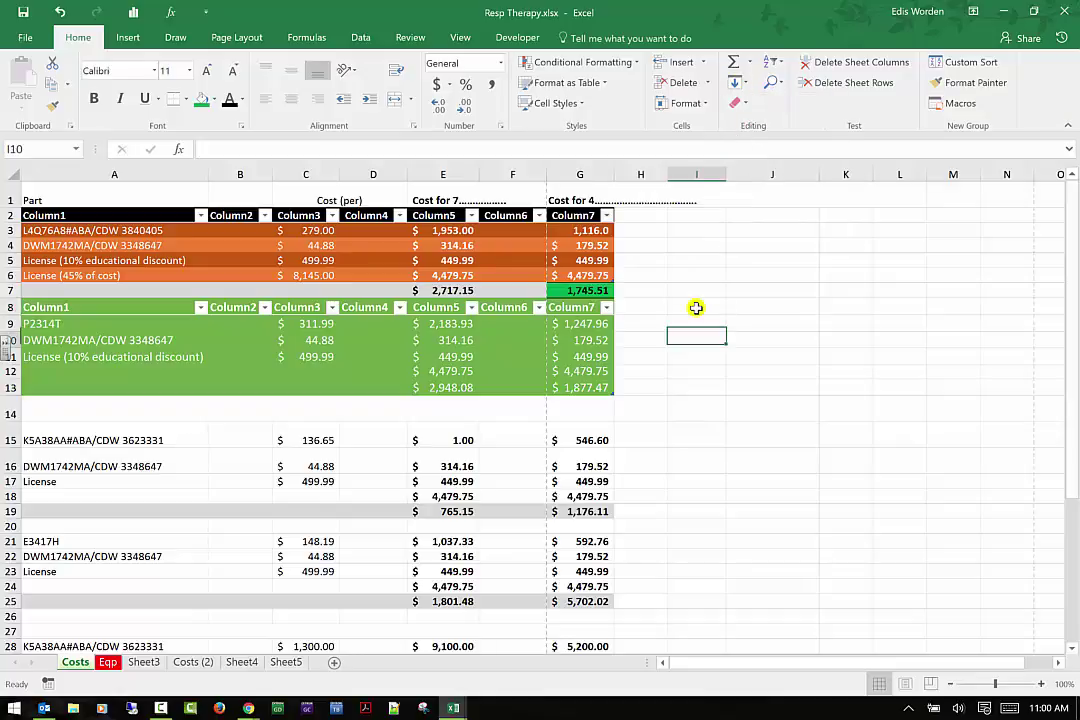
pyautogui.click(736, 83)
pyautogui.click(755, 124)
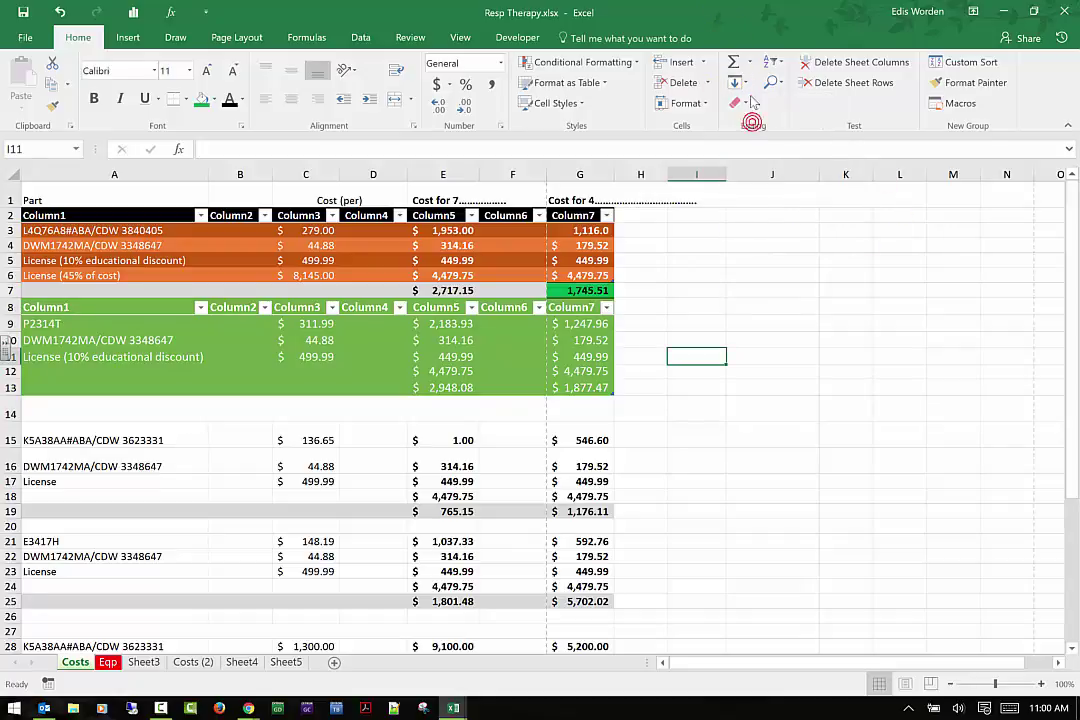
pyautogui.click(738, 83)
pyautogui.click(733, 140)
pyautogui.click(737, 83)
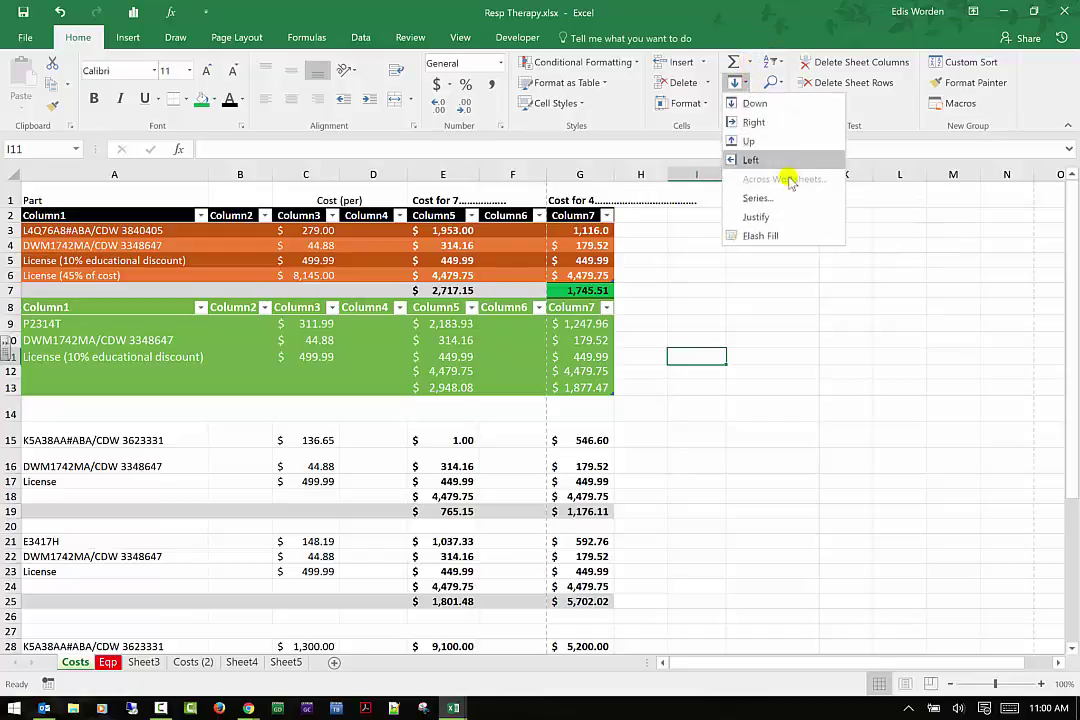
pyautogui.click(596, 343)
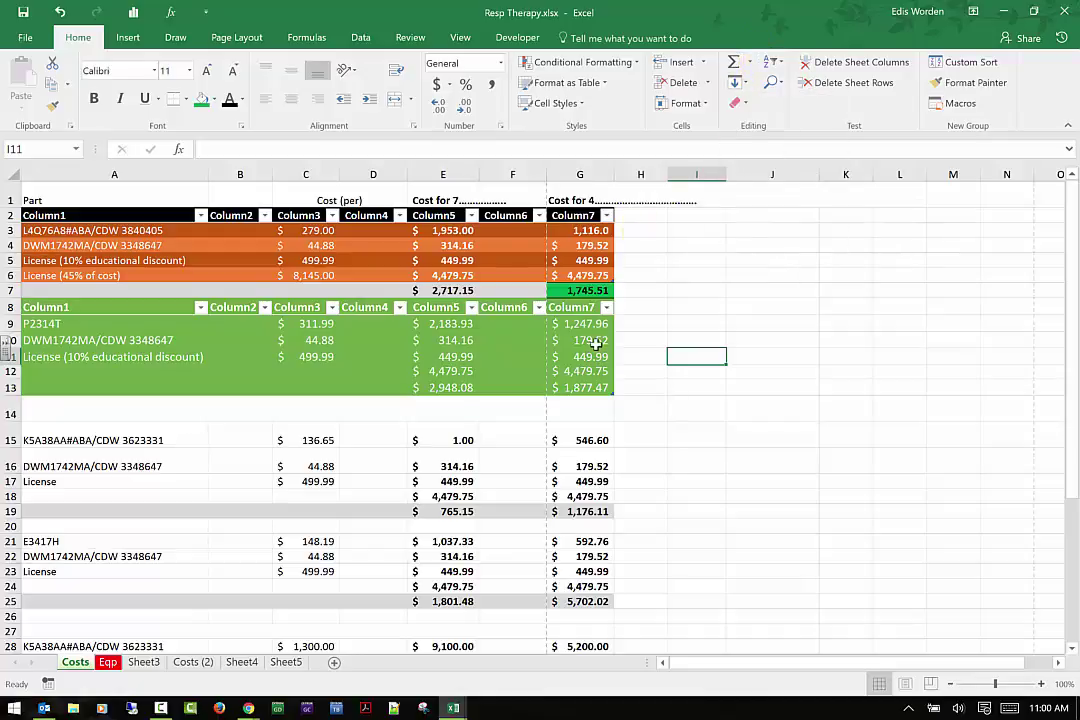
# Overwrite cell G10 with Fill Right from its blank neighbor and restore its formula with Fill Down
pyautogui.click(596, 343)
pyautogui.click(737, 83)
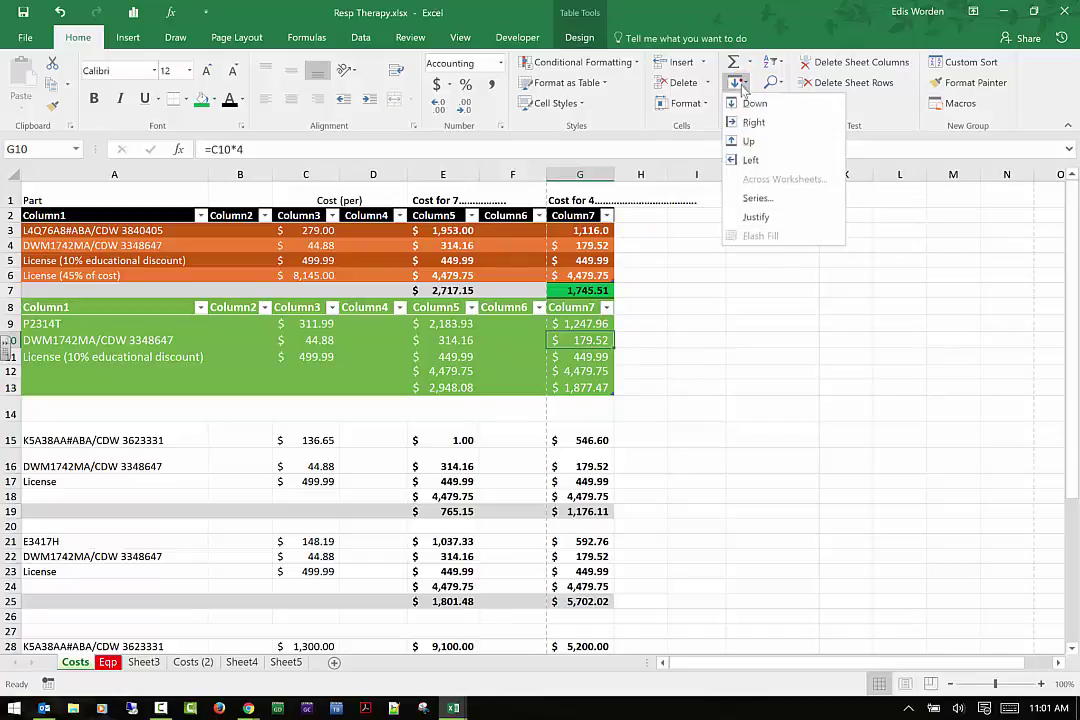
pyautogui.click(753, 122)
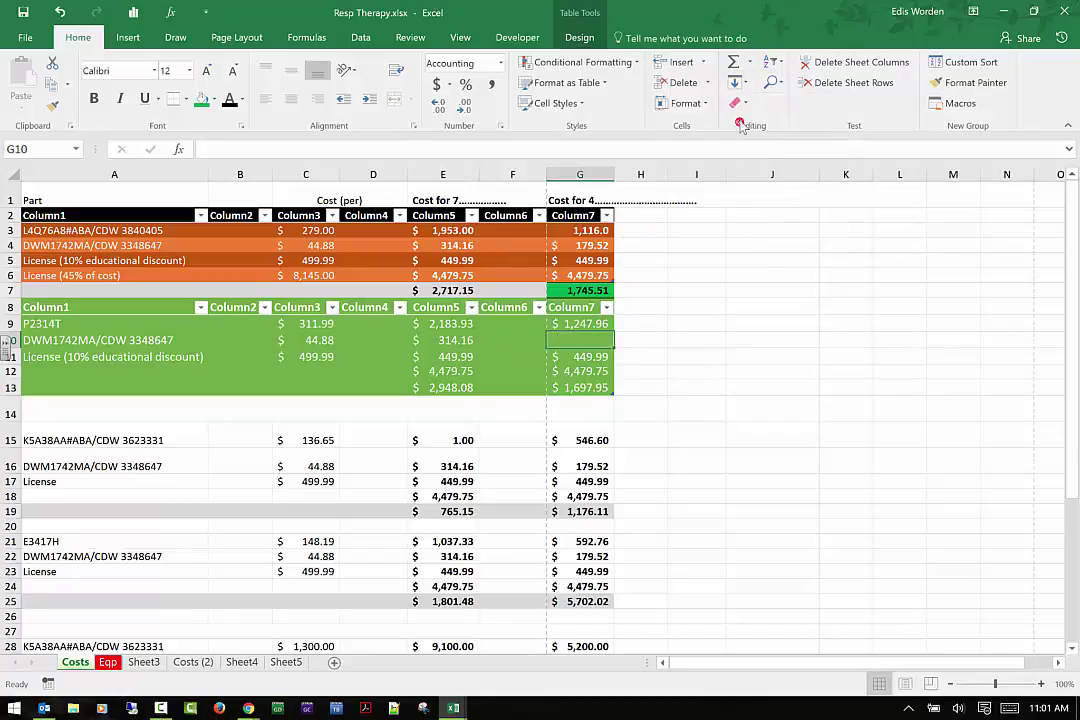
pyautogui.click(742, 83)
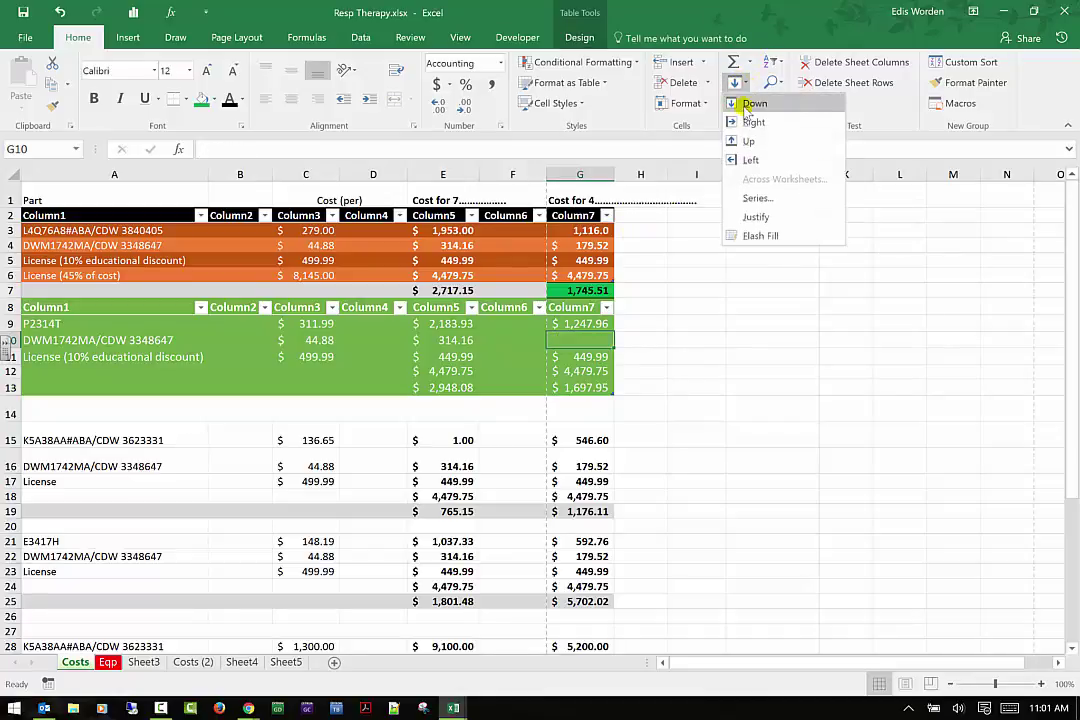
pyautogui.click(754, 104)
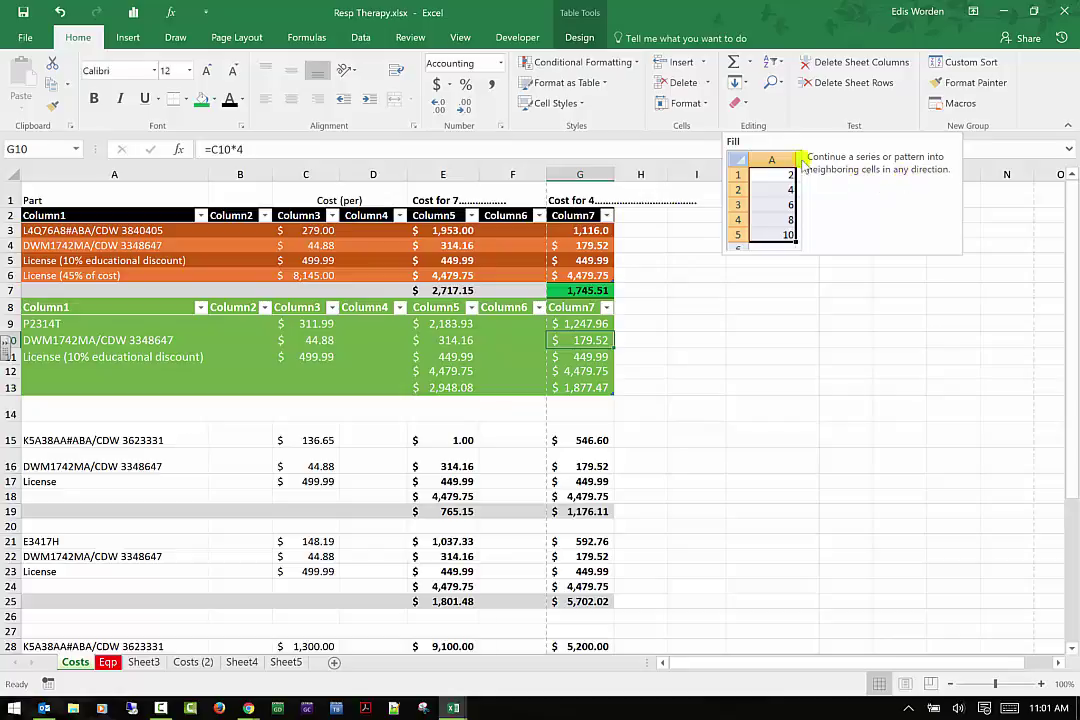
# Review the Series fill settings for cell G10 without filling anything, and view the available Clear options
pyautogui.click(736, 84)
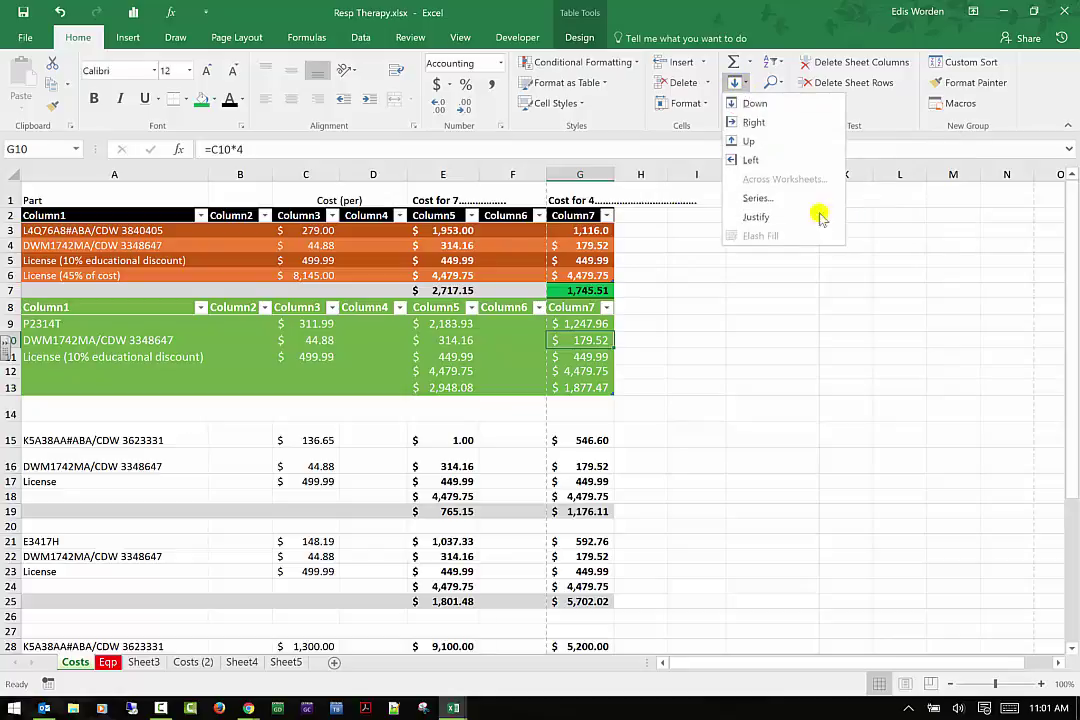
pyautogui.click(770, 198)
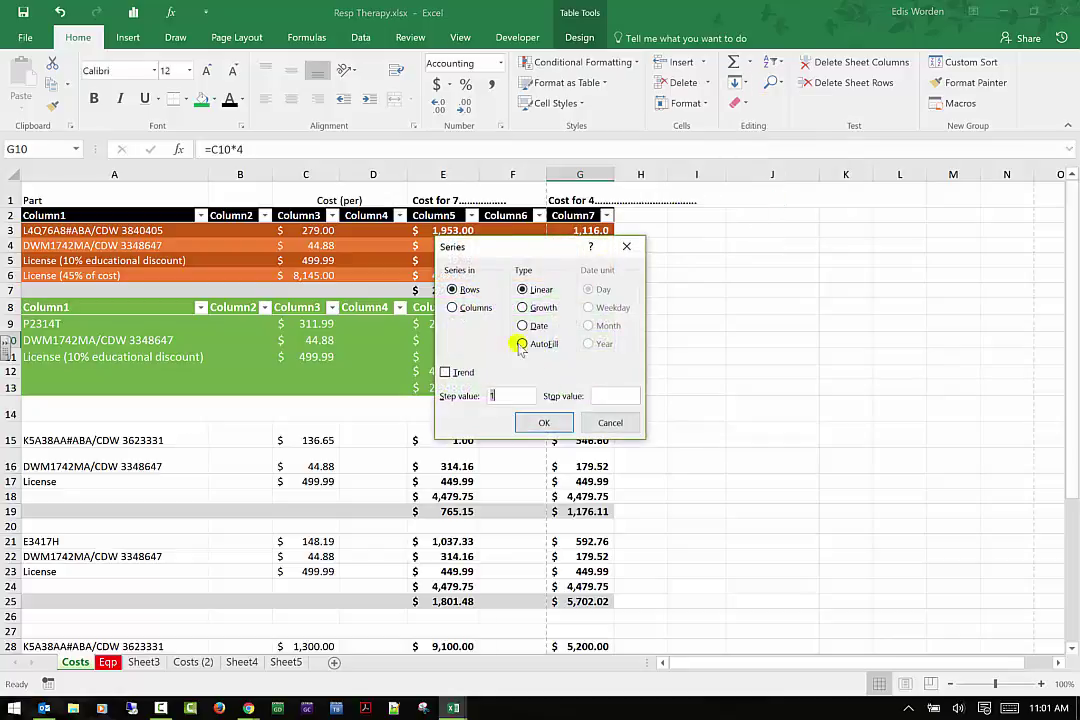
pyautogui.click(625, 245)
pyautogui.click(746, 106)
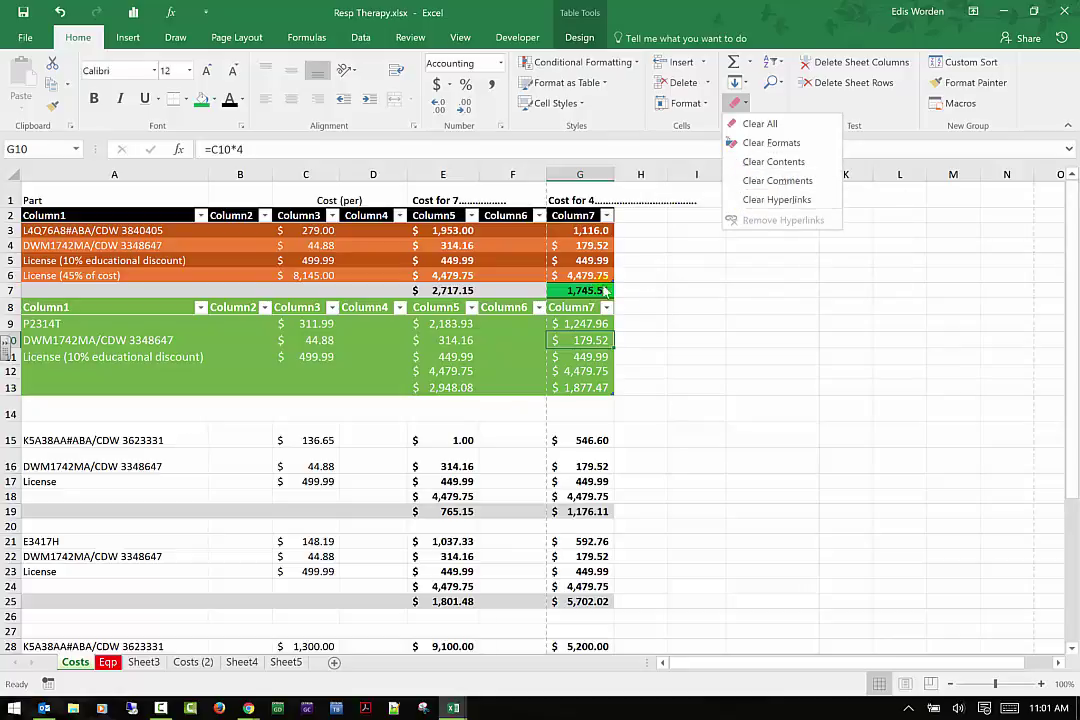
# Sort the orange table by its Column1 entries in A3:A6 from Z to A, and turn off that table's filter buttons
pyautogui.click(653, 300)
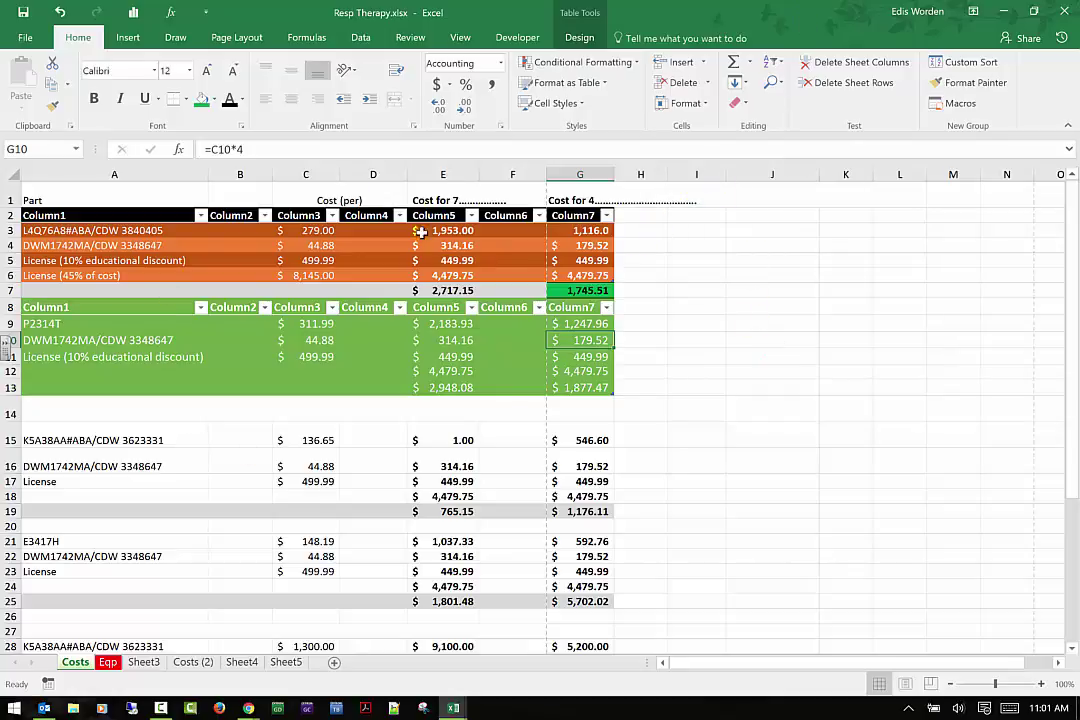
pyautogui.click(90, 200)
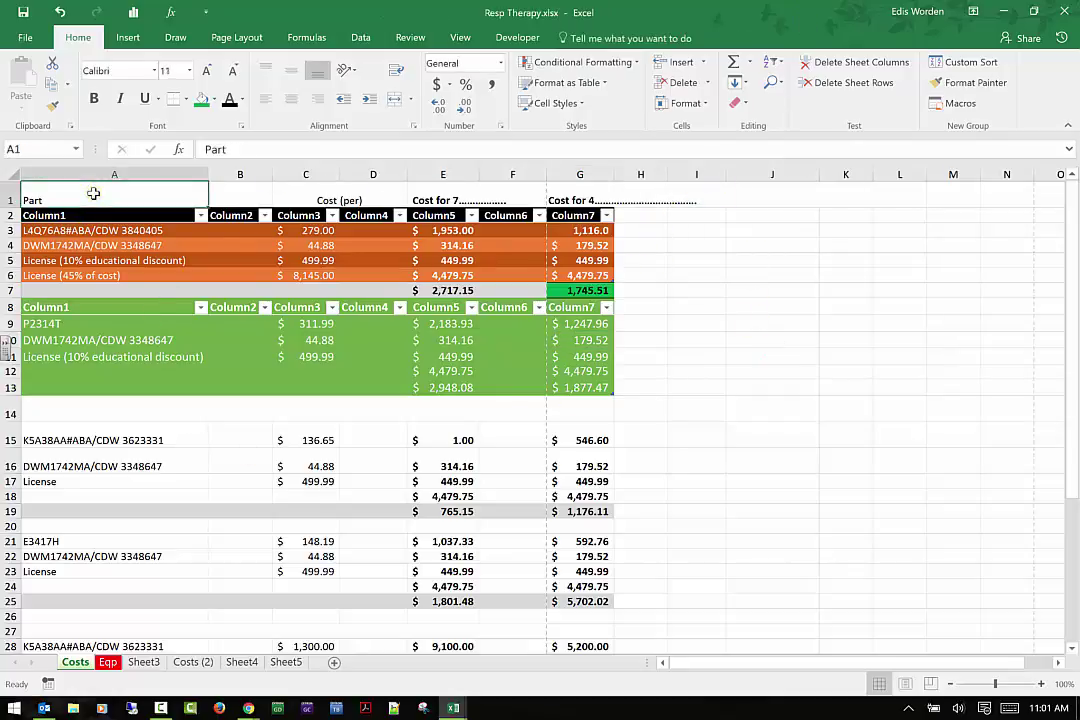
pyautogui.moveTo(72, 231); pyautogui.dragTo(75, 276)
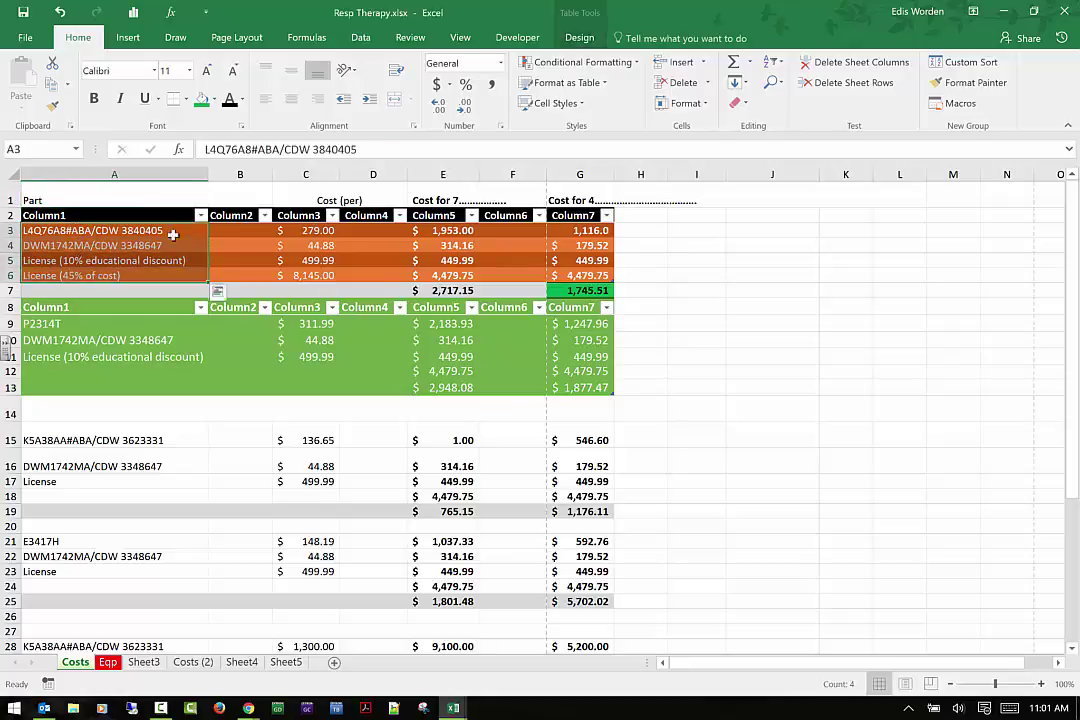
pyautogui.click(771, 63)
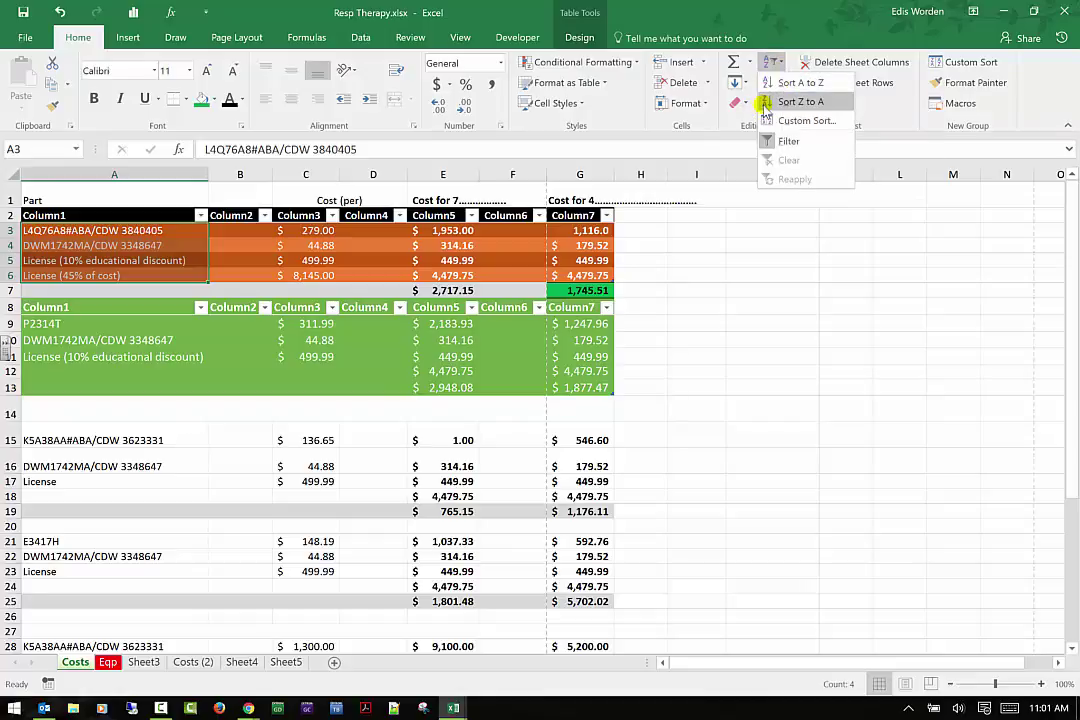
pyautogui.click(765, 104)
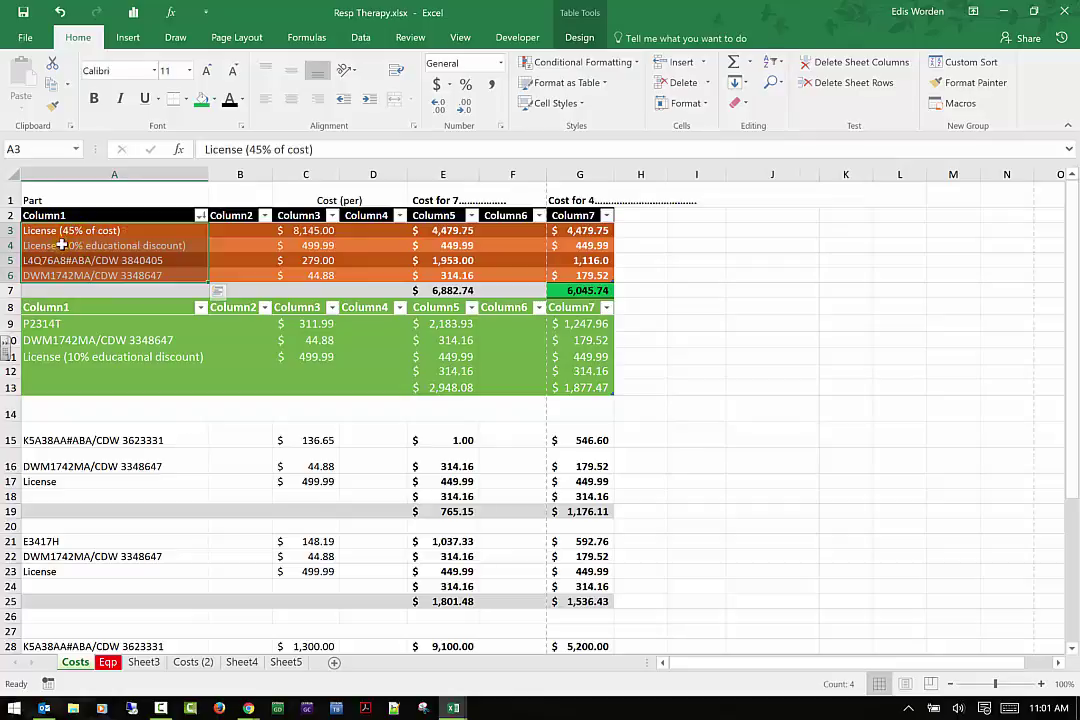
pyautogui.click(774, 64)
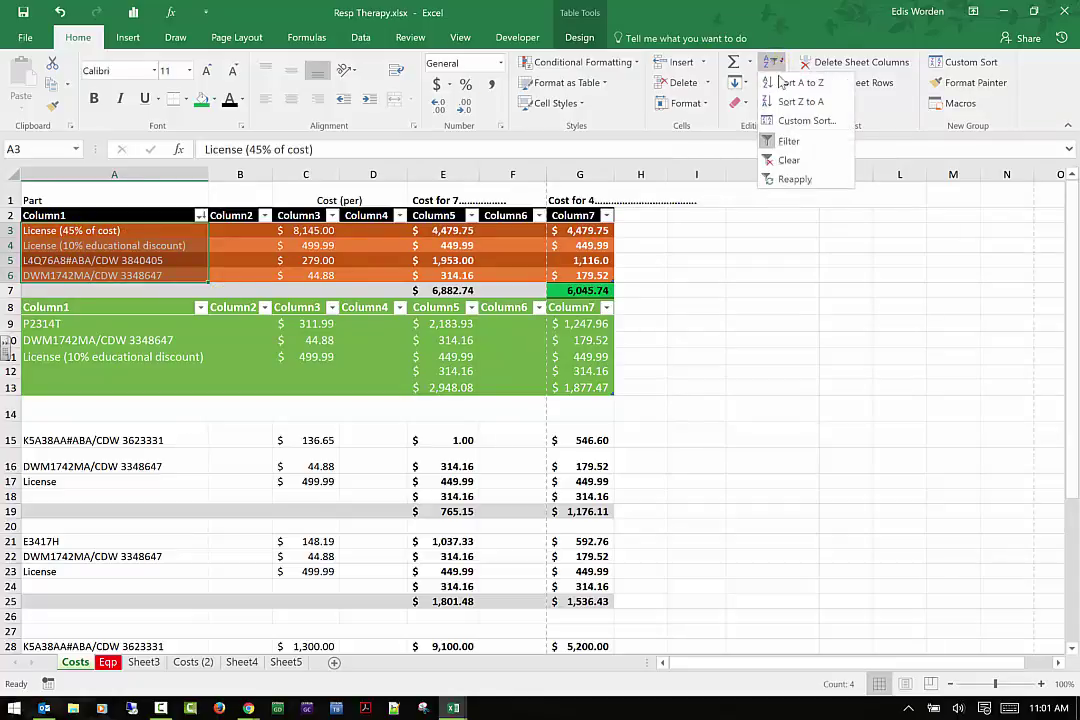
pyautogui.click(783, 143)
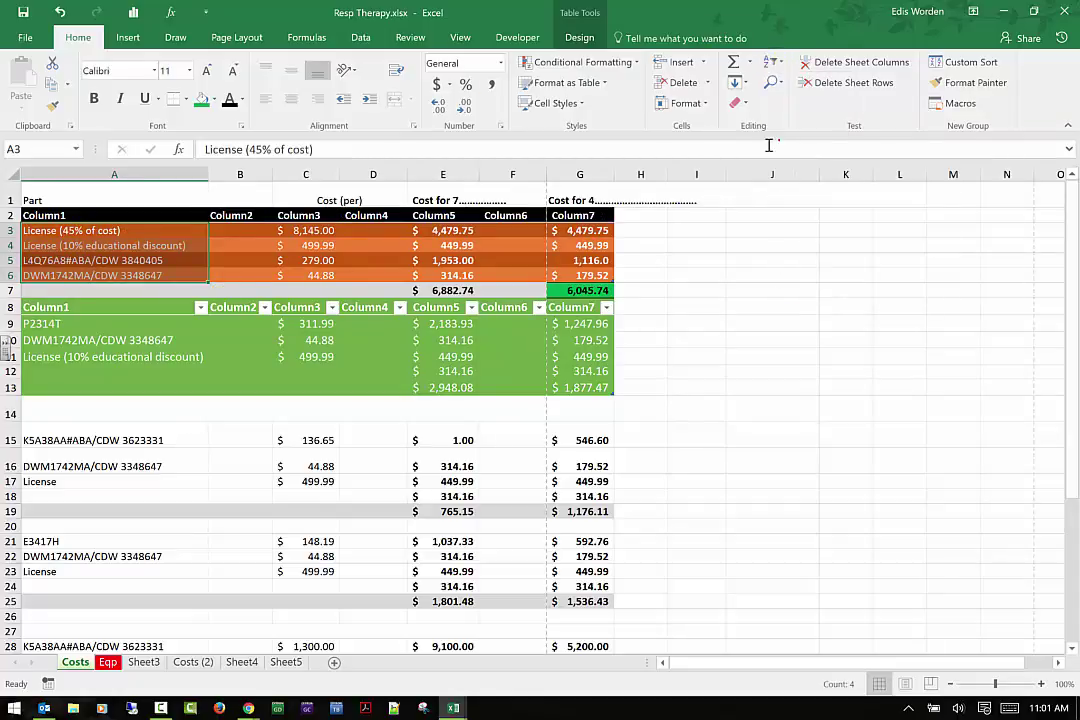
# Filter the green table's Column1 to show only DWM1742MA/CDW 3348647
pyautogui.click(201, 307)
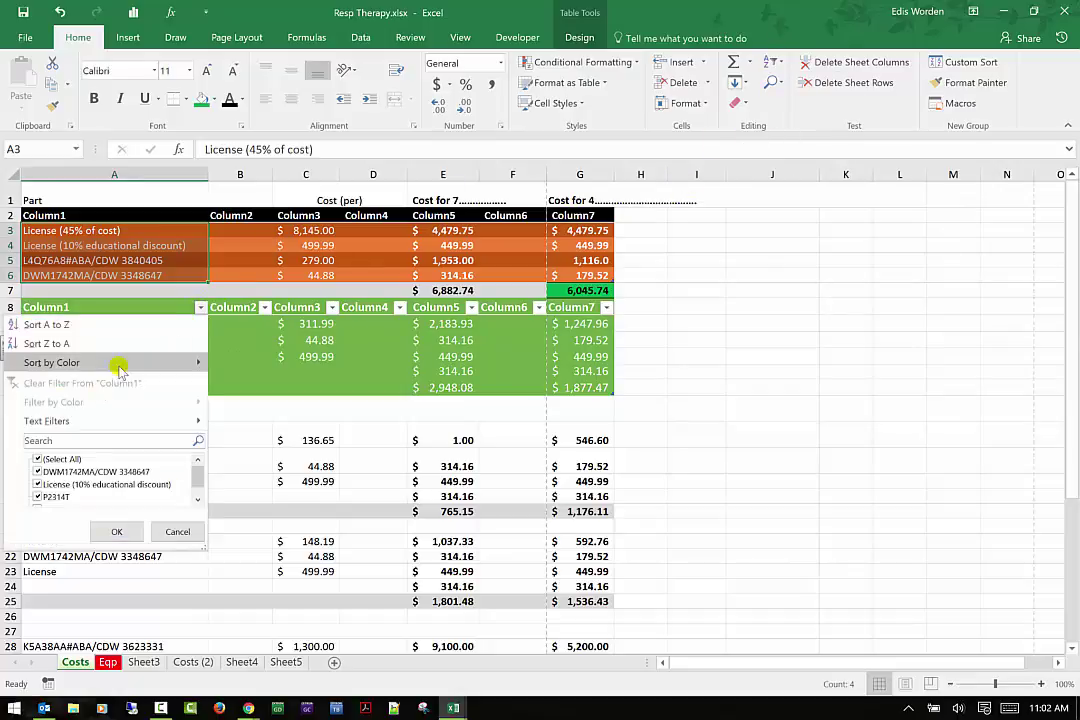
pyautogui.scroll(-1, 65, 478)
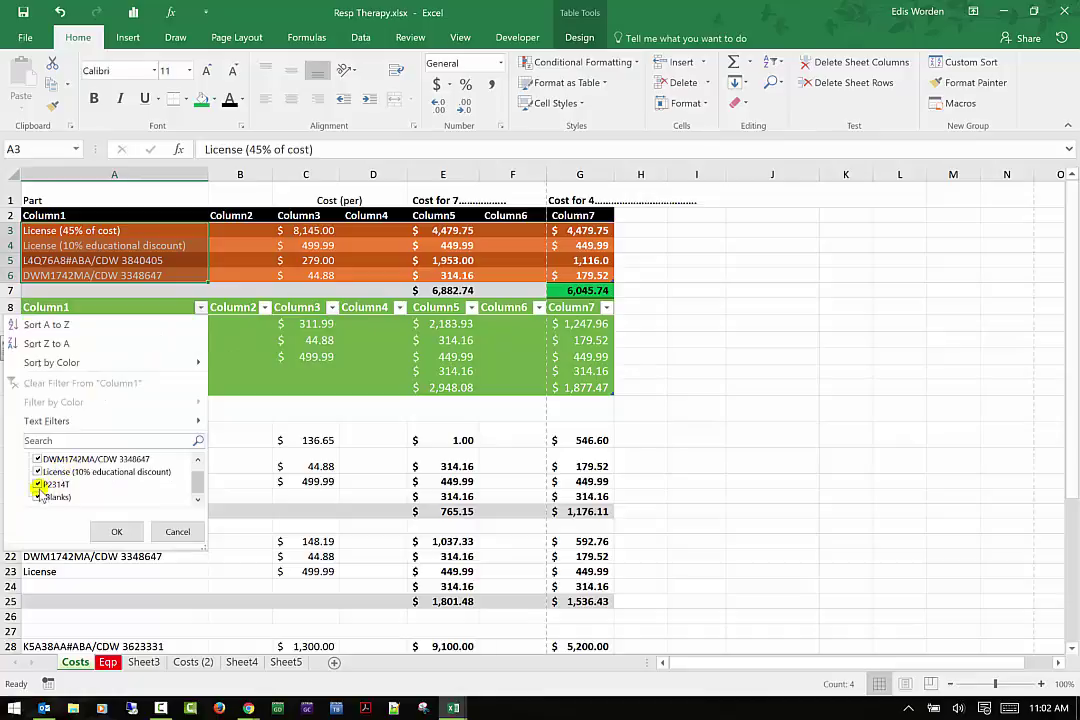
pyautogui.scroll(1, 36, 487)
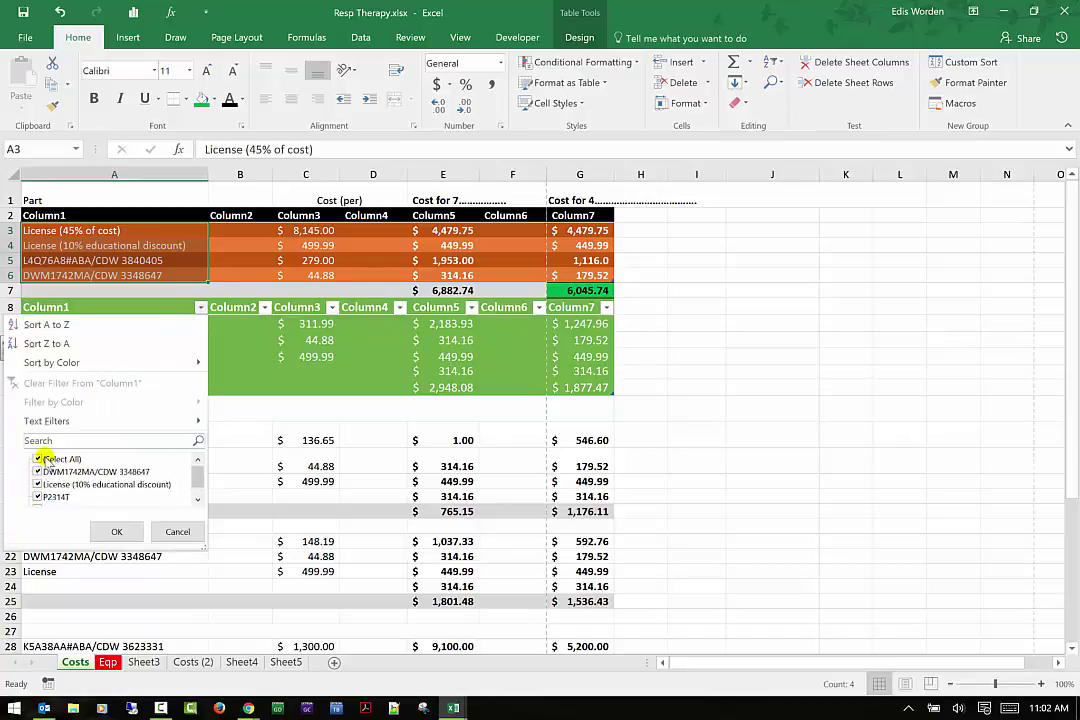
pyautogui.click(37, 458)
pyautogui.click(37, 471)
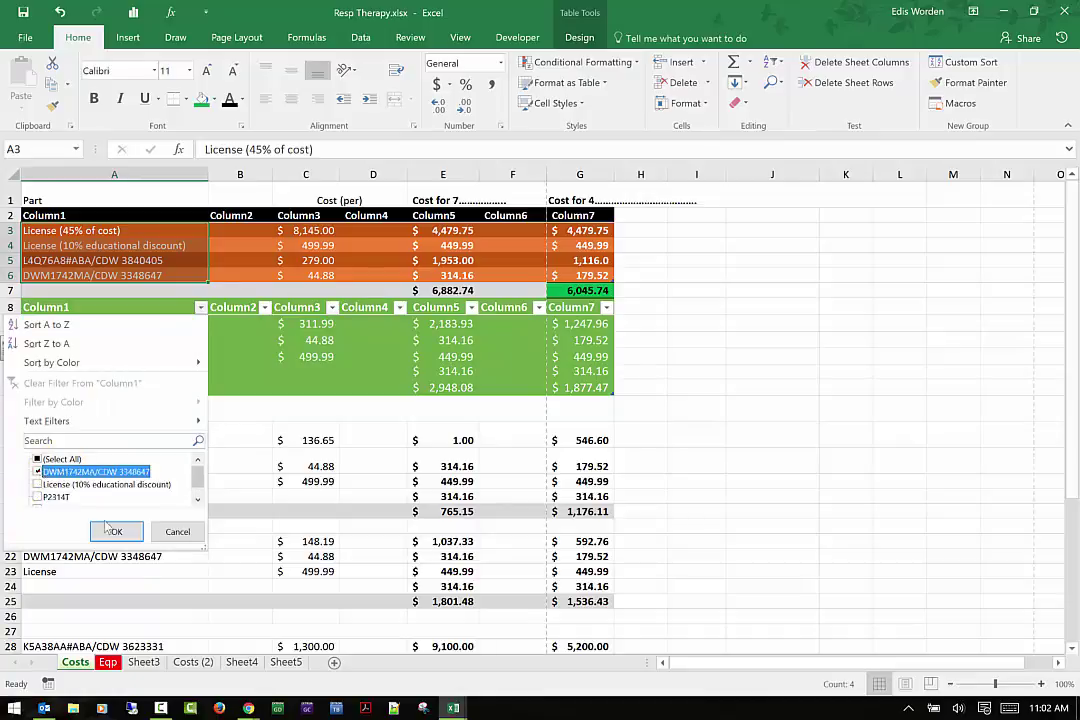
pyautogui.click(116, 531)
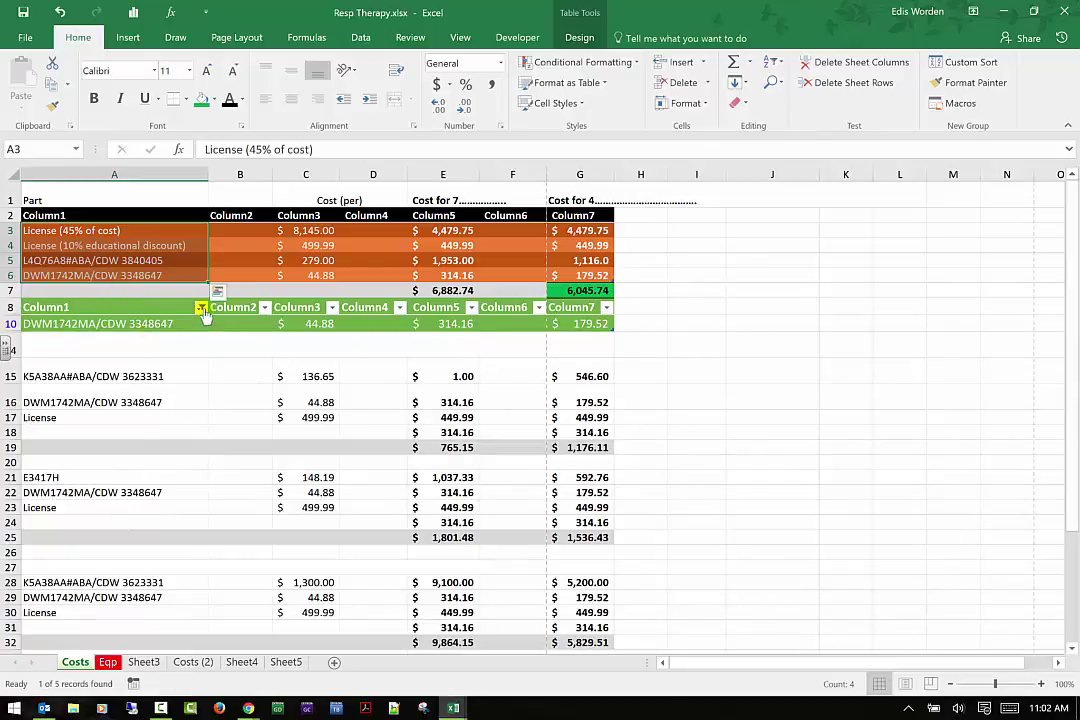
# Change the green table's Column1 filter to show only License (10% educational discount)
pyautogui.click(201, 308)
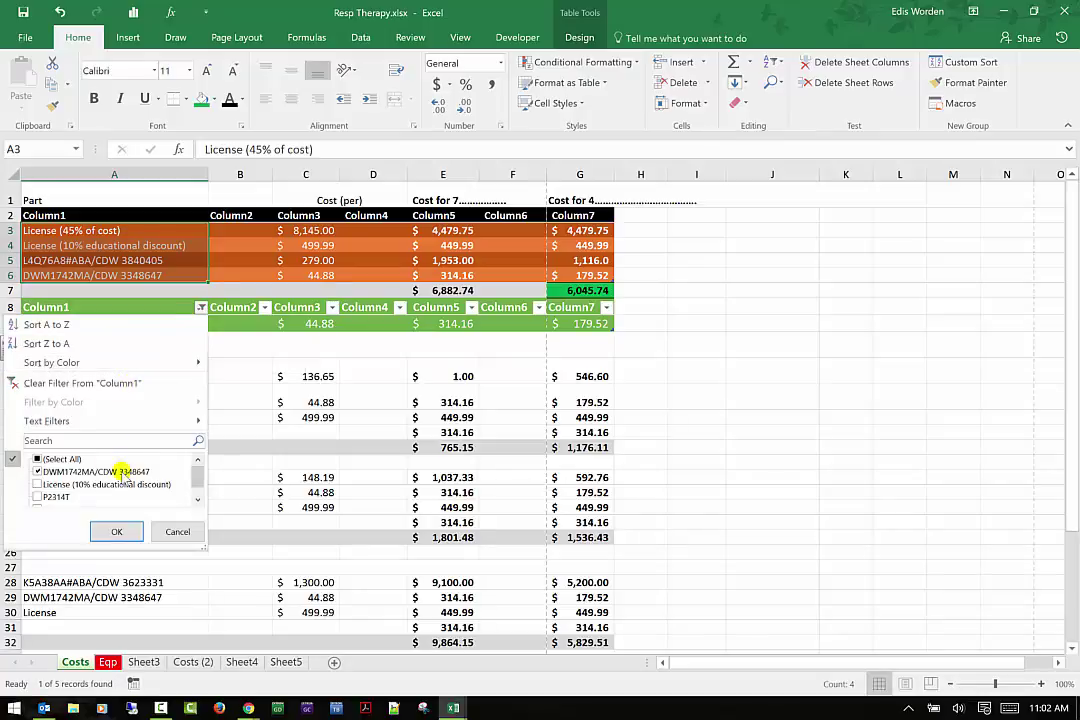
pyautogui.click(40, 459)
pyautogui.scroll(-1, 58, 486)
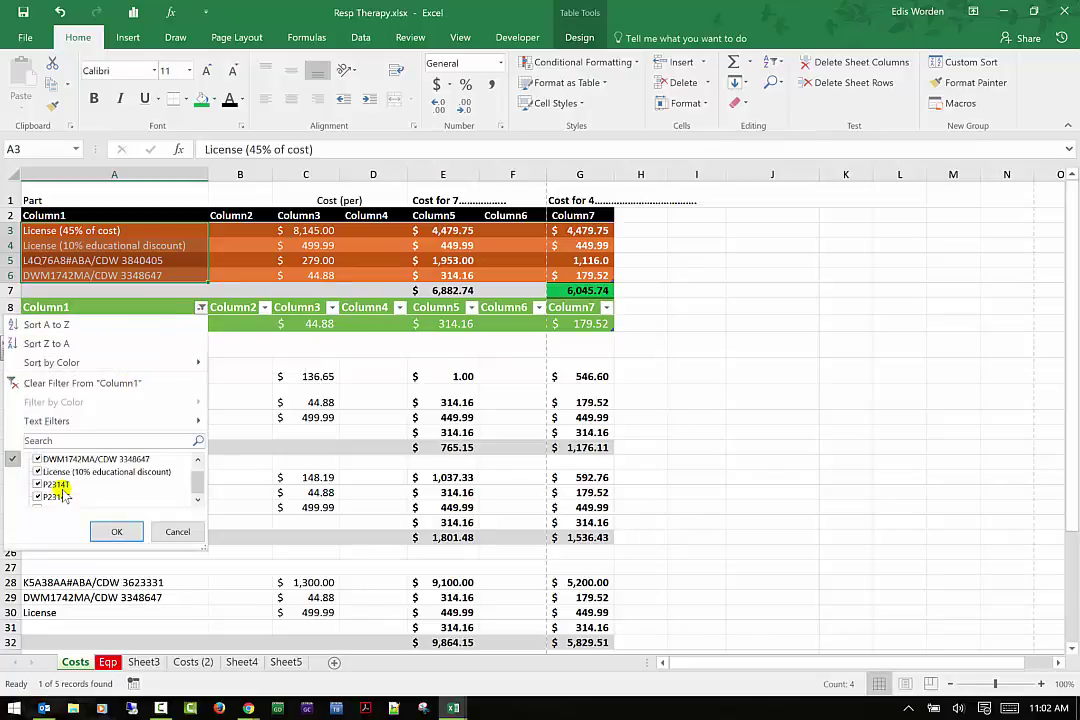
pyautogui.scroll(1, 58, 486)
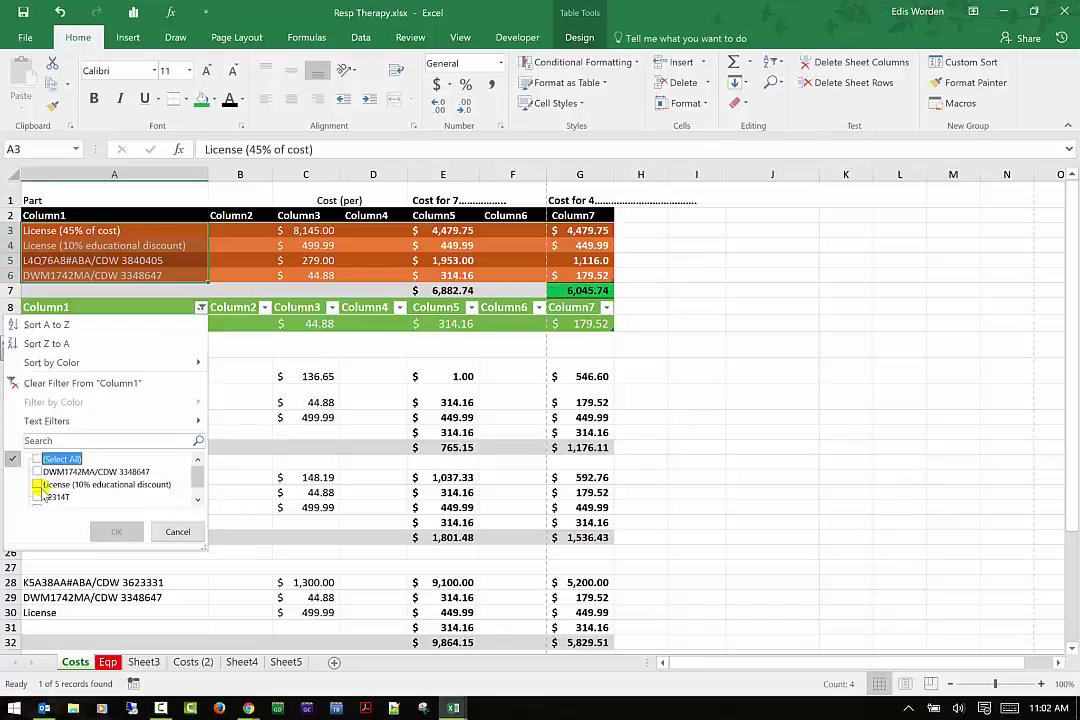
pyautogui.click(40, 459)
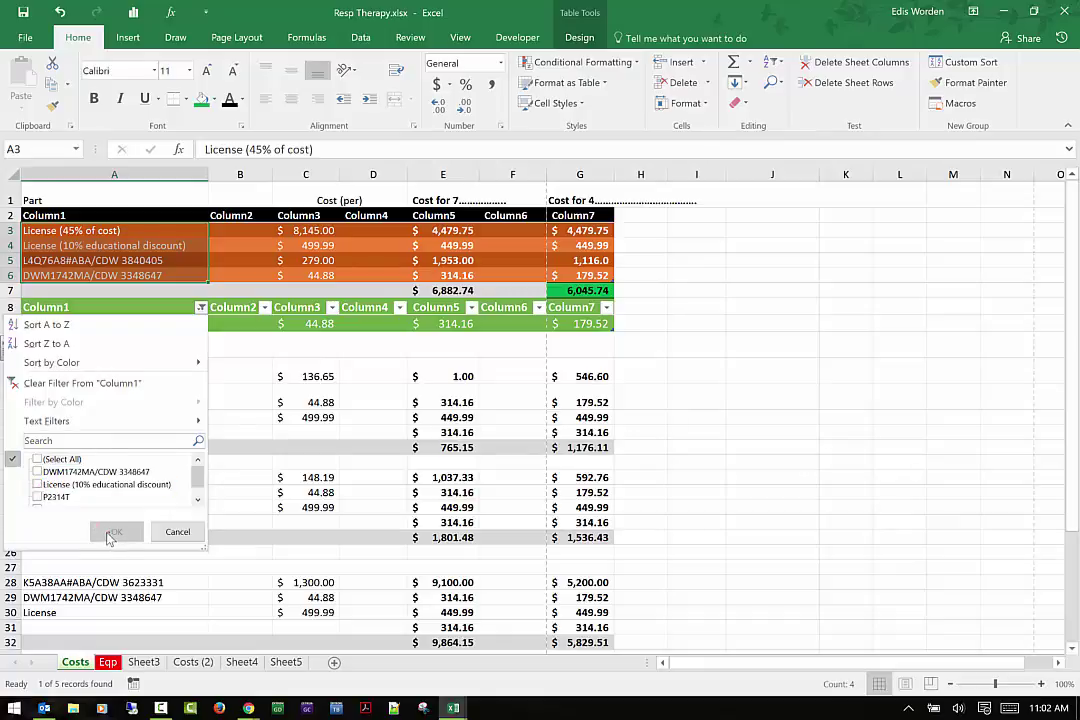
pyautogui.click(38, 471)
pyautogui.click(118, 532)
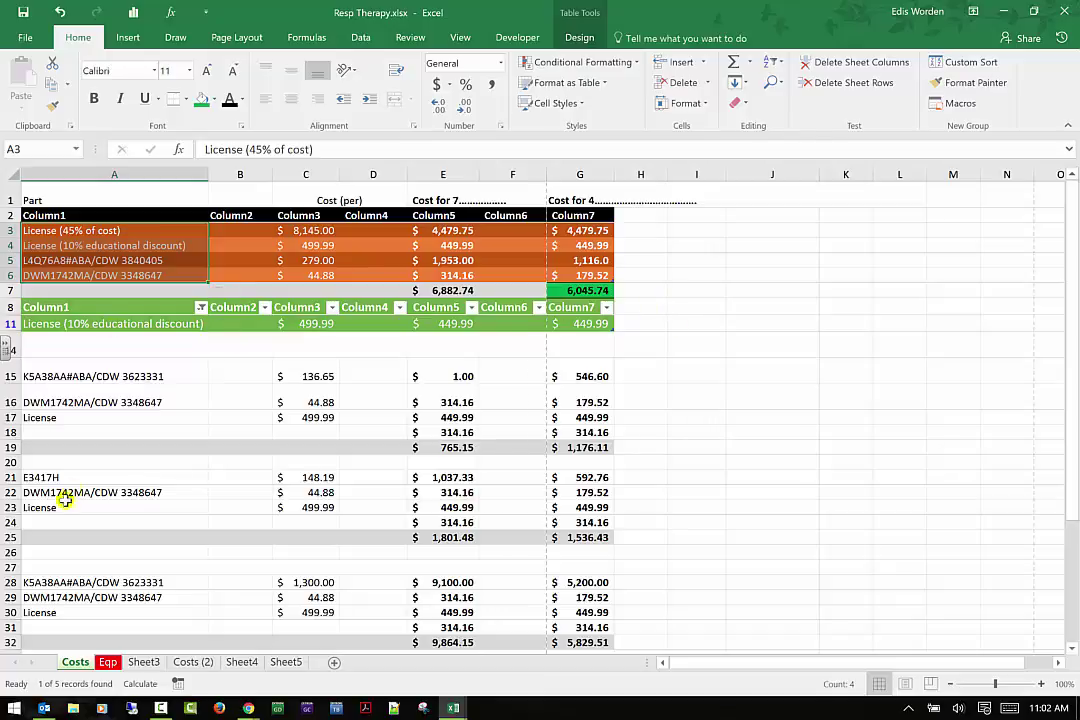
# Show all Column1 entries of the green table again and view the filter choices for Column2
pyautogui.click(201, 307)
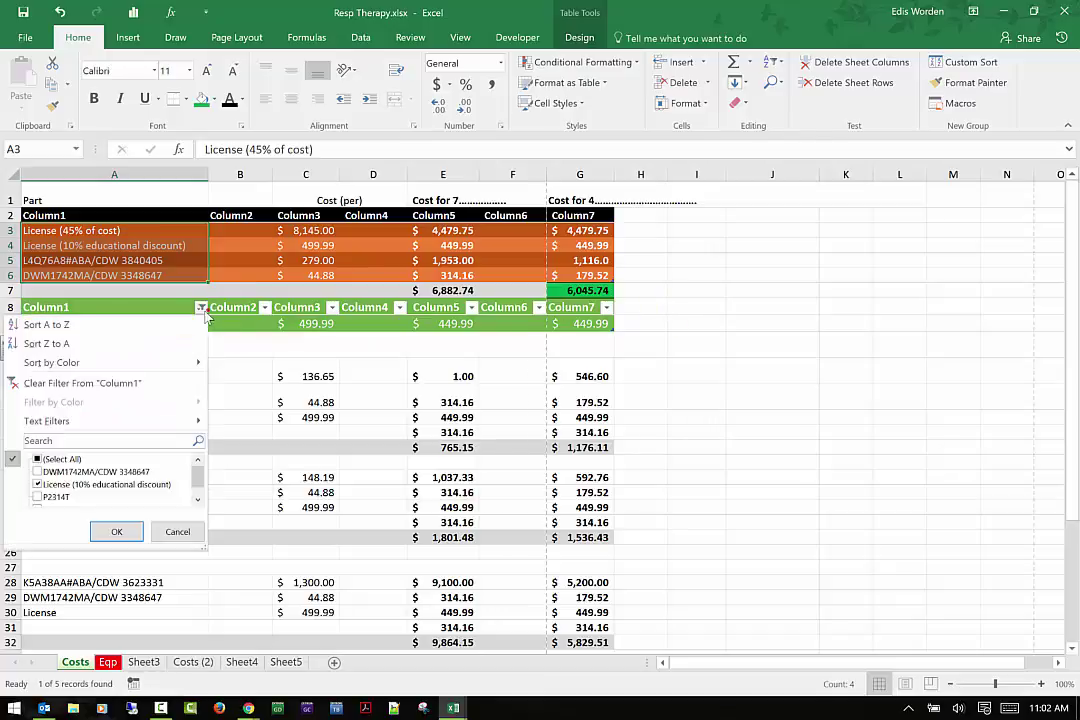
pyautogui.click(47, 459)
pyautogui.click(116, 531)
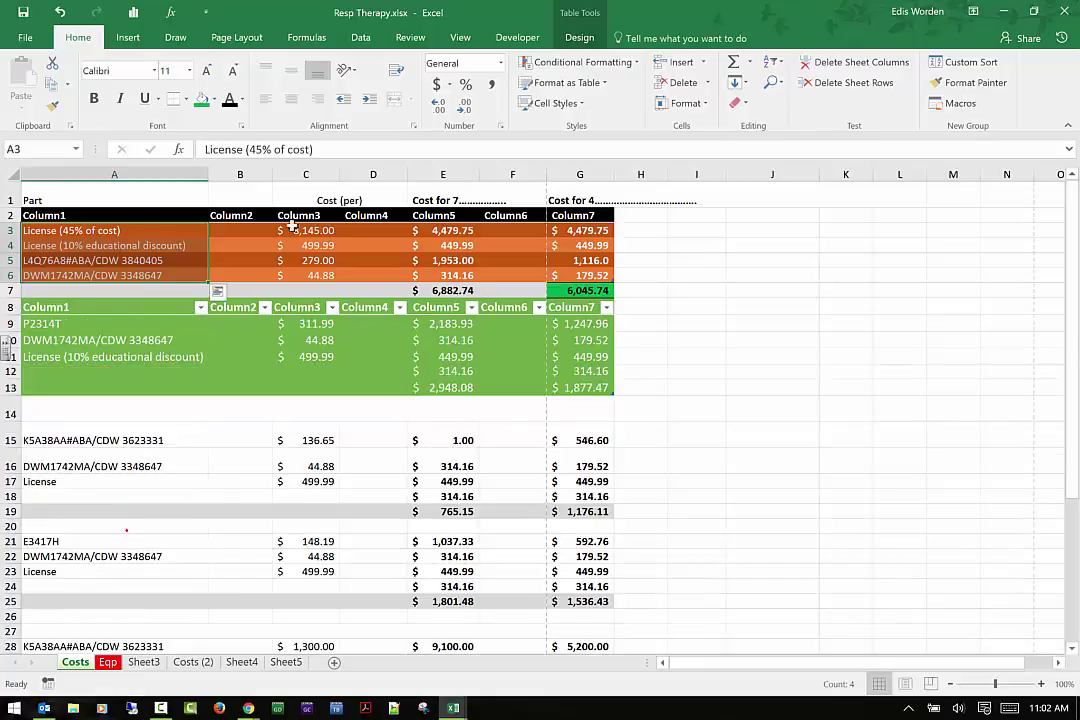
pyautogui.click(265, 307)
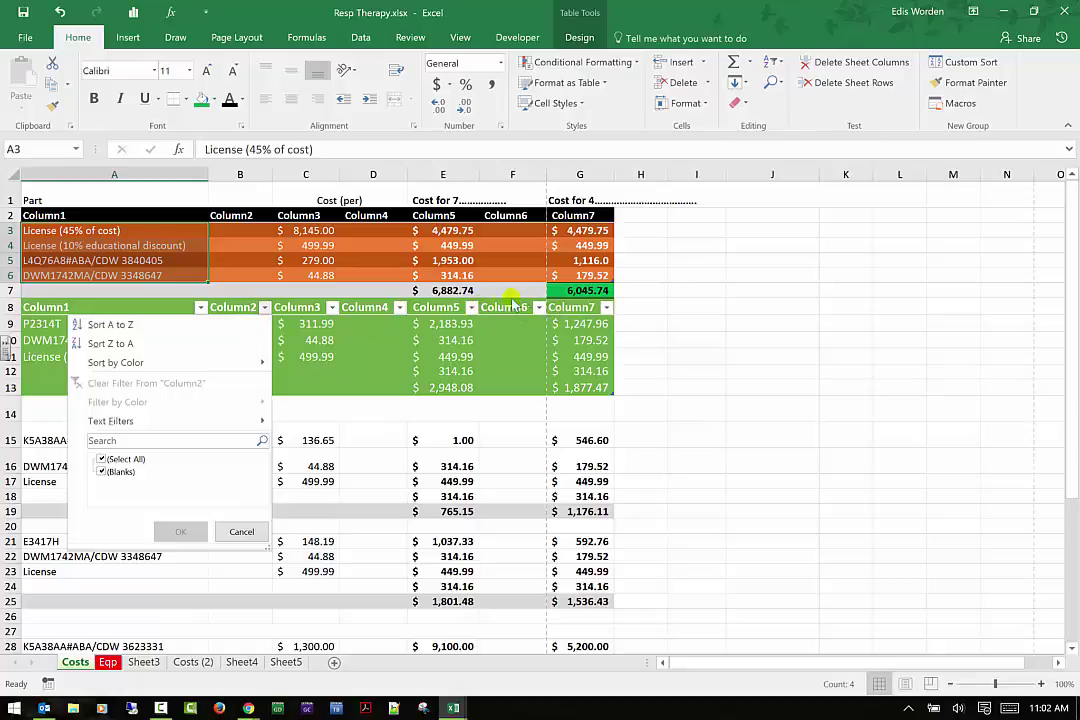
pyautogui.click(760, 351)
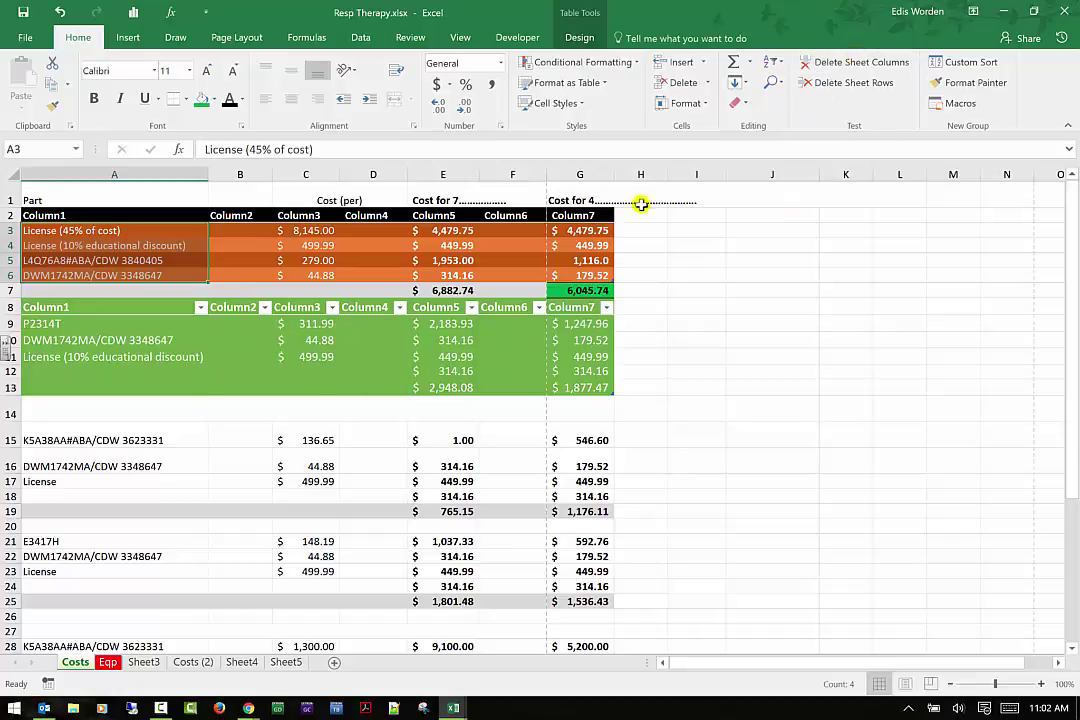
# Try to delete the sheet rows of the selected Column2 cells B3:B6 in the orange table
pyautogui.click(250, 175)
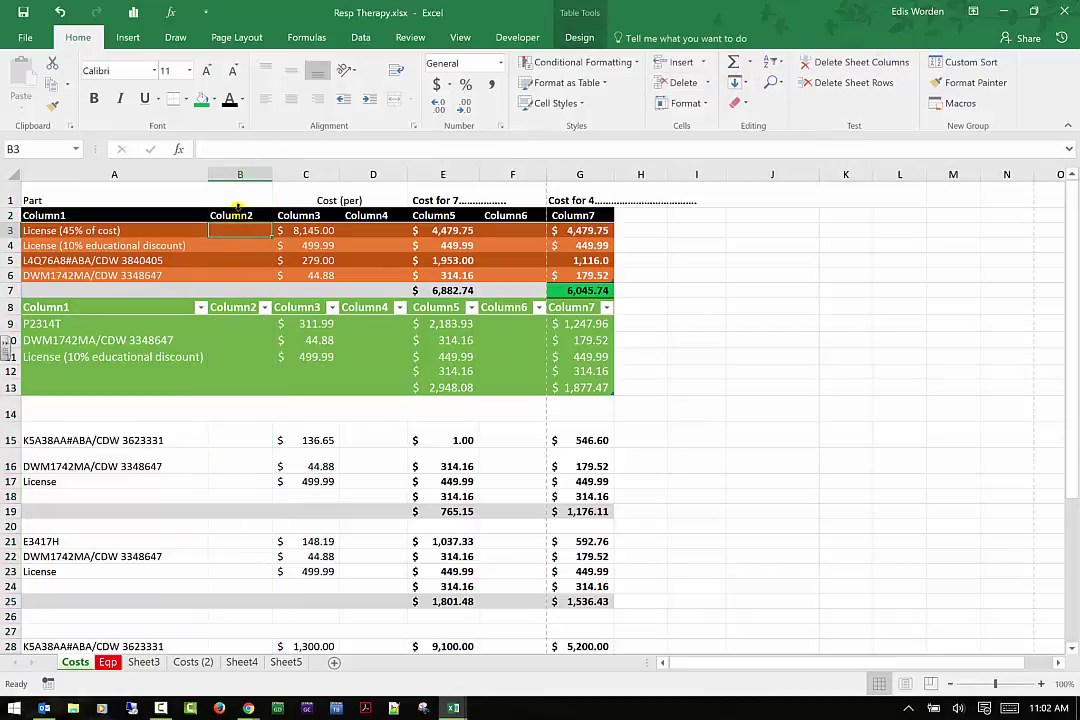
pyautogui.moveTo(238, 275); pyautogui.dragTo(240, 228)
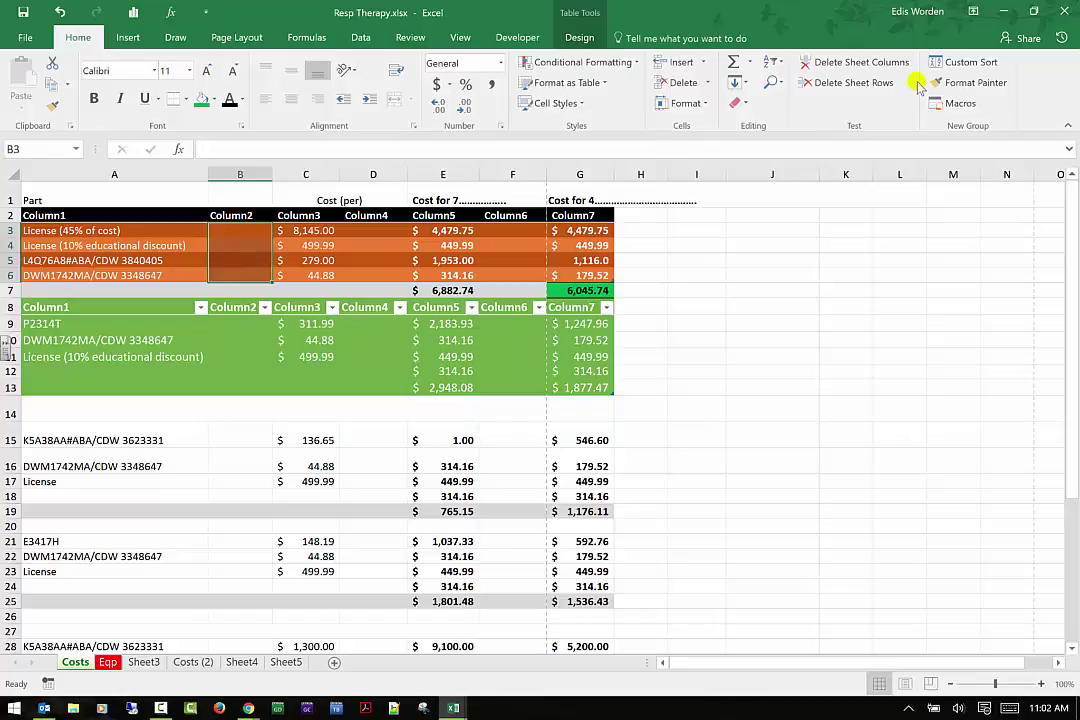
pyautogui.click(869, 83)
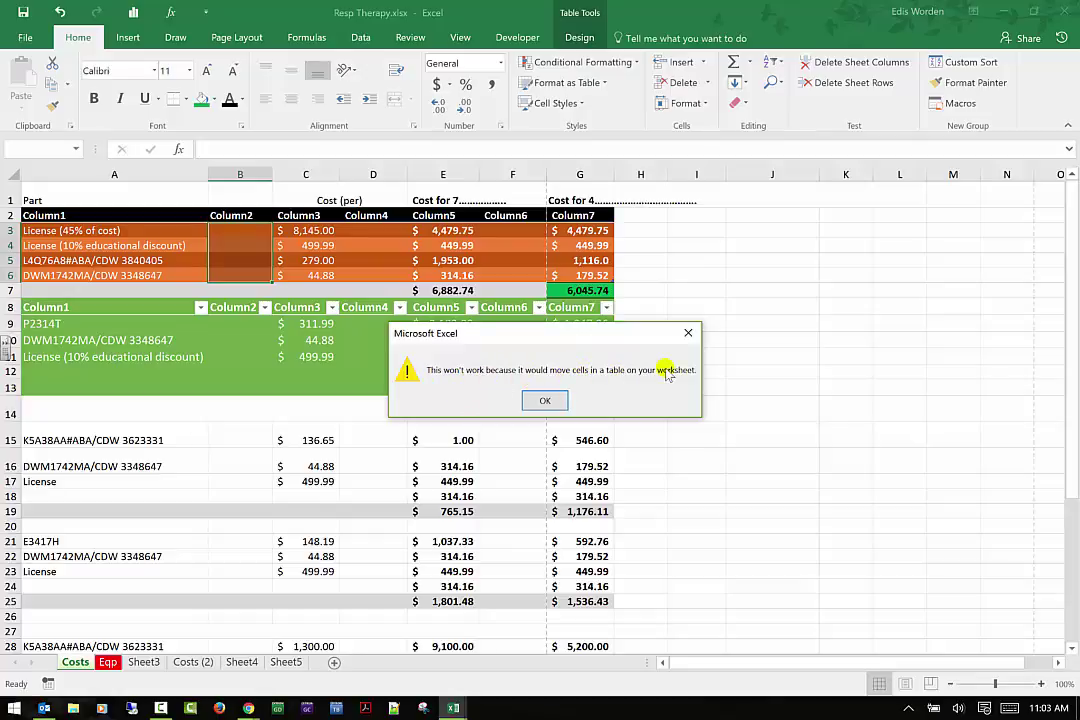
pyautogui.click(545, 400)
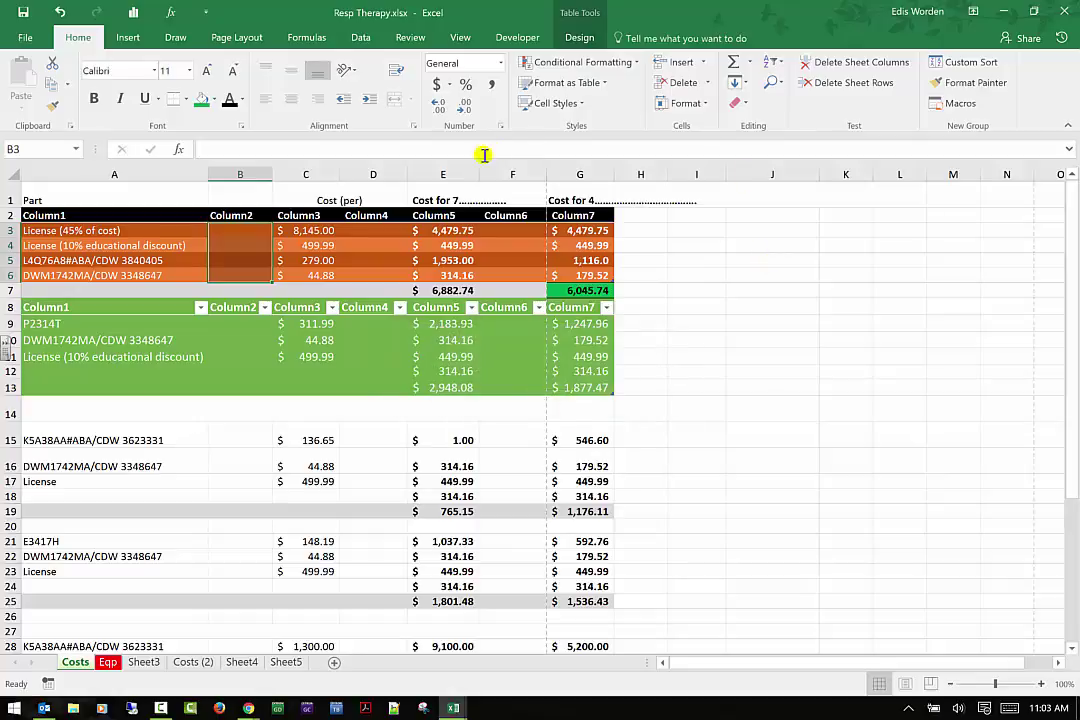
# Delete entire sheet rows 3 through 6, undo the deletion, and deselect the rows
pyautogui.moveTo(5, 230); pyautogui.dragTo(7, 275)
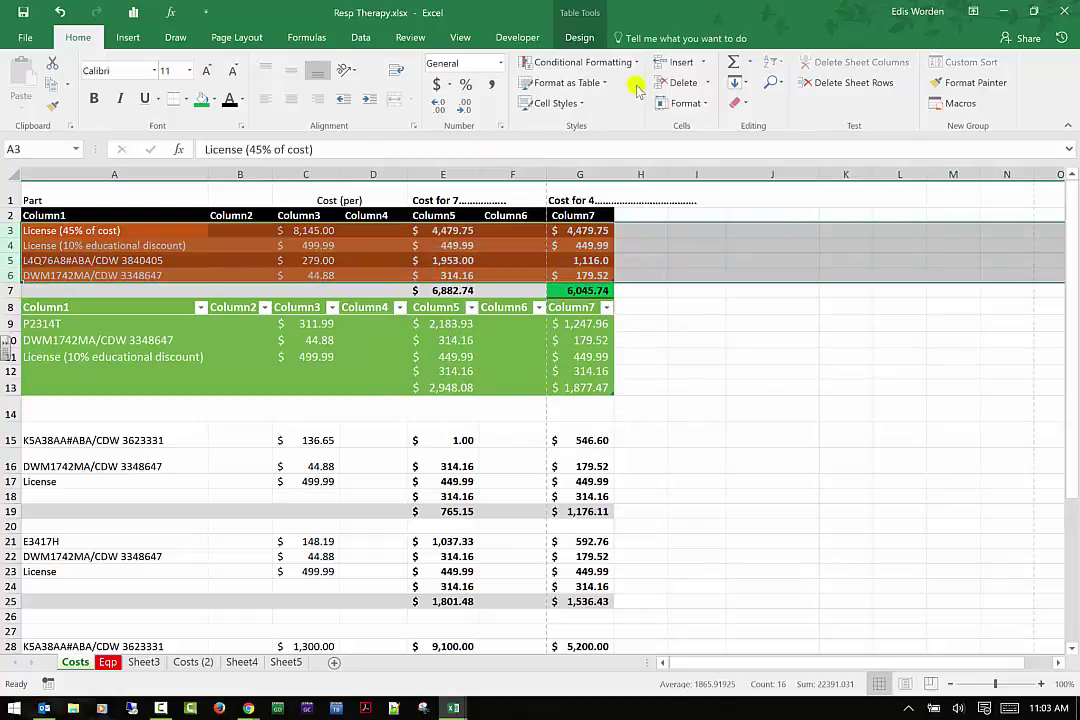
pyautogui.click(843, 80)
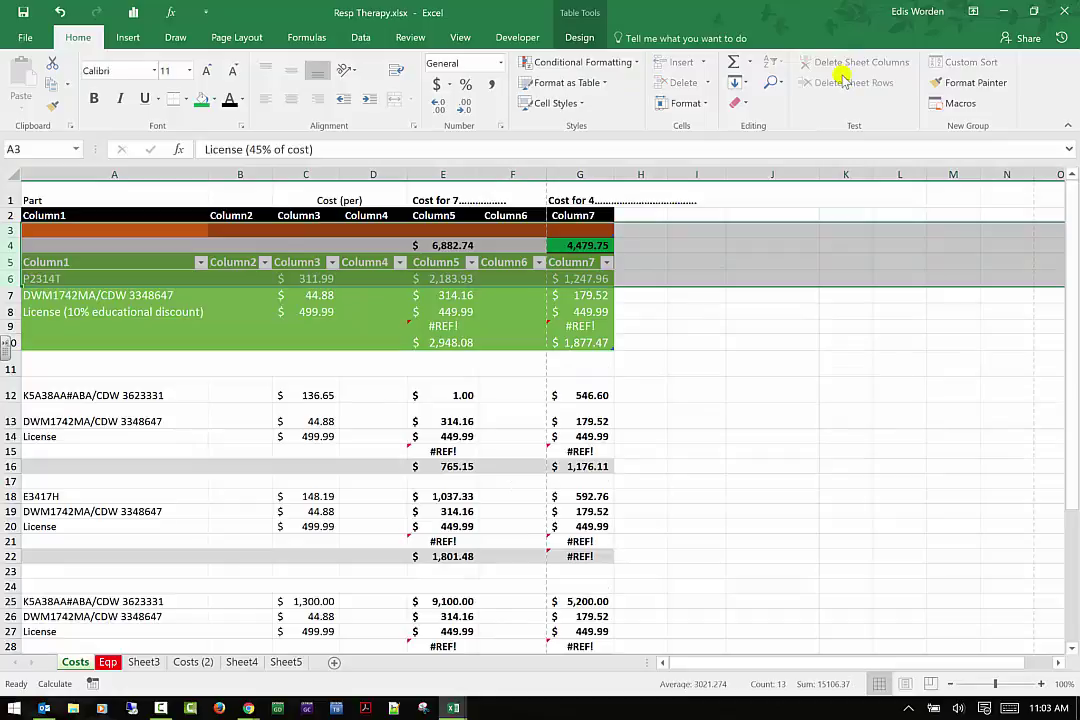
pyautogui.click(60, 12)
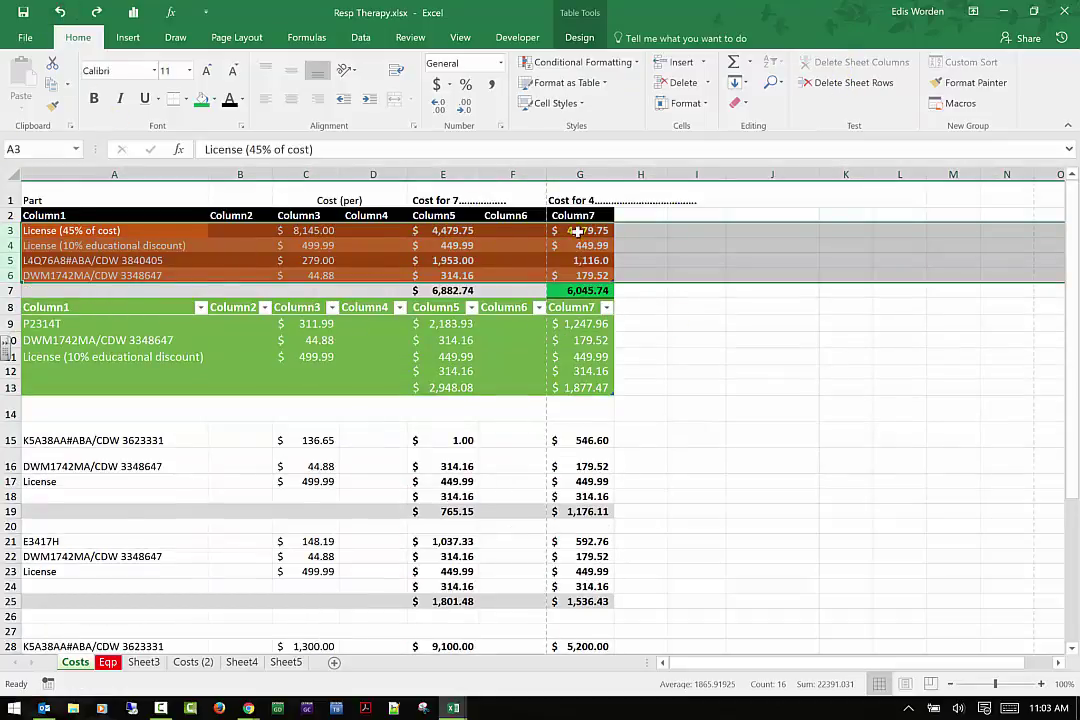
pyautogui.click(769, 300)
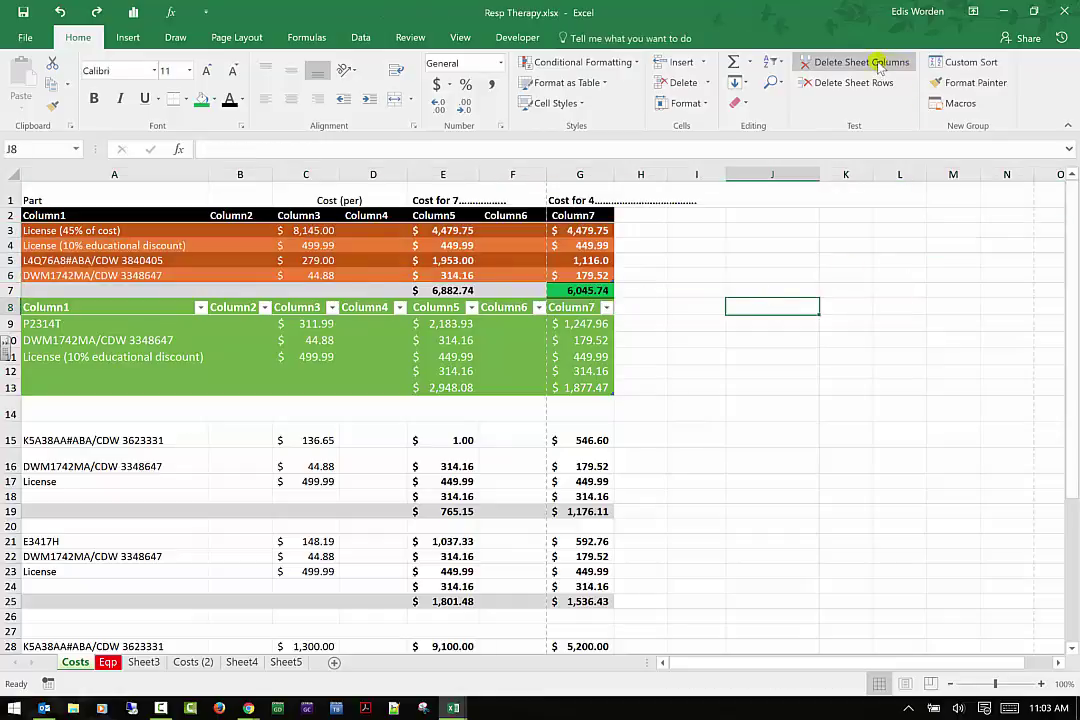